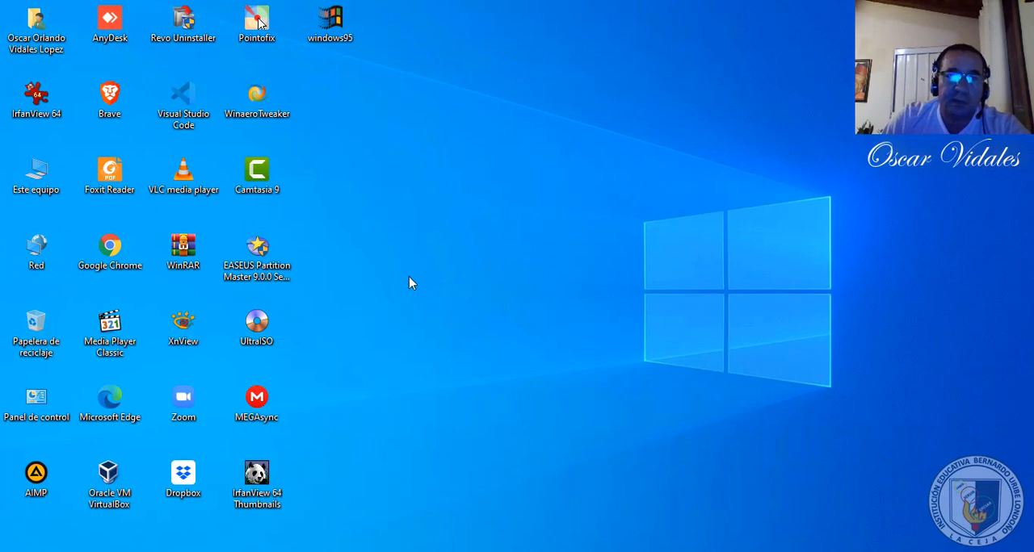
- Open Oracle VM VirtualBox and start creating a new virtual machine named WINDOWS 3.1
{"action": "left_click", "coordinate": [122, 488]}
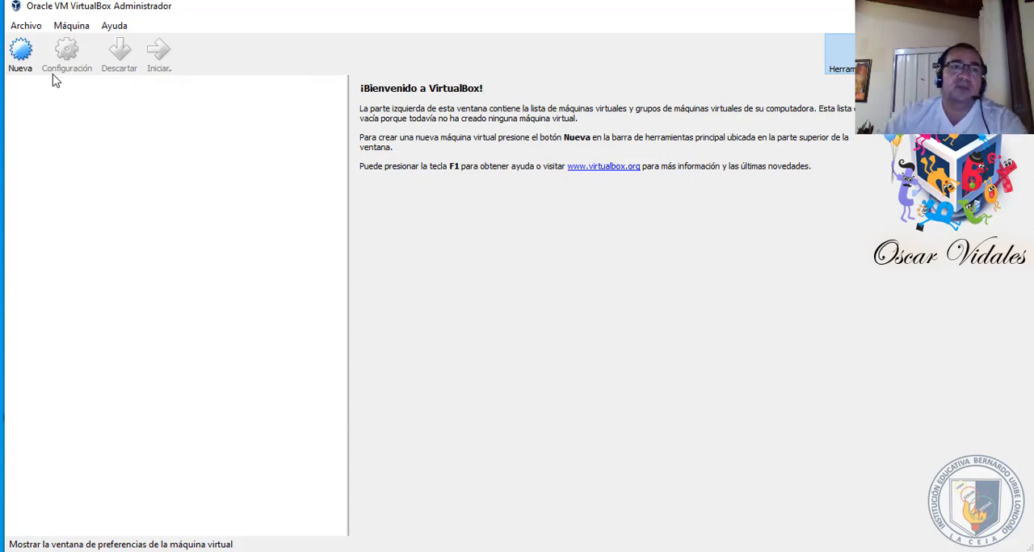
{"action": "left_click", "coordinate": [28, 68]}
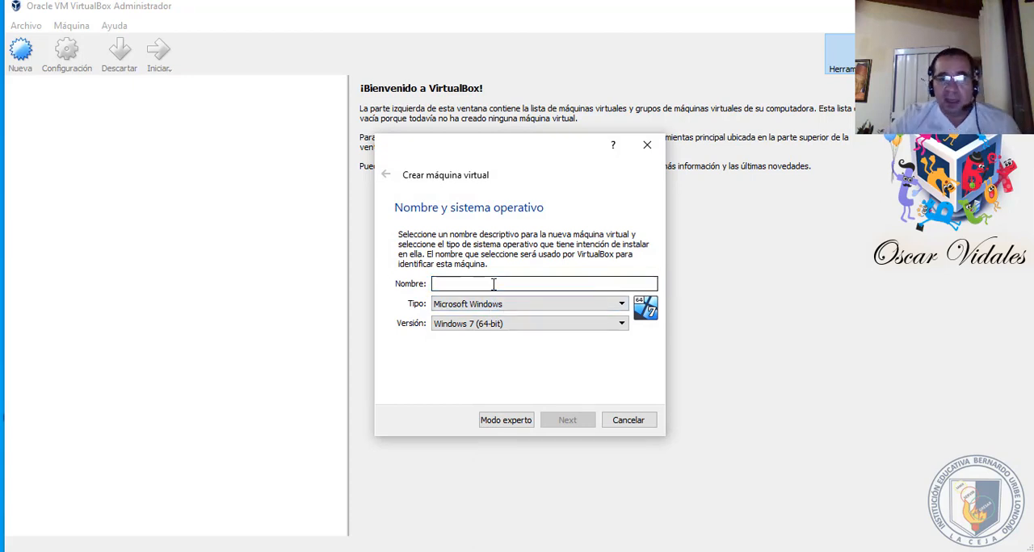
{"action": "type", "text": "WI"}
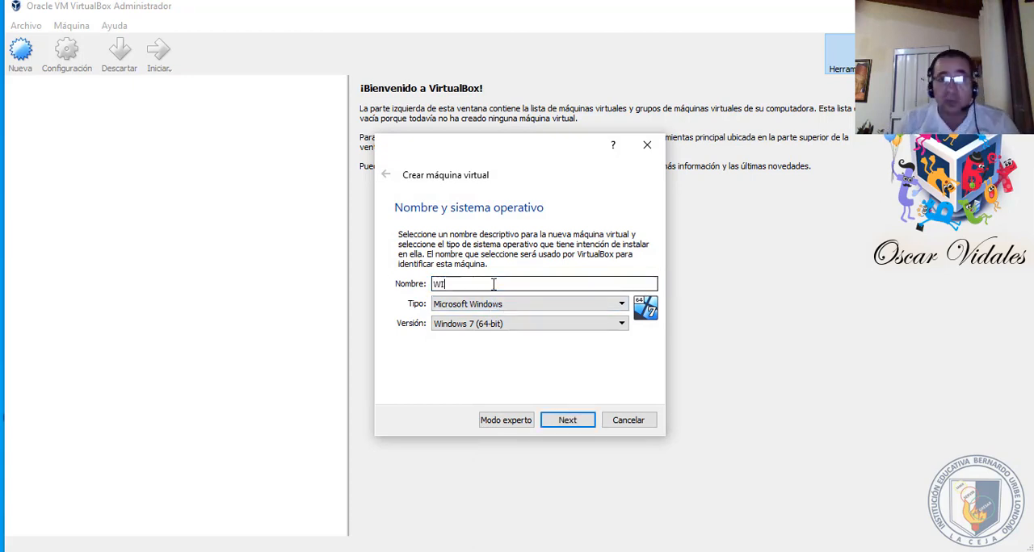
{"action": "type", "text": "NDOS"}
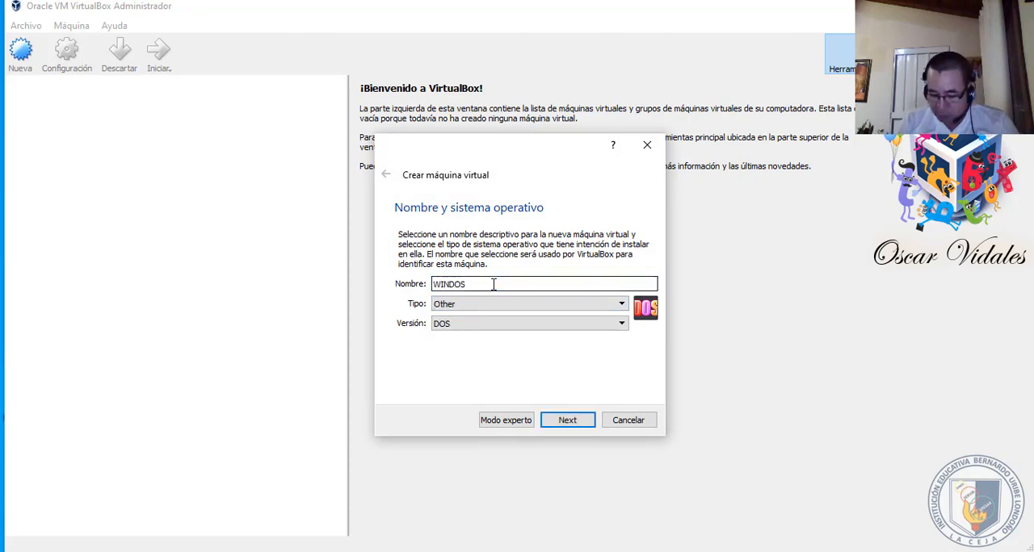
{"action": "key", "text": "BackSpace"}
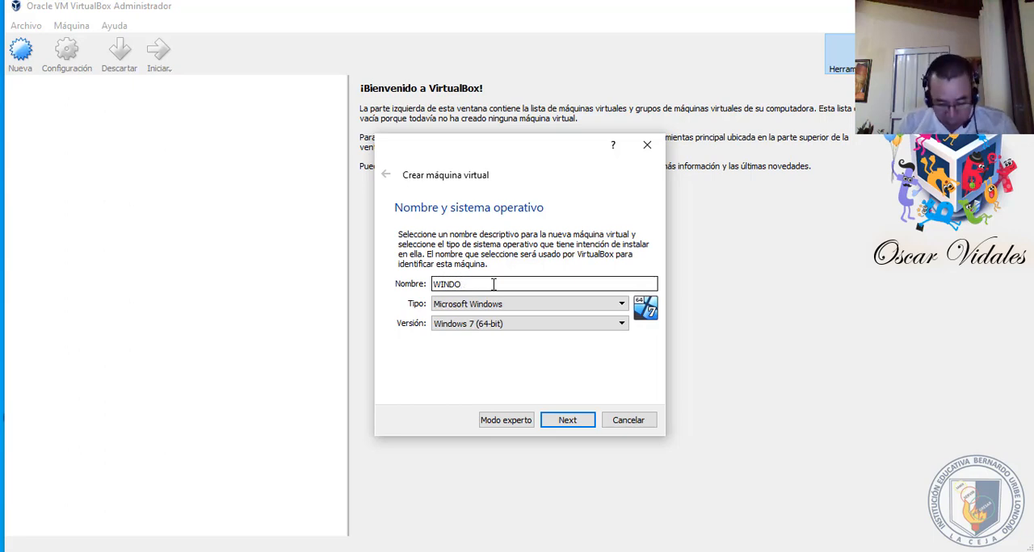
{"action": "type", "text": "WS 3.1"}
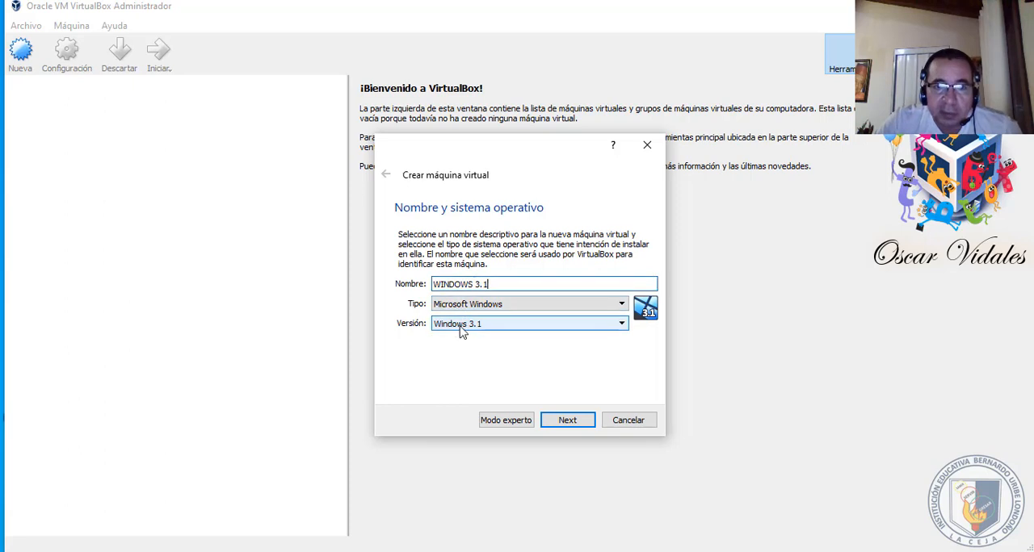
- Review the available system versions, keep Microsoft Windows as the type and Windows 3.1 as the version, and continue to the memory size
{"action": "left_click", "coordinate": [500, 305]}
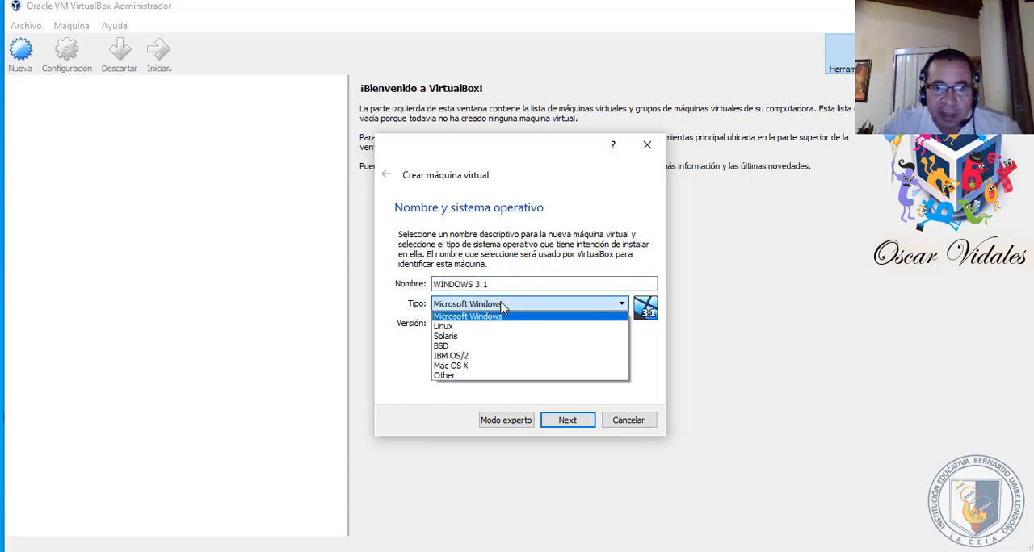
{"action": "left_click", "coordinate": [478, 318]}
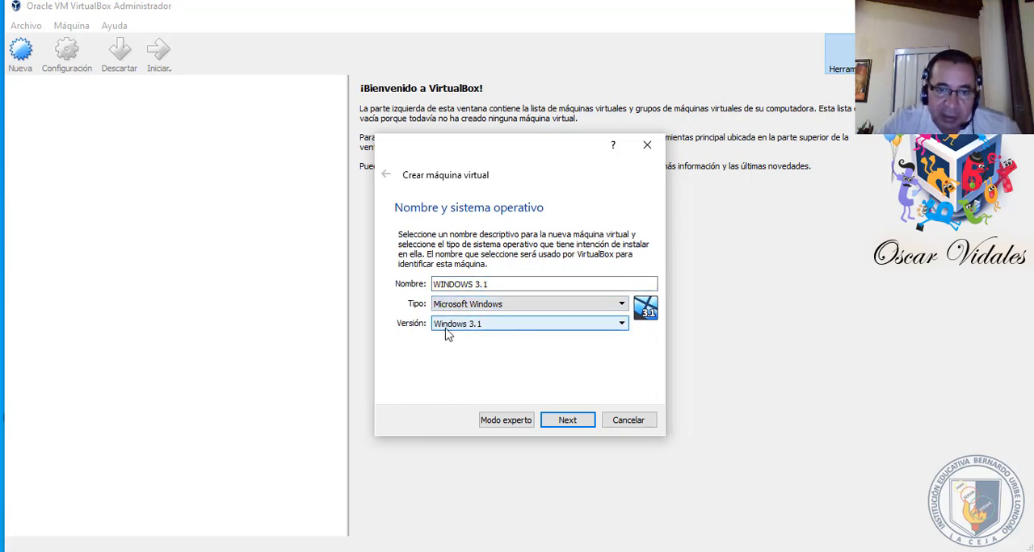
{"action": "left_click", "coordinate": [590, 327]}
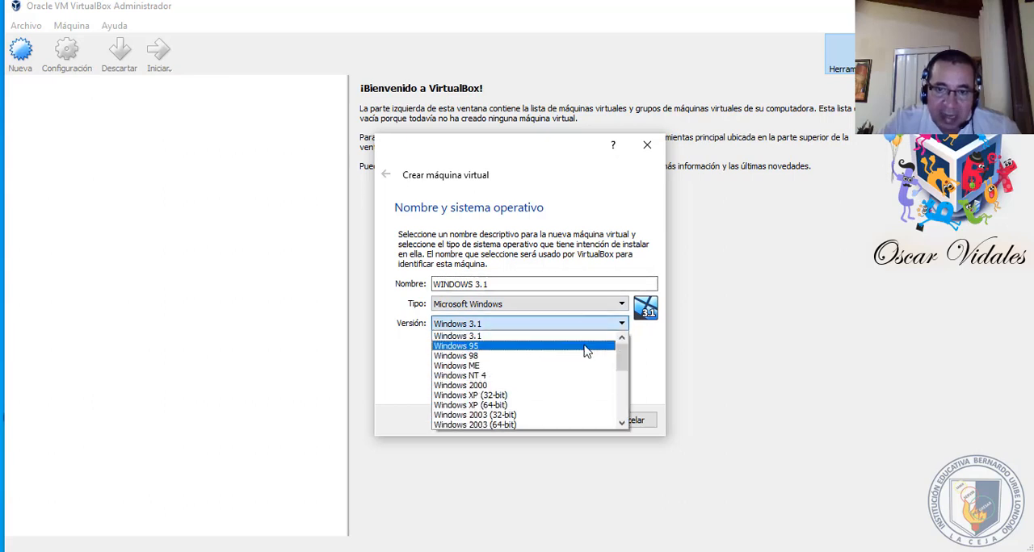
{"action": "left_click", "coordinate": [621, 323]}
{"action": "left_click", "coordinate": [621, 325]}
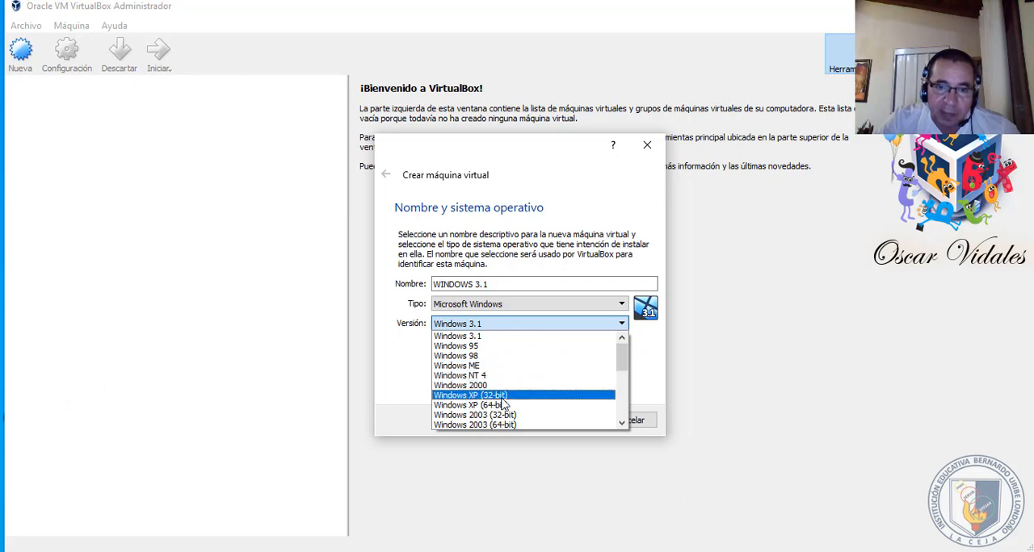
{"action": "left_click", "coordinate": [621, 422]}
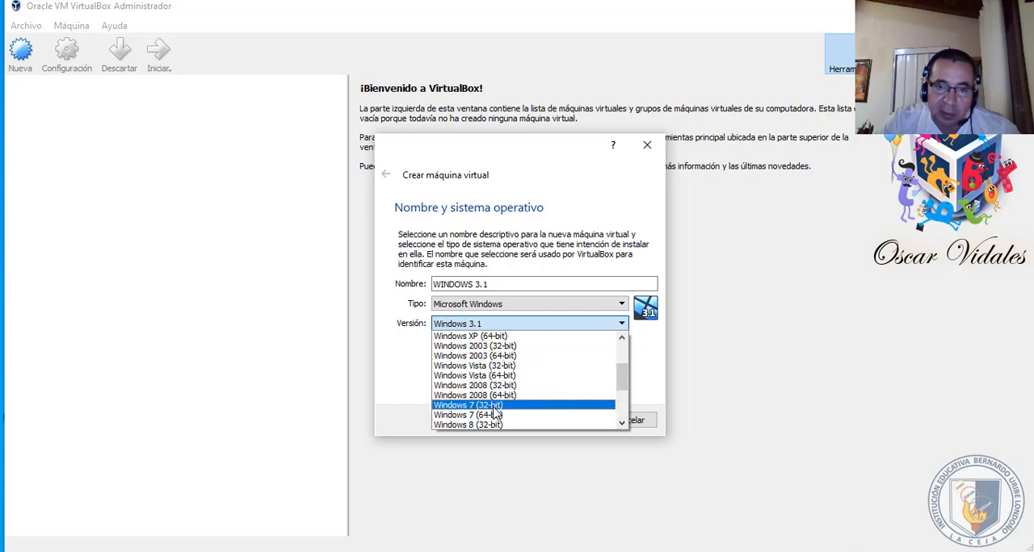
{"action": "left_click_drag", "start_coordinate": [624, 387], "coordinate": [622, 327]}
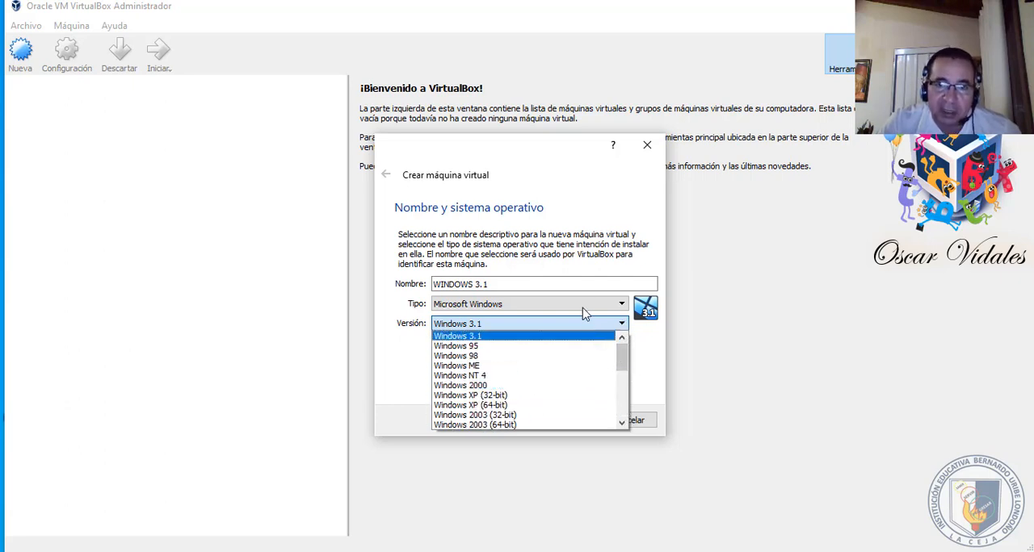
{"action": "left_click", "coordinate": [558, 166]}
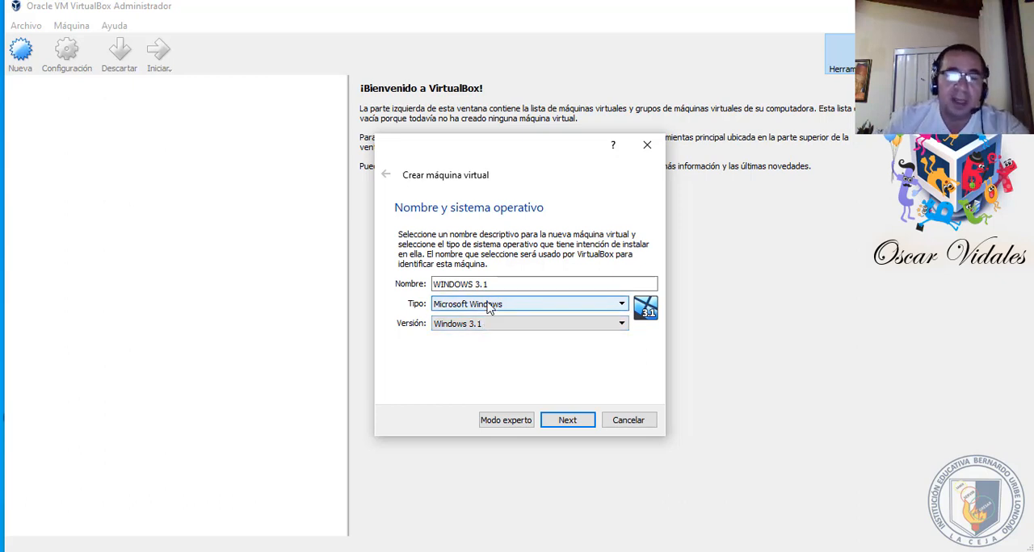
{"action": "left_click", "coordinate": [566, 421]}
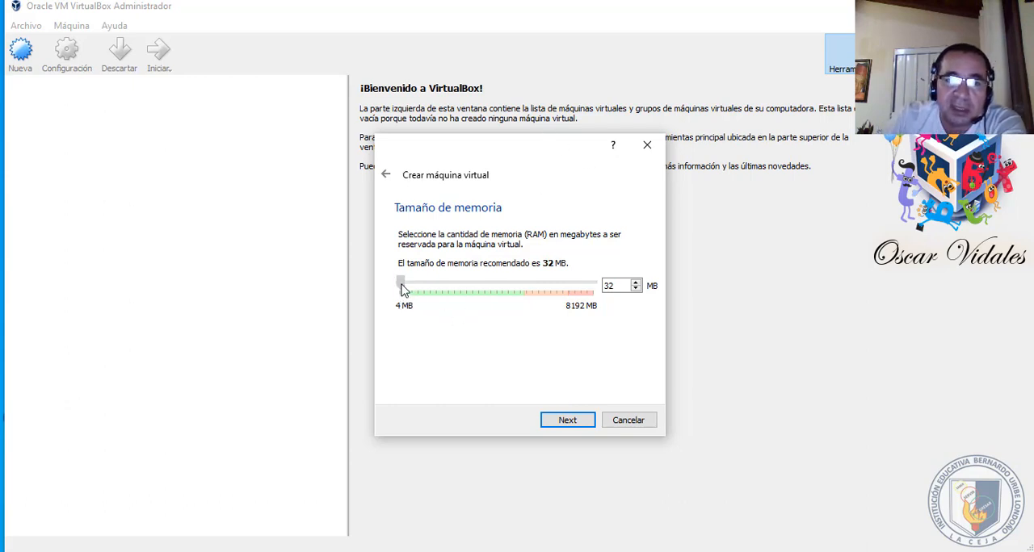
- Set the virtual machine's memory to 512 MB and continue to the hard disk options
{"action": "left_click_drag", "start_coordinate": [401, 289], "coordinate": [397, 287]}
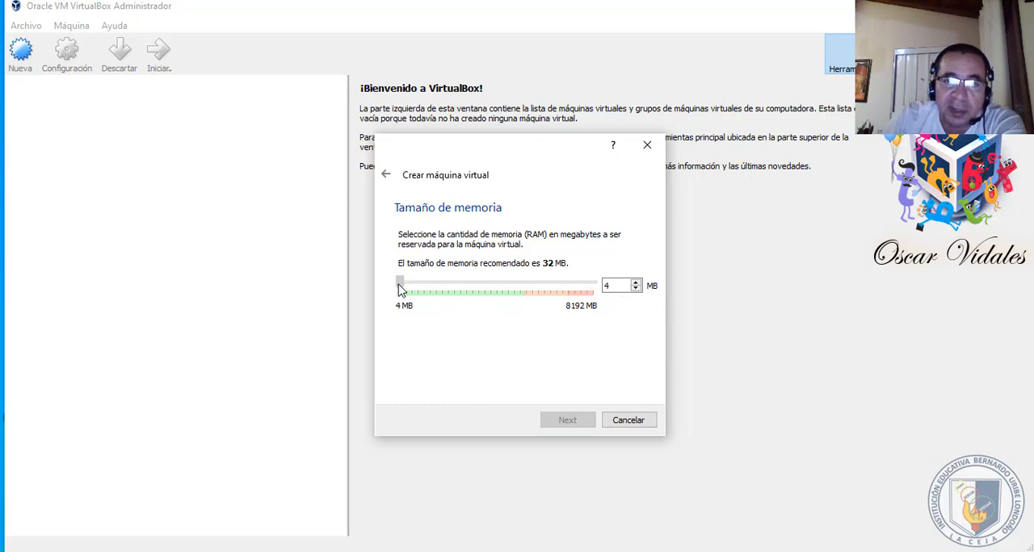
{"action": "left_click_drag", "start_coordinate": [399, 290], "coordinate": [412, 295]}
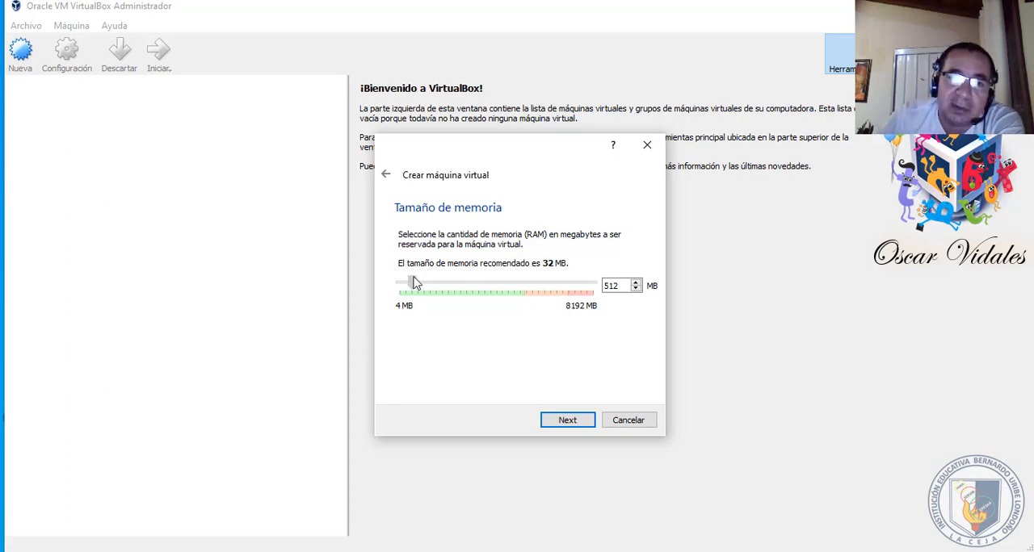
{"action": "left_click_drag", "start_coordinate": [411, 282], "coordinate": [399, 284]}
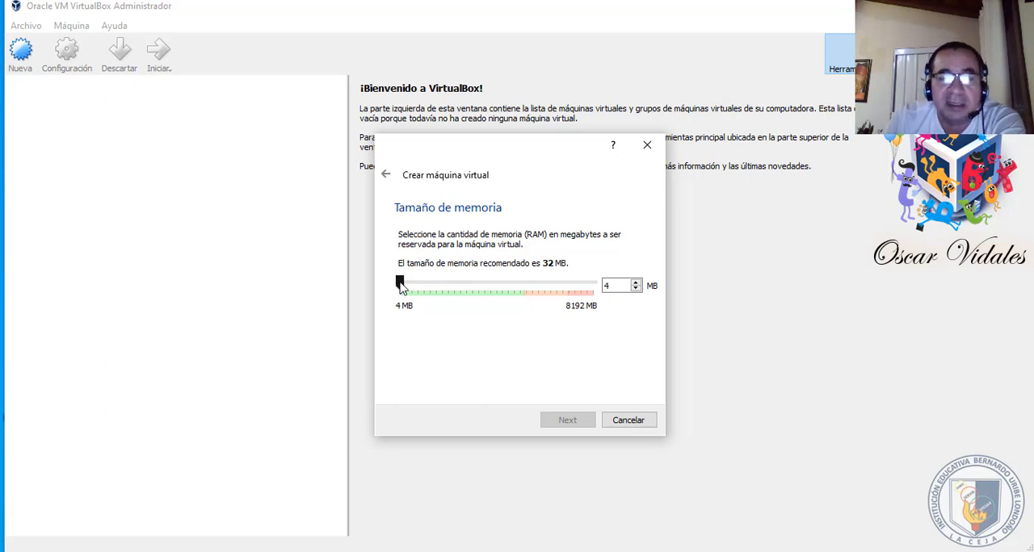
{"action": "left_click_drag", "start_coordinate": [399, 286], "coordinate": [412, 289]}
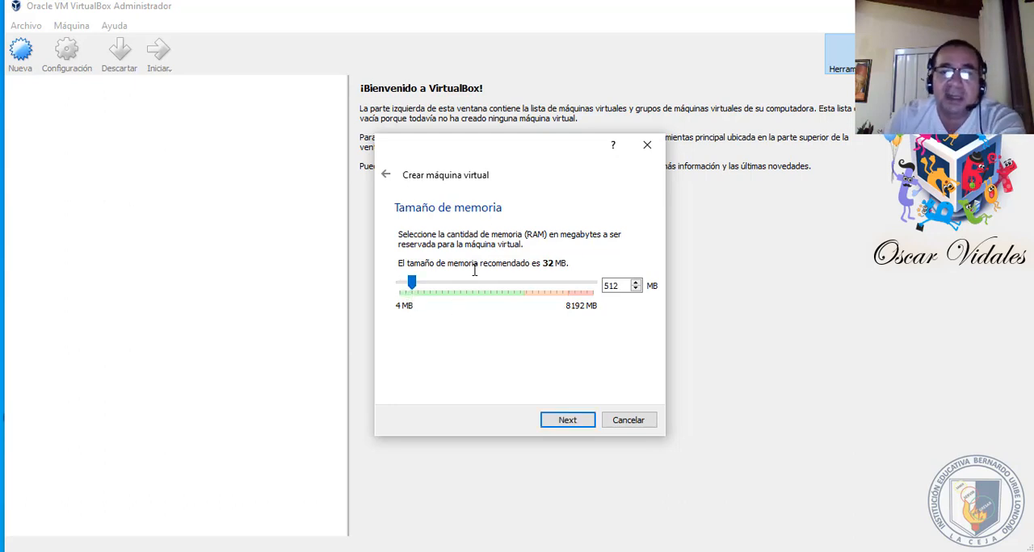
{"action": "left_click", "coordinate": [568, 421]}
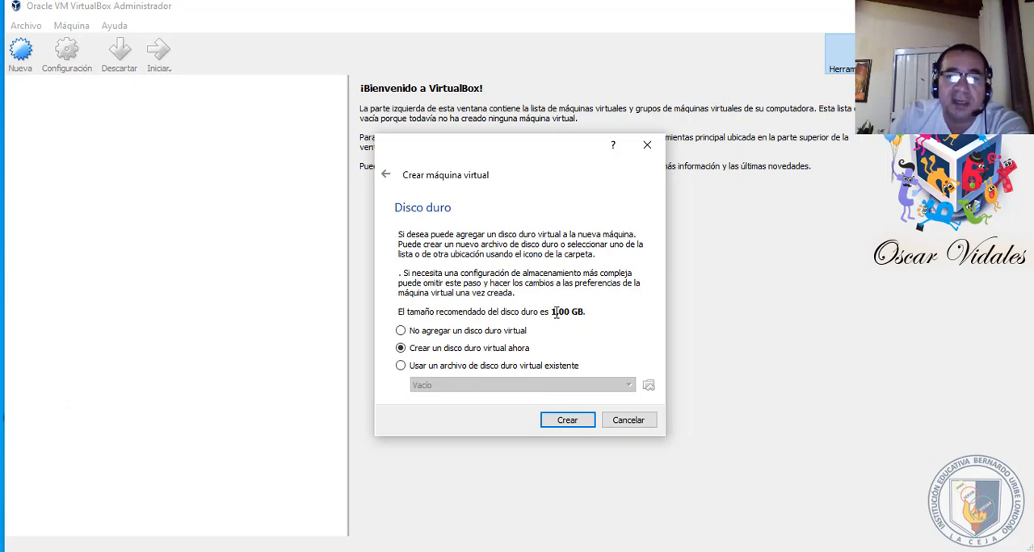
- Choose to create a virtual hard disk now, with the VHD (Virtual Hard Disk) file type and dynamically allocated storage
{"action": "left_click", "coordinate": [567, 421]}
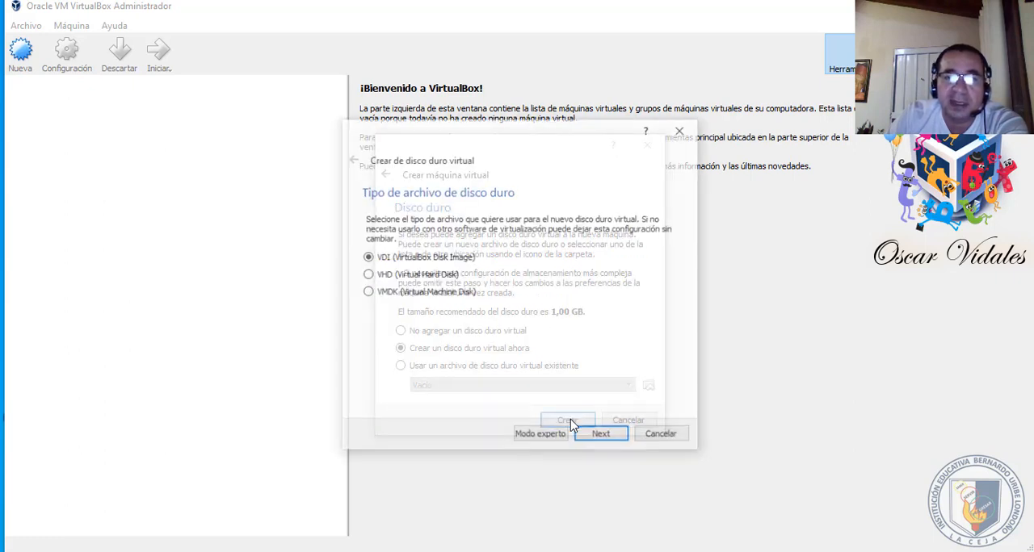
{"action": "left_click", "coordinate": [366, 275]}
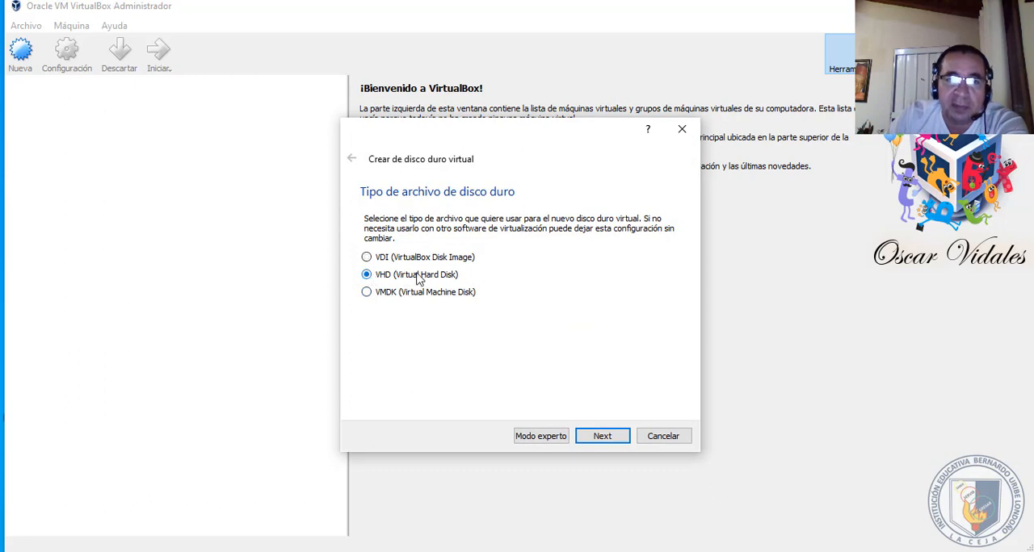
{"action": "left_click", "coordinate": [604, 436]}
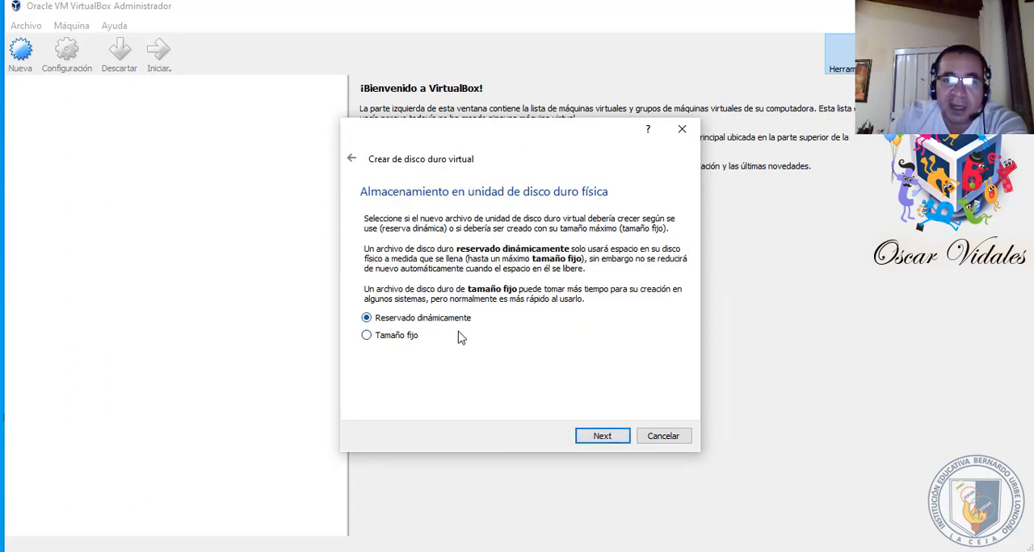
{"action": "left_click", "coordinate": [601, 436]}
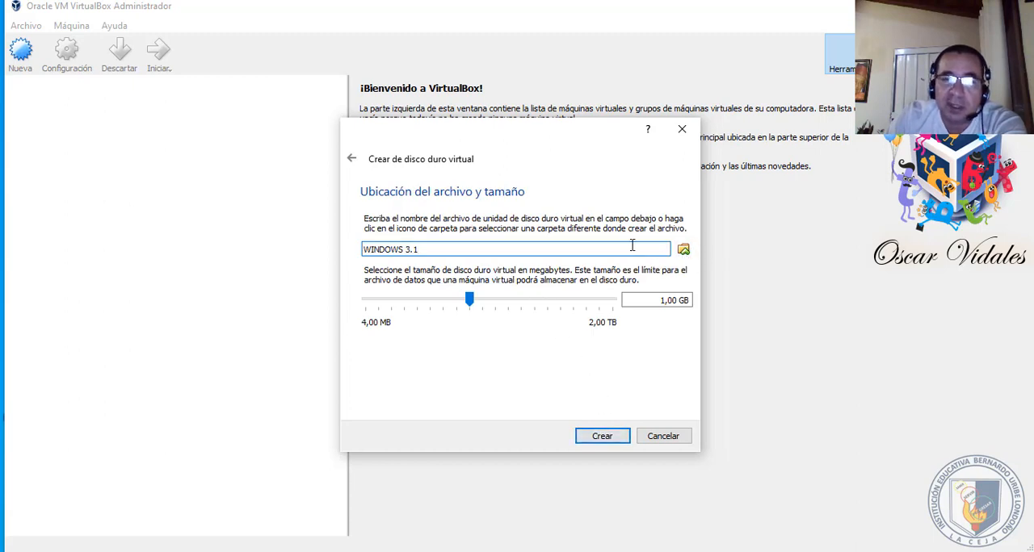
- Store the disk file as WINDOWS 3.1 in the MV folder on DATOS (D:) and create the disk at 1,00 GB
{"action": "left_click", "coordinate": [667, 250]}
{"action": "left_click", "coordinate": [684, 250]}
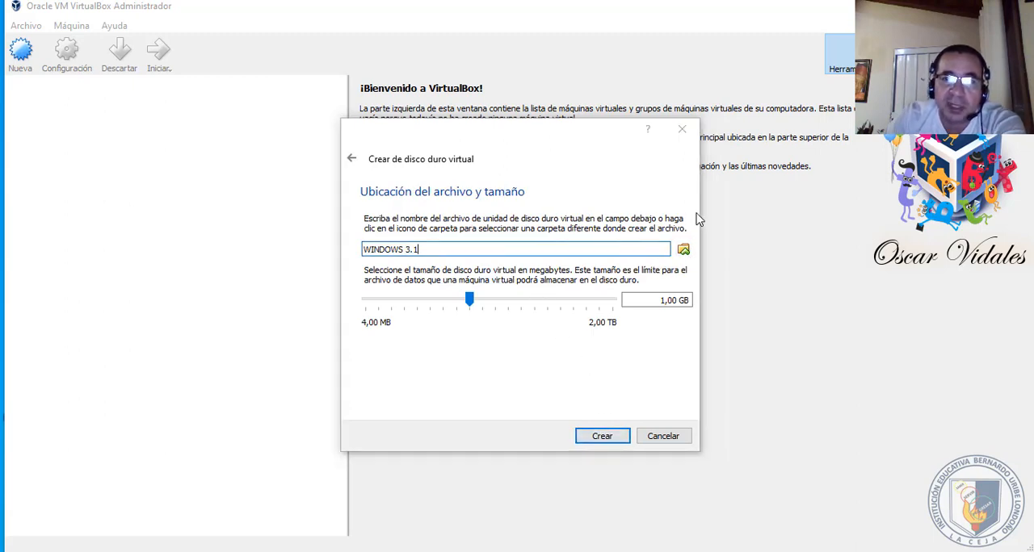
{"action": "left_click_drag", "start_coordinate": [458, 243], "coordinate": [462, 326]}
{"action": "left_click", "coordinate": [426, 335]}
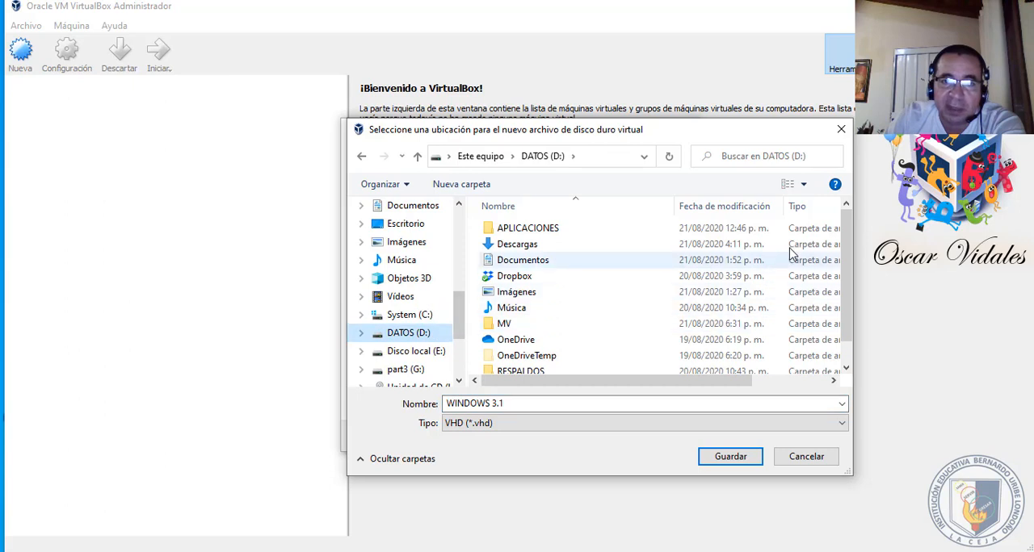
{"action": "mouse_move", "coordinate": [846, 265]}
{"action": "left_mouse_down"}
{"action": "mouse_move", "coordinate": [842, 316]}
{"action": "mouse_move", "coordinate": [848, 226]}
{"action": "mouse_move", "coordinate": [848, 273]}
{"action": "left_mouse_up"}
{"action": "left_click", "coordinate": [505, 323]}
{"action": "double_click", "coordinate": [504, 323]}
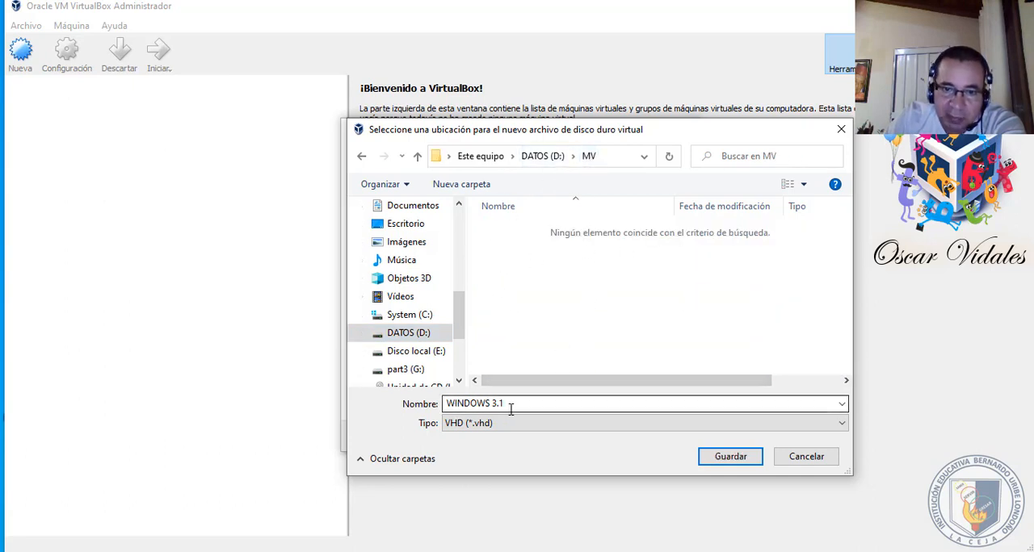
{"action": "left_click", "coordinate": [731, 458]}
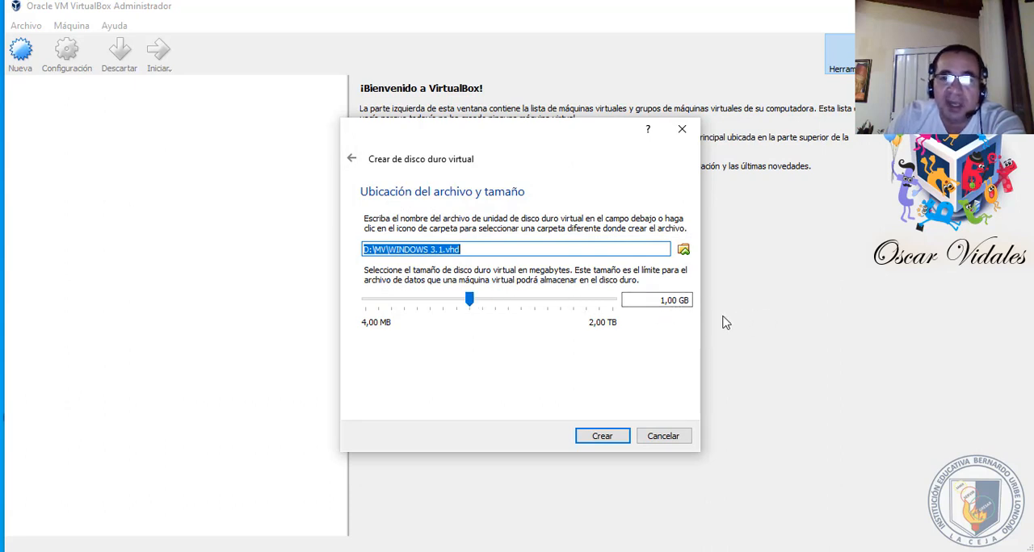
{"action": "left_click", "coordinate": [610, 437]}
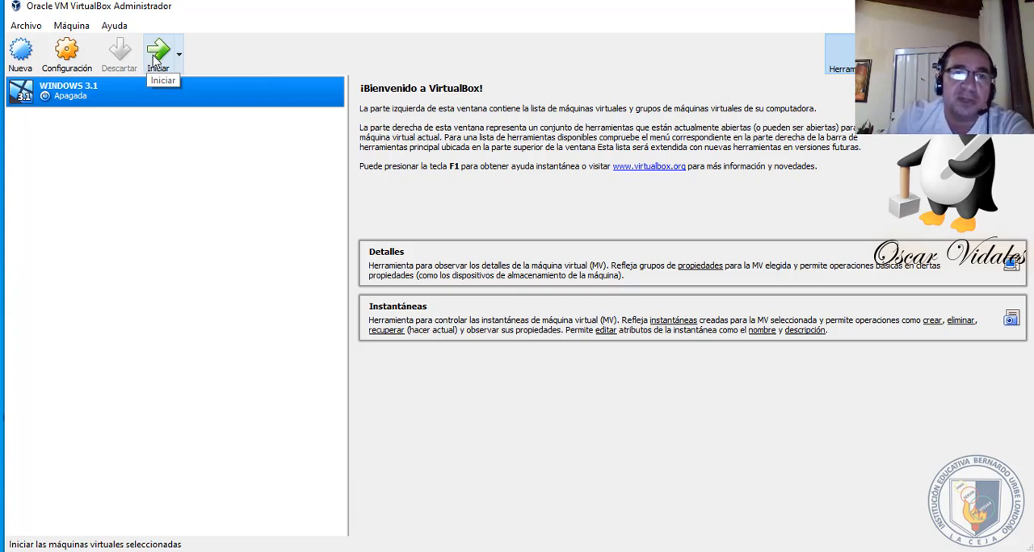
- Switch to File Explorer and open the WINDOWS 3.1 ES folder under APLICACIONES, sistemas Operativos viejitos on DATOS (D:)
{"action": "left_click", "coordinate": [293, 551]}
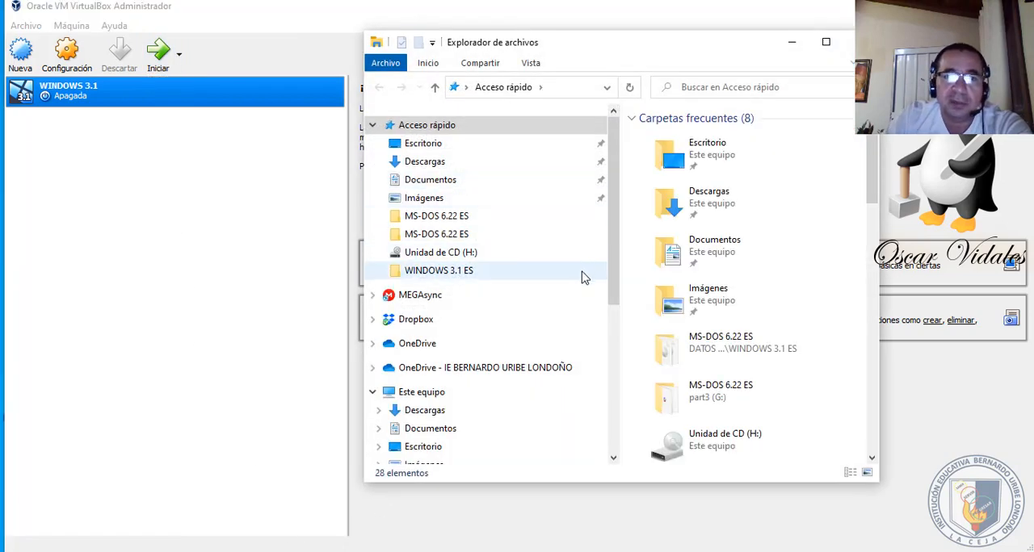
{"action": "left_click_drag", "start_coordinate": [609, 264], "coordinate": [595, 402]}
{"action": "left_click", "coordinate": [440, 309]}
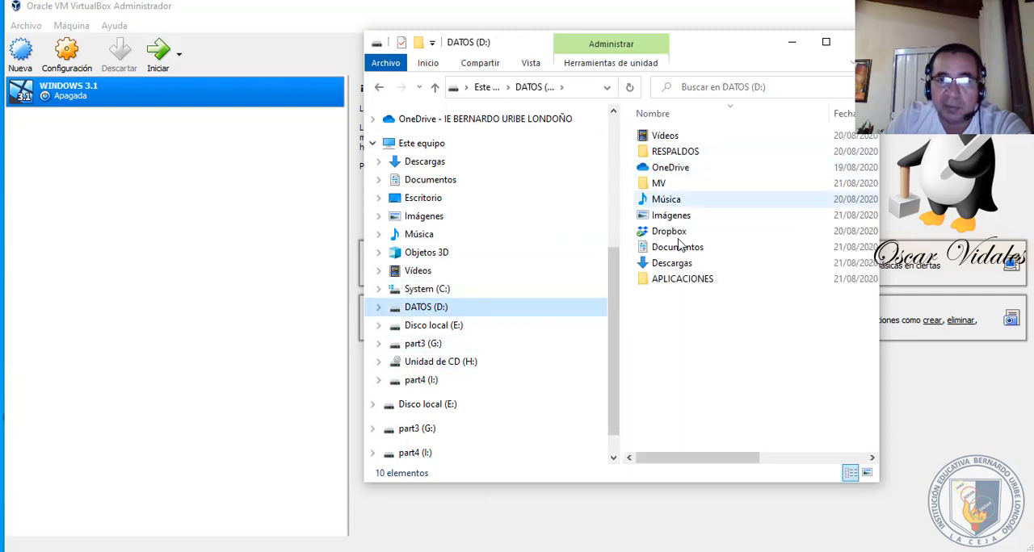
{"action": "left_click", "coordinate": [674, 279]}
{"action": "double_click", "coordinate": [675, 278]}
{"action": "left_click", "coordinate": [697, 185]}
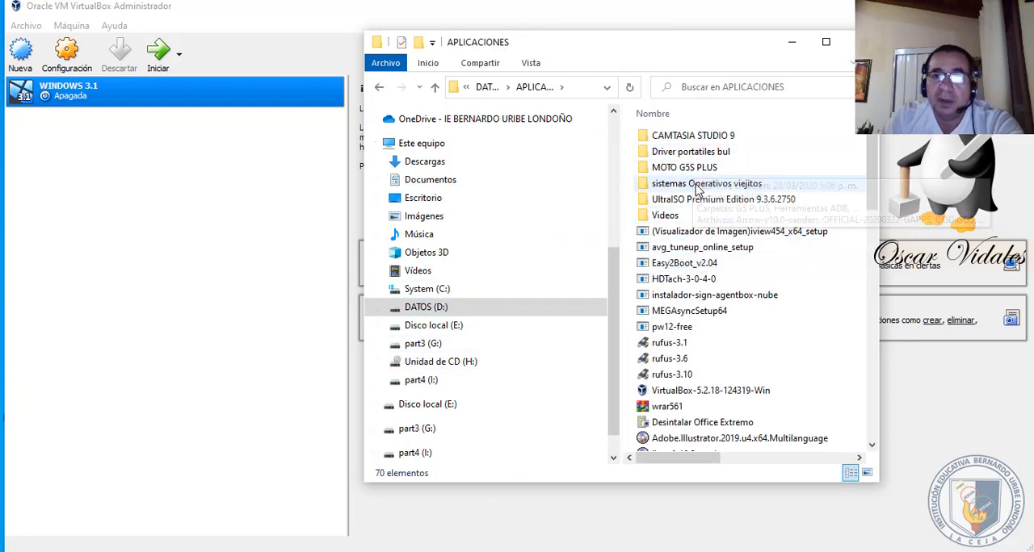
{"action": "double_click", "coordinate": [697, 185]}
{"action": "left_click", "coordinate": [678, 137]}
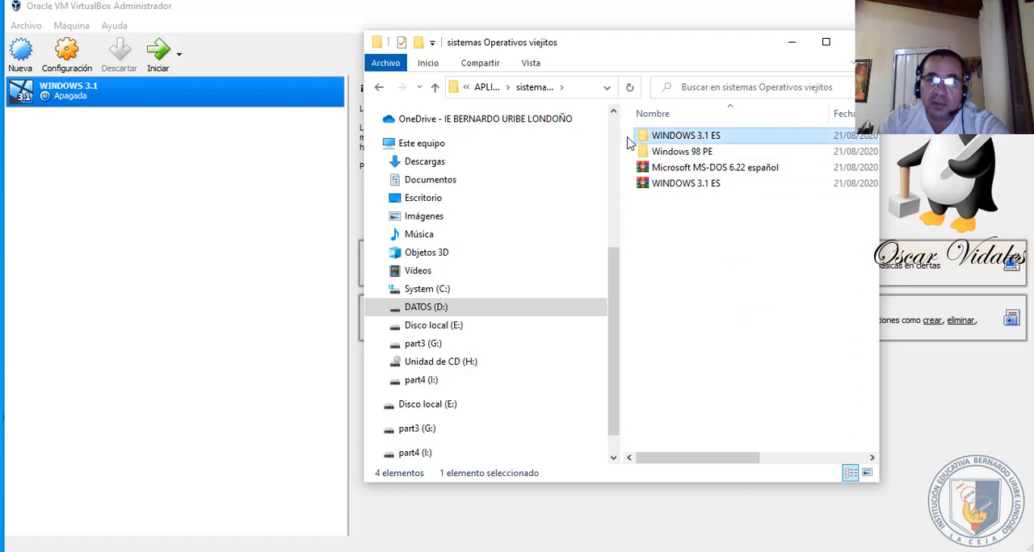
{"action": "double_click", "coordinate": [677, 139]}
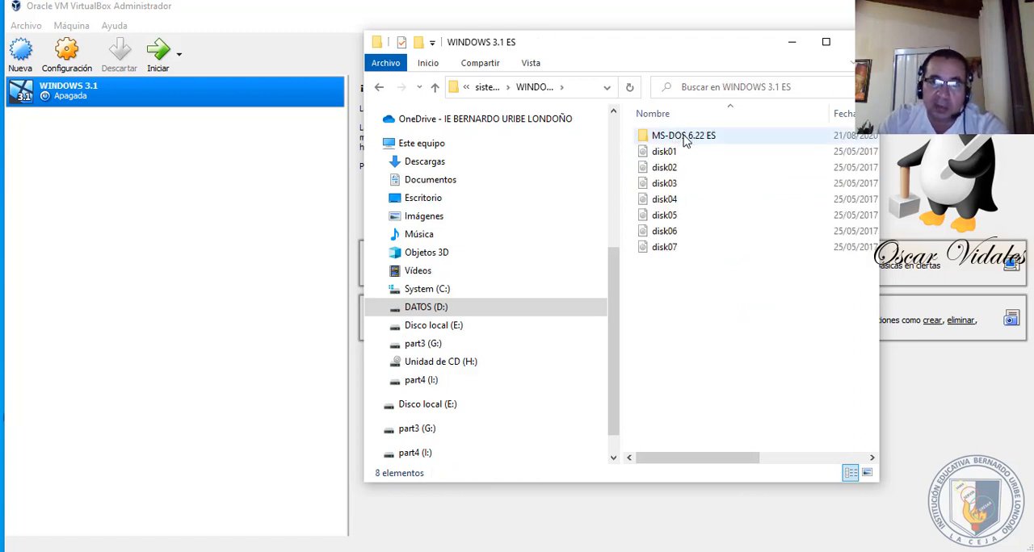
- Examine the Windows 3.1 disk images and open the MS-DOS 6.22 ES folder to view its disk images
{"action": "left_click", "coordinate": [671, 155]}
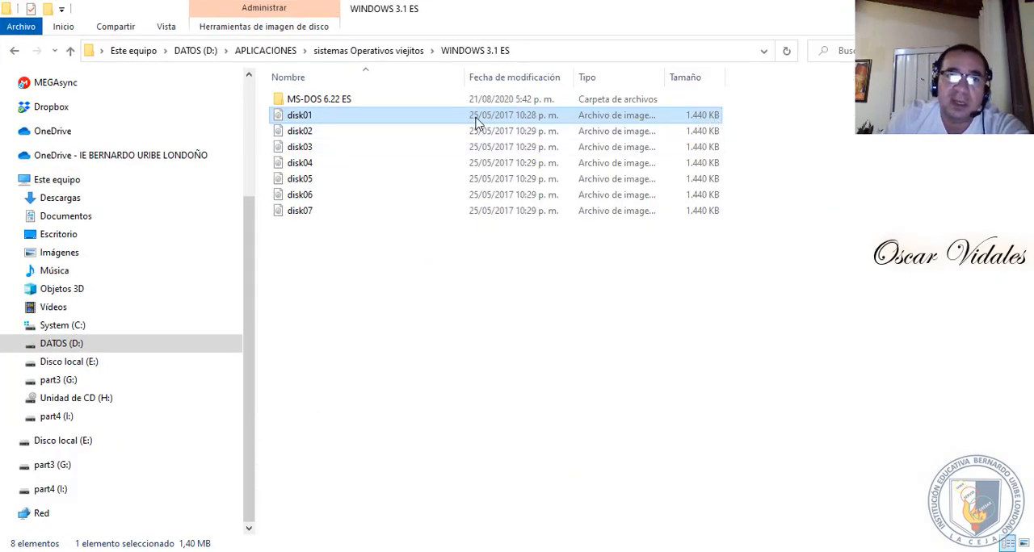
{"action": "left_click", "coordinate": [318, 105]}
{"action": "double_click", "coordinate": [318, 105]}
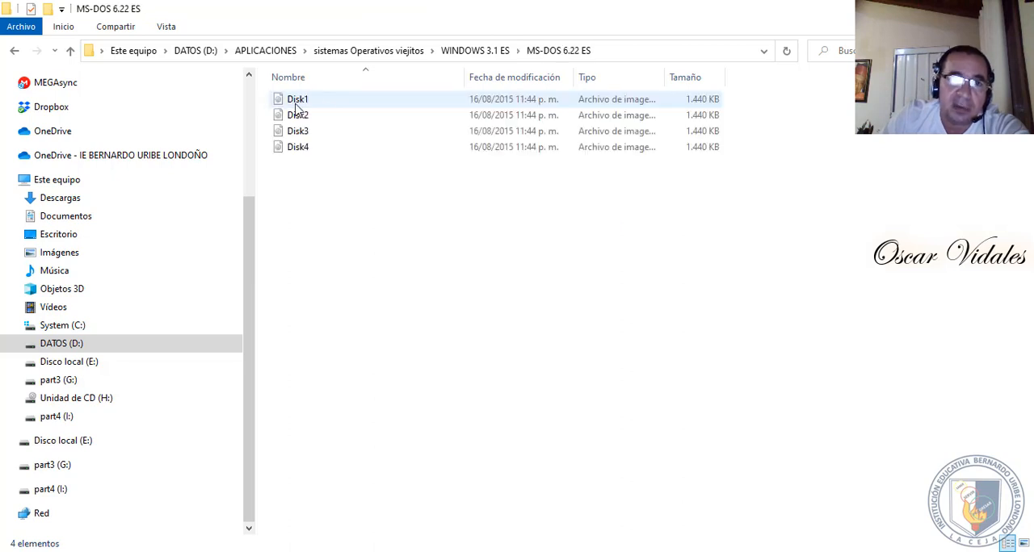
- Switch back to VirtualBox, start the WINDOWS 3.1 virtual machine and cancel the startup disk selection
{"action": "left_click", "coordinate": [15, 53]}
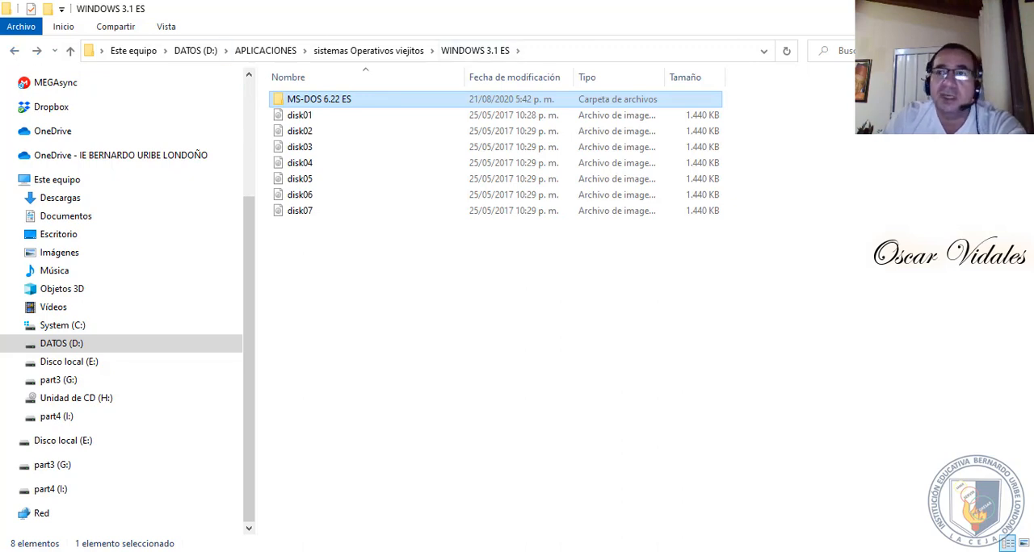
{"action": "left_click", "coordinate": [947, 8]}
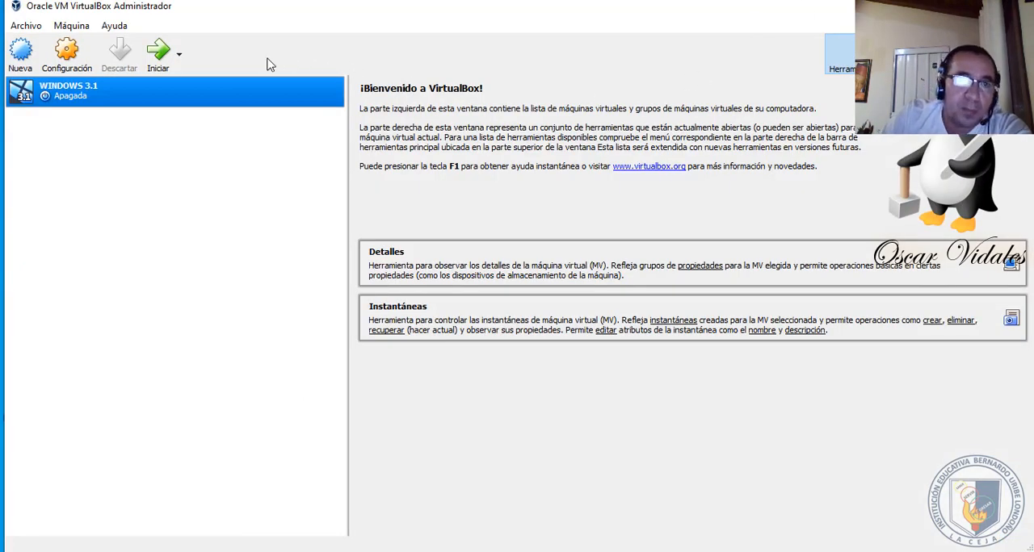
{"action": "left_click", "coordinate": [160, 55]}
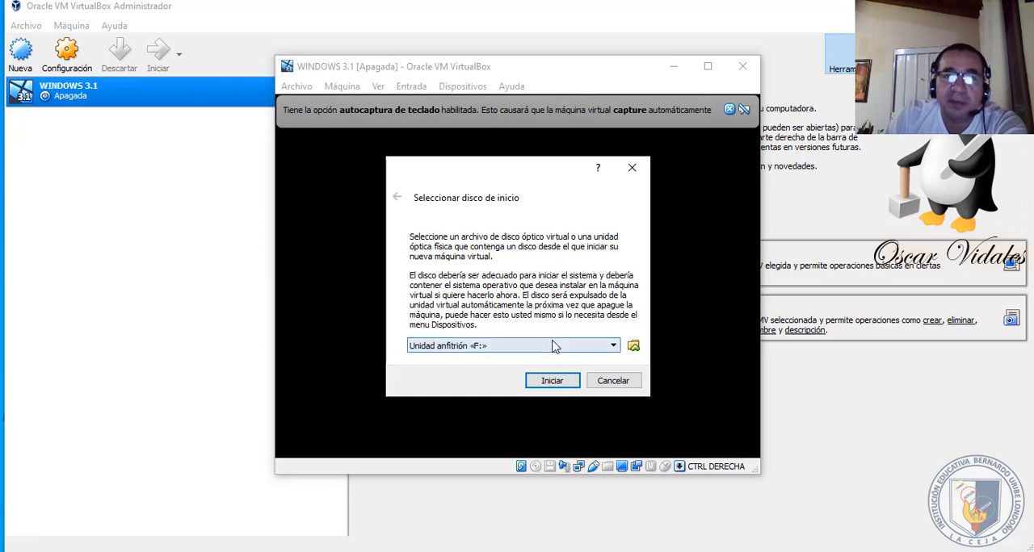
{"action": "left_click", "coordinate": [636, 353]}
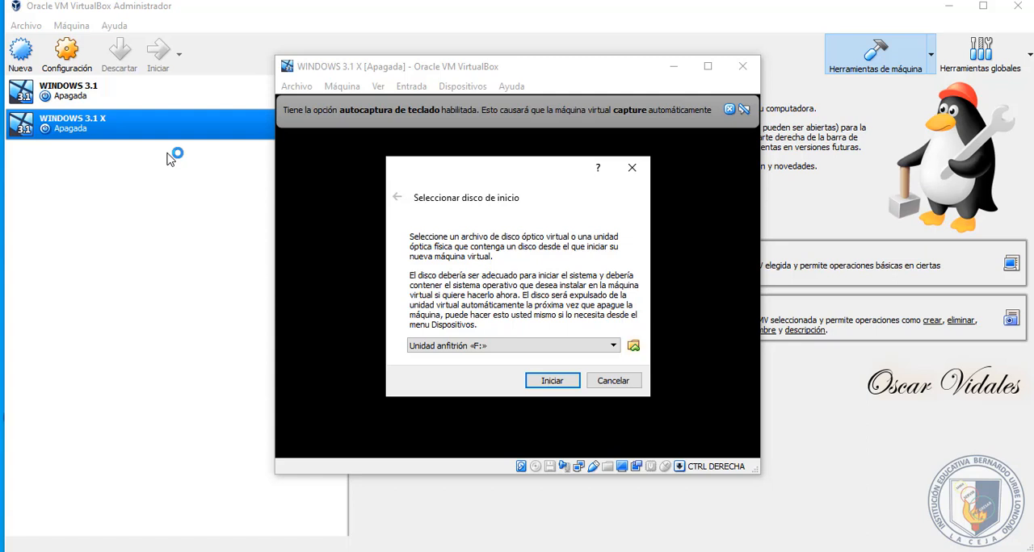
{"action": "left_click", "coordinate": [468, 90]}
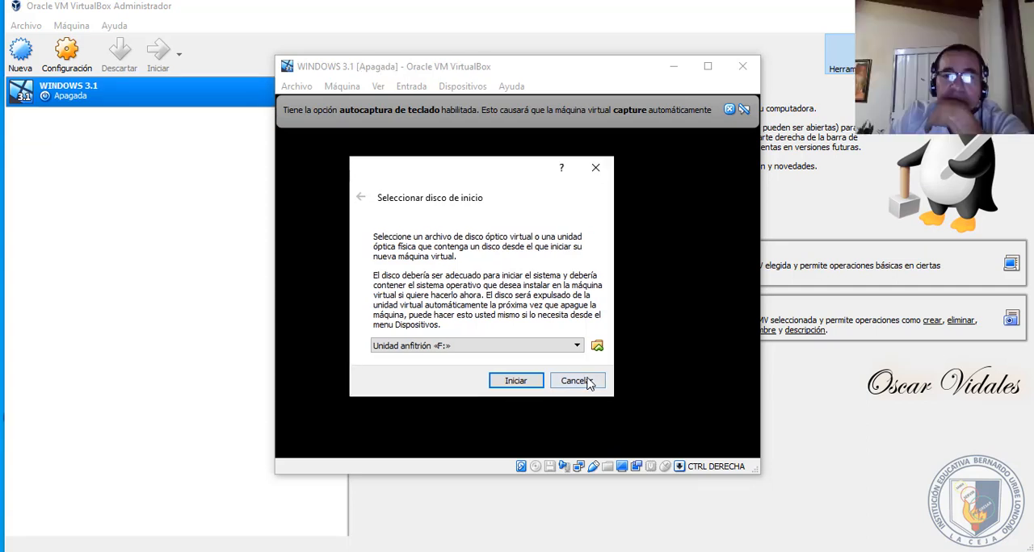
{"action": "left_click", "coordinate": [590, 381]}
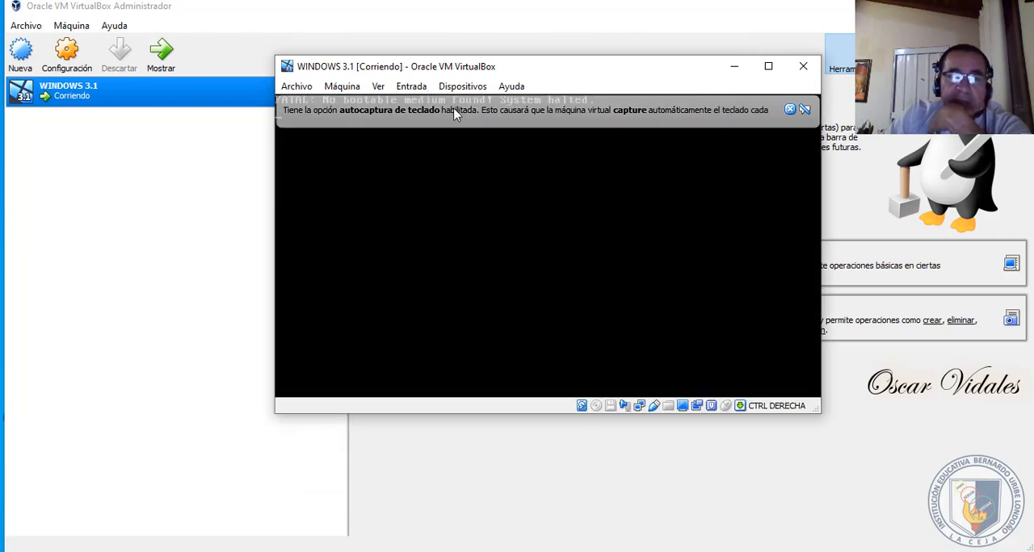
- Load the Disk1 image from the MS-DOS 6.22 ES folder on part3 (G:) into the virtual floppy drive
{"action": "left_click", "coordinate": [458, 86]}
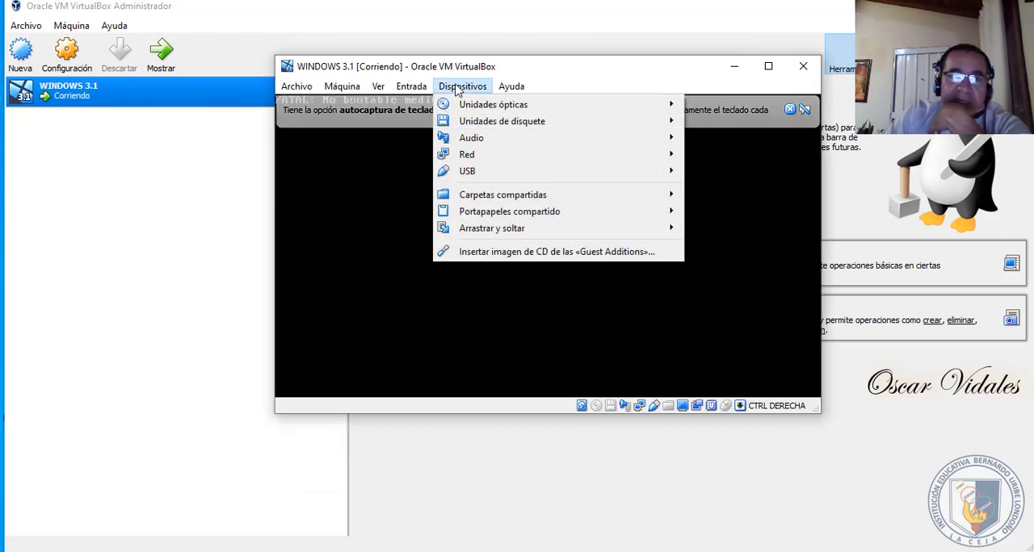
{"action": "mouse_move", "coordinate": [495, 109]}
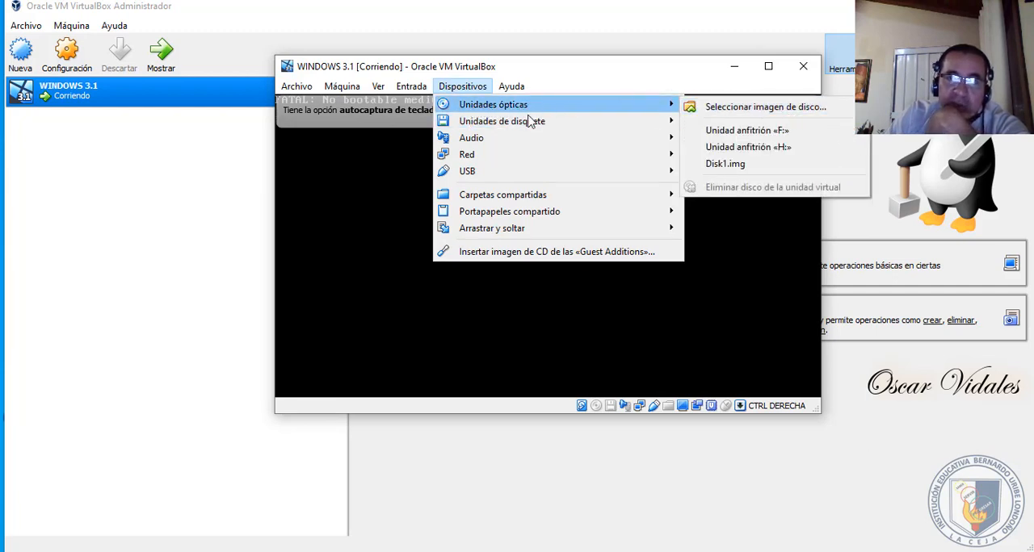
{"action": "mouse_move", "coordinate": [518, 123]}
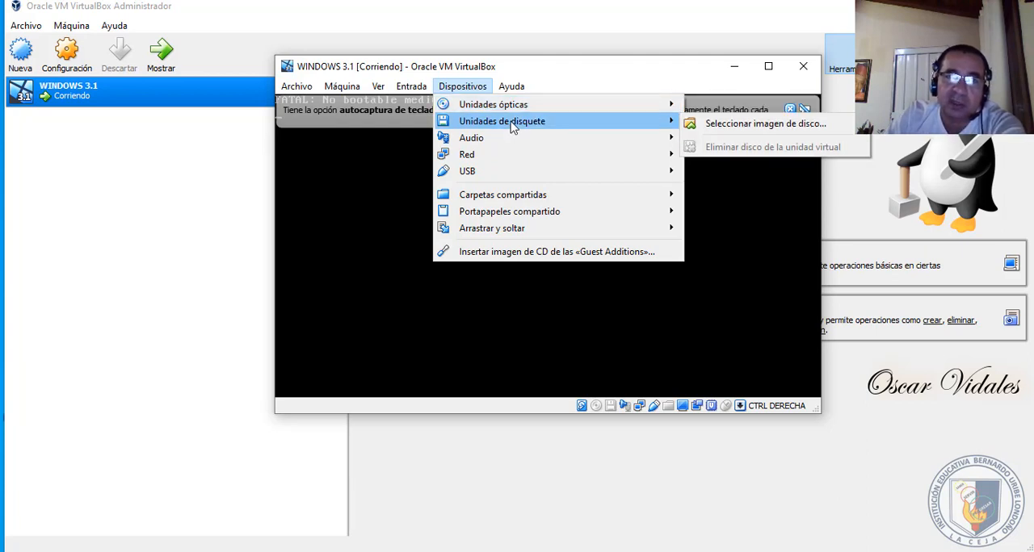
{"action": "left_click", "coordinate": [741, 129]}
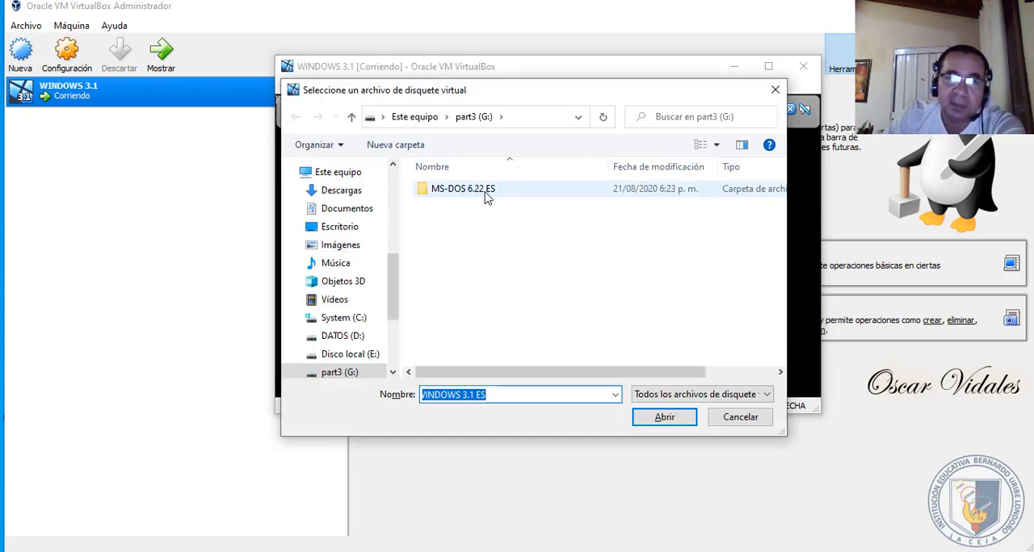
{"action": "double_click", "coordinate": [487, 194]}
{"action": "left_click", "coordinate": [443, 194]}
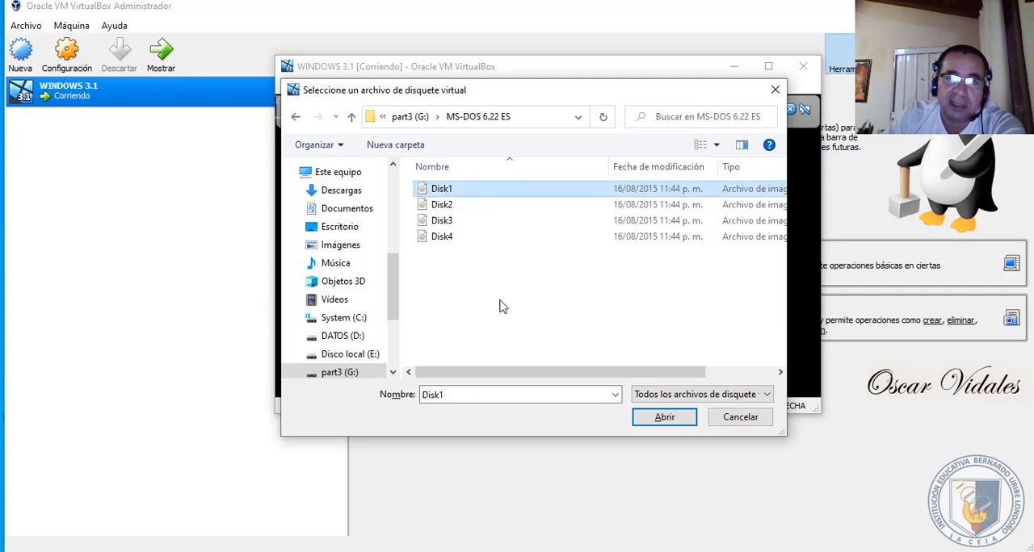
{"action": "left_click", "coordinate": [664, 417]}
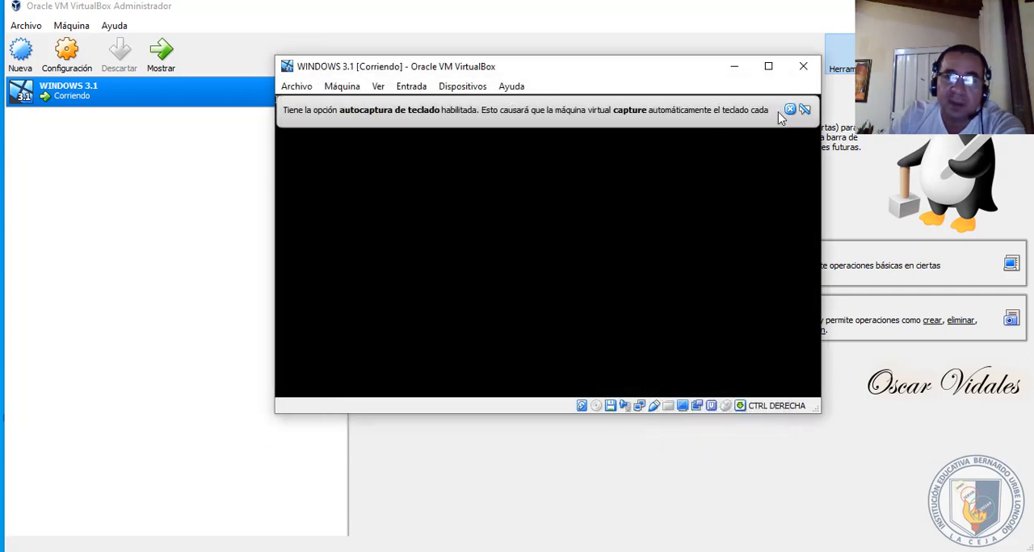
- Dismiss the keyboard auto-capture notice and restart the virtual machine so it boots from the floppy image
{"action": "left_click", "coordinate": [787, 109]}
{"action": "left_click", "coordinate": [296, 85]}
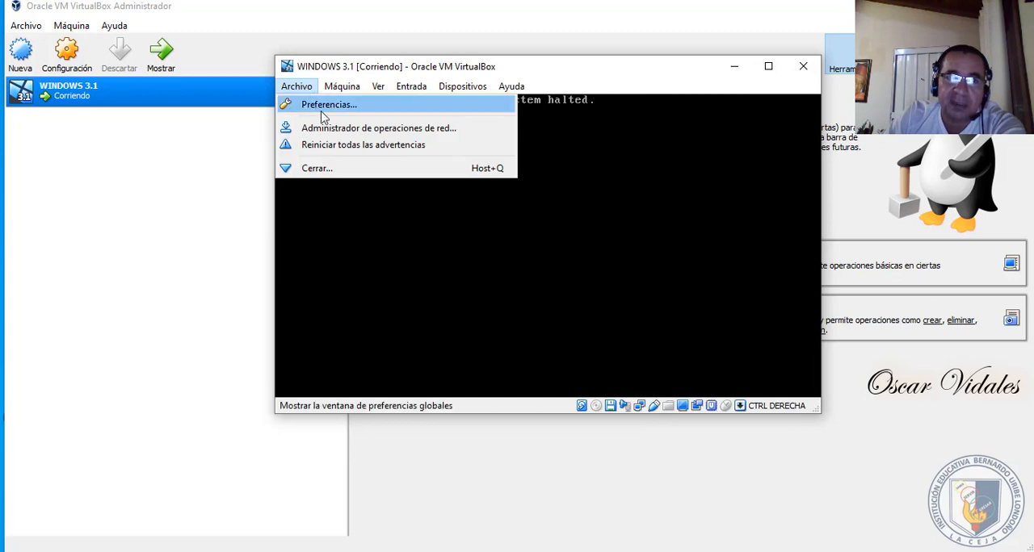
{"action": "left_click", "coordinate": [329, 150]}
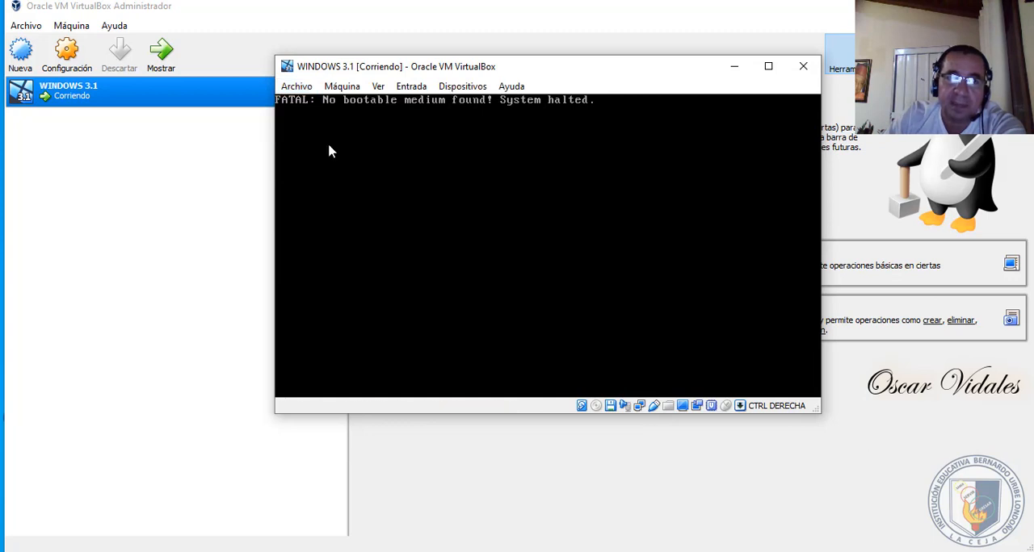
{"action": "left_click", "coordinate": [344, 89]}
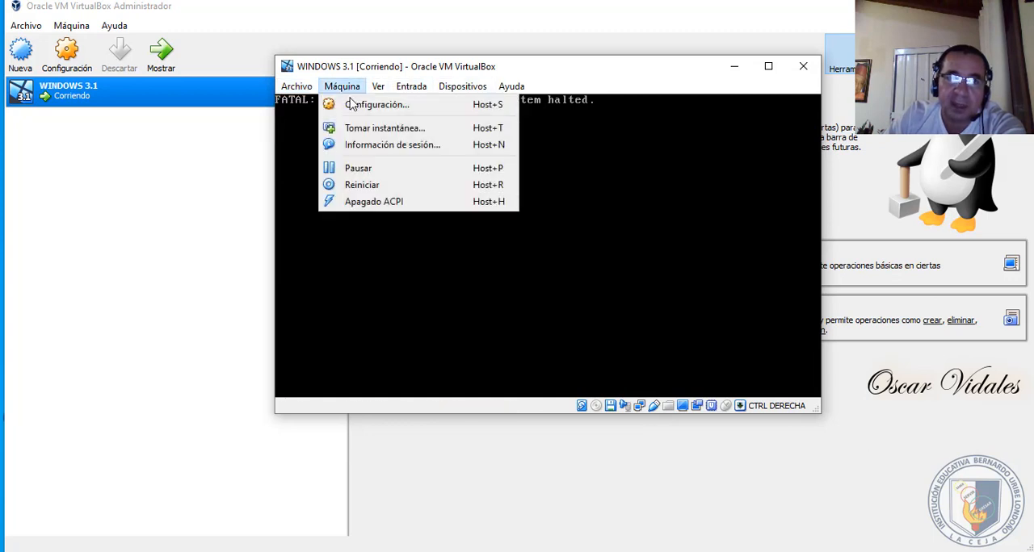
{"action": "left_click", "coordinate": [370, 187]}
{"action": "left_click", "coordinate": [515, 300]}
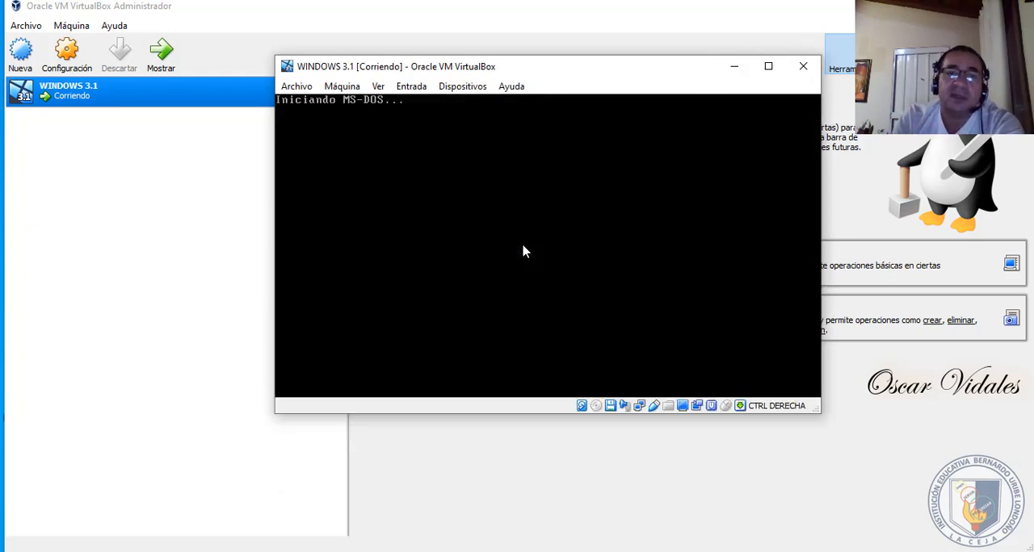
- Maximize the virtual machine window and look over its device options
{"action": "left_click", "coordinate": [768, 67]}
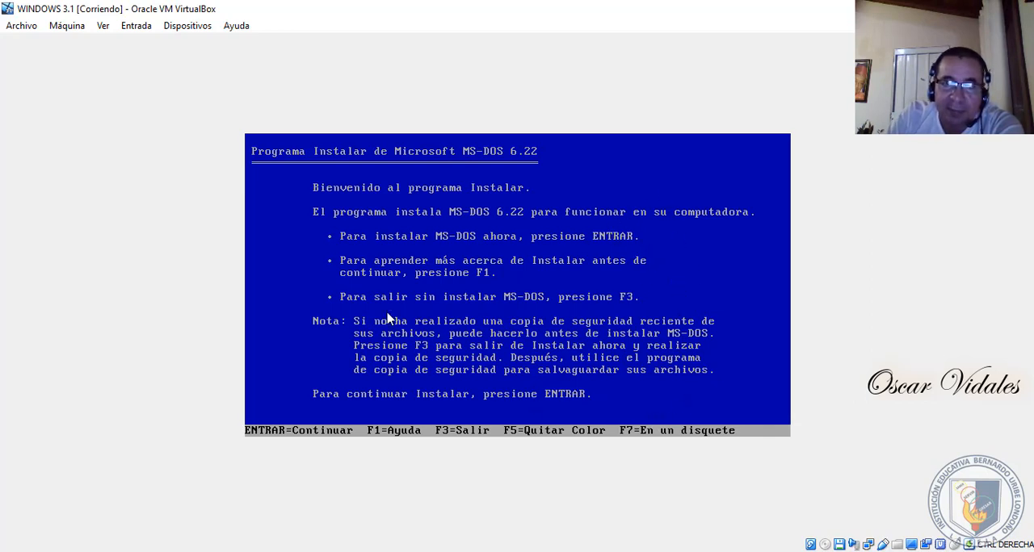
{"action": "left_click", "coordinate": [188, 29]}
{"action": "mouse_move", "coordinate": [255, 63]}
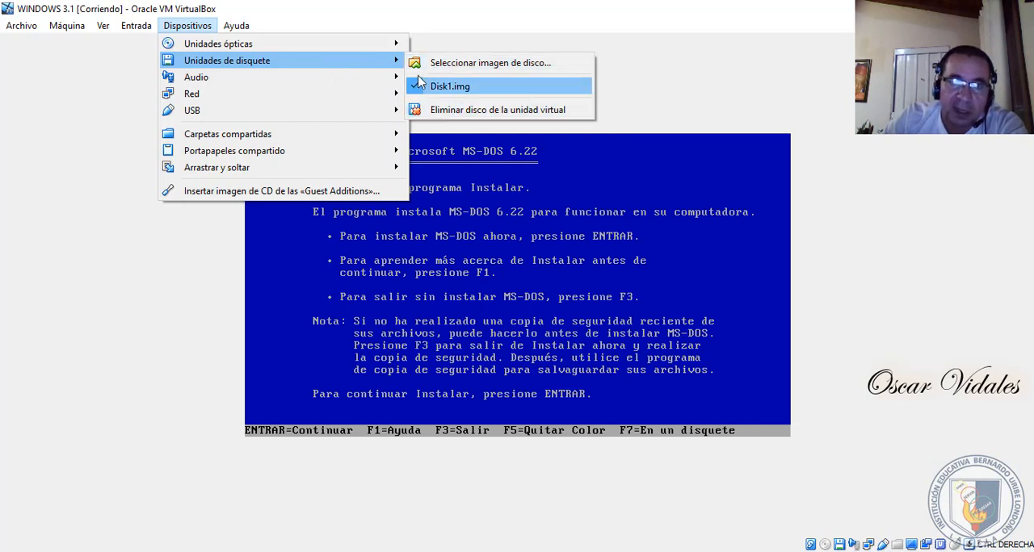
{"action": "left_click", "coordinate": [510, 8]}
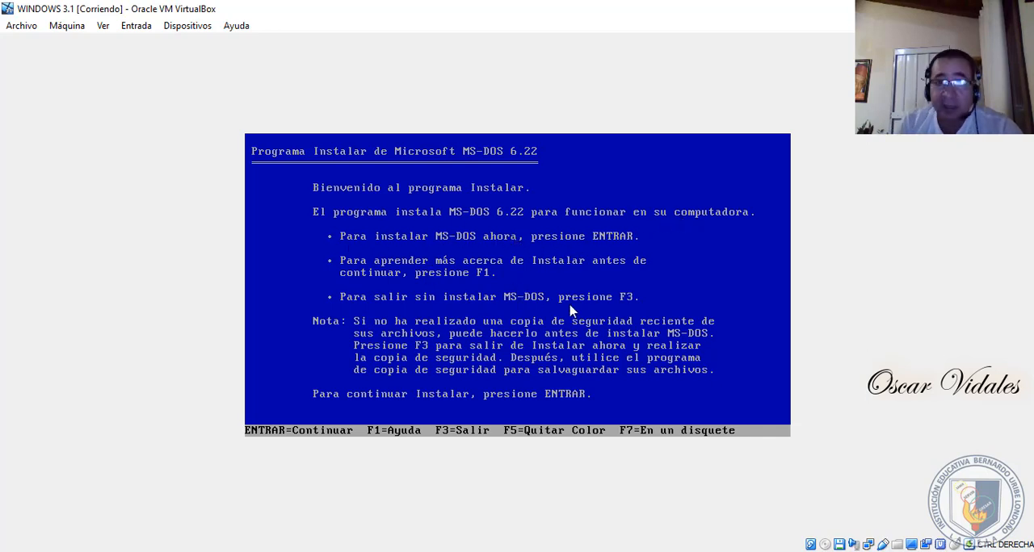
- Begin the MS-DOS 6.22 installation, configure the unallocated disk space as recommended and restart with installation disk 1 inserted
{"action": "key", "text": "Return"}
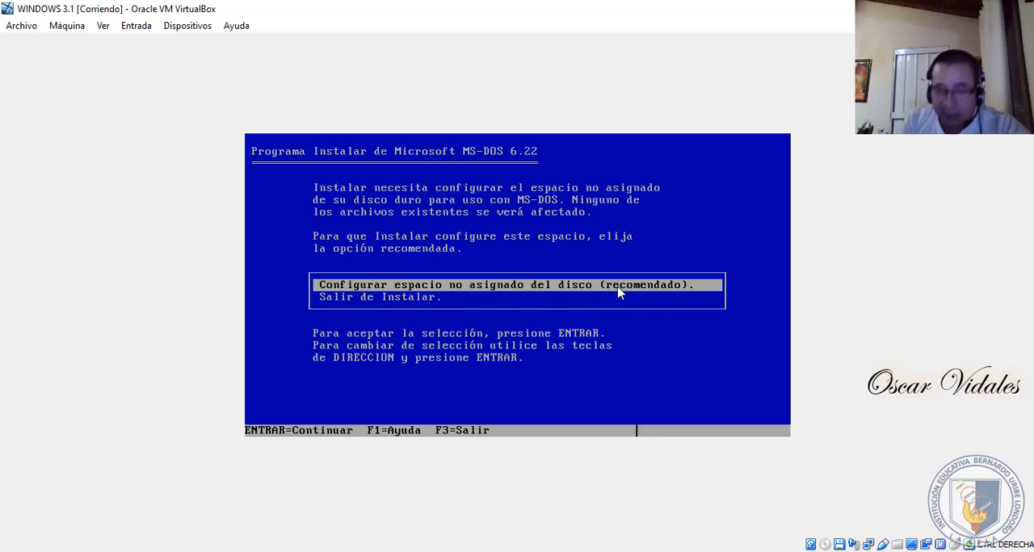
{"action": "key", "text": "Return"}
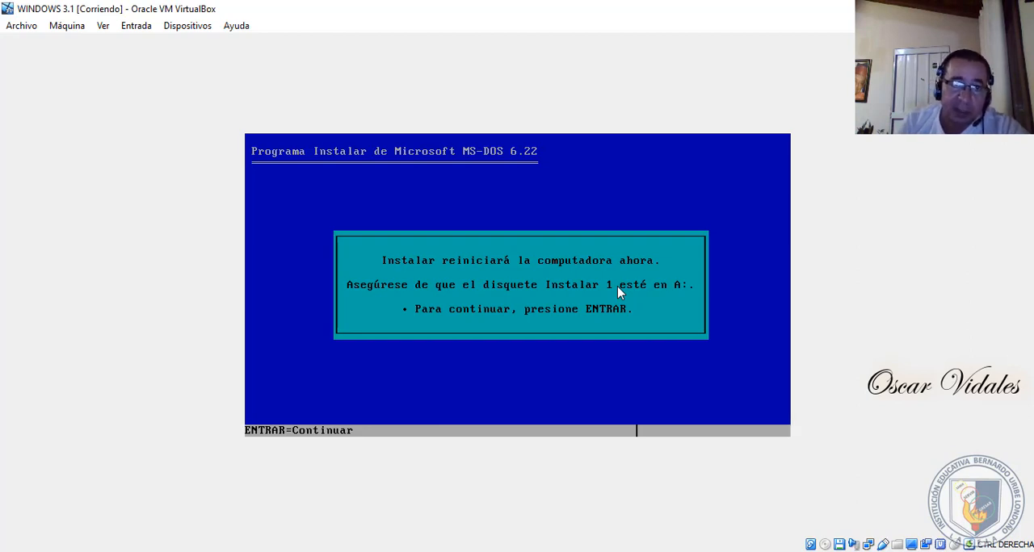
{"action": "key", "text": "Return"}
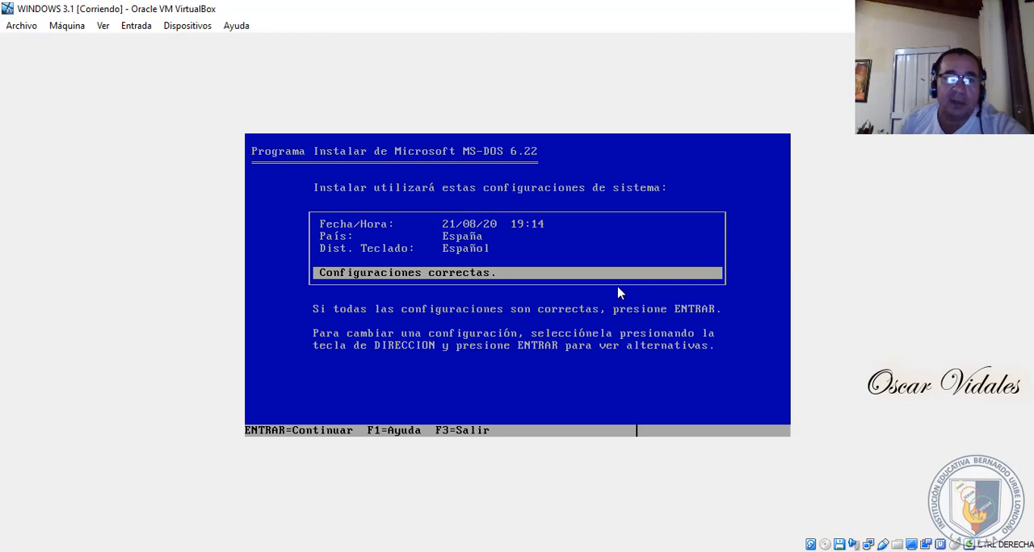
- Set the country in the MS-DOS system settings to Otro país
{"action": "key", "text": "Up"}
{"action": "key", "text": "Up"}
{"action": "key", "text": "Up"}
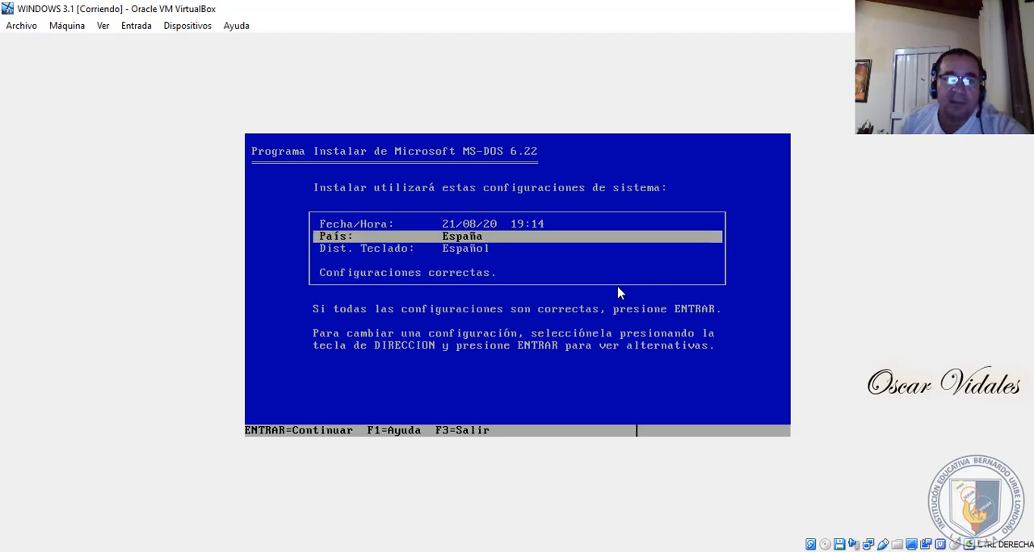
{"action": "key", "text": "Down"}
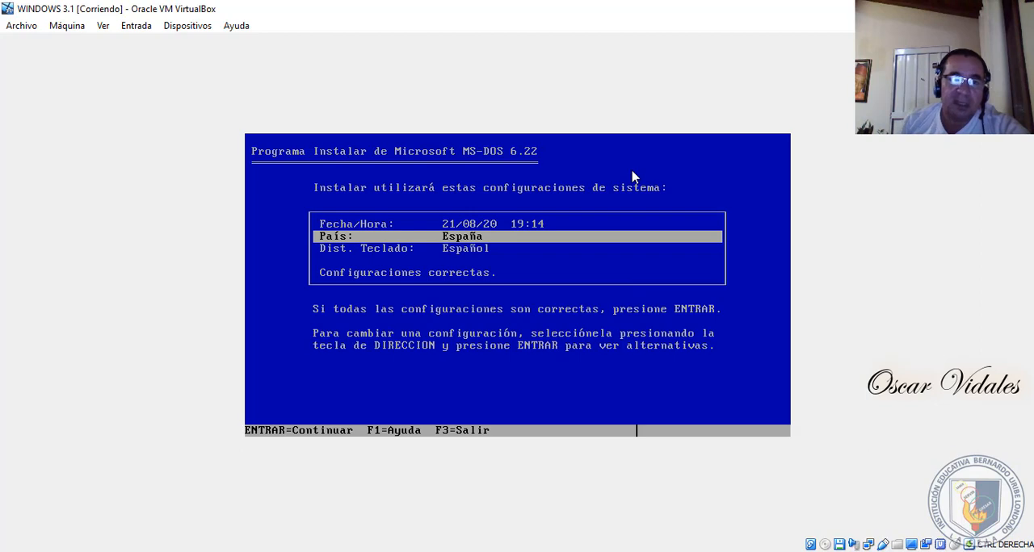
{"action": "key", "text": "Return"}
{"action": "key", "text": "Down"}
{"action": "key", "text": "Down"}
{"action": "key", "text": "Down"}
{"action": "key", "text": "Down"}
{"action": "key", "text": "Down"}
{"action": "key", "text": "Down"}
{"action": "key", "text": "Down"}
{"action": "key", "text": "Down"}
{"action": "key", "text": "Down"}
{"action": "key", "text": "Down"}
{"action": "key", "text": "Down"}
{"action": "key", "text": "Down"}
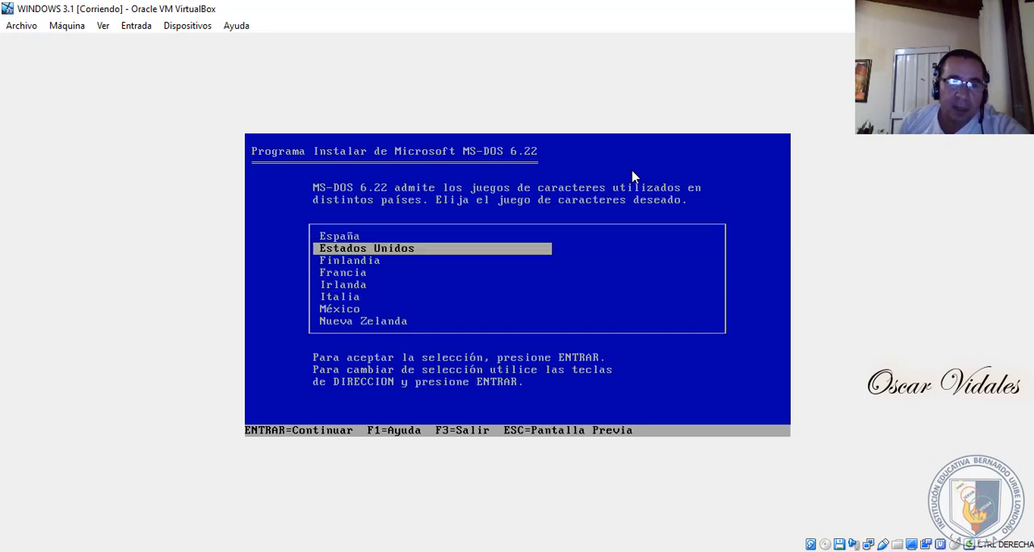
{"action": "key", "text": "Down"}
{"action": "key", "text": "Down"}
{"action": "key", "text": "Down"}
{"action": "key", "text": "Down"}
{"action": "key", "text": "Down"}
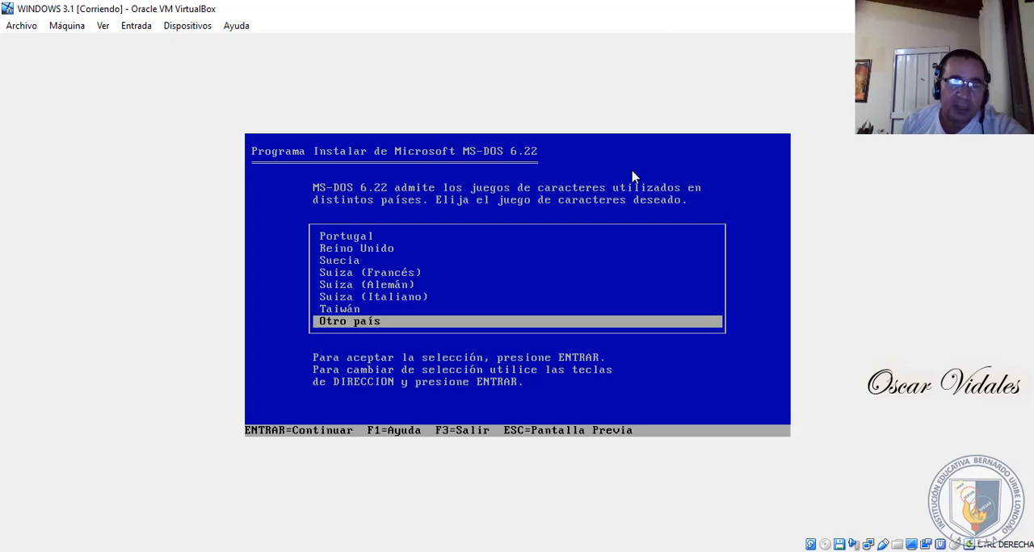
{"action": "key", "text": "Return"}
- Set the keyboard layout in the MS-DOS system settings to Latinoamericano
{"action": "key", "text": "Up"}
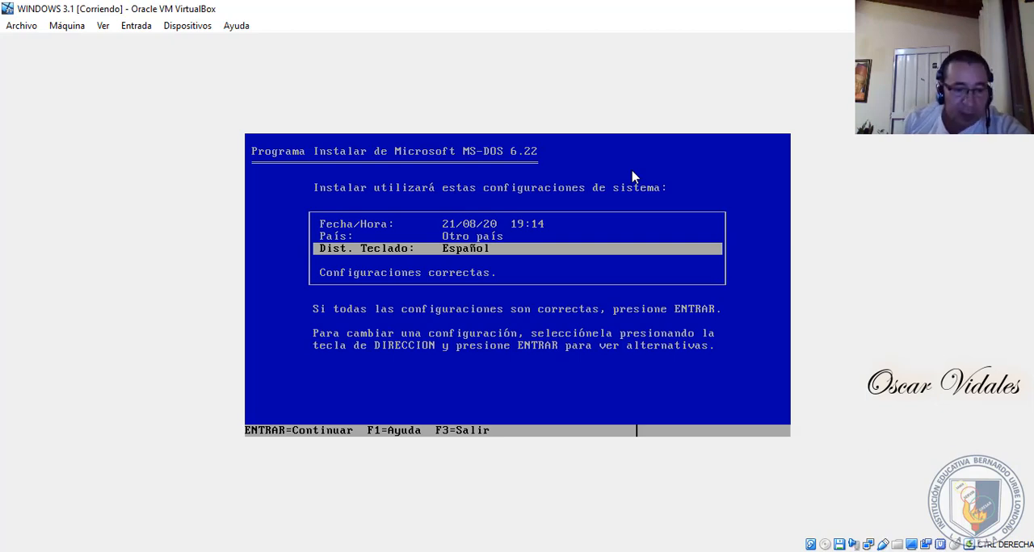
{"action": "key", "text": "Return"}
{"action": "key", "text": "Down"}
{"action": "key", "text": "Down"}
{"action": "key", "text": "Down"}
{"action": "key", "text": "Down"}
{"action": "key", "text": "Down"}
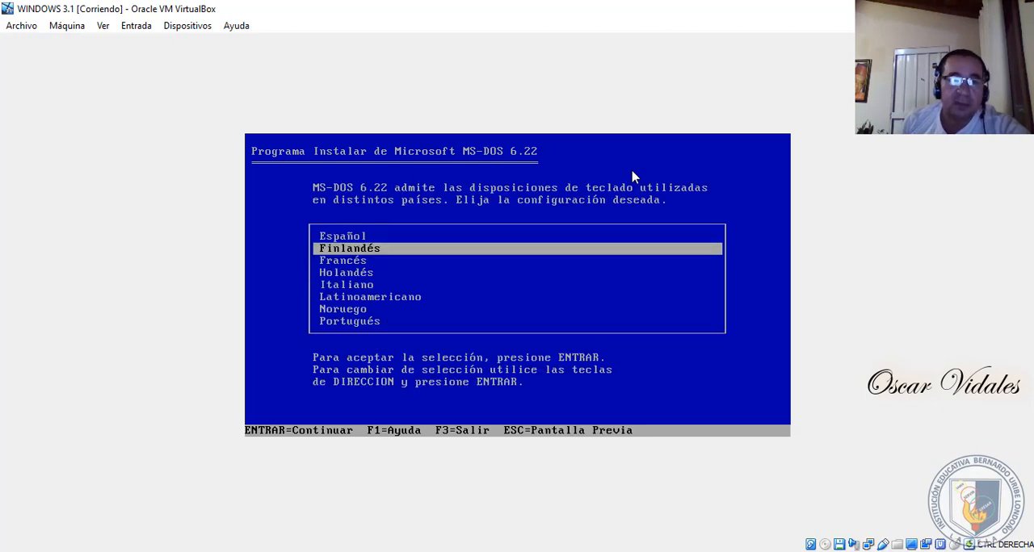
{"action": "key", "text": "Return"}
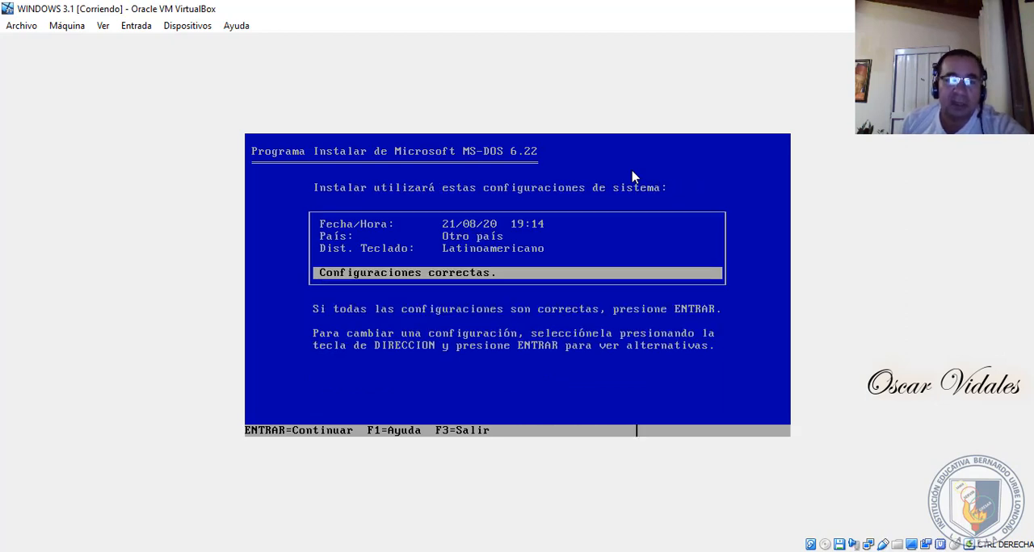
- Accept the system settings and install the MS-DOS files in the C:\DOS directory
{"action": "key", "text": "Return"}
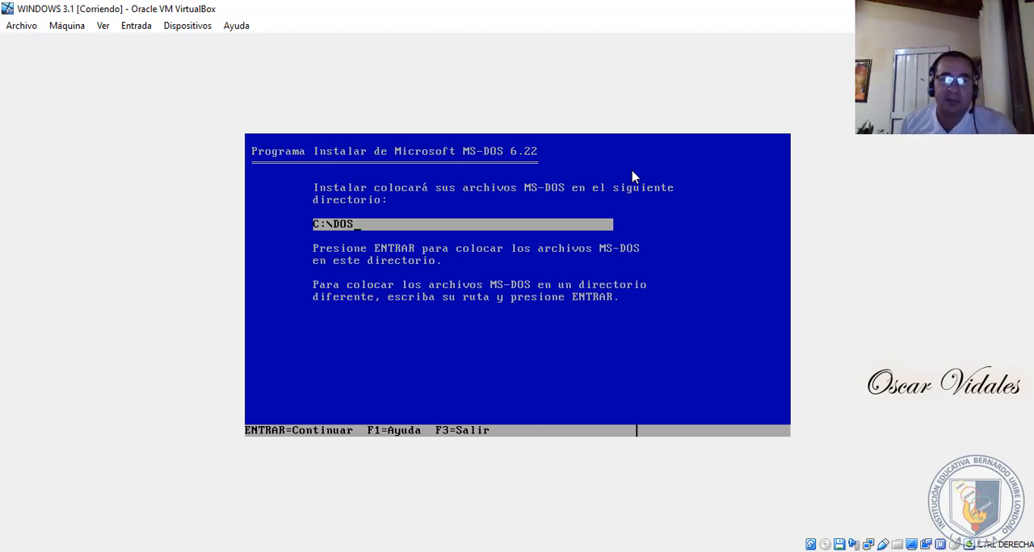
{"action": "key", "text": "Return"}
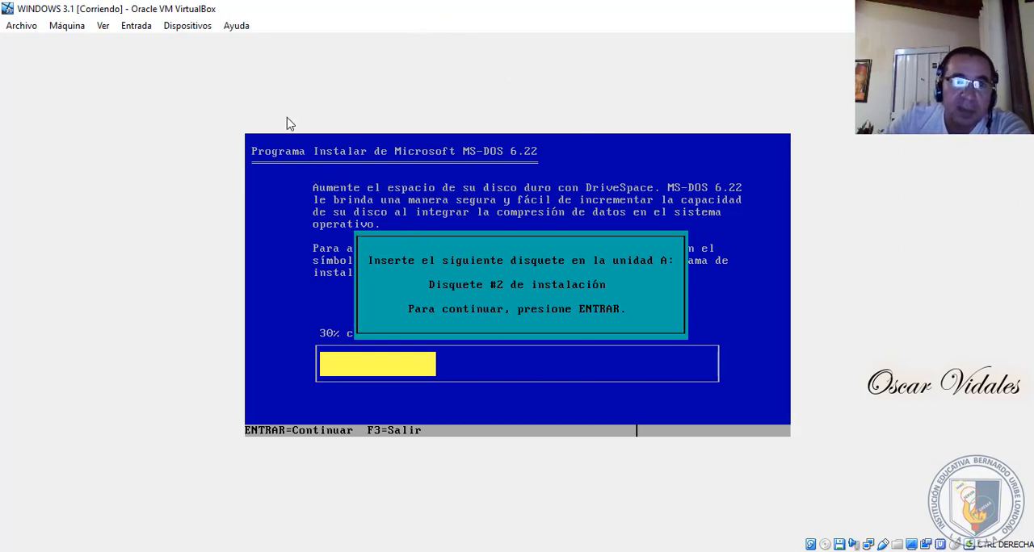
- Eject Disk1.img from the virtual floppy drive, insert Disk2 from the MS-DOS 6.22 ES folder and continue the installation
{"action": "left_click", "coordinate": [184, 29]}
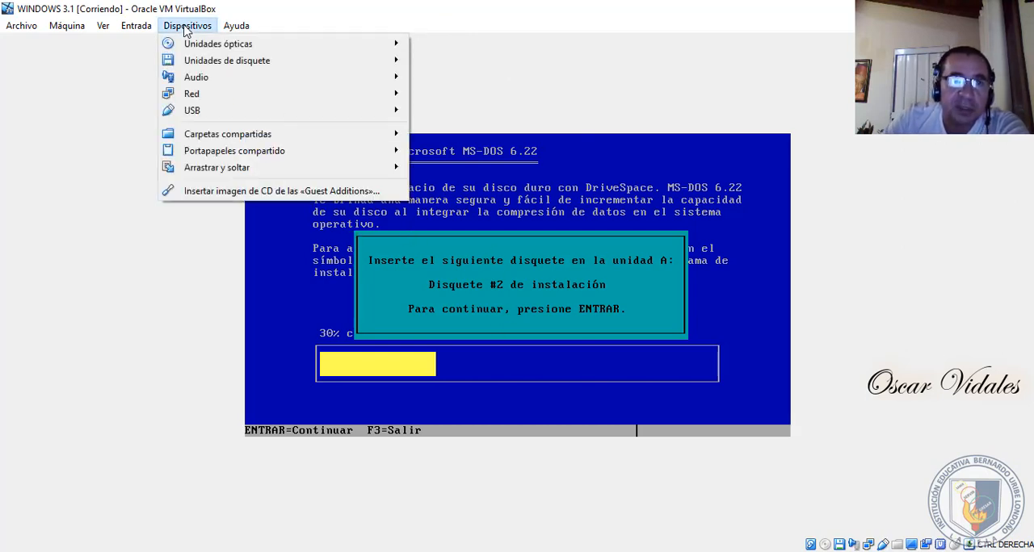
{"action": "mouse_move", "coordinate": [209, 65]}
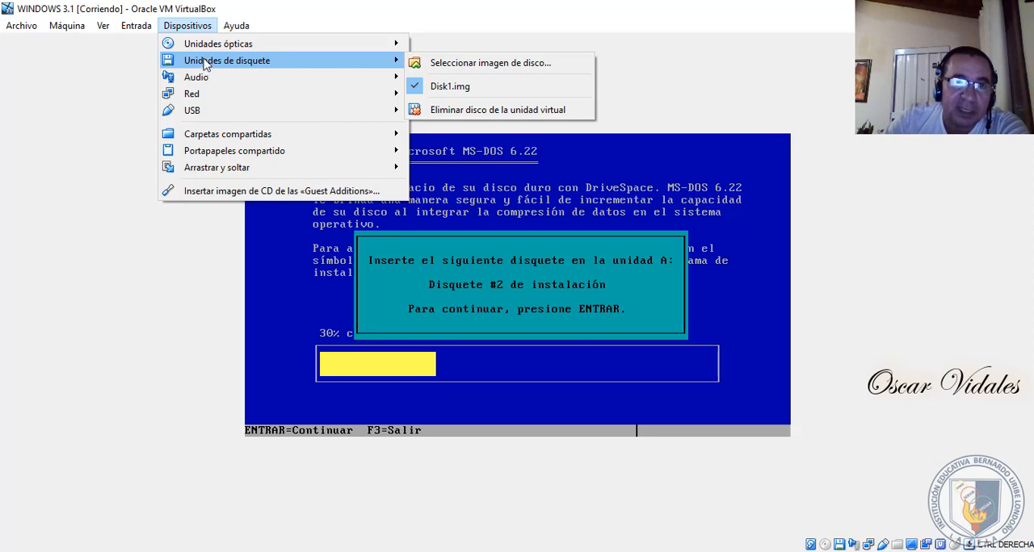
{"action": "mouse_move", "coordinate": [211, 46]}
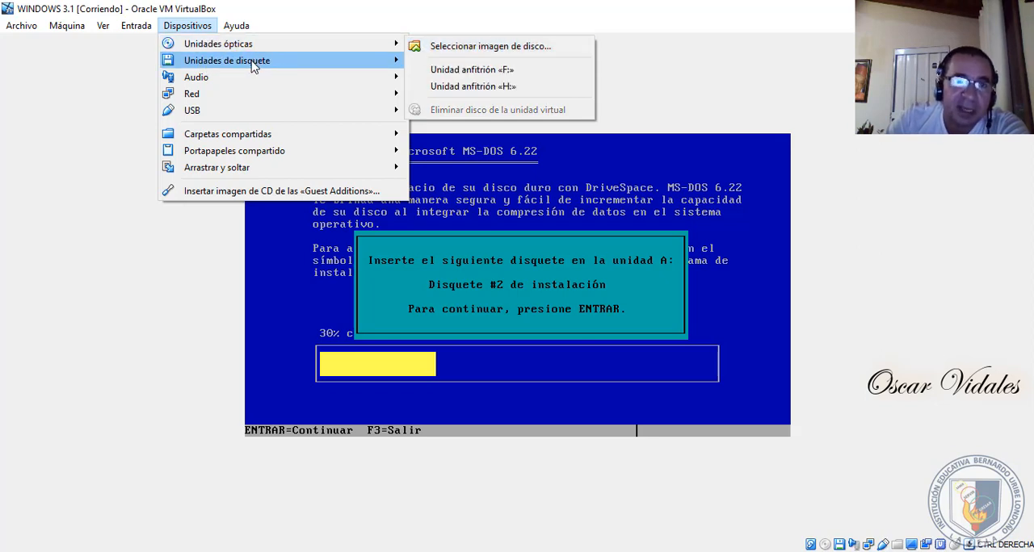
{"action": "mouse_move", "coordinate": [260, 66]}
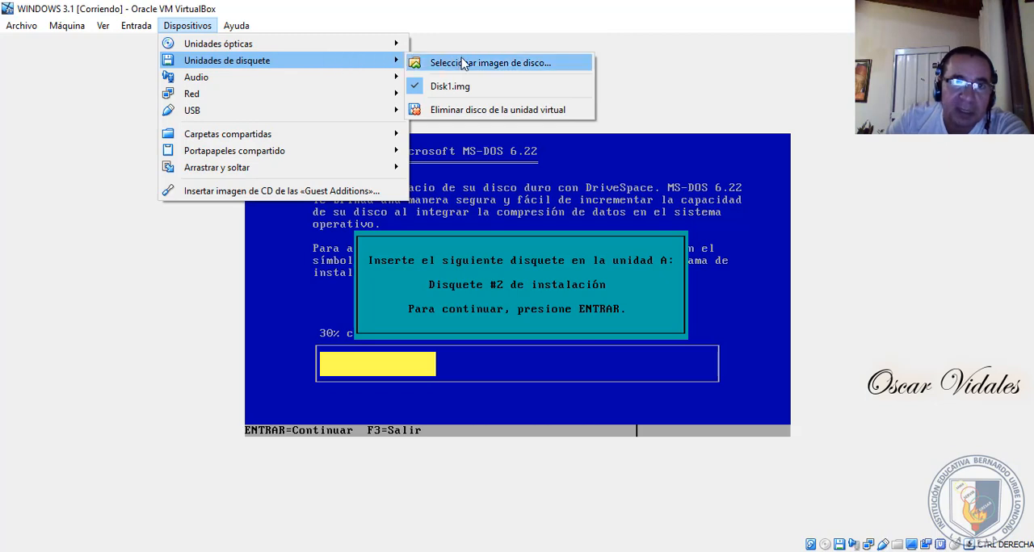
{"action": "left_click", "coordinate": [487, 113]}
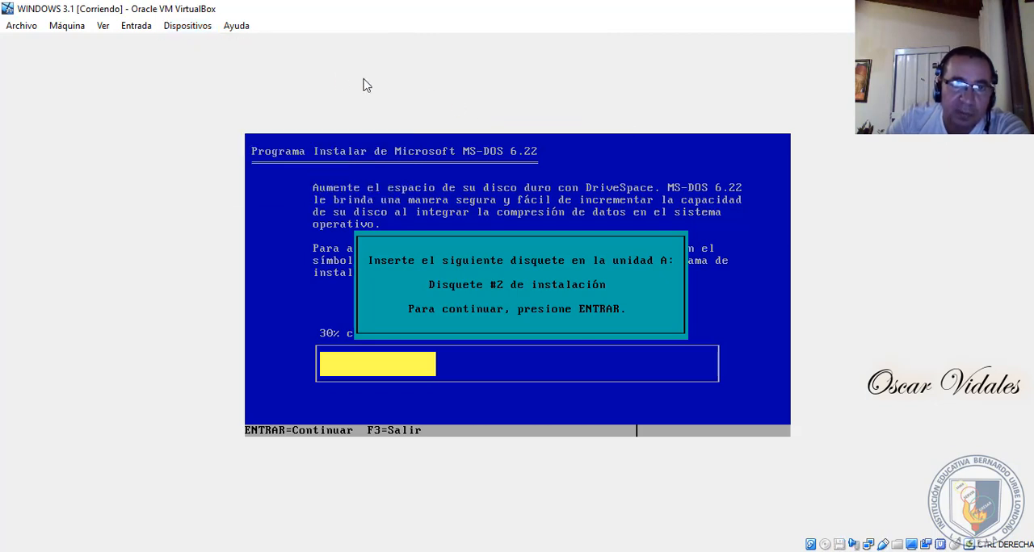
{"action": "left_click", "coordinate": [202, 27]}
{"action": "mouse_move", "coordinate": [282, 64]}
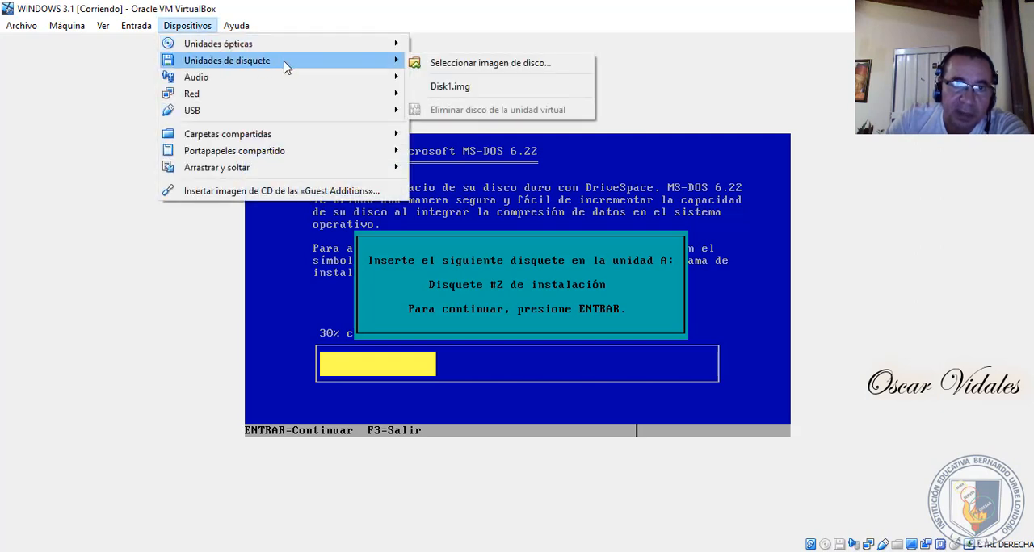
{"action": "left_click", "coordinate": [476, 71]}
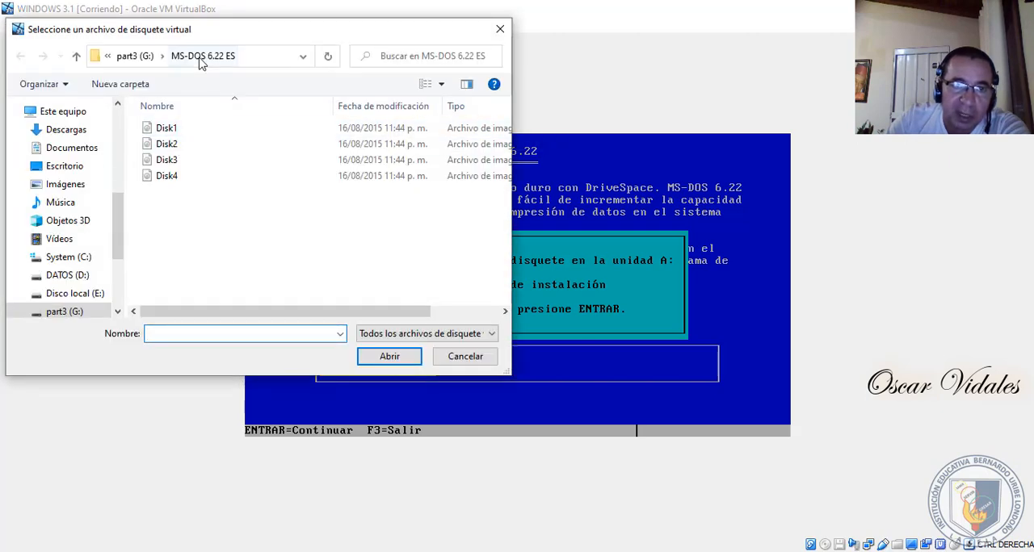
{"action": "left_click", "coordinate": [169, 144]}
{"action": "left_click", "coordinate": [387, 355]}
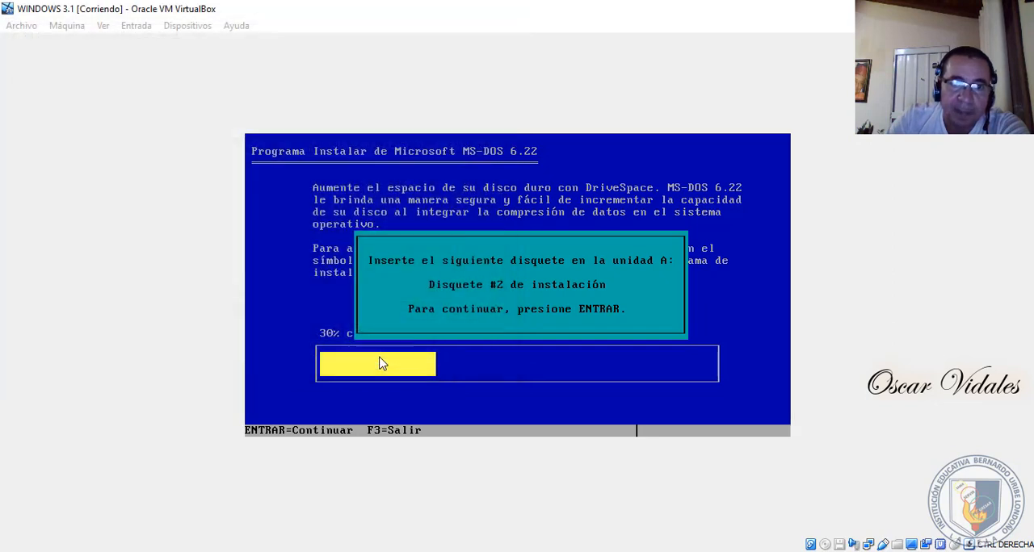
{"action": "key", "text": "Return"}
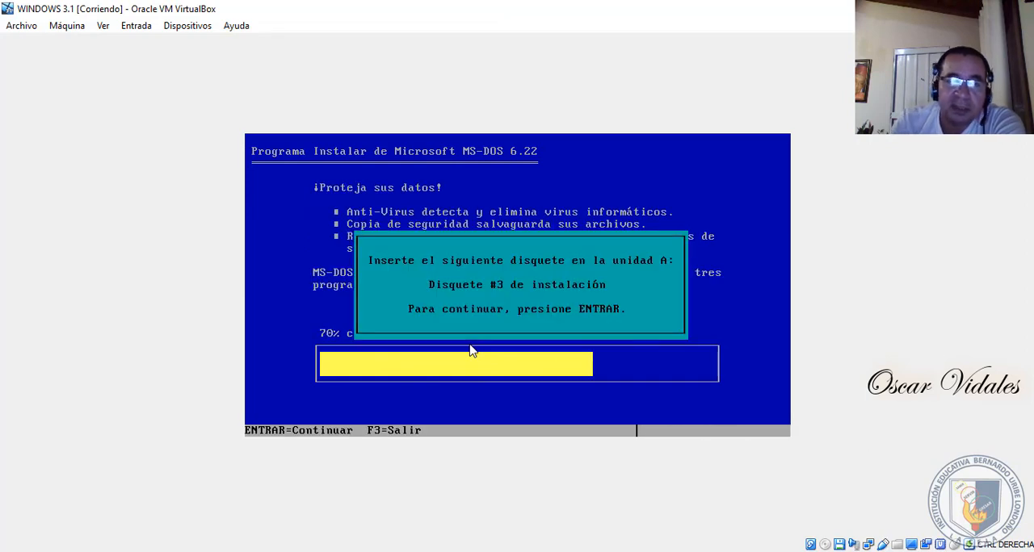
- Replace Disk2.img in the virtual floppy drive with Disk3 from the MS-DOS 6.22 ES folder and continue the installation
{"action": "left_click", "coordinate": [193, 33]}
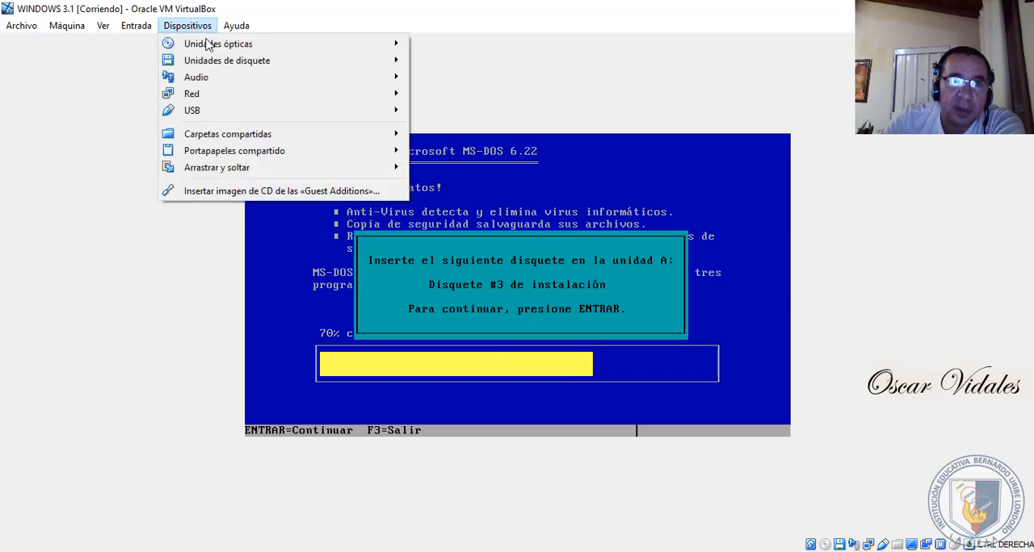
{"action": "mouse_move", "coordinate": [260, 64]}
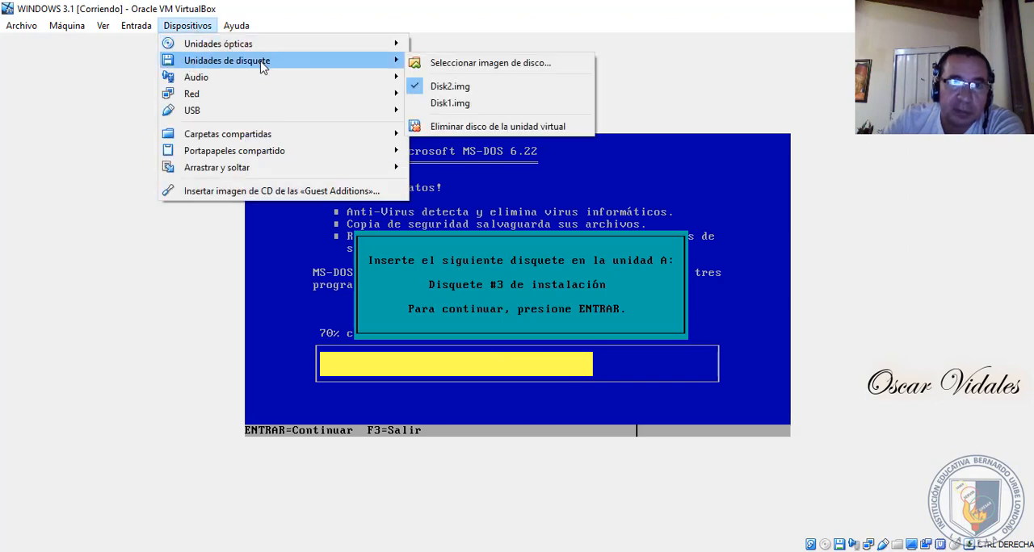
{"action": "left_click", "coordinate": [489, 129]}
{"action": "left_click", "coordinate": [197, 26]}
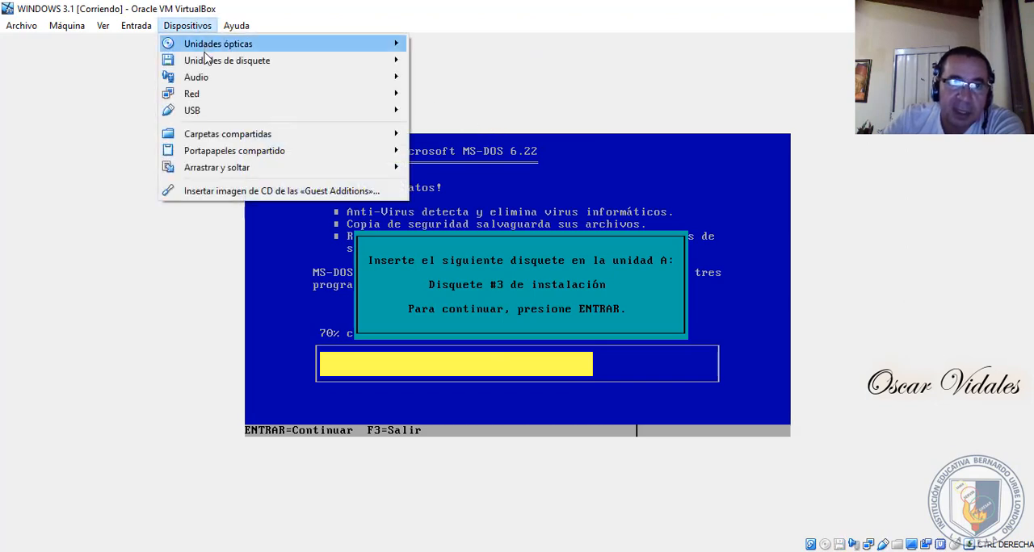
{"action": "left_click", "coordinate": [462, 71]}
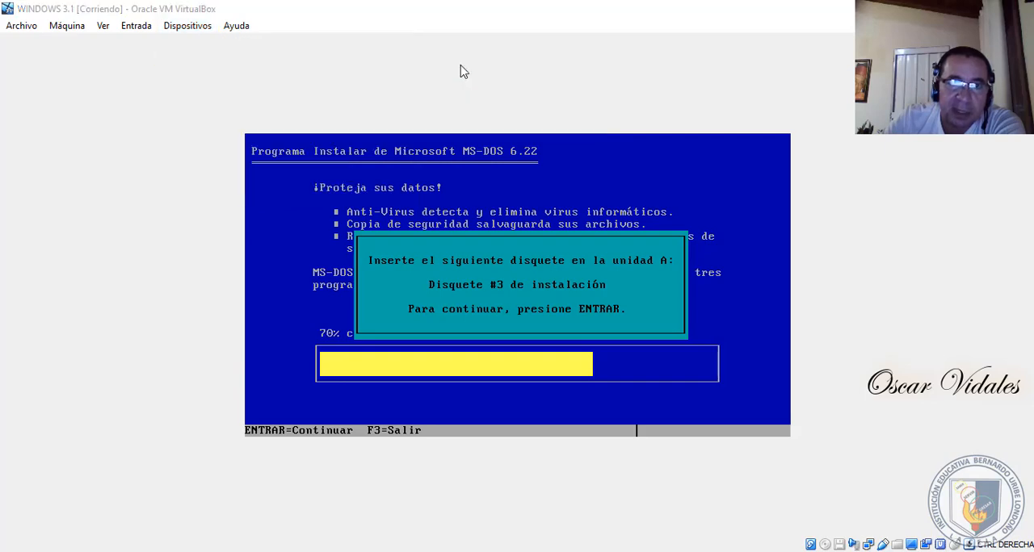
{"action": "left_click", "coordinate": [180, 166]}
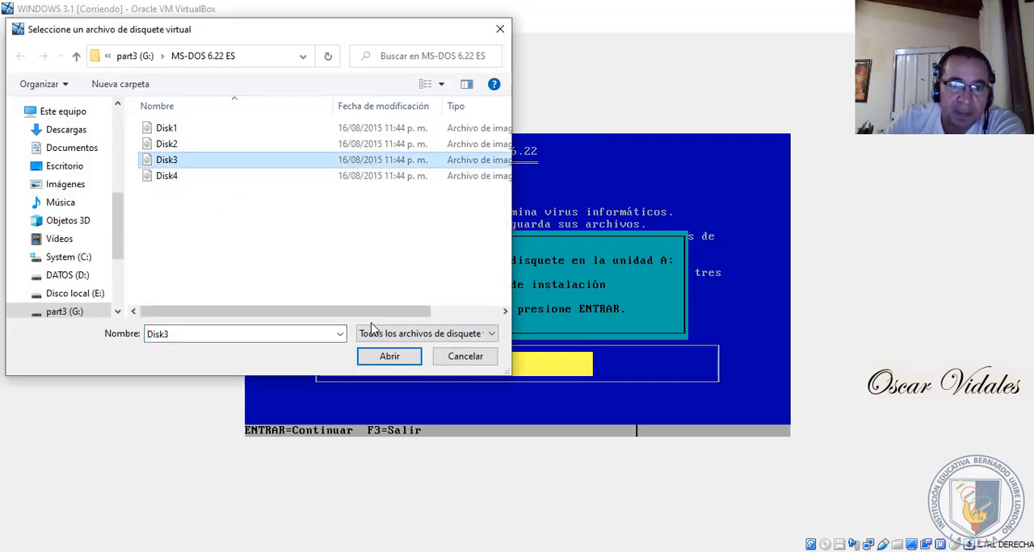
{"action": "left_click", "coordinate": [387, 357]}
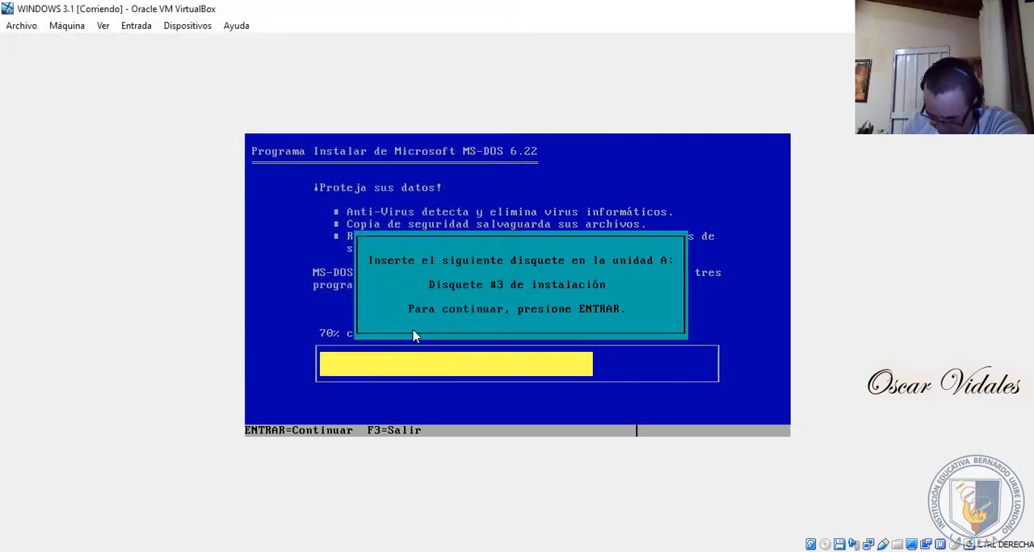
{"action": "key", "text": "Return"}
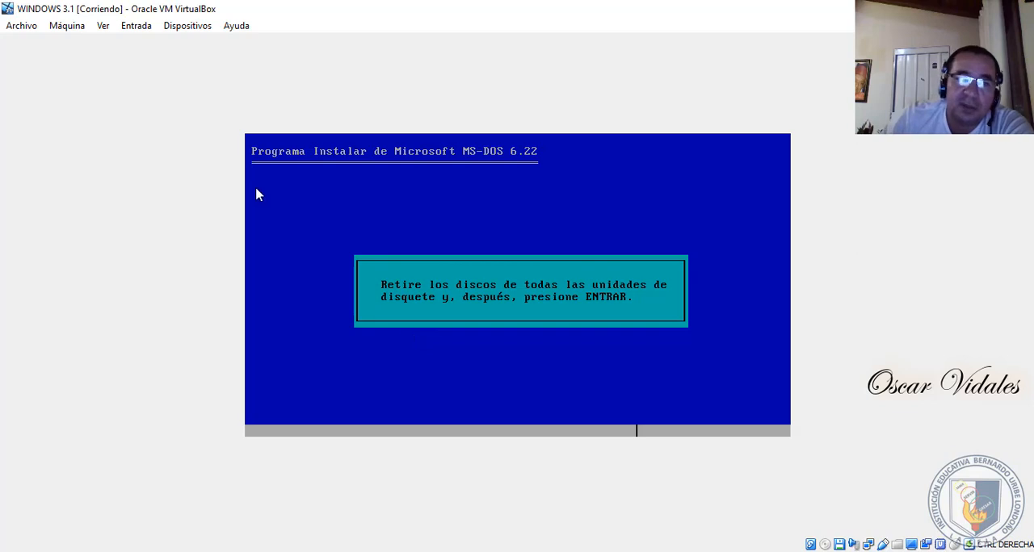
- Eject Disk3.img from the virtual floppy drive, finish the installation and restart the machine with MS-DOS 6.22
{"action": "left_click", "coordinate": [193, 30]}
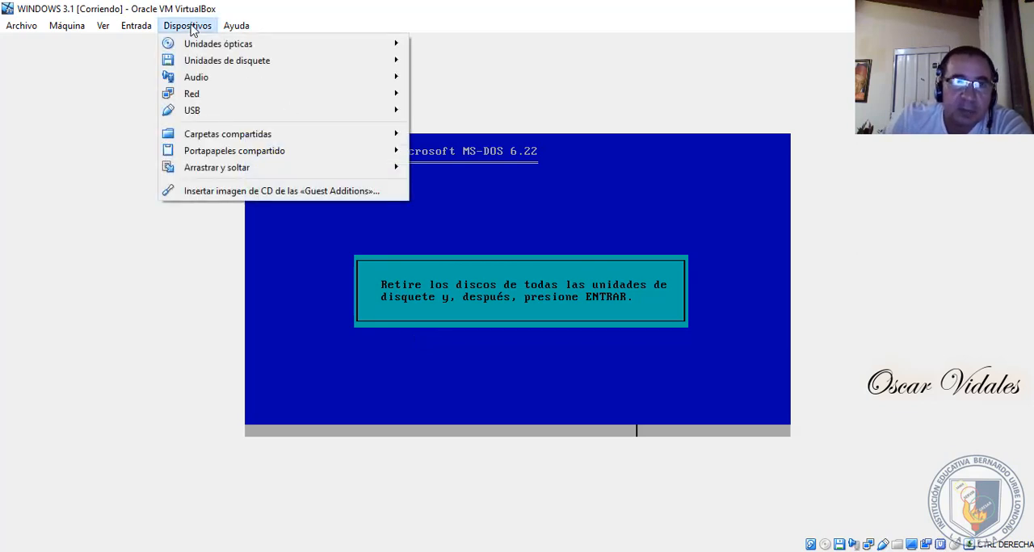
{"action": "mouse_move", "coordinate": [209, 61]}
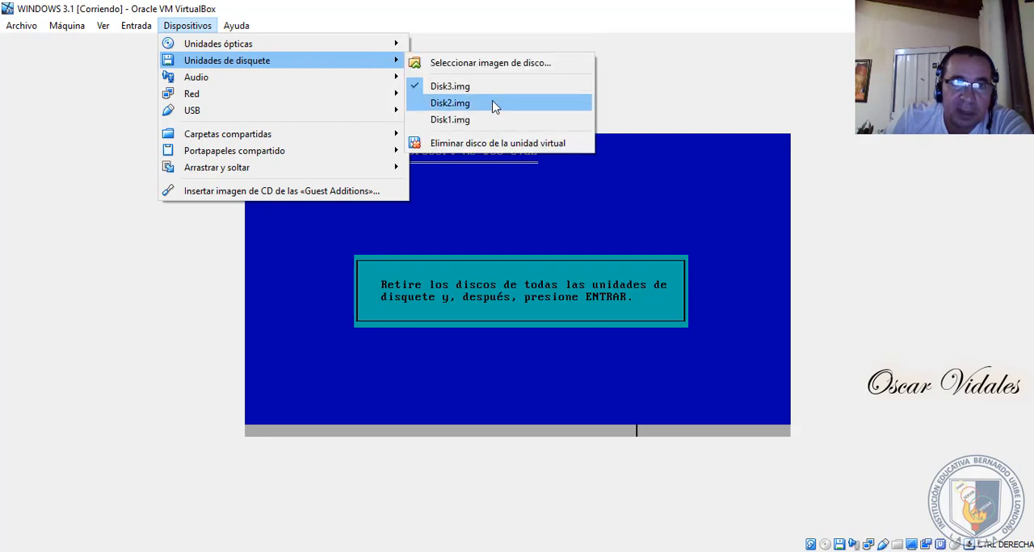
{"action": "left_click", "coordinate": [496, 143]}
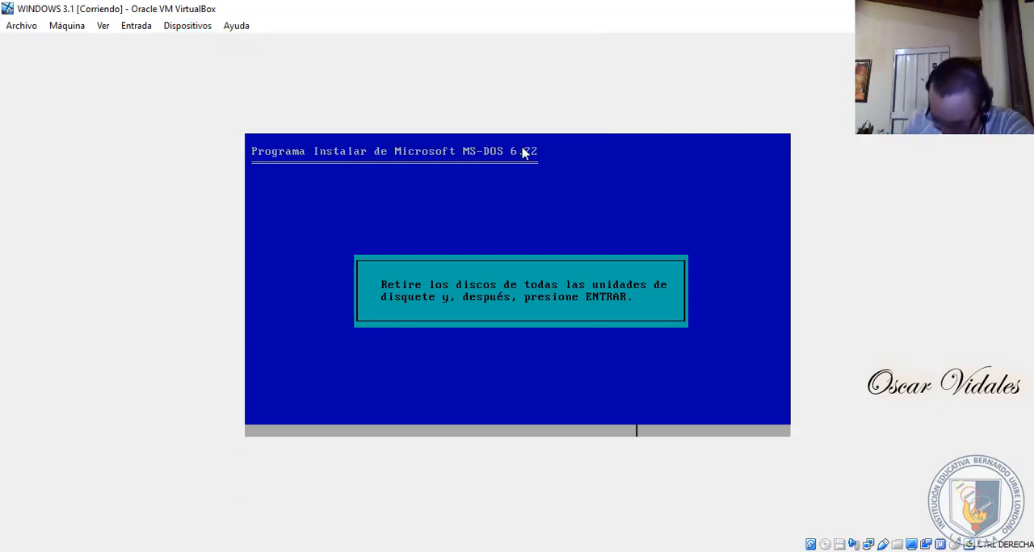
{"action": "key", "text": "Return"}
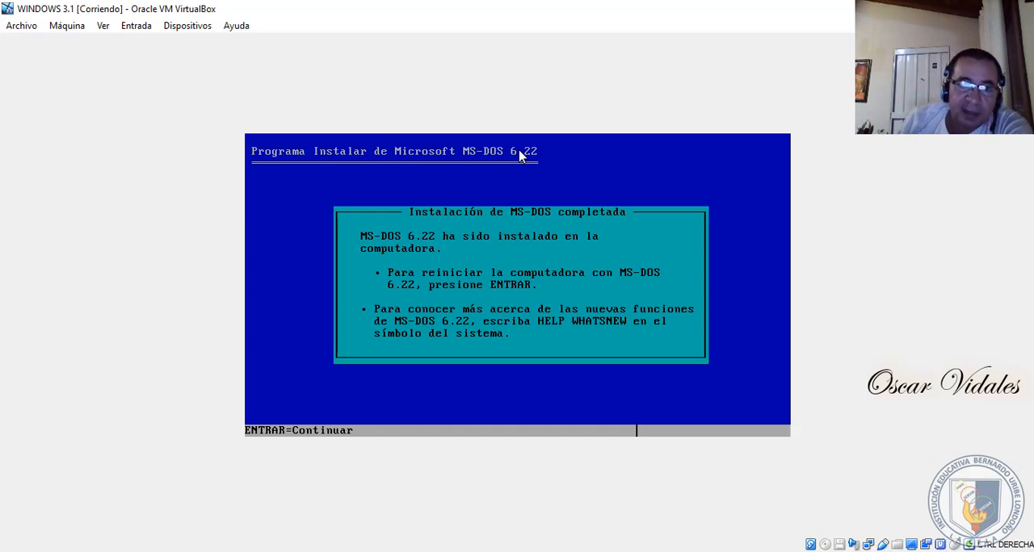
{"action": "key", "text": "Return"}
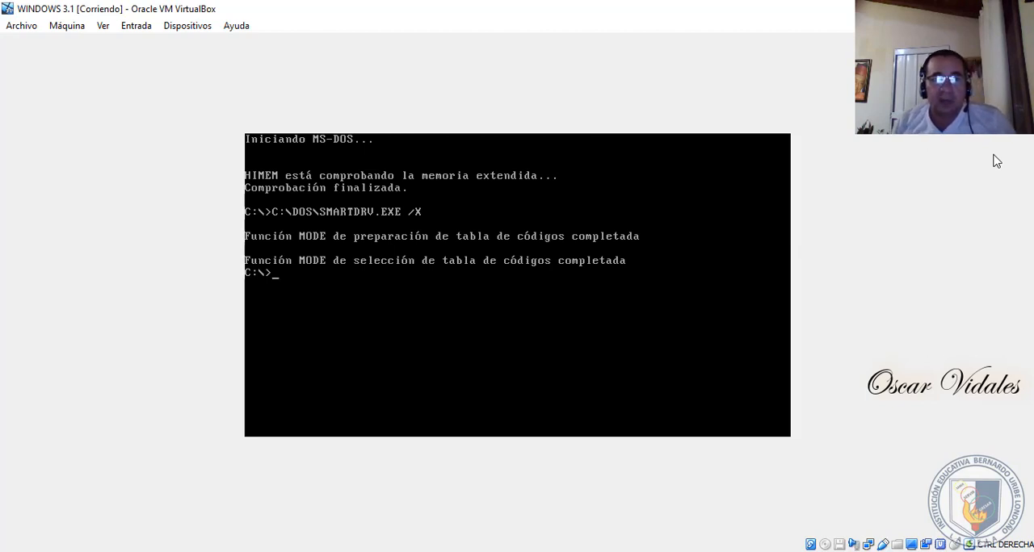
- Clear the screen with cls and list the contents of the C:\ root directory with dir
{"action": "type", "text": "cls"}
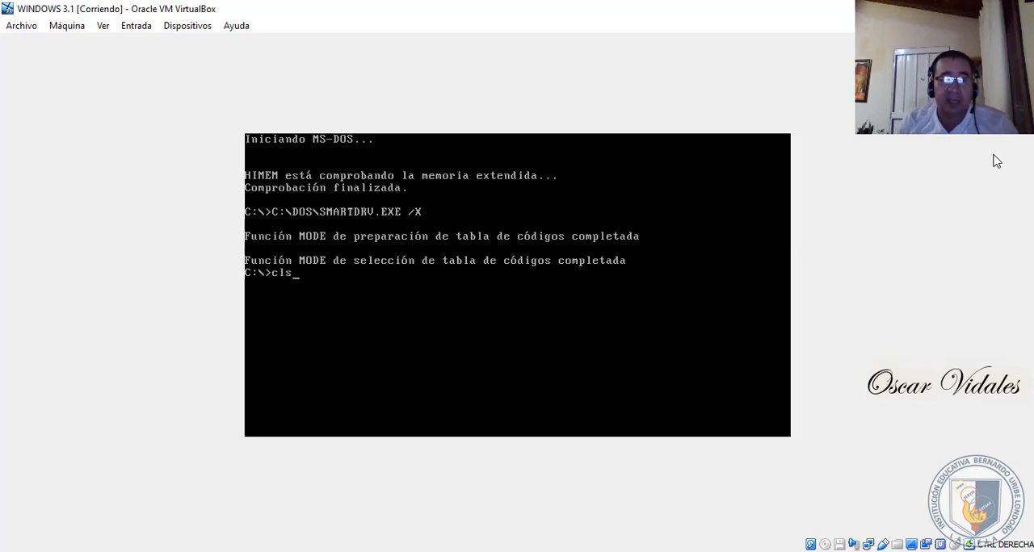
{"action": "key", "text": "Return"}
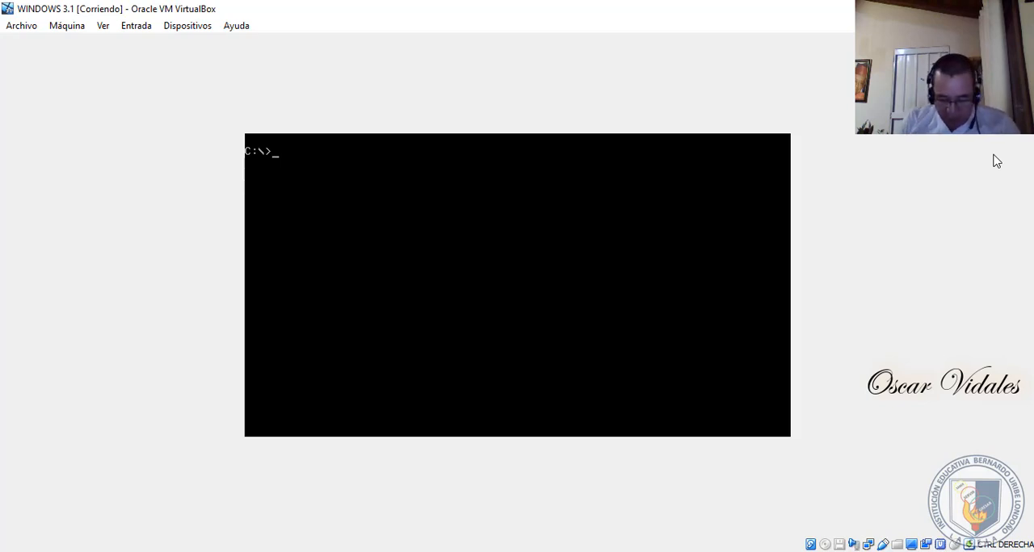
{"action": "type", "text": "dir"}
{"action": "key", "text": "Return"}
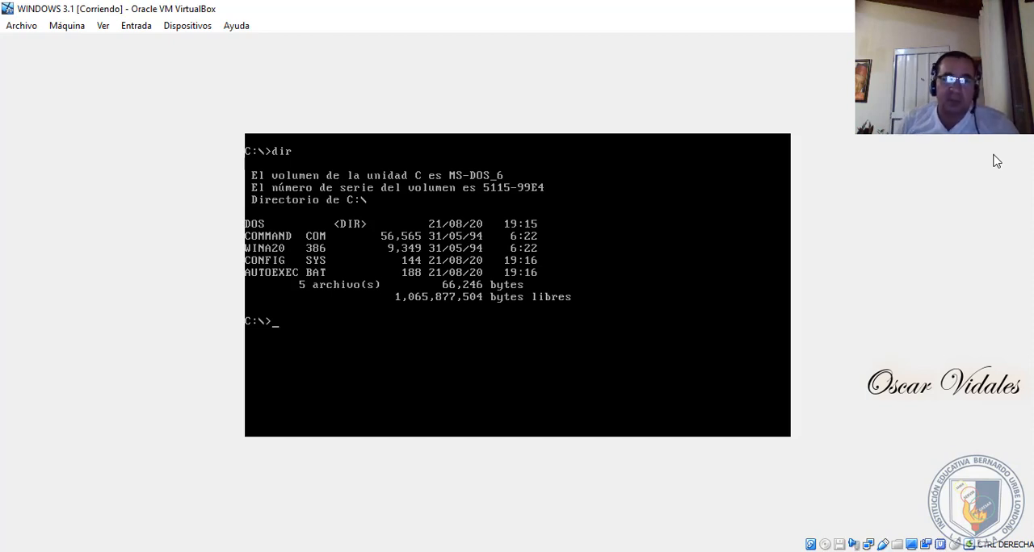
- Change to the C:\DOS directory with cd dos and list its files with dir
{"action": "type", "text": "cd dos"}
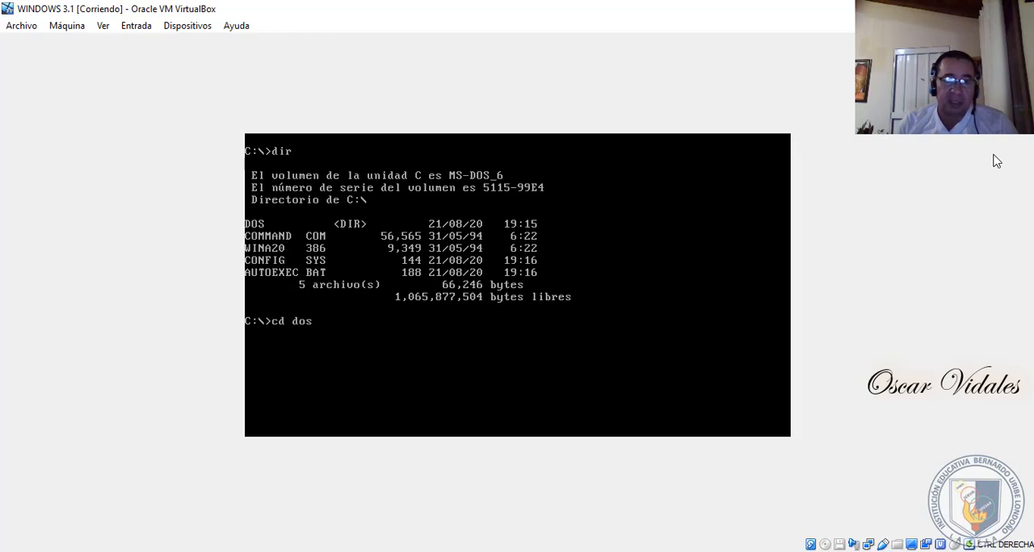
{"action": "key", "text": "Return"}
{"action": "type", "text": "dir"}
{"action": "key", "text": "Return"}
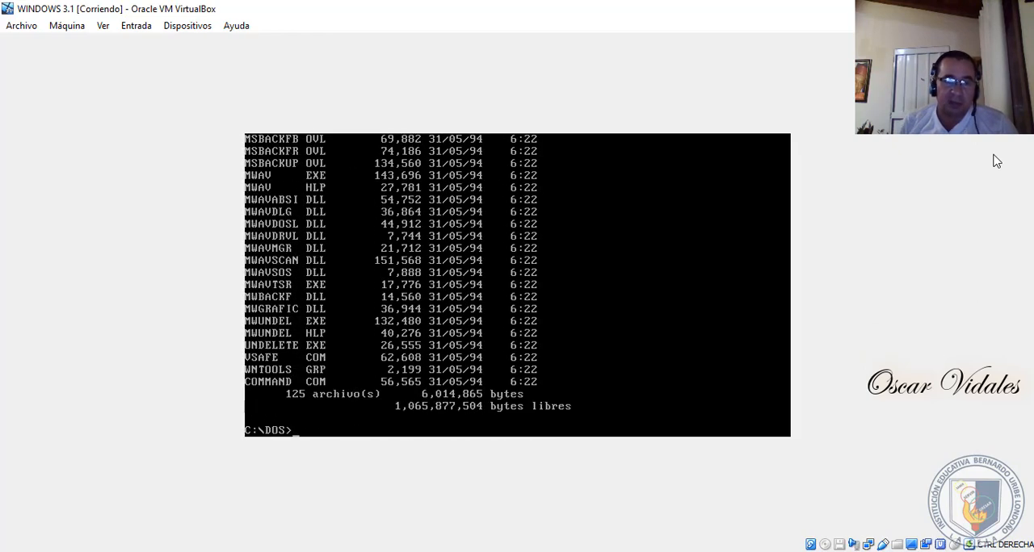
- Return to the C:\ root directory with cd.. and clear the screen with cls, leaving the prompt empty
{"action": "type", "text": "cd"}
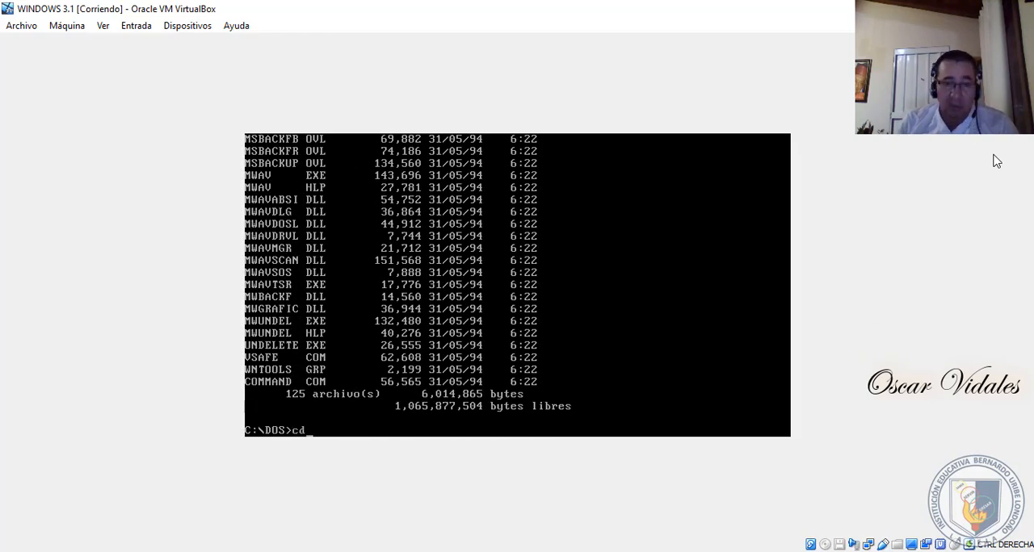
{"action": "type", "text": ".."}
{"action": "key", "text": "Return"}
{"action": "type", "text": "cl"}
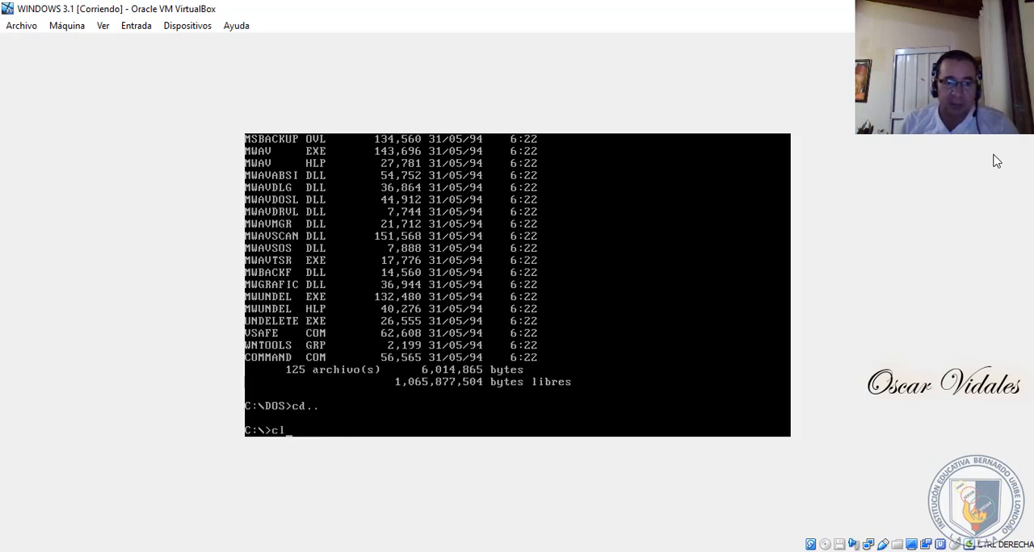
{"action": "type", "text": "s"}
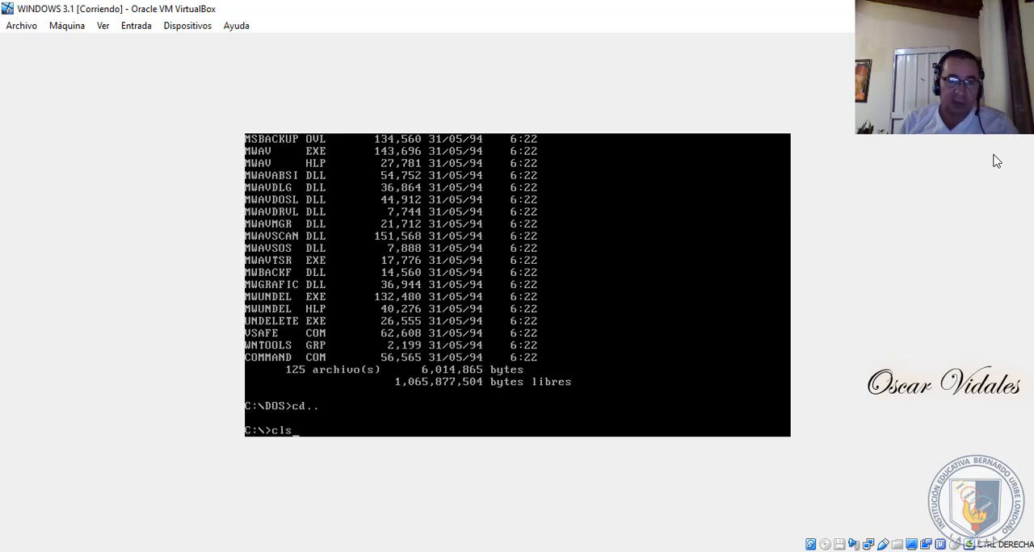
{"action": "key", "text": "Return"}
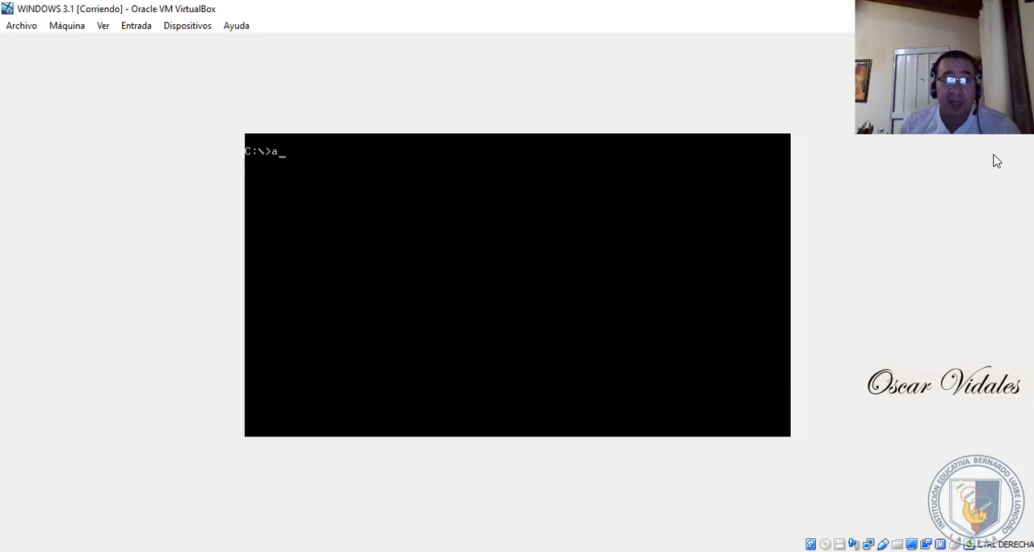
{"action": "key", "text": "BackSpace"}
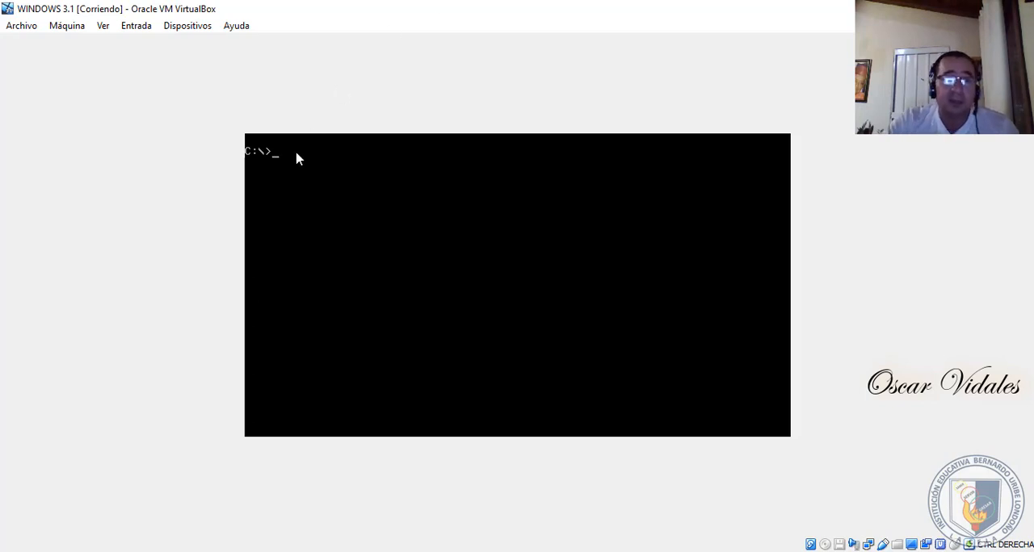
{"action": "left_click", "coordinate": [192, 28]}
{"action": "mouse_move", "coordinate": [236, 26]}
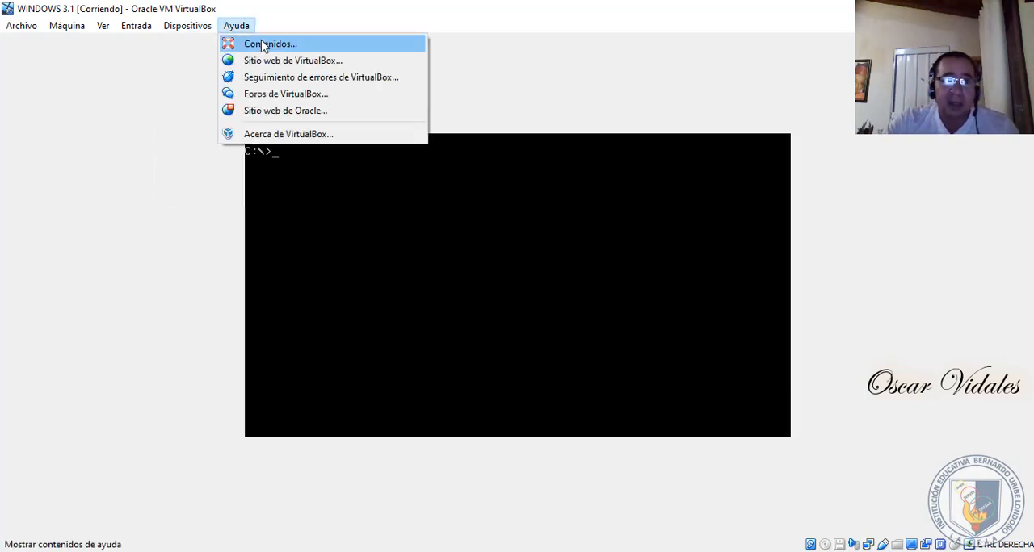
{"action": "mouse_move", "coordinate": [193, 26]}
{"action": "mouse_move", "coordinate": [291, 64]}
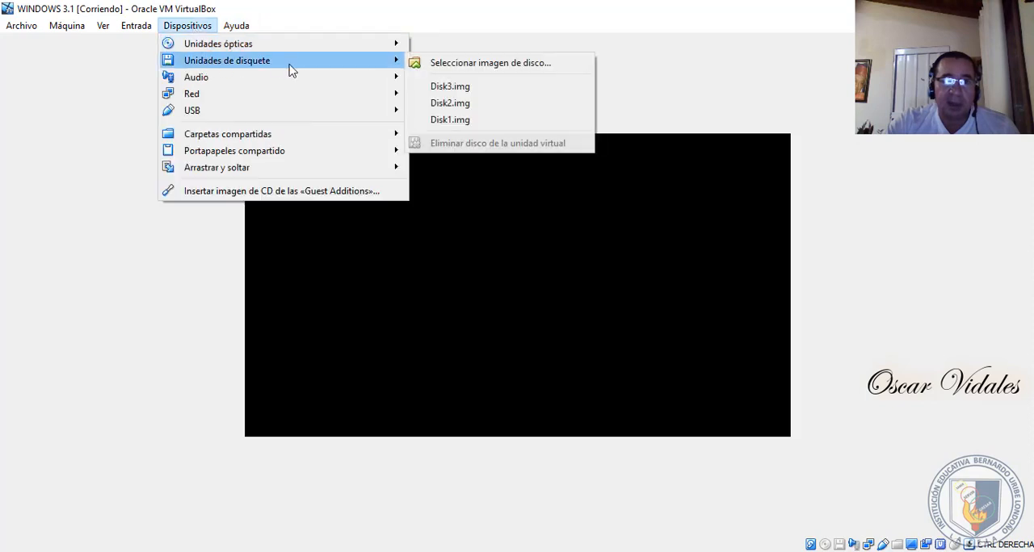
{"action": "left_click", "coordinate": [597, 203]}
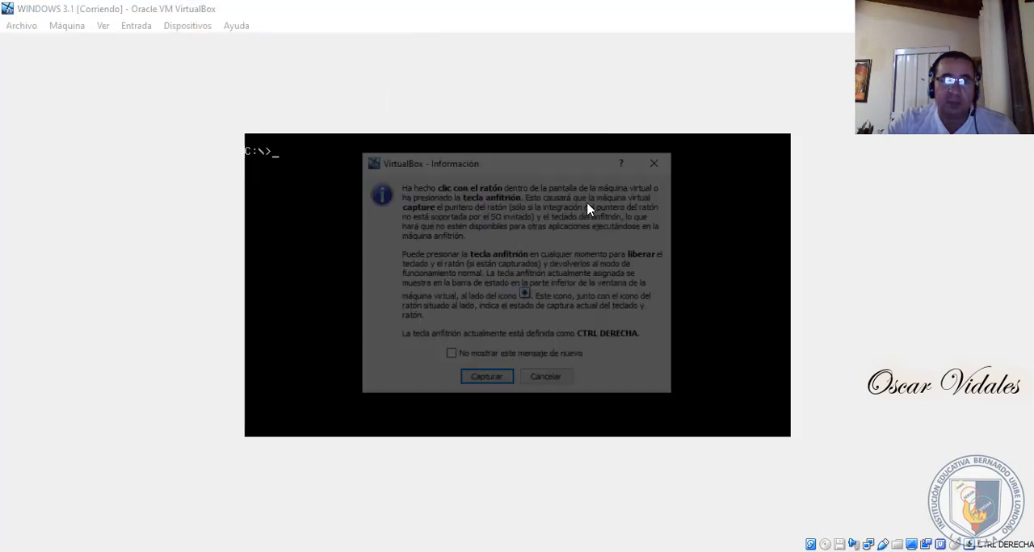
- Capture keyboard input in the virtual machine and try to switch to drive A: with a:, discarding the failed read
{"action": "key", "text": "Return"}
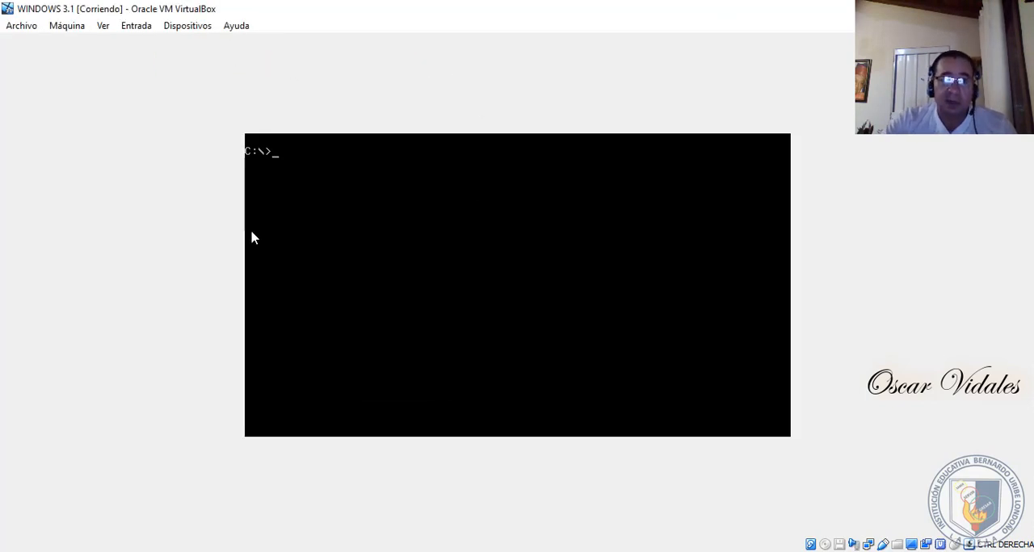
{"action": "type", "text": "a"}
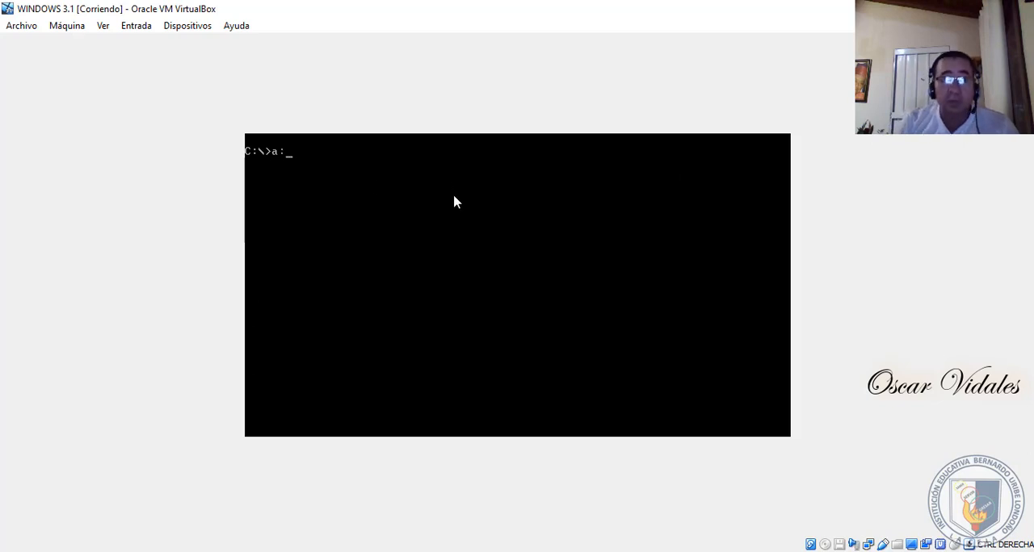
{"action": "type", "text": ":"}
{"action": "key", "text": "Return"}
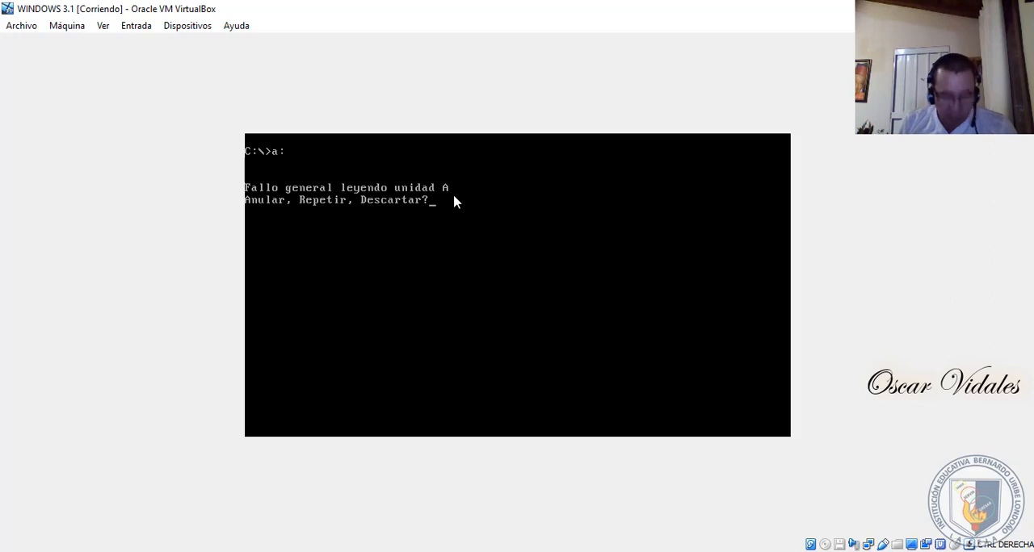
{"action": "key", "text": "a"}
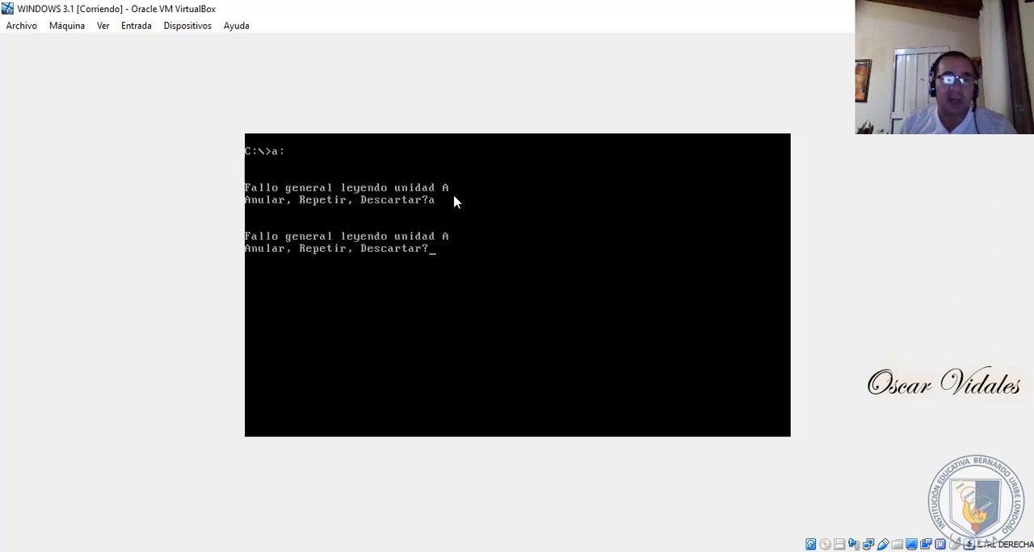
{"action": "key", "text": "d"}
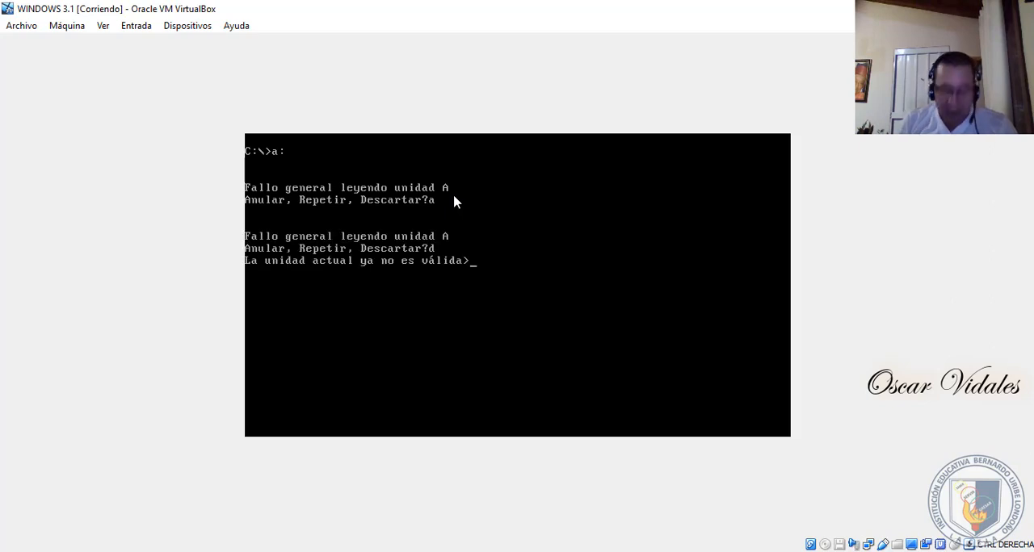
- Return to drive C: with c: and clear the screen with cls
{"action": "type", "text": "c:"}
{"action": "key", "text": "Return"}
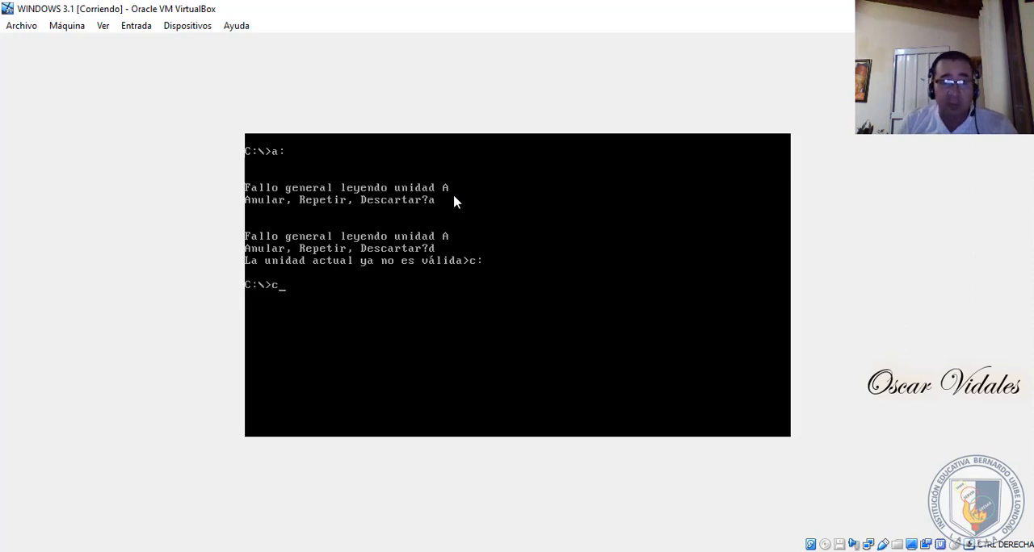
{"action": "type", "text": "cls"}
{"action": "key", "text": "Return"}
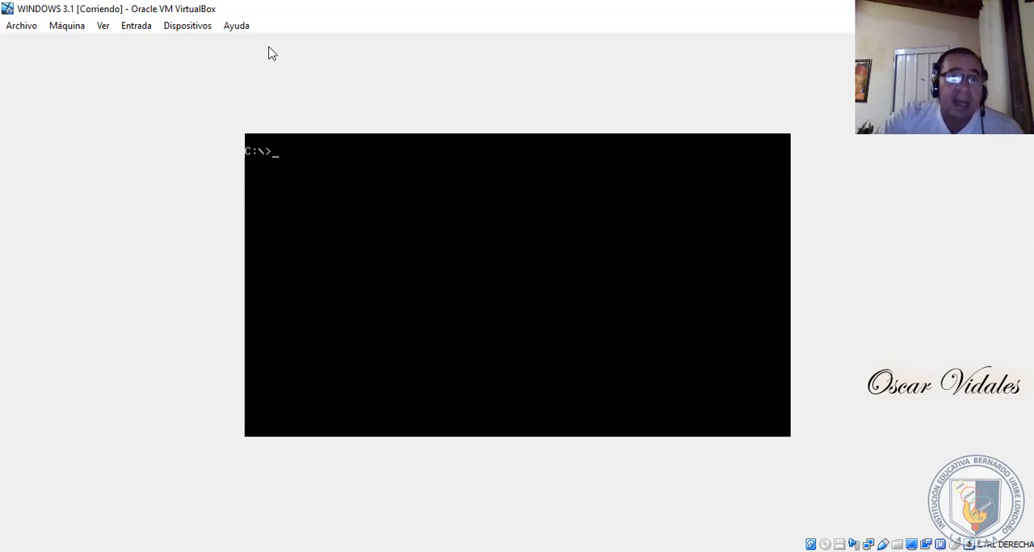
- Insert disk01 into the virtual floppy drive from the WINDOWS 3.1 ES folder under APLICACIONES on DATOS (D:)
{"action": "left_click", "coordinate": [191, 26]}
{"action": "mouse_move", "coordinate": [230, 64]}
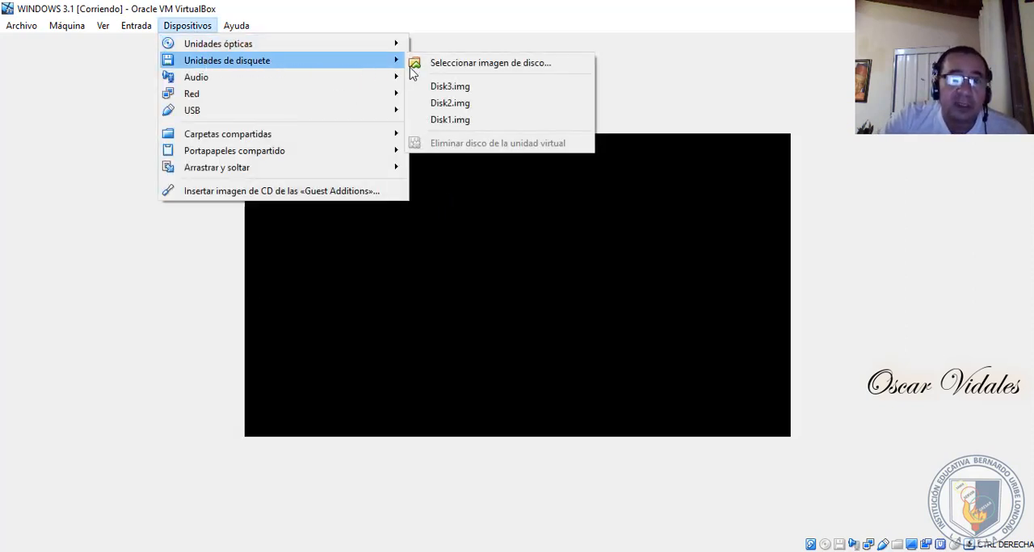
{"action": "left_click", "coordinate": [475, 68]}
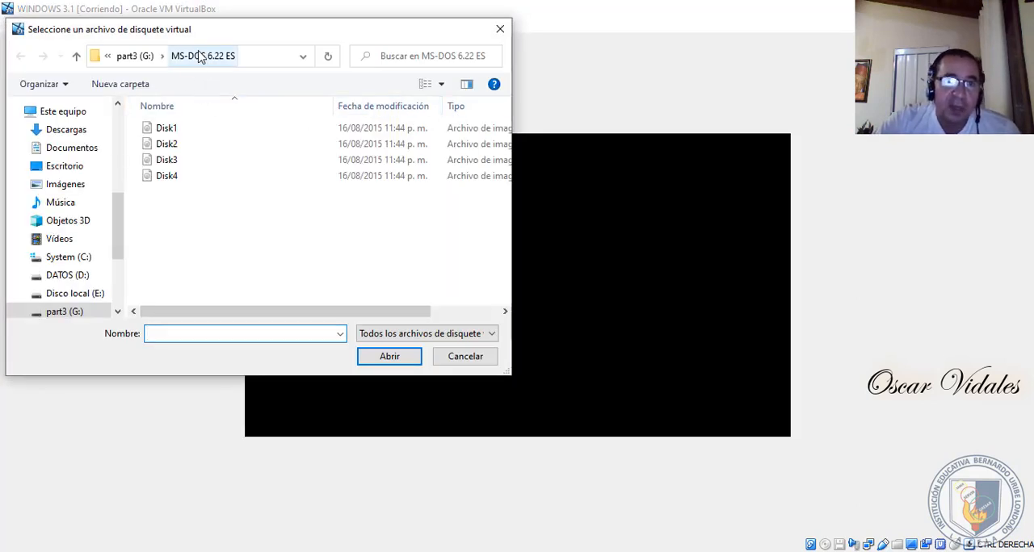
{"action": "left_click", "coordinate": [138, 60]}
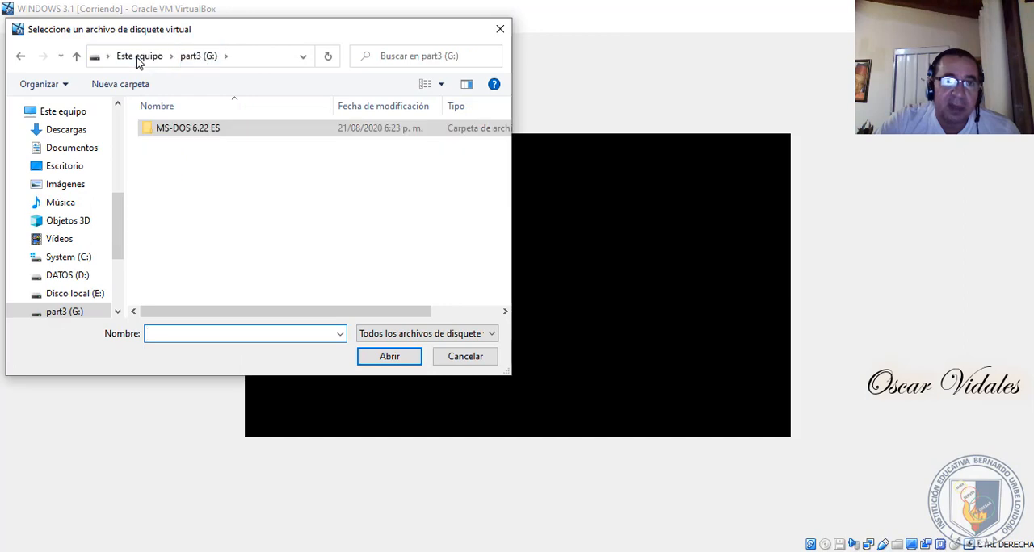
{"action": "left_click", "coordinate": [136, 63]}
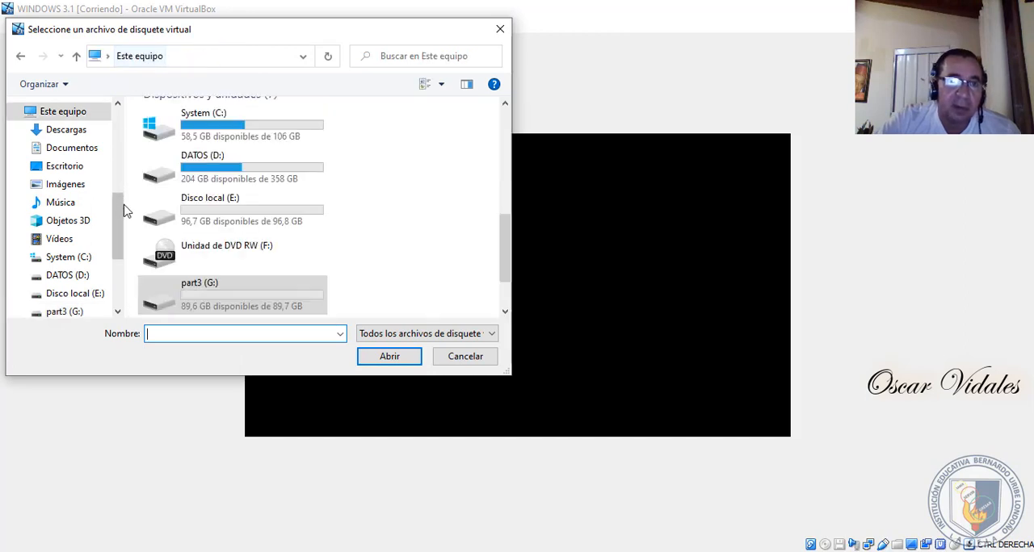
{"action": "double_click", "coordinate": [214, 170]}
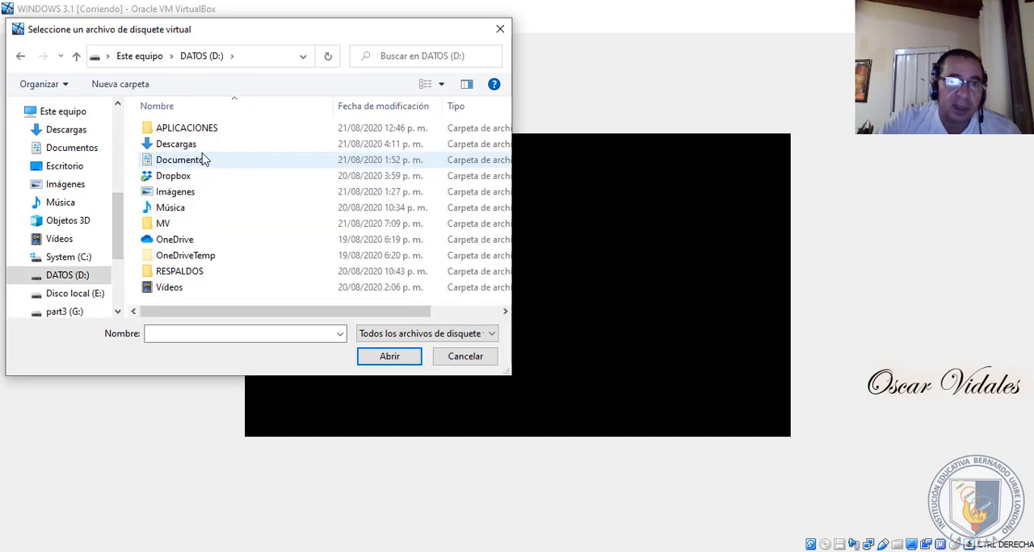
{"action": "double_click", "coordinate": [194, 131]}
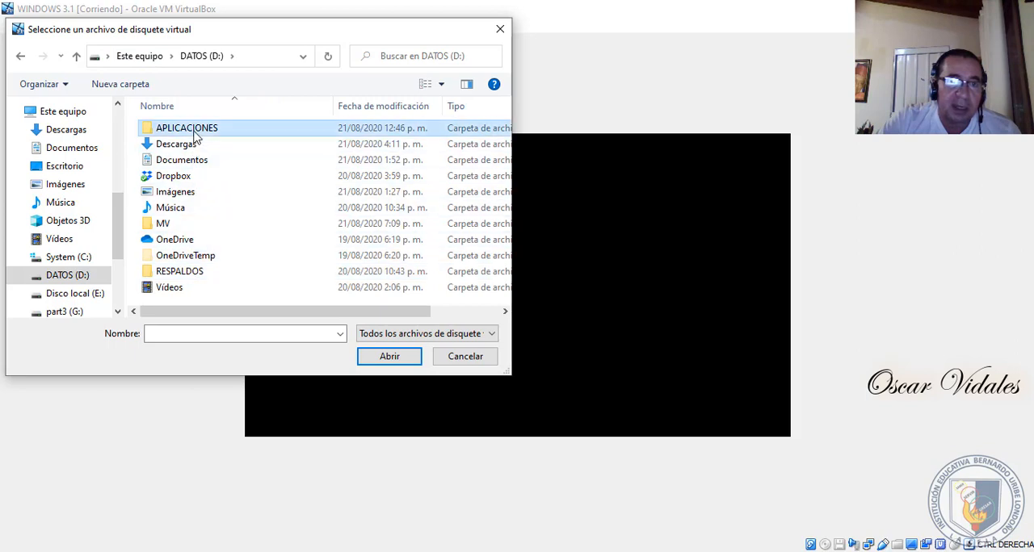
{"action": "left_click", "coordinate": [212, 176]}
{"action": "double_click", "coordinate": [212, 176]}
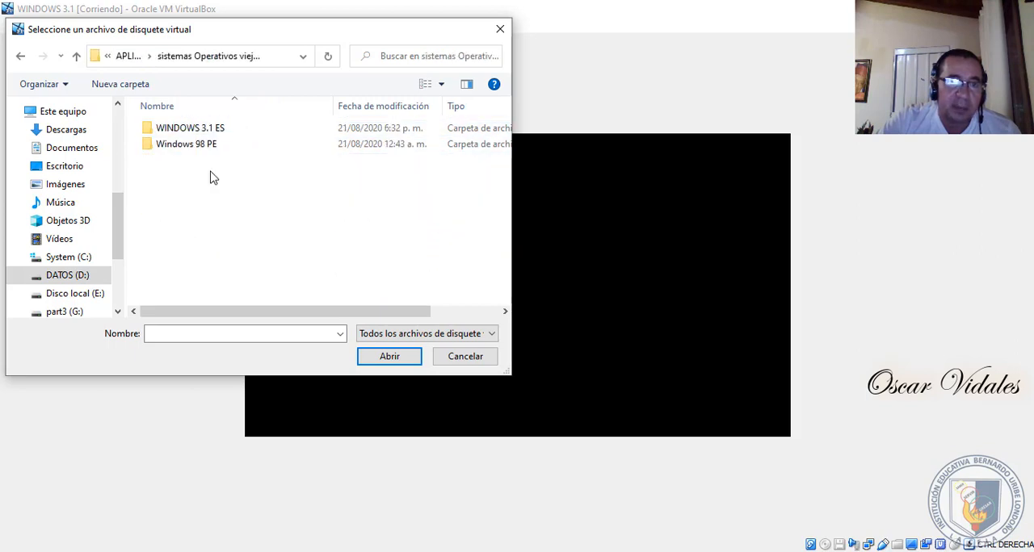
{"action": "double_click", "coordinate": [199, 131]}
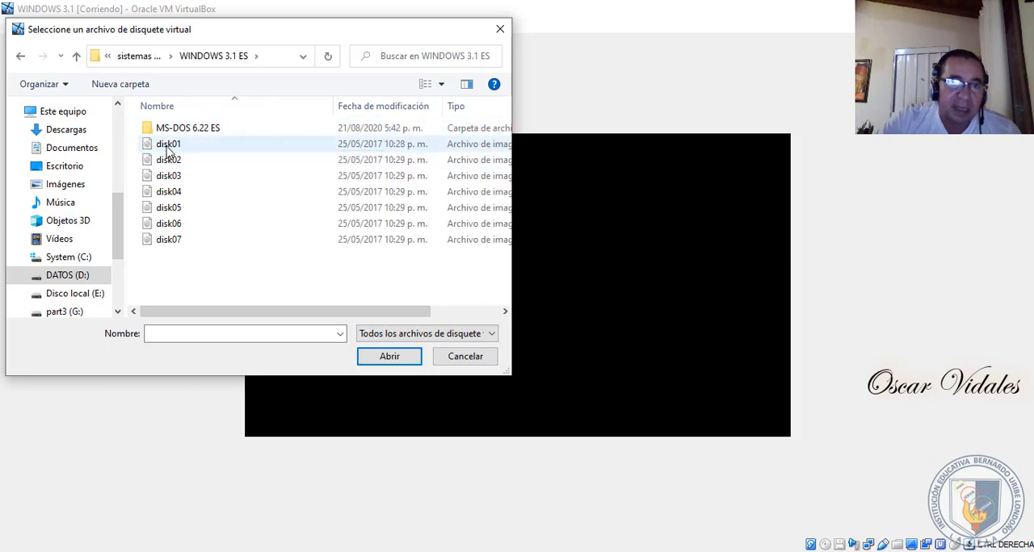
{"action": "left_click", "coordinate": [183, 146]}
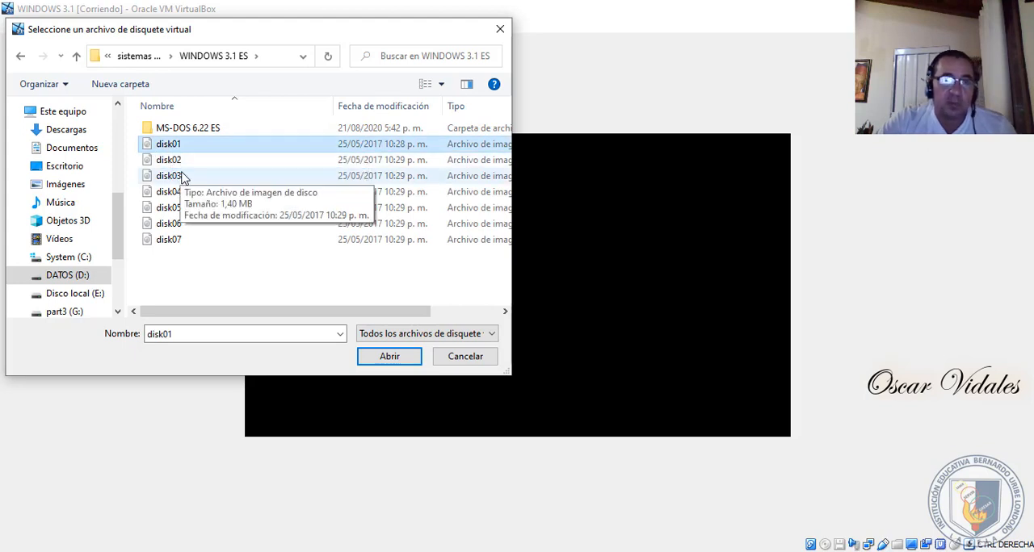
{"action": "left_click", "coordinate": [392, 363]}
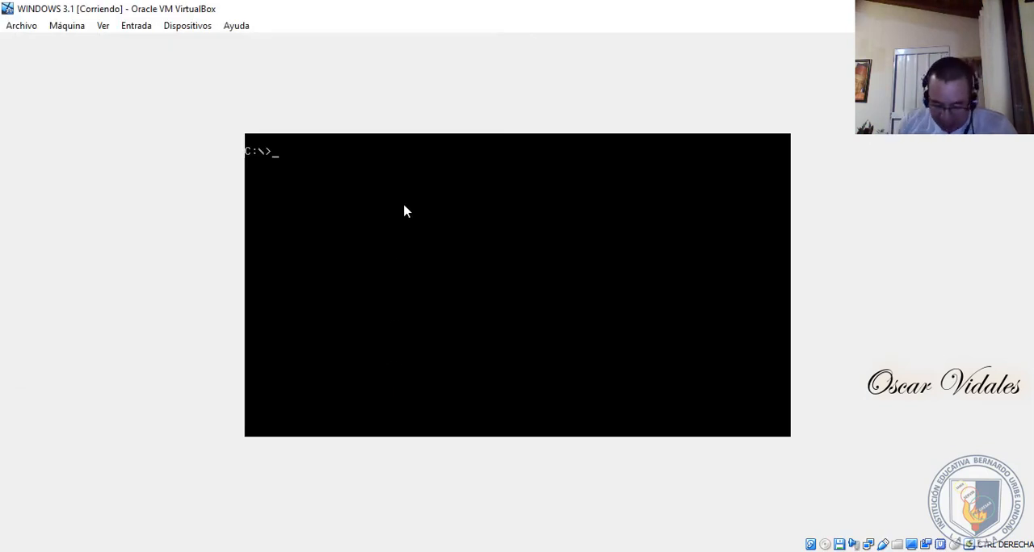
- Switch to drive A: with a: and list the floppy's contents with dir
{"action": "type", "text": "a:"}
{"action": "key", "text": "Return"}
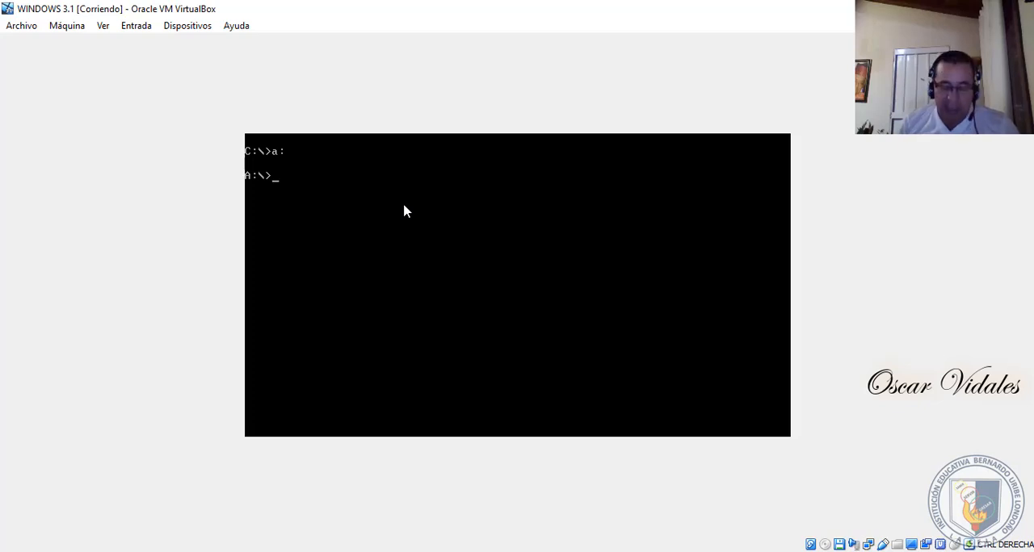
{"action": "type", "text": "dir"}
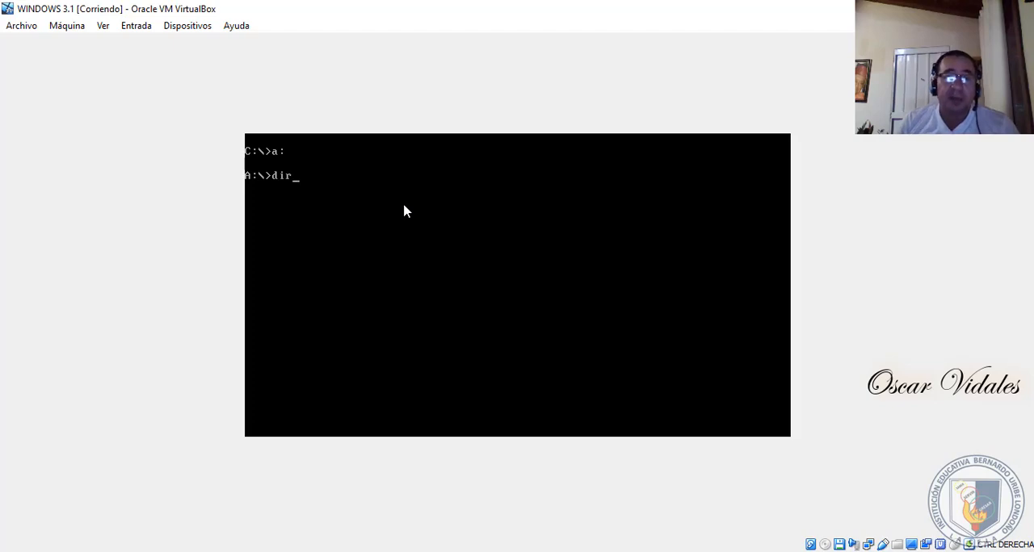
{"action": "key", "text": "Return"}
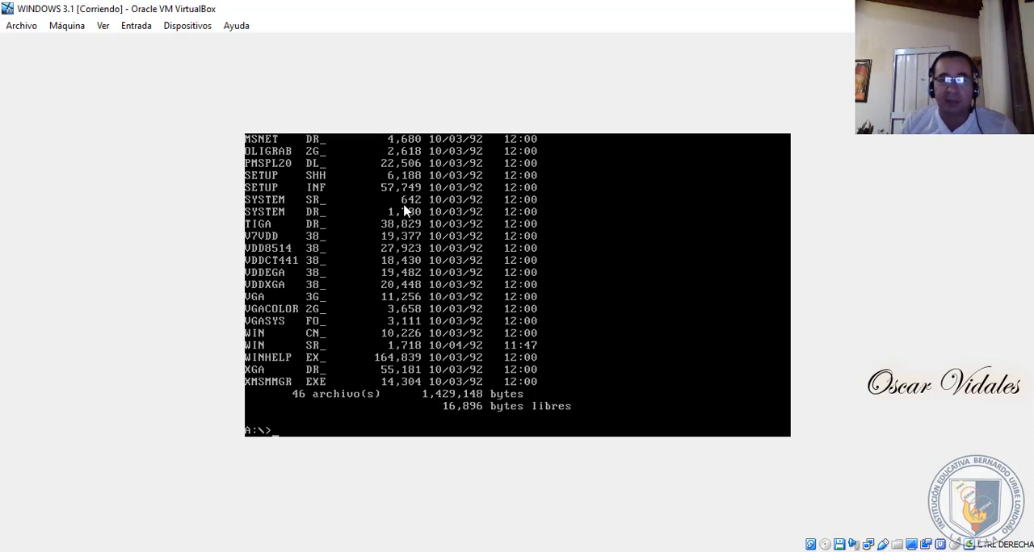
- List only the executable files on drive A: with dir *.exe
{"action": "type", "text": "dir"}
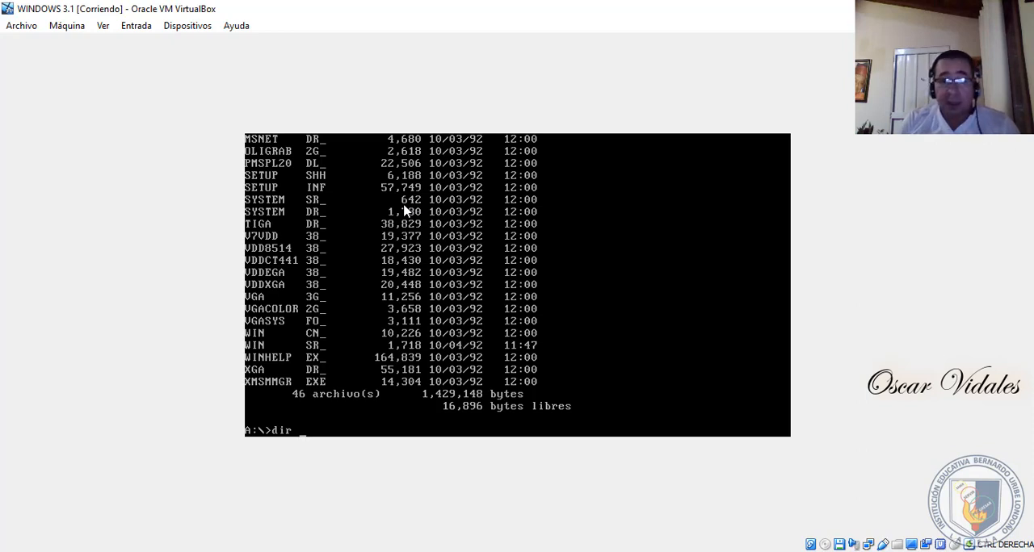
{"action": "type", "text": " i"}
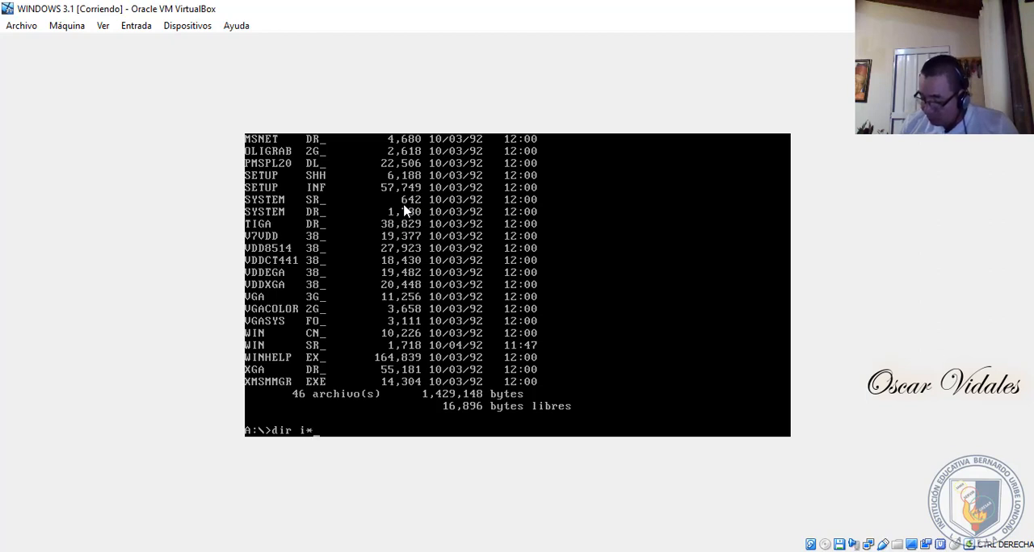
{"action": "type", "text": "*."}
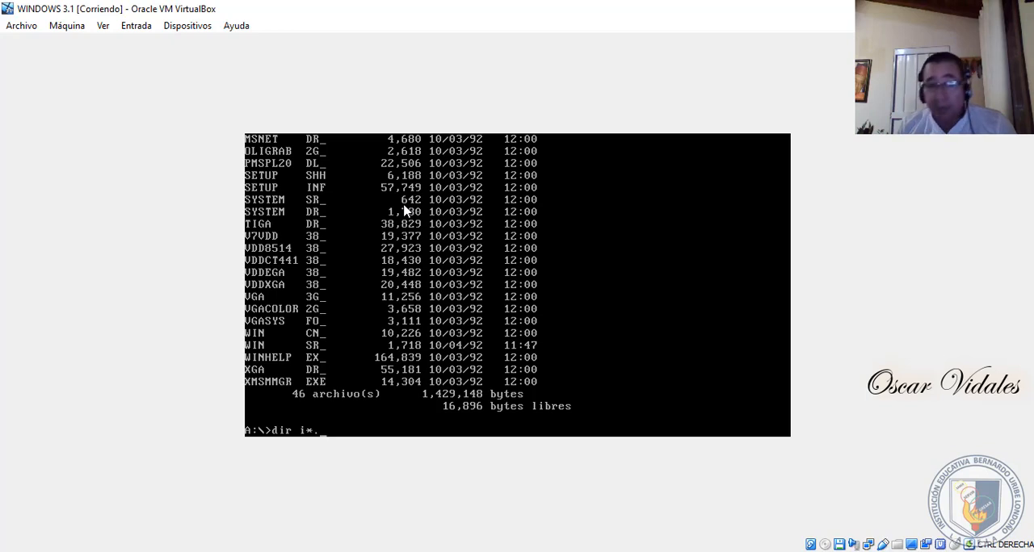
{"action": "type", "text": ".*"}
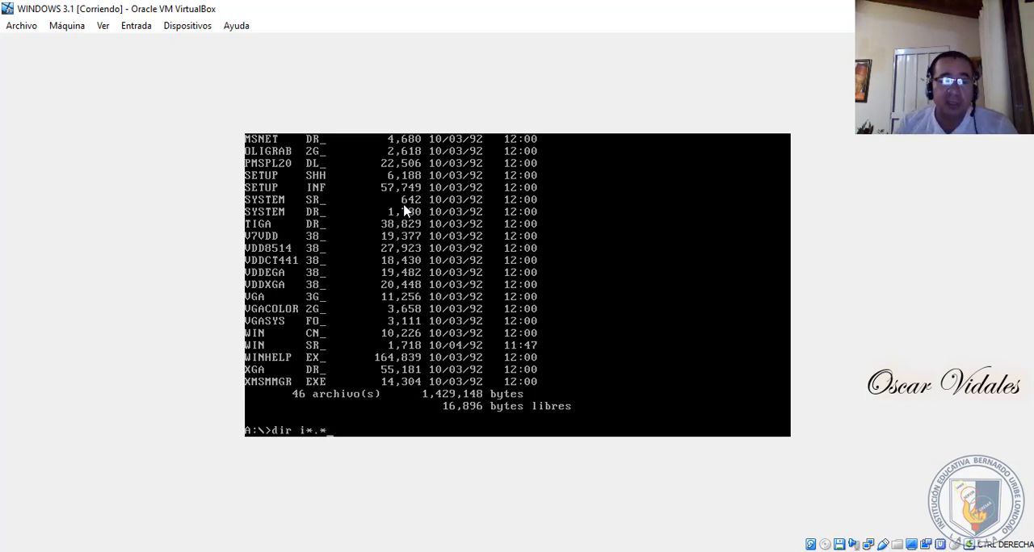
{"action": "key", "text": "BackSpace"}
{"action": "key", "text": "BackSpace"}
{"action": "key", "text": "BackSpace"}
{"action": "key", "text": "BackSpace"}
{"action": "key", "text": "BackSpace"}
{"action": "key", "text": "BackSpace"}
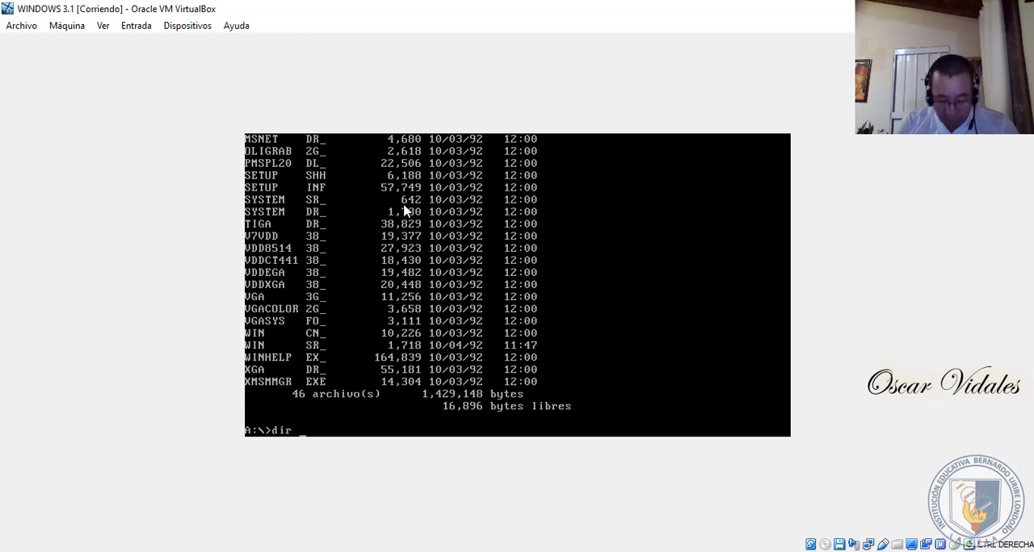
{"action": "type", "text": "*."}
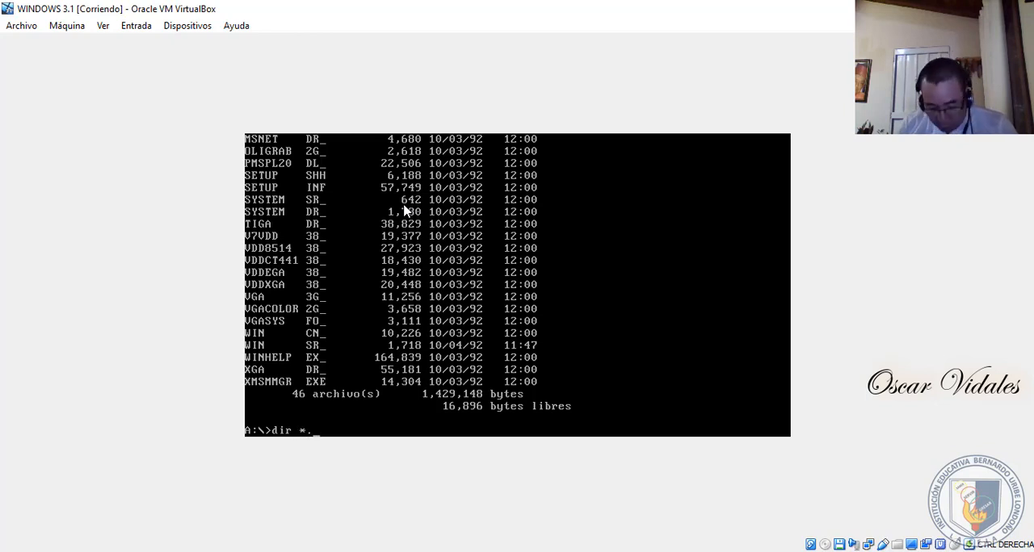
{"action": "type", "text": "exe"}
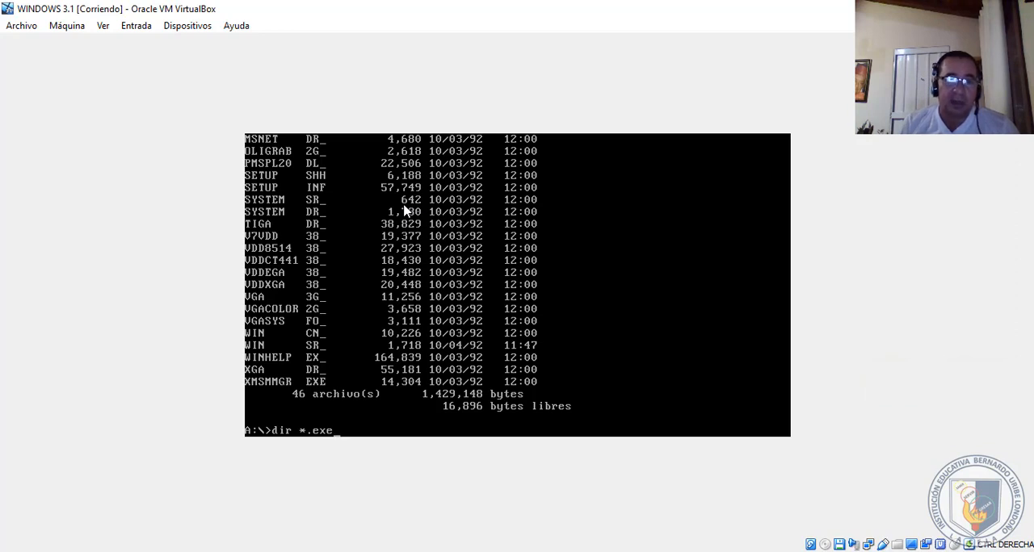
{"action": "key", "text": "Return"}
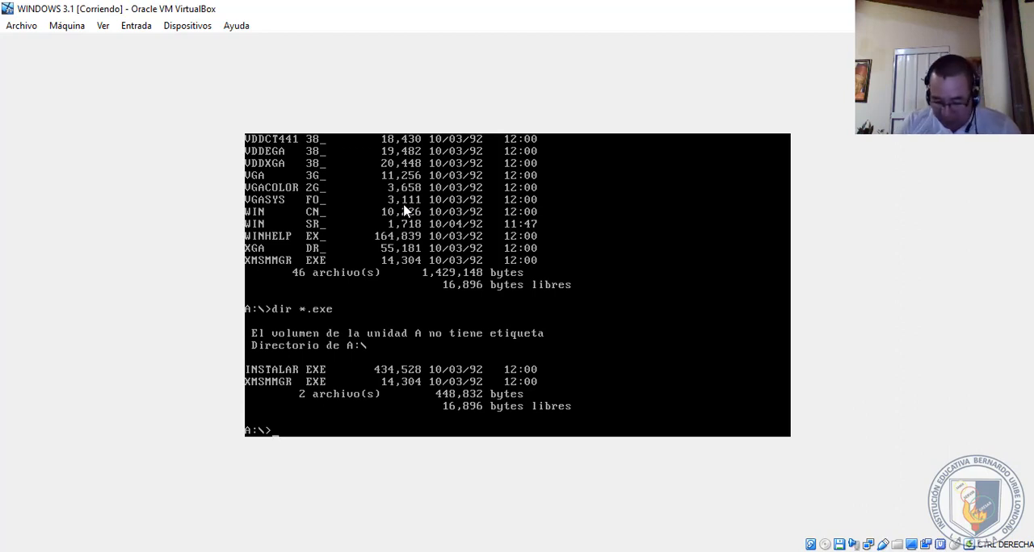
{"action": "type", "text": "instala"}
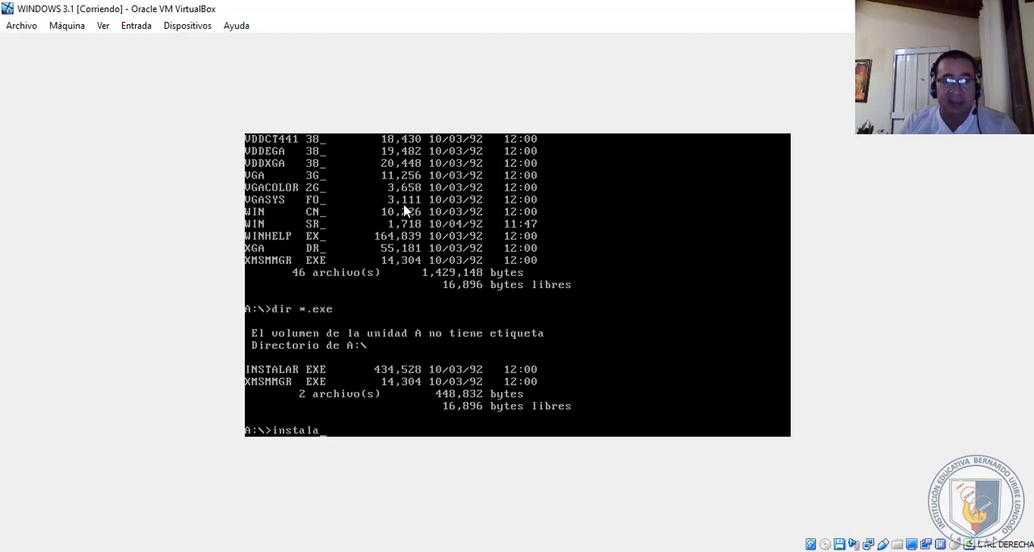
{"action": "type", "text": "r"}
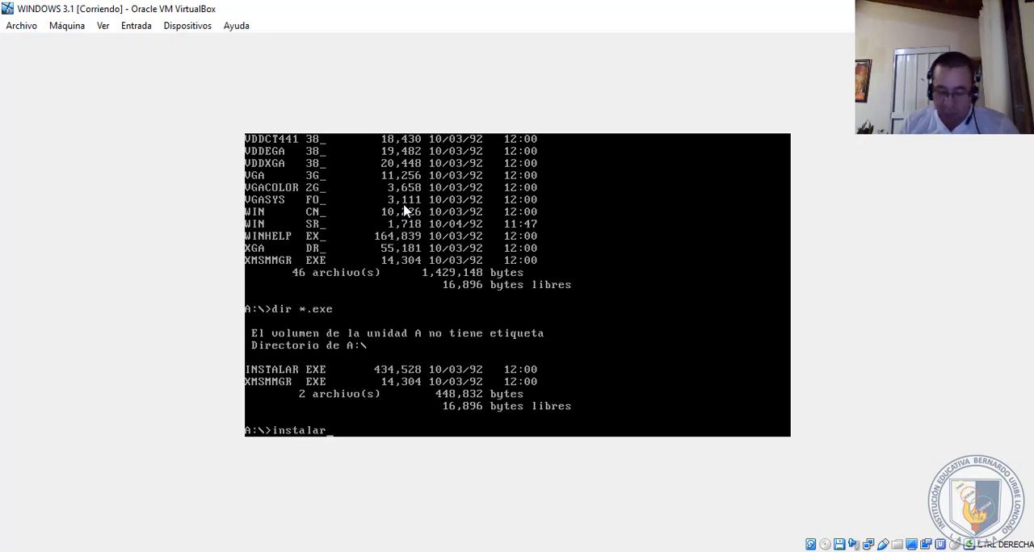
{"action": "key", "text": "BackSpace"}
{"action": "key", "text": "BackSpace"}
{"action": "key", "text": "BackSpace"}
{"action": "key", "text": "BackSpace"}
{"action": "key", "text": "BackSpace"}
{"action": "key", "text": "BackSpace"}
{"action": "key", "text": "BackSpace"}
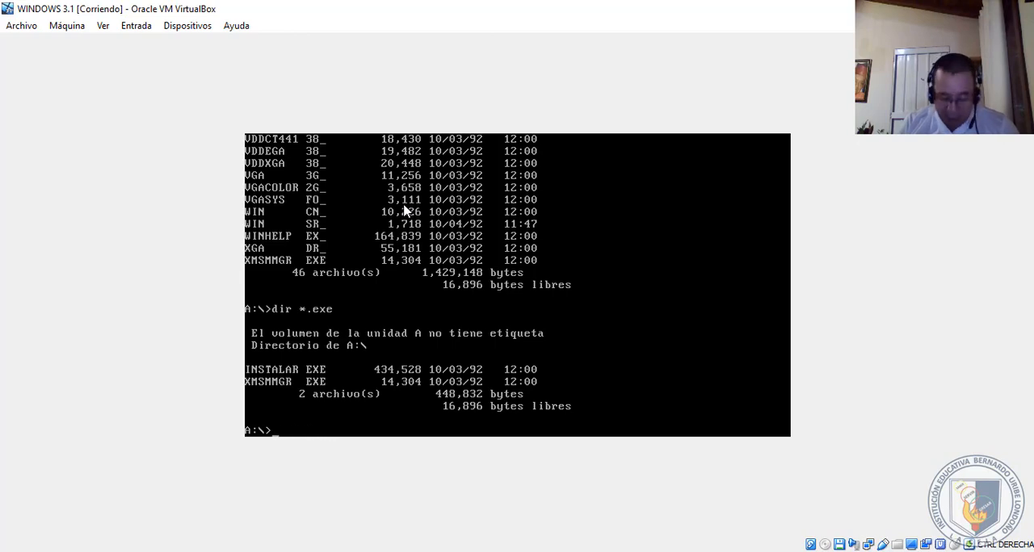
- Clear the screen with cls and list all files on drive A: again with dir
{"action": "type", "text": "cls"}
{"action": "key", "text": "Return"}
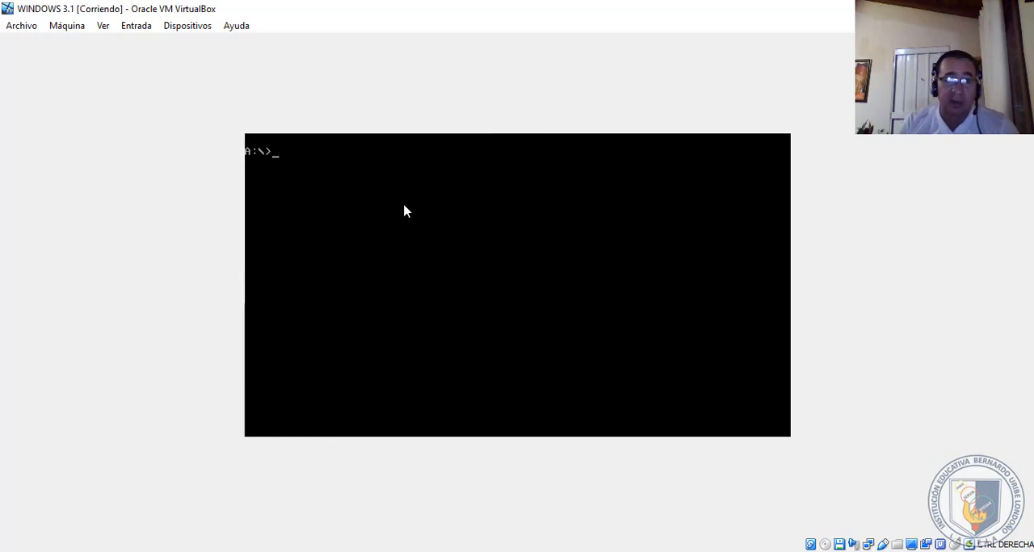
{"action": "type", "text": "dir"}
{"action": "key", "text": "Return"}
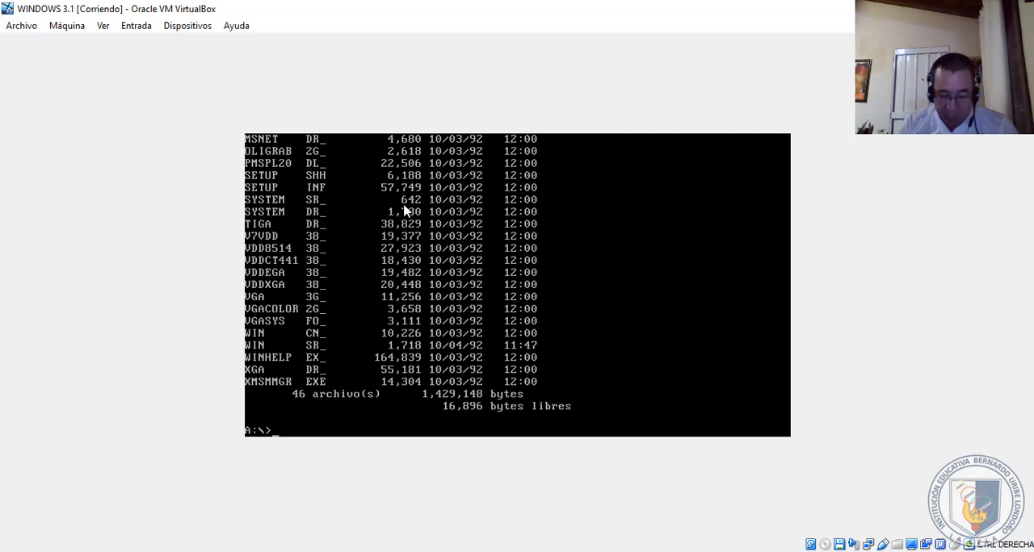
- List the contents of drive A: one page at a time with dir /p, paging through to the end
{"action": "type", "text": "di"}
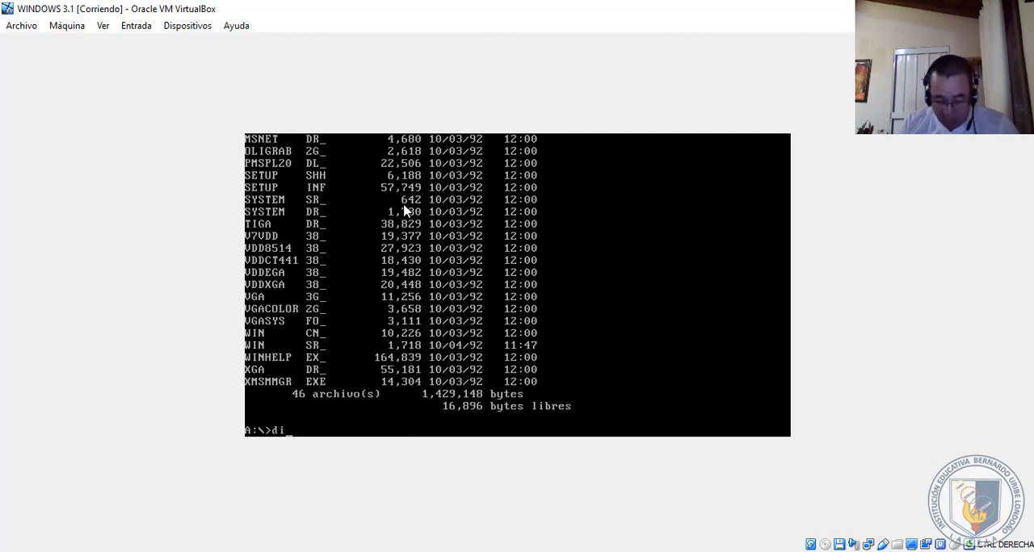
{"action": "type", "text": "r /"}
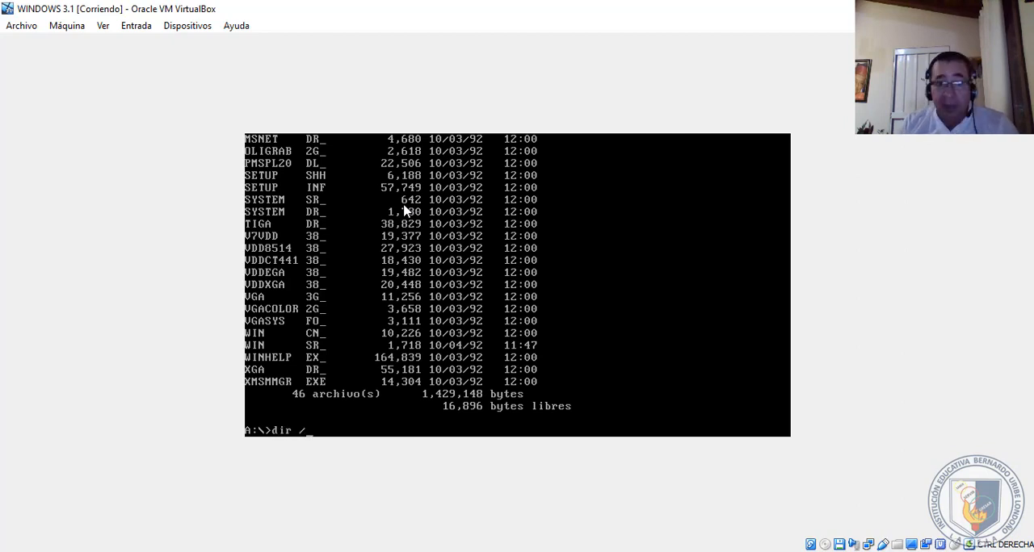
{"action": "type", "text": "p"}
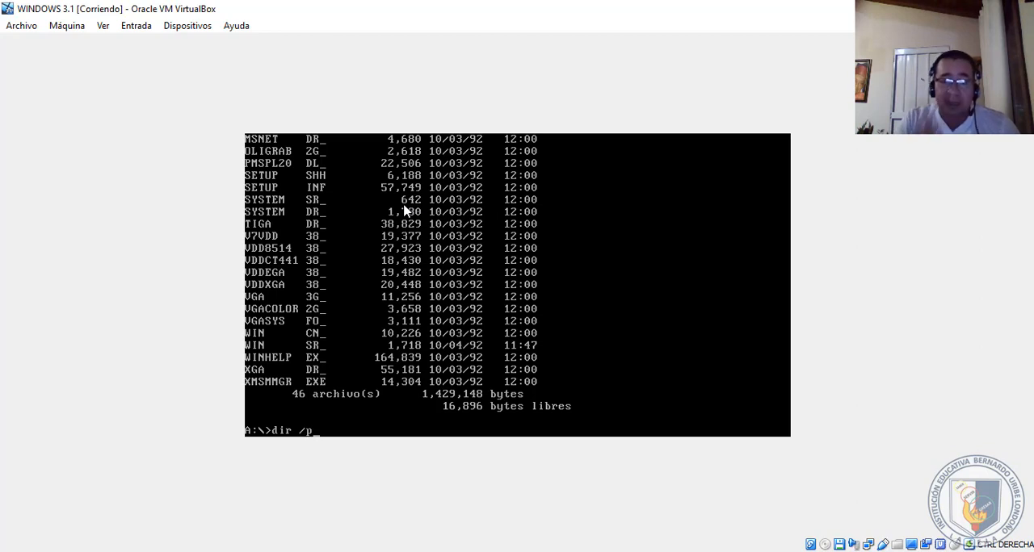
{"action": "key", "text": "Return"}
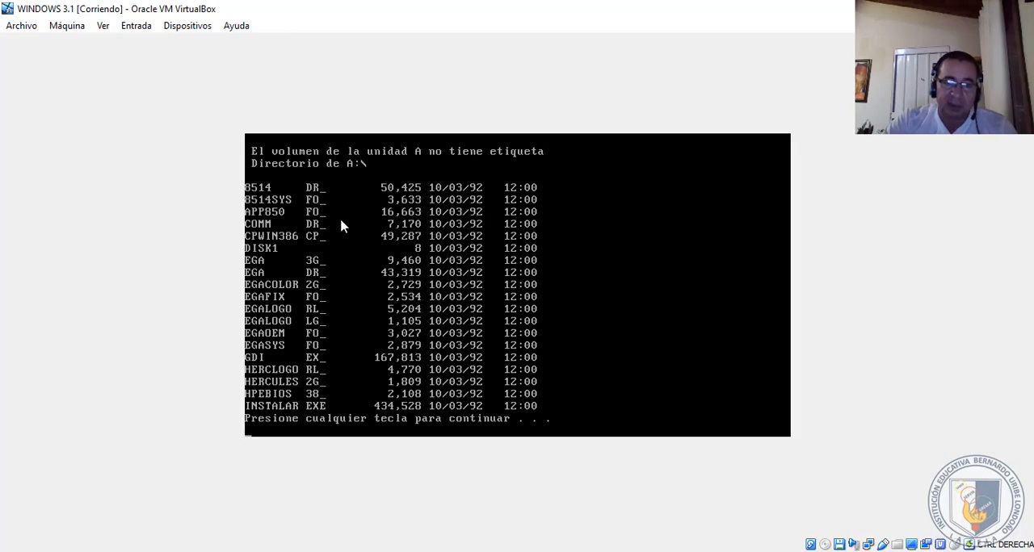
{"action": "key", "text": "space"}
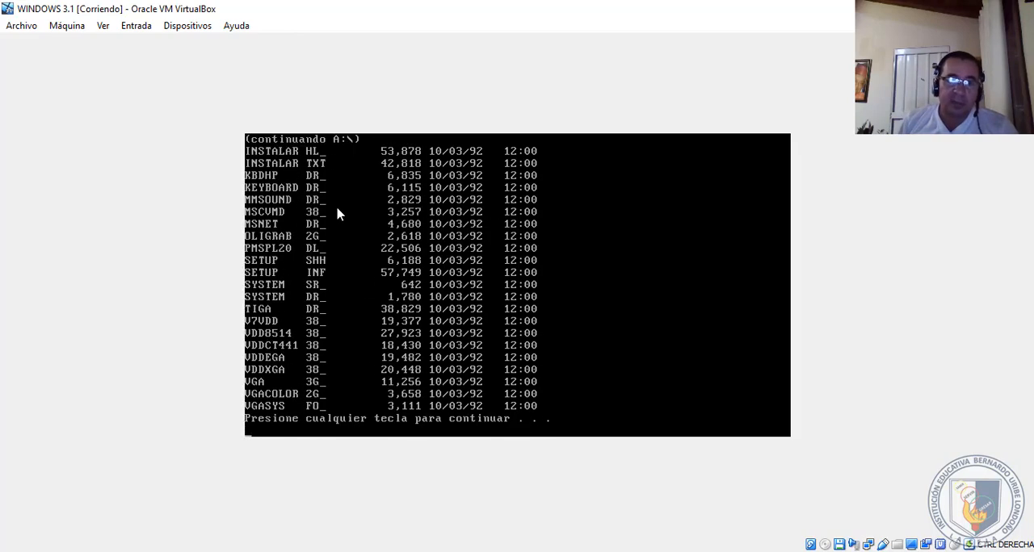
{"action": "key", "text": "space"}
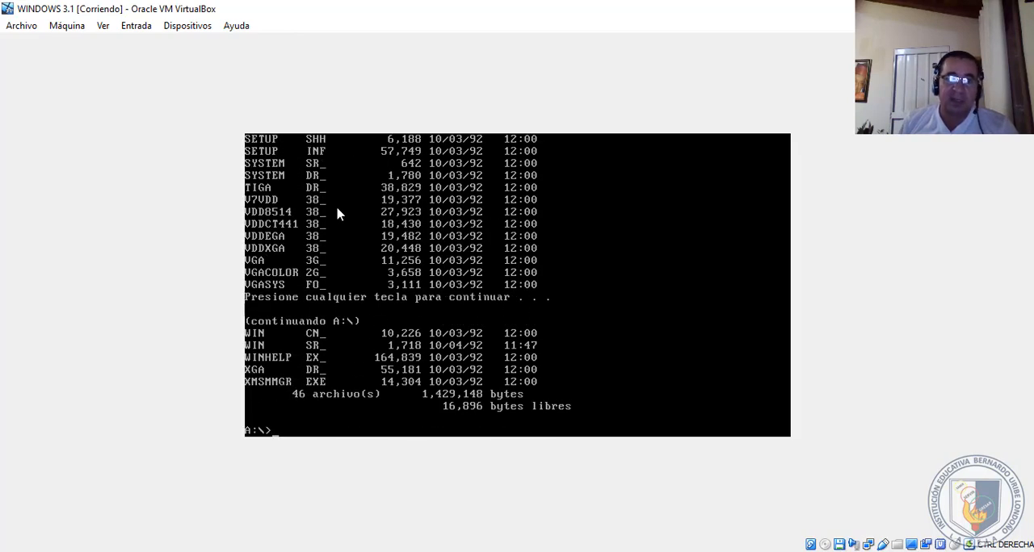
- Launch the Windows 3.1 setup program with instalar and choose the quick installation (Instalación rápida)
{"action": "type", "text": "instalar"}
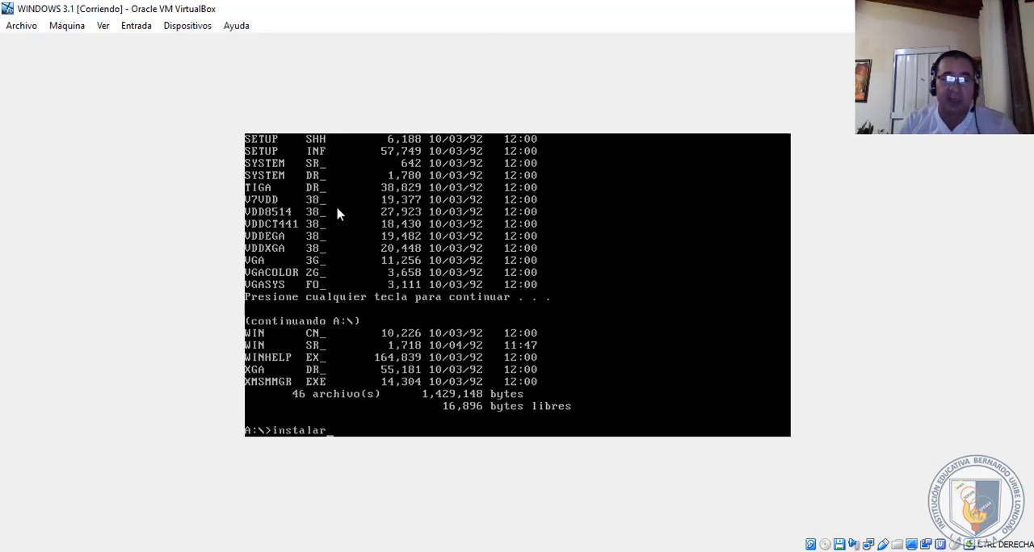
{"action": "key", "text": "Return"}
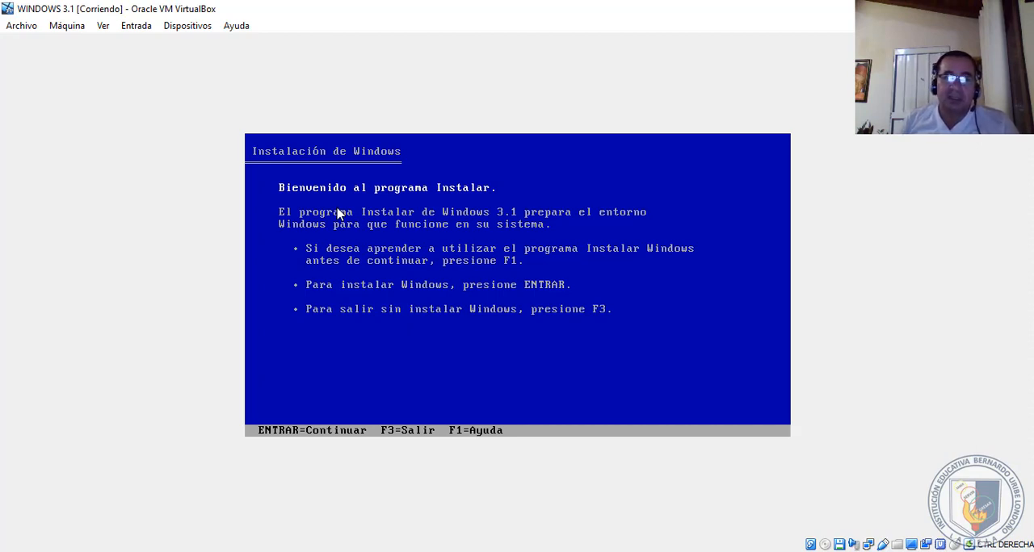
{"action": "key", "text": "Return"}
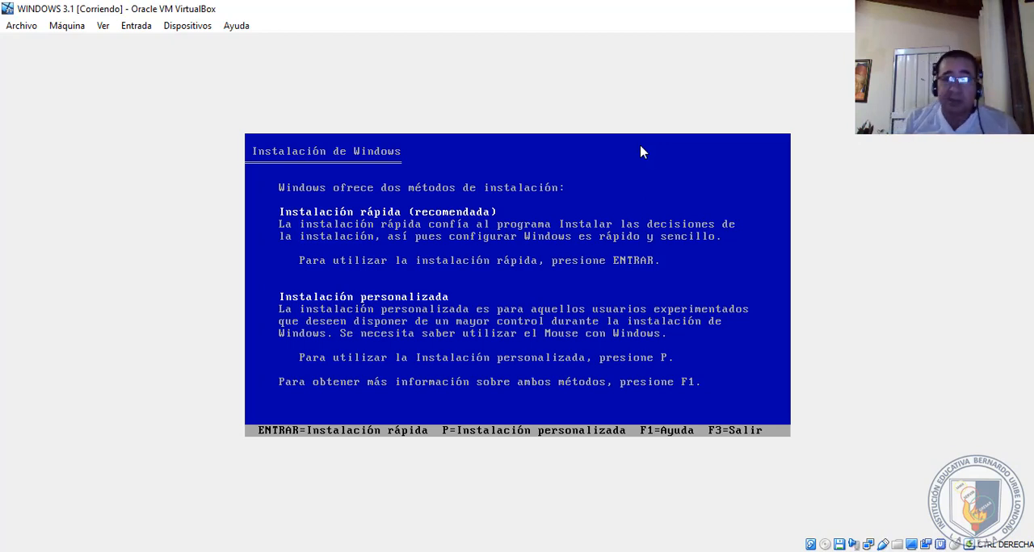
{"action": "key", "text": "Return"}
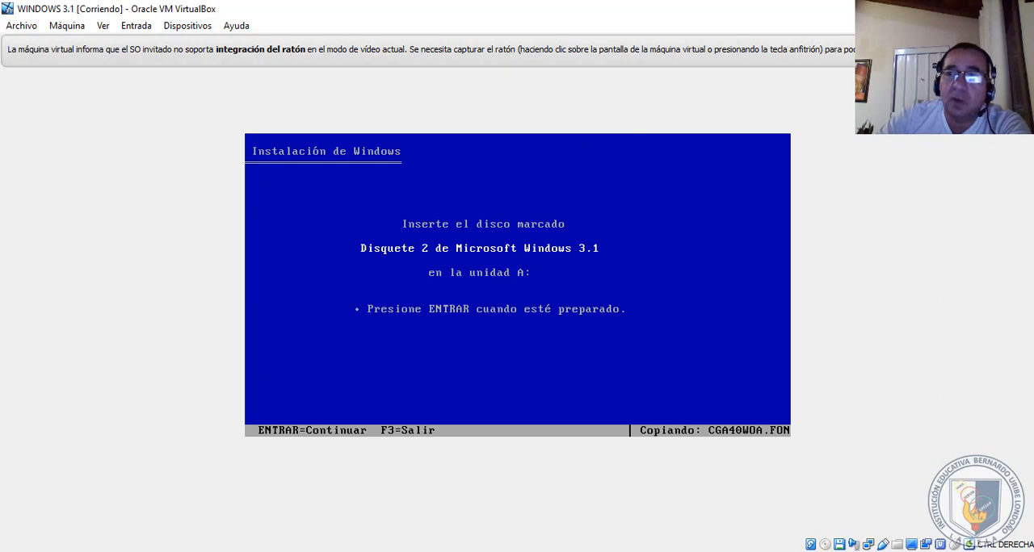
- Eject disk01 from the virtual floppy drive, insert disk02 from the WINDOWS 3.1 ES folder, and continue the installation
{"action": "left_click", "coordinate": [200, 27]}
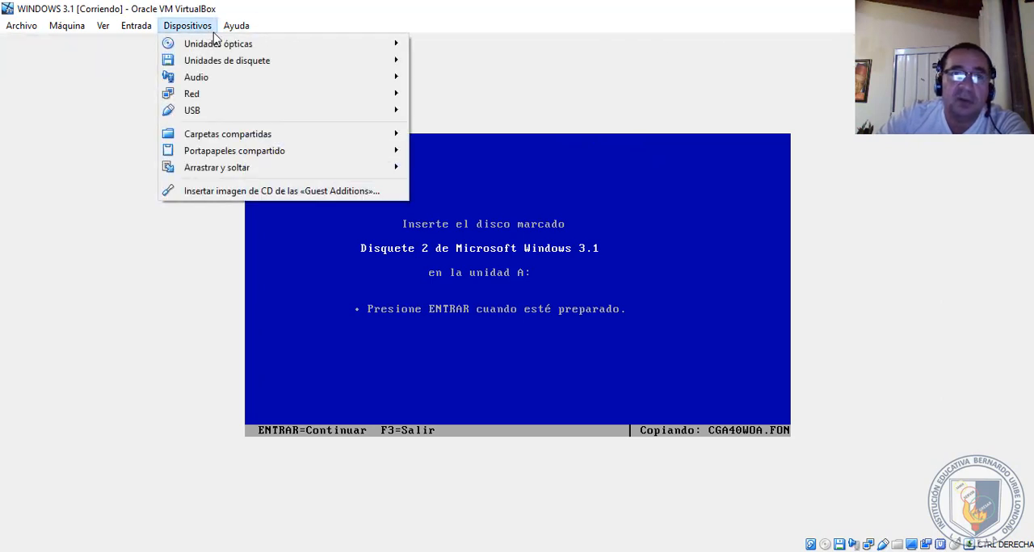
{"action": "mouse_move", "coordinate": [272, 65]}
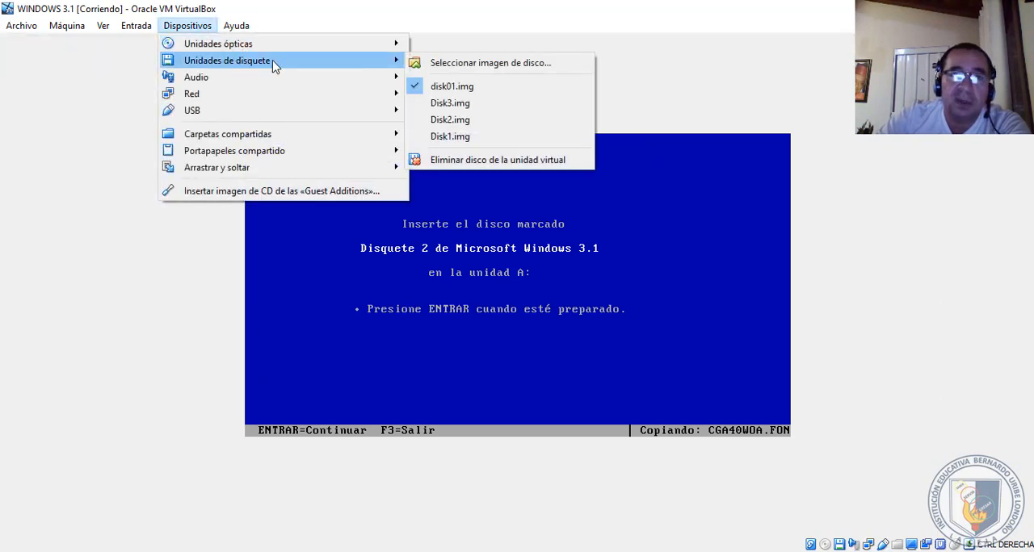
{"action": "left_click", "coordinate": [450, 160]}
{"action": "left_click", "coordinate": [187, 27]}
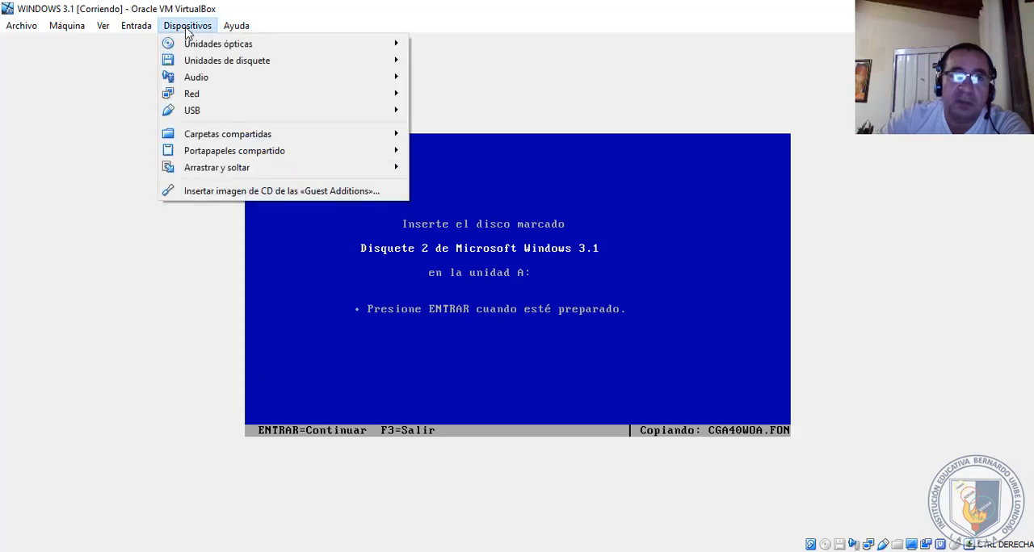
{"action": "mouse_move", "coordinate": [238, 62]}
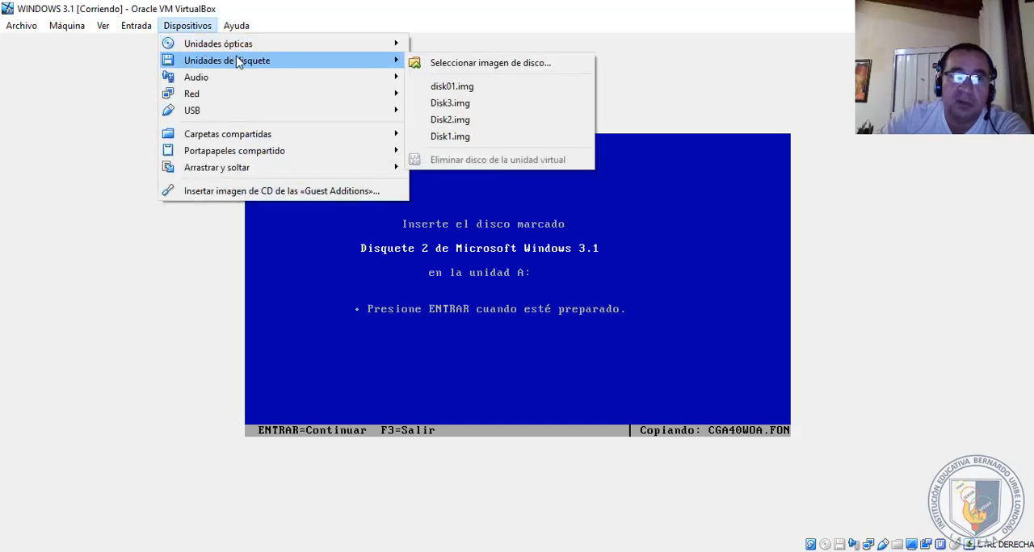
{"action": "left_click", "coordinate": [476, 65]}
{"action": "left_click", "coordinate": [181, 164]}
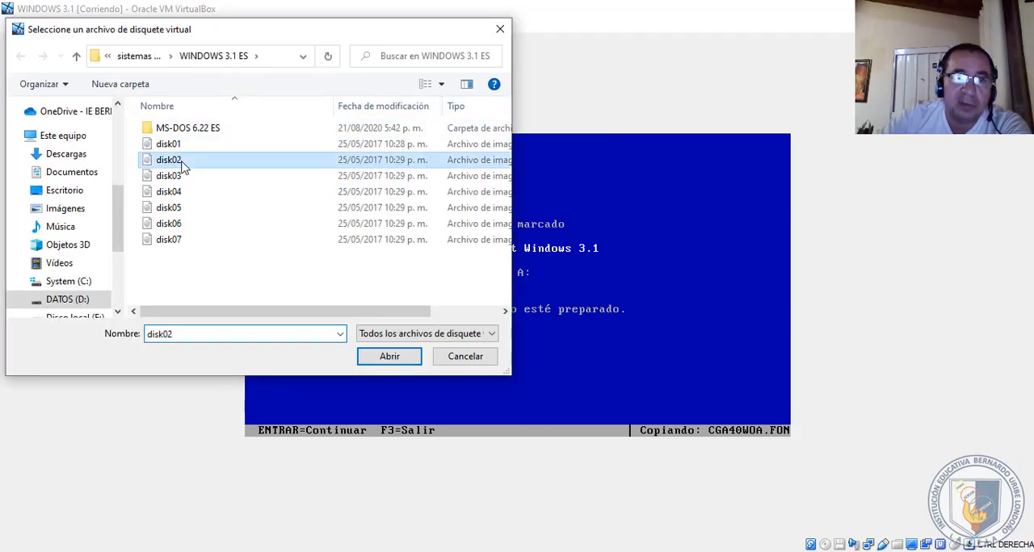
{"action": "left_click", "coordinate": [389, 356]}
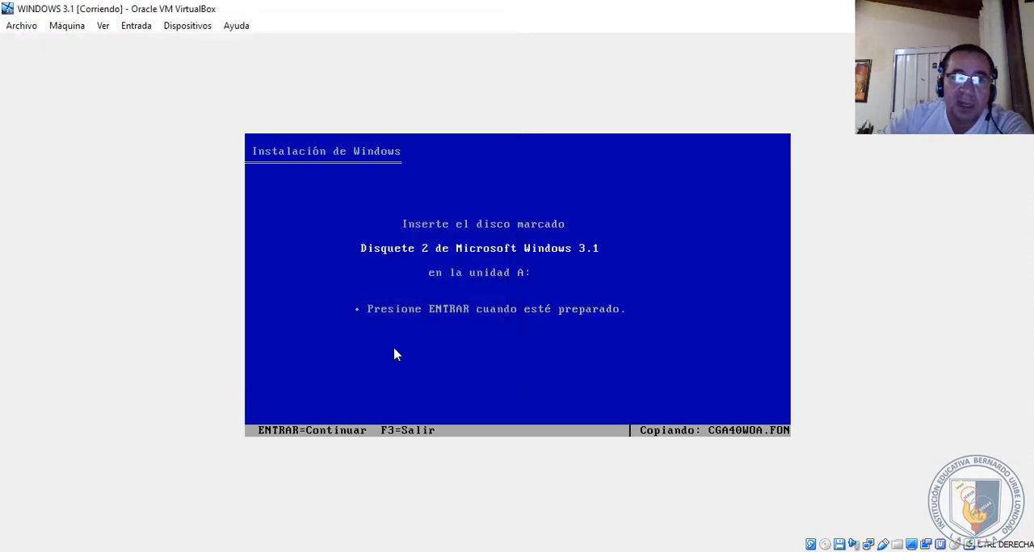
{"action": "key", "text": "Return"}
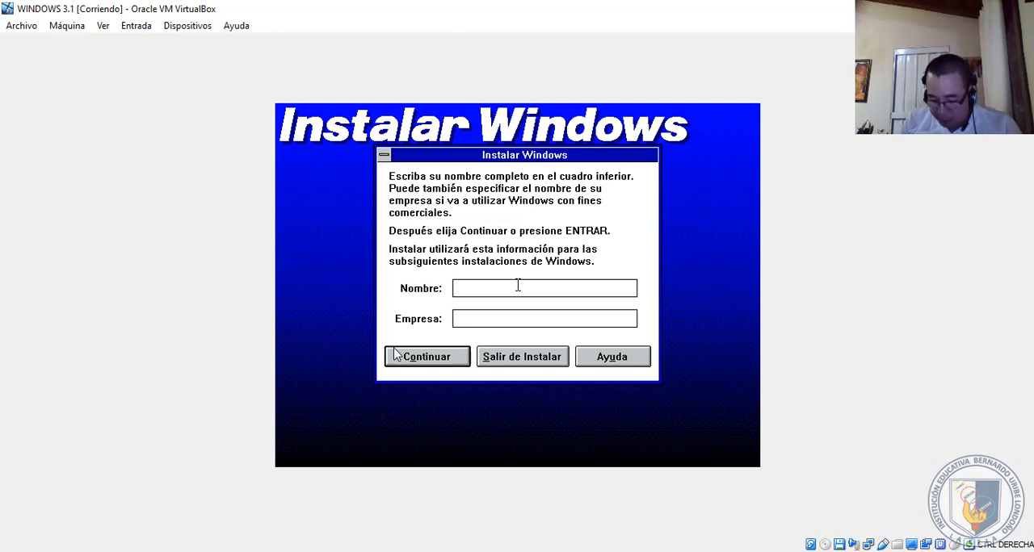
- Register the user's name and the company PERSONAL, allowing mouse capture without showing its message again, and confirm the registration details
{"action": "type", "text": "VIDALES"}
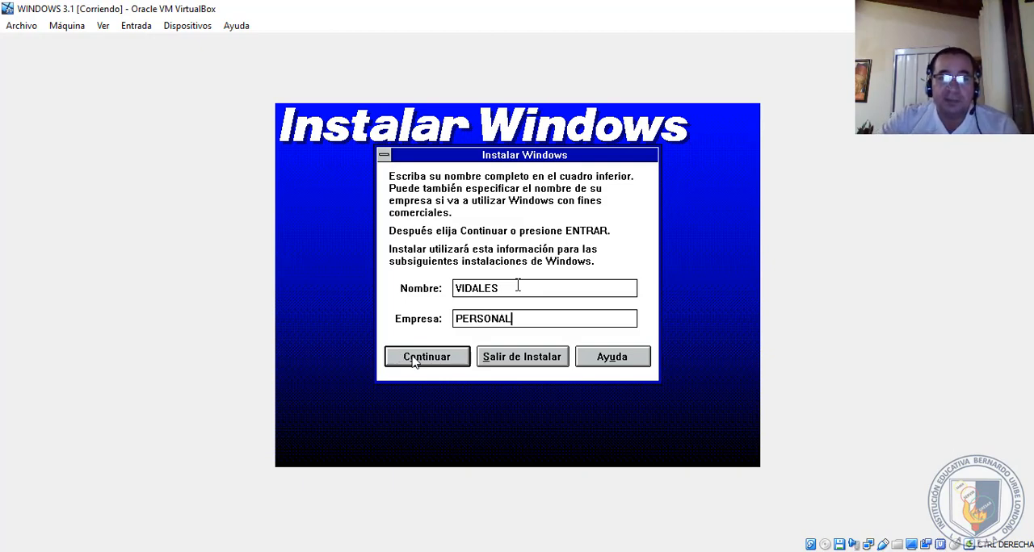
{"action": "left_click", "coordinate": [414, 360]}
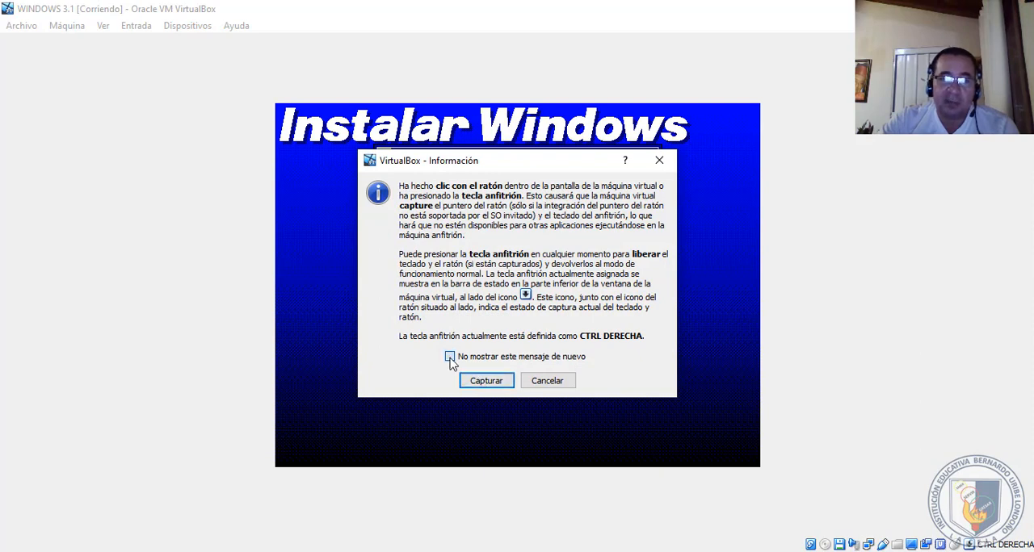
{"action": "left_click", "coordinate": [449, 357]}
{"action": "left_click", "coordinate": [478, 383]}
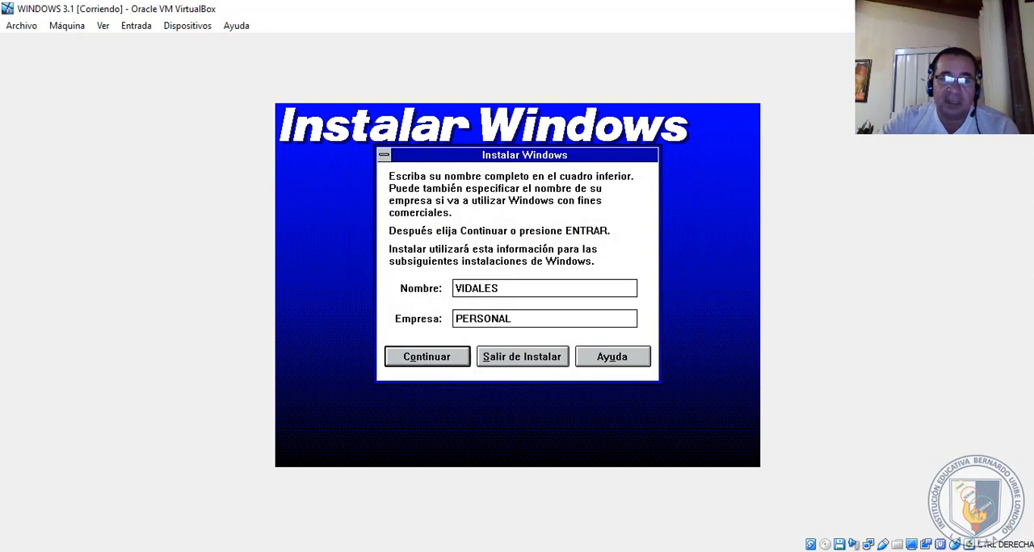
{"action": "left_click", "coordinate": [442, 359]}
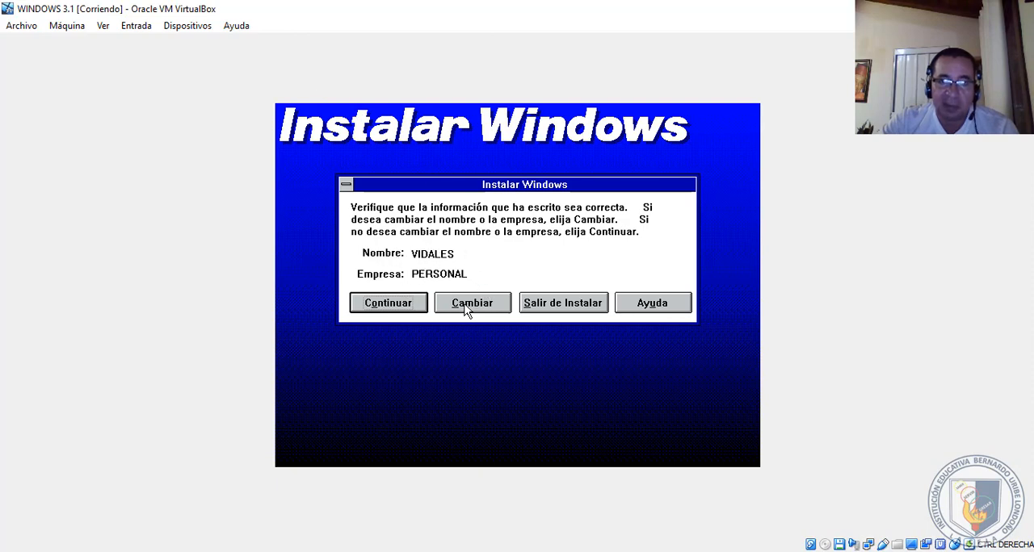
{"action": "left_click", "coordinate": [378, 309]}
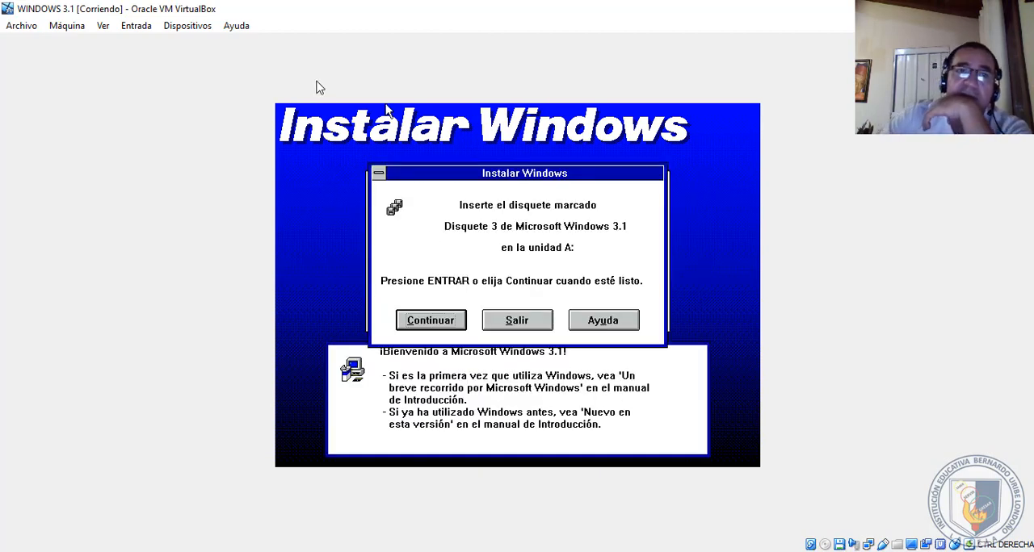
- Replace disk02 with disk03 from the WINDOWS 3.1 ES folder in the virtual floppy drive and continue the setup
{"action": "left_click", "coordinate": [208, 27]}
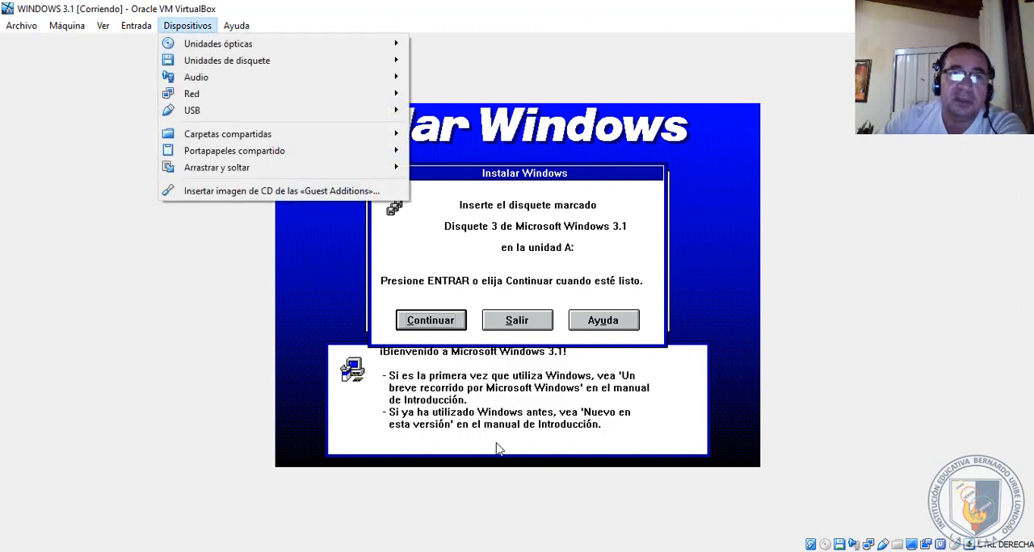
{"action": "mouse_move", "coordinate": [267, 61]}
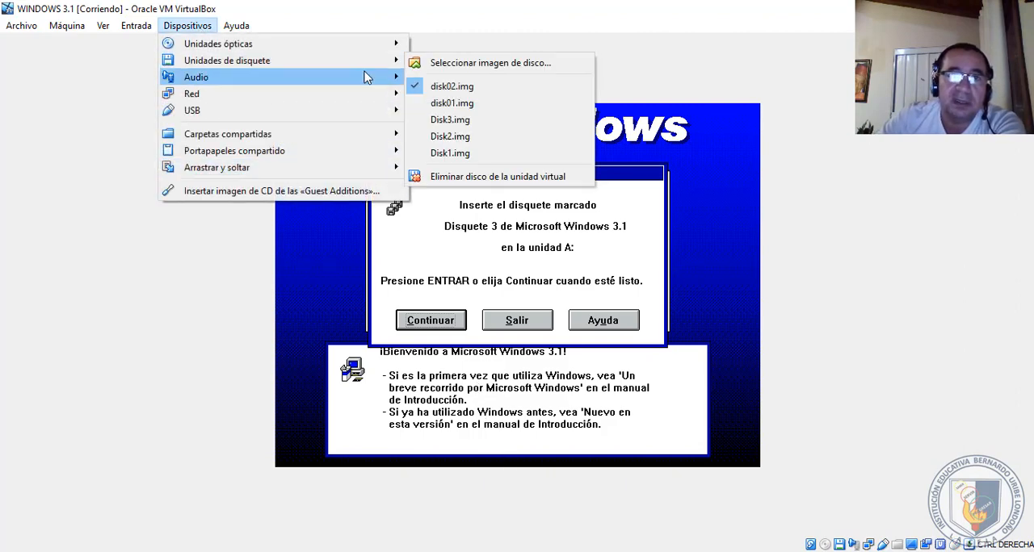
{"action": "left_click", "coordinate": [461, 176]}
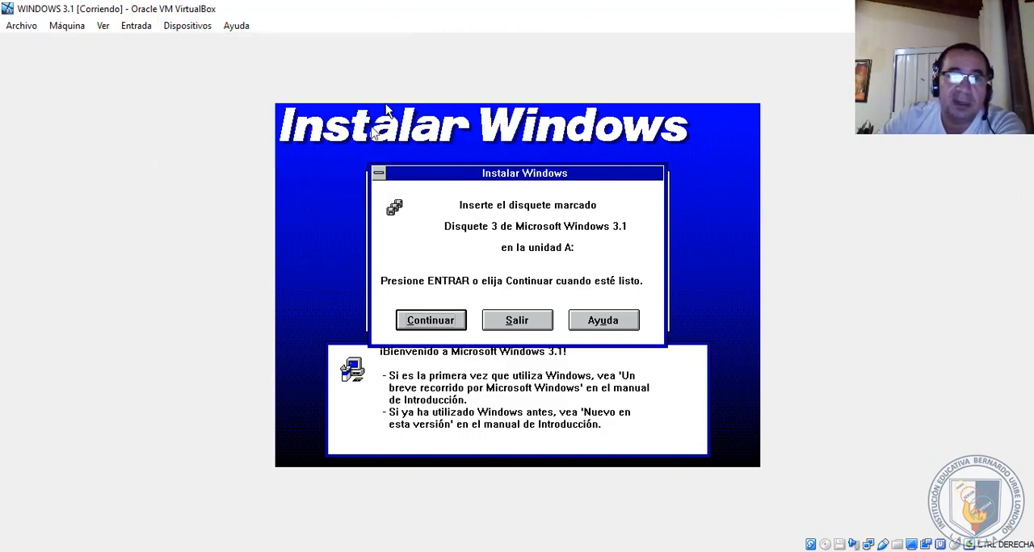
{"action": "left_click", "coordinate": [198, 28]}
{"action": "mouse_move", "coordinate": [218, 60]}
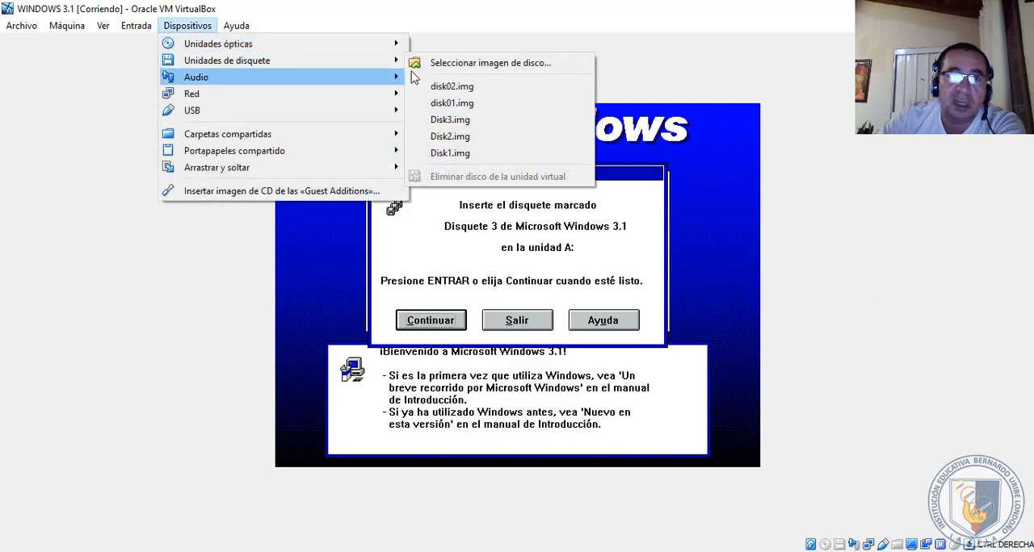
{"action": "left_click", "coordinate": [464, 65]}
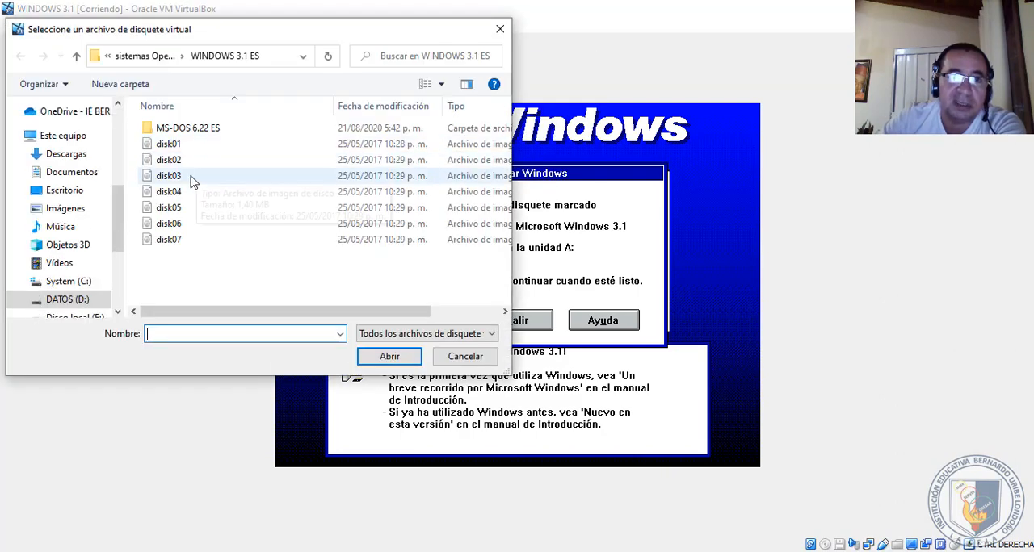
{"action": "left_click", "coordinate": [192, 178]}
{"action": "left_click", "coordinate": [383, 357]}
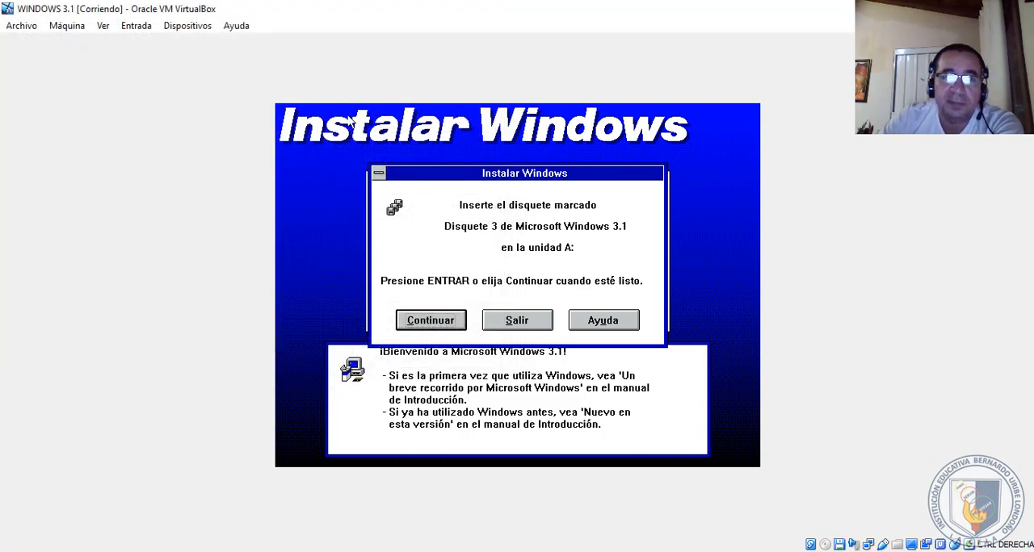
{"action": "left_click", "coordinate": [423, 323]}
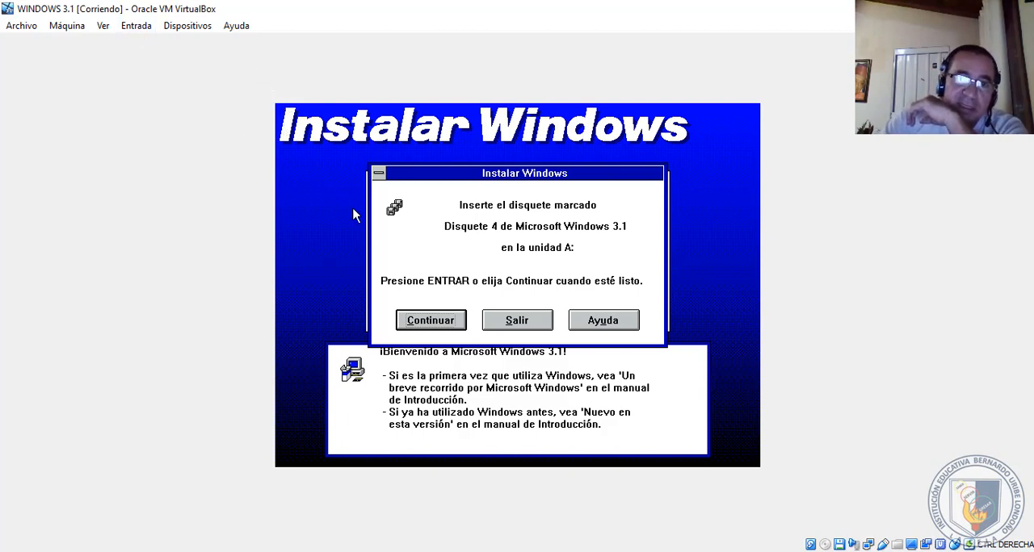
- Eject disk03 from the virtual floppy drive and insert disk04 from the WINDOWS 3.1 ES folder
{"action": "left_click", "coordinate": [190, 26]}
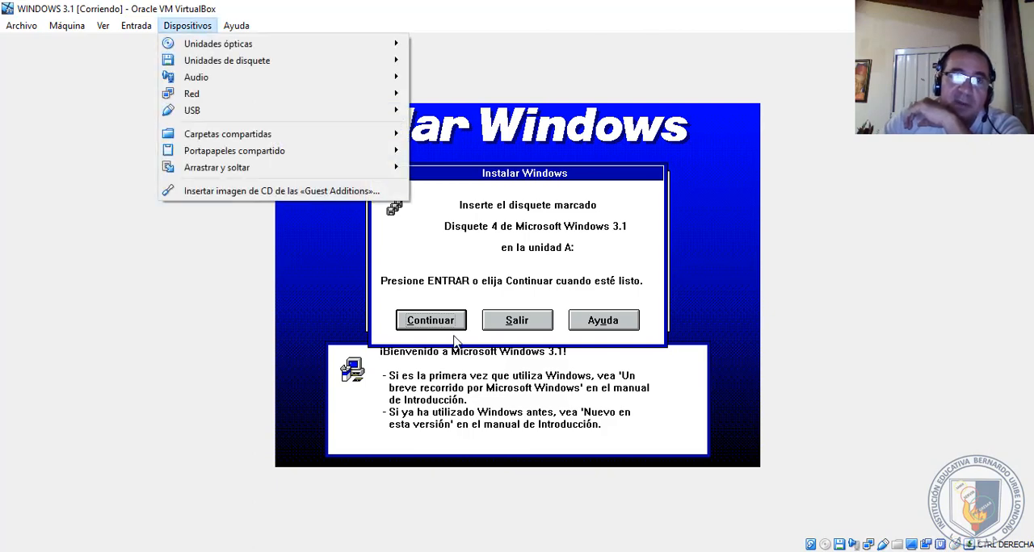
{"action": "mouse_move", "coordinate": [275, 64]}
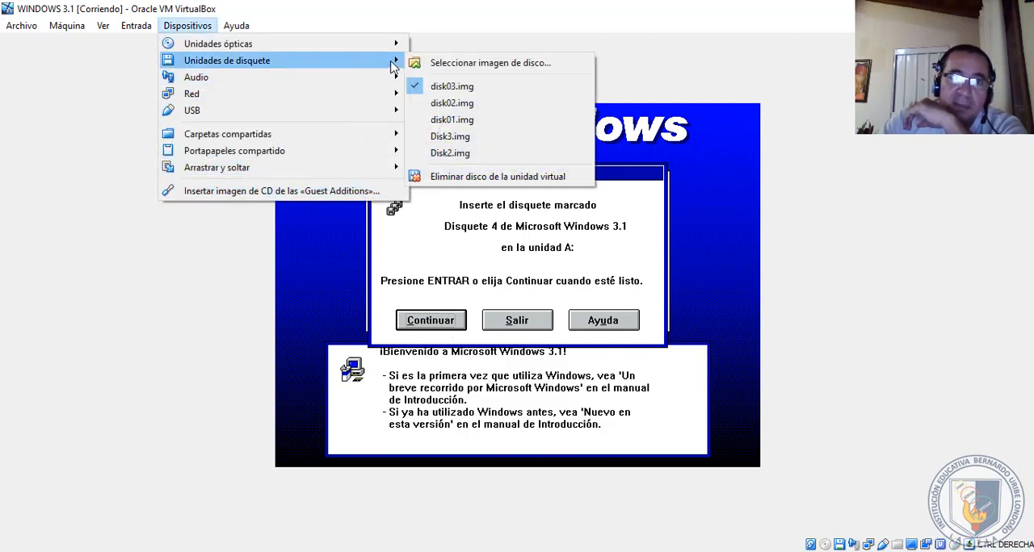
{"action": "left_click", "coordinate": [474, 177]}
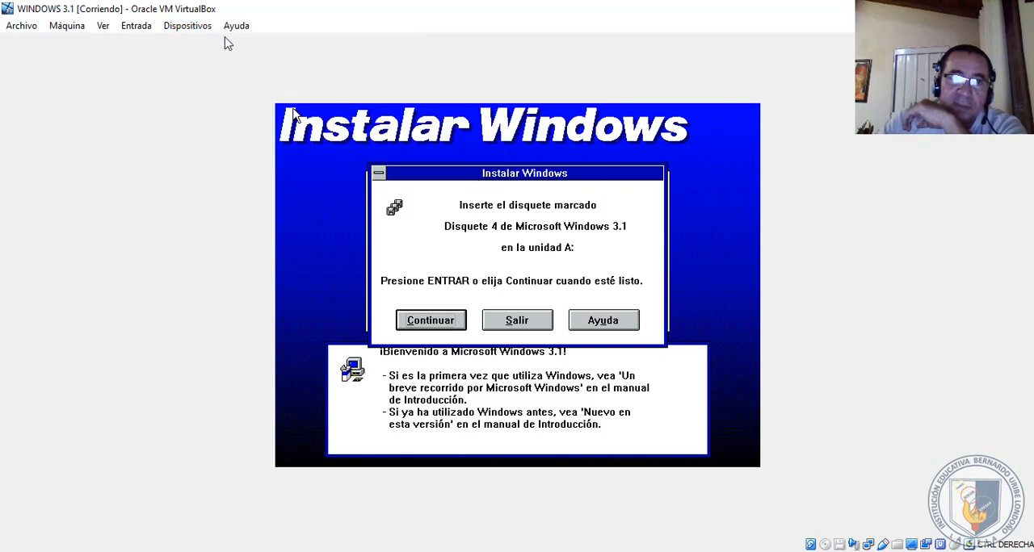
{"action": "left_click", "coordinate": [189, 26]}
{"action": "mouse_move", "coordinate": [206, 59]}
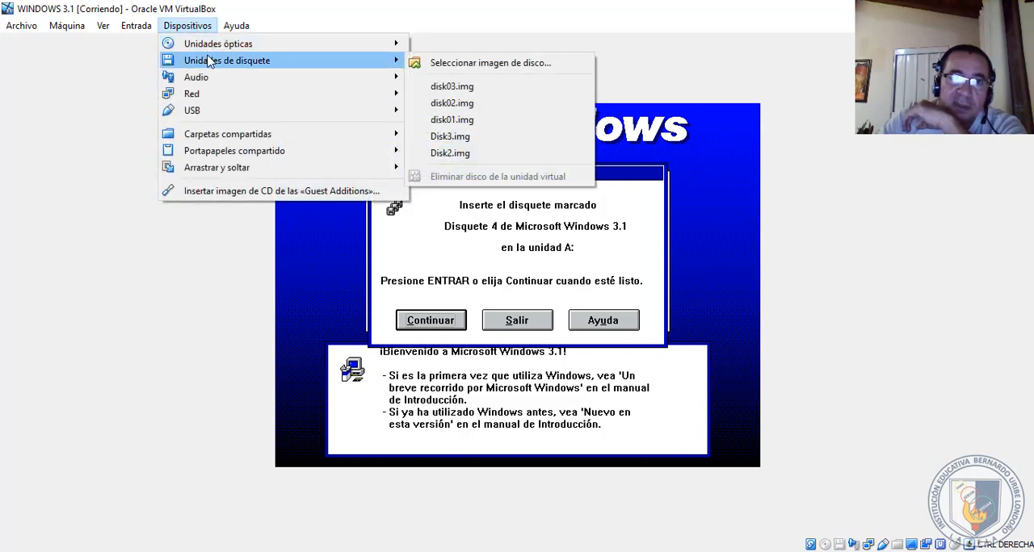
{"action": "left_click", "coordinate": [477, 64]}
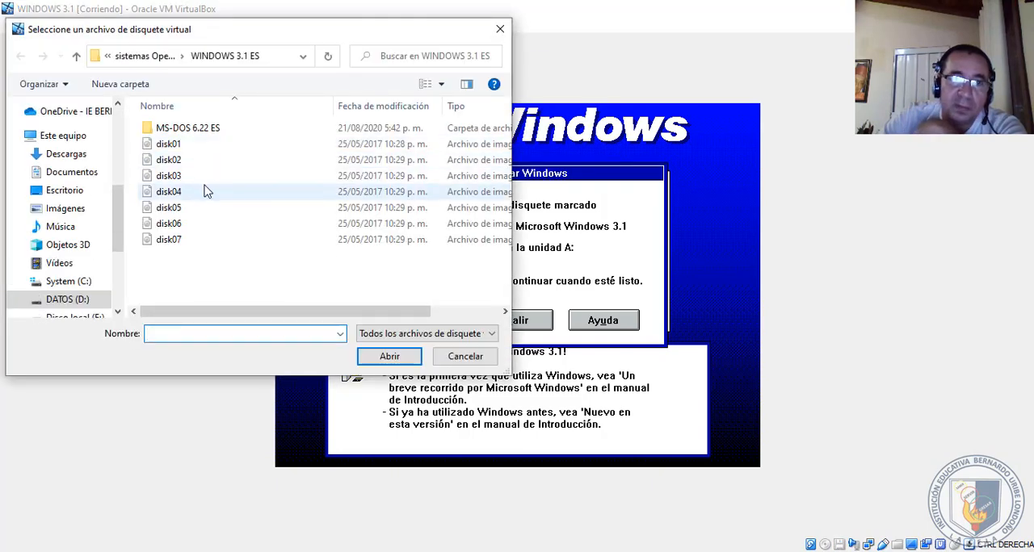
{"action": "left_click", "coordinate": [206, 191]}
{"action": "left_click", "coordinate": [387, 357]}
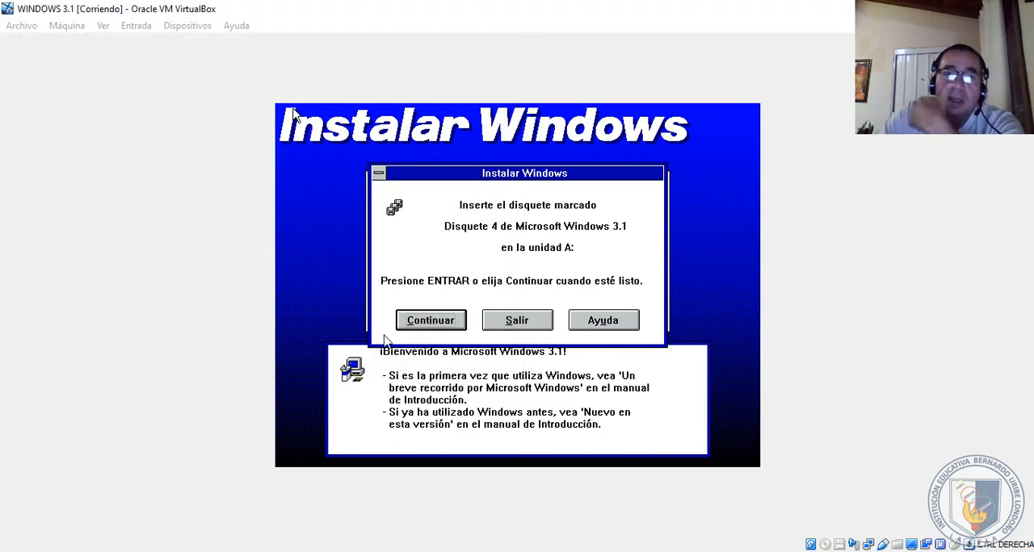
- Continue the installation with disk04 inserted, and remove that image from the virtual floppy drive once disk 5 is requested
{"action": "left_click", "coordinate": [423, 323]}
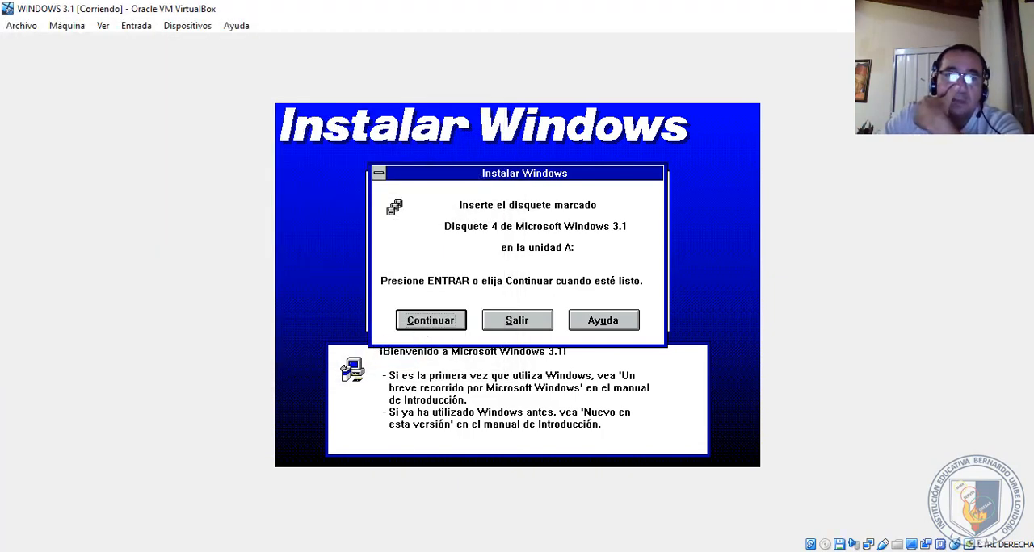
{"action": "left_click", "coordinate": [432, 327]}
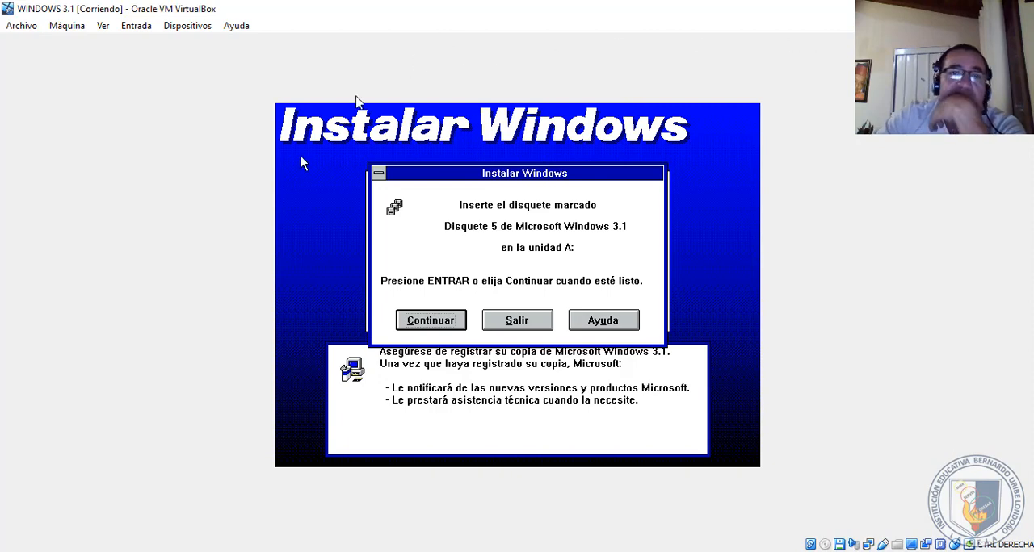
{"action": "left_click", "coordinate": [193, 31]}
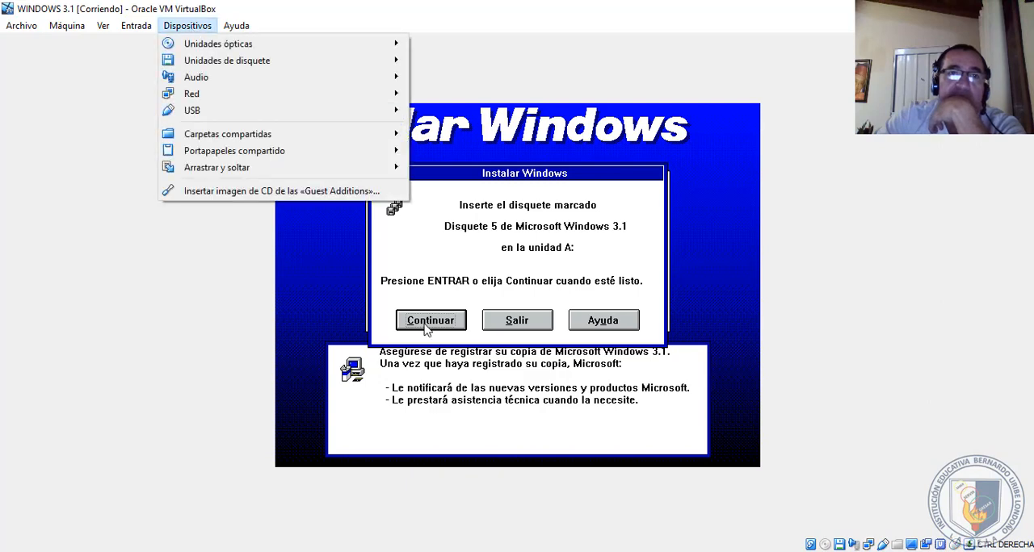
{"action": "mouse_move", "coordinate": [253, 66]}
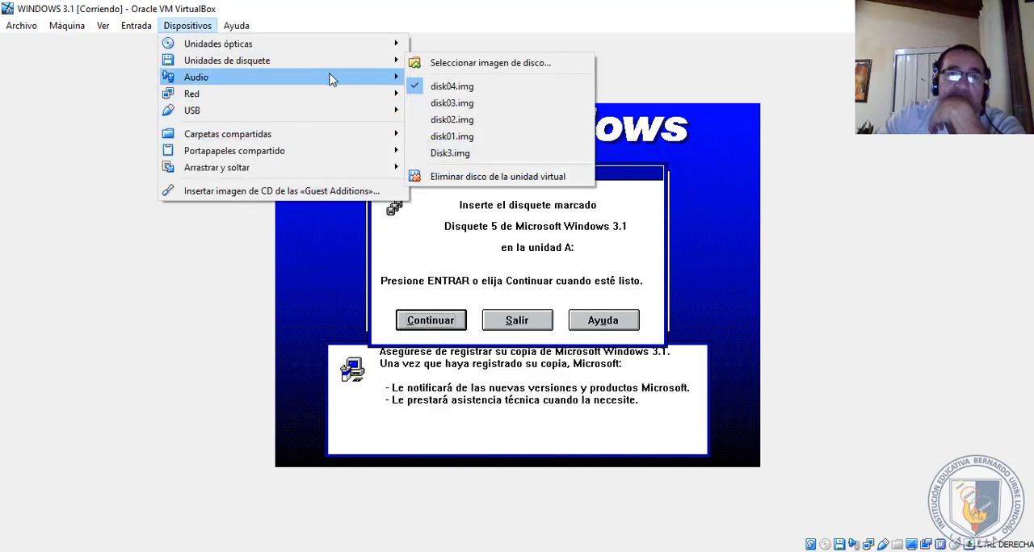
{"action": "left_click", "coordinate": [502, 178]}
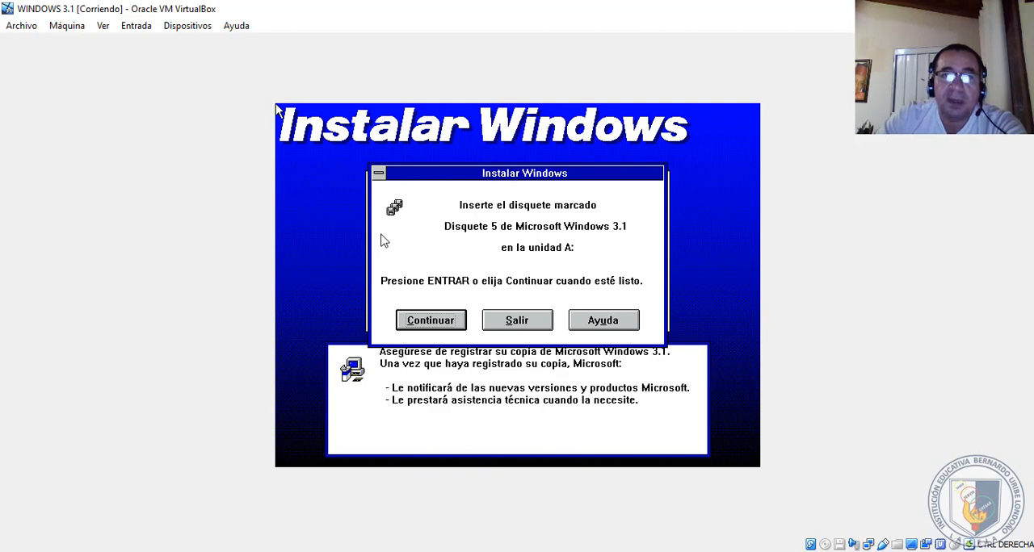
- Insert disk05 from the WINDOWS 3.1 ES folder into the virtual floppy drive and continue the installation
{"action": "left_click", "coordinate": [190, 25]}
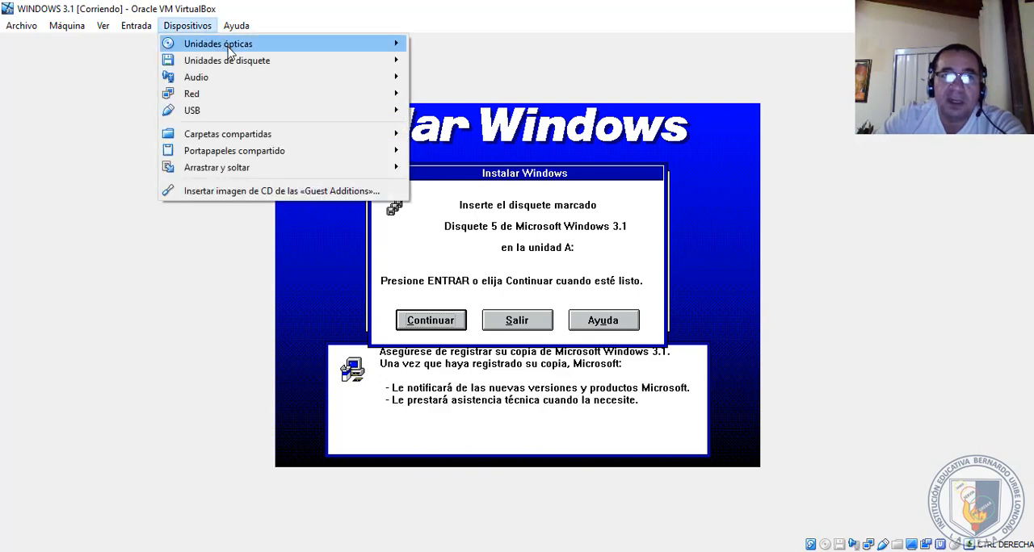
{"action": "mouse_move", "coordinate": [337, 65]}
{"action": "left_click", "coordinate": [440, 68]}
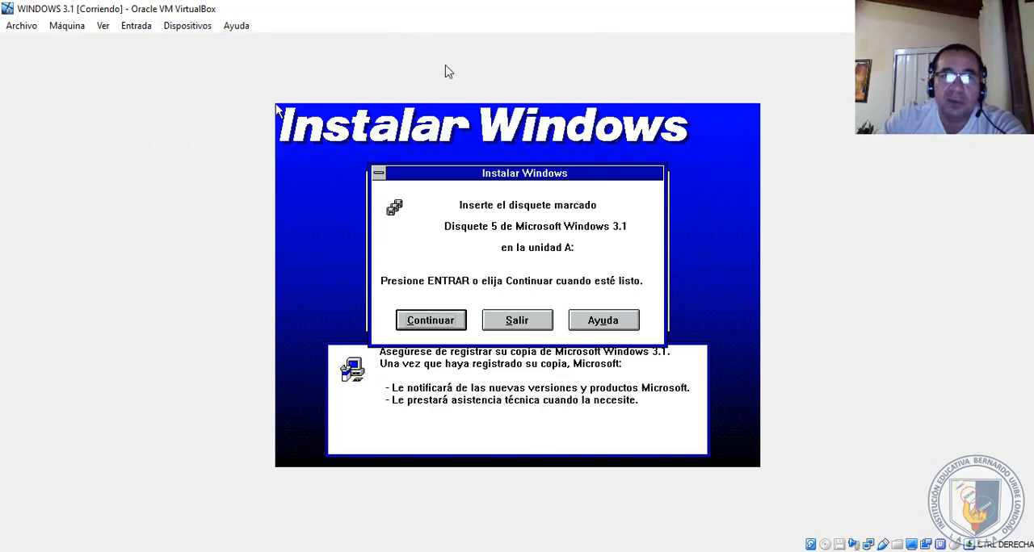
{"action": "left_click", "coordinate": [174, 207]}
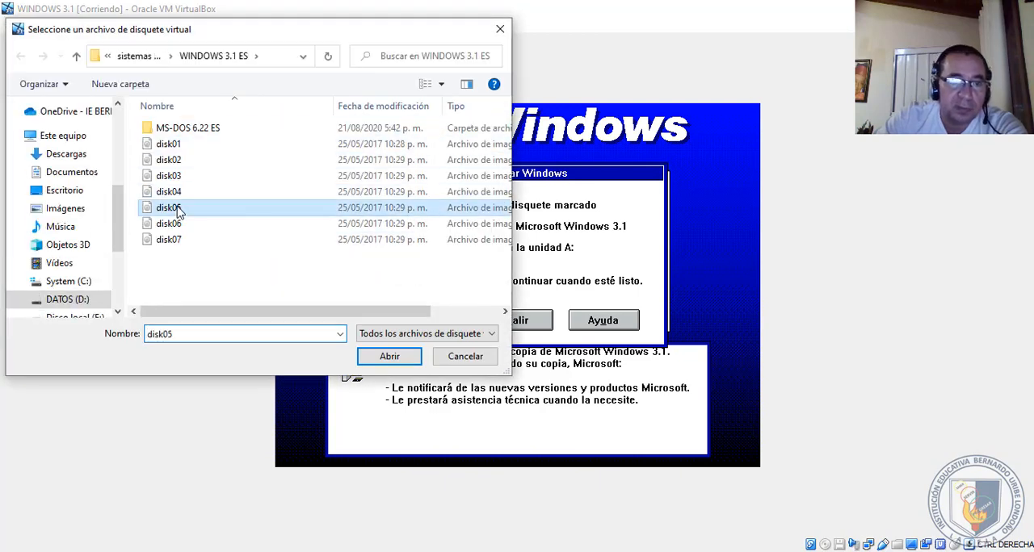
{"action": "left_click", "coordinate": [373, 357]}
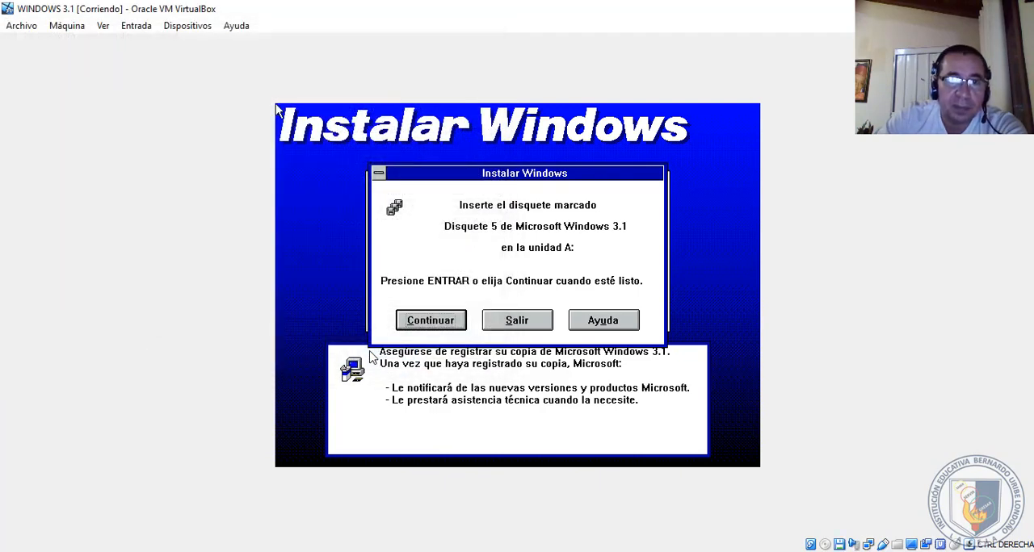
{"action": "left_click", "coordinate": [435, 320]}
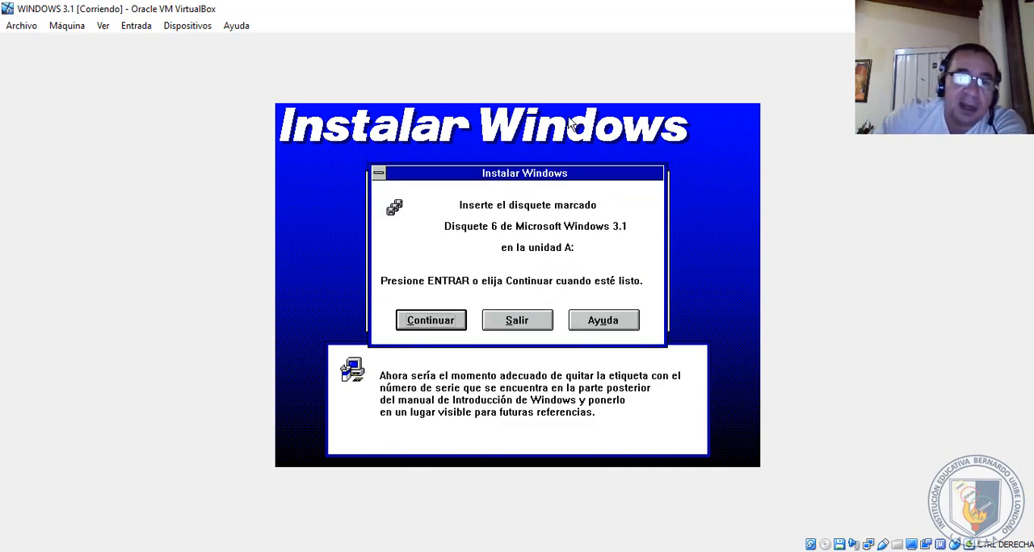
- Replace disk05 with disk06 from the WINDOWS 3.1 ES folder in the virtual floppy drive and continue the installation
{"action": "left_click", "coordinate": [172, 27]}
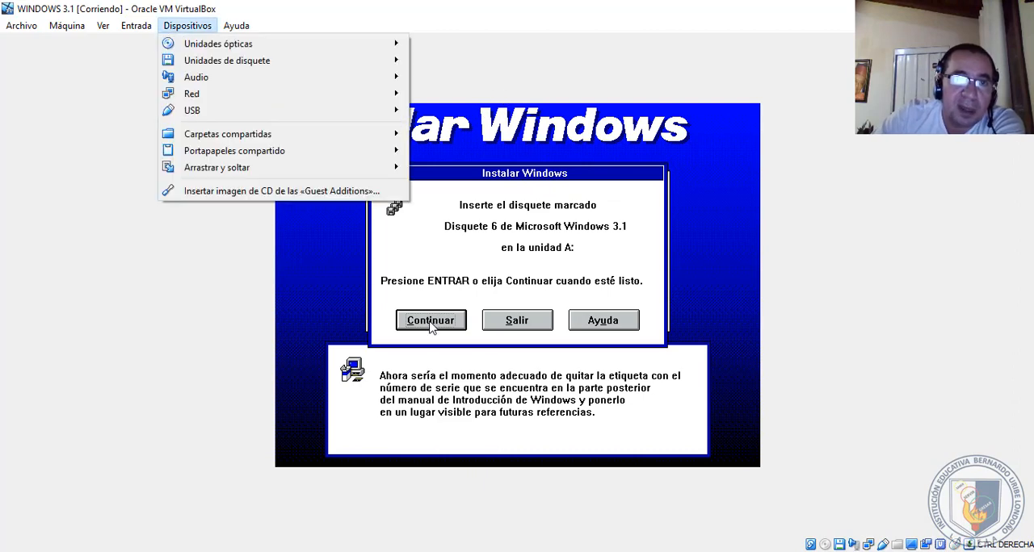
{"action": "mouse_move", "coordinate": [256, 63]}
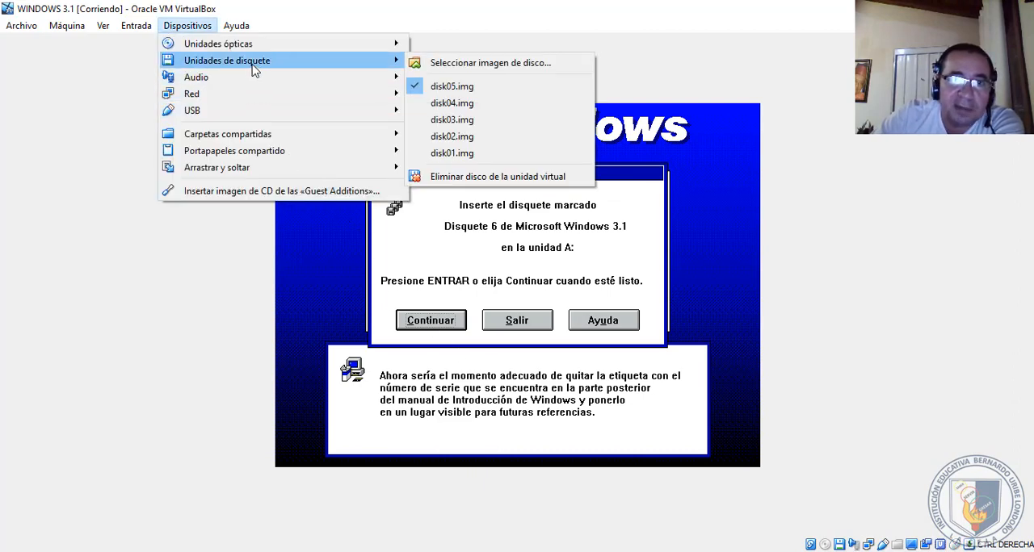
{"action": "left_click", "coordinate": [470, 177]}
{"action": "left_click", "coordinate": [191, 27]}
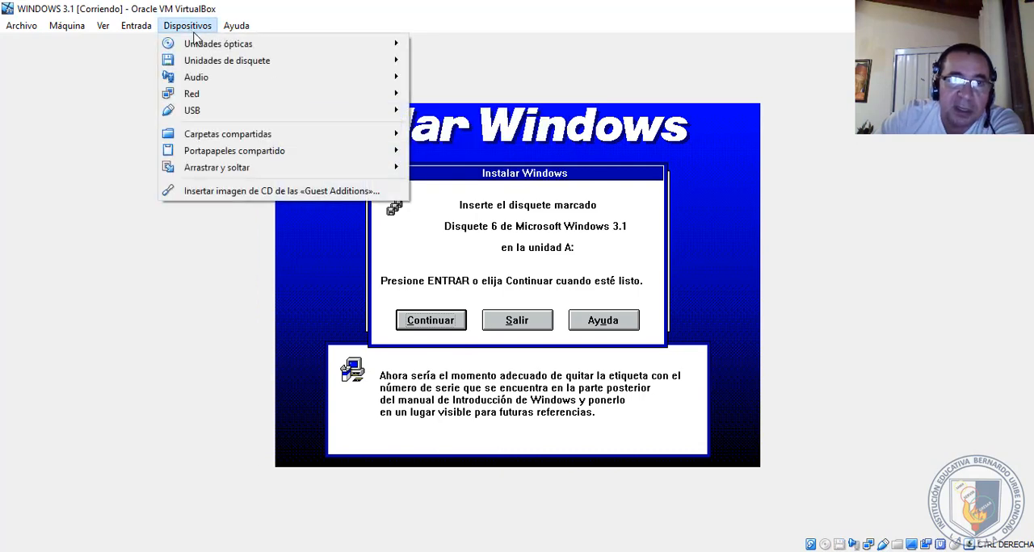
{"action": "mouse_move", "coordinate": [216, 65]}
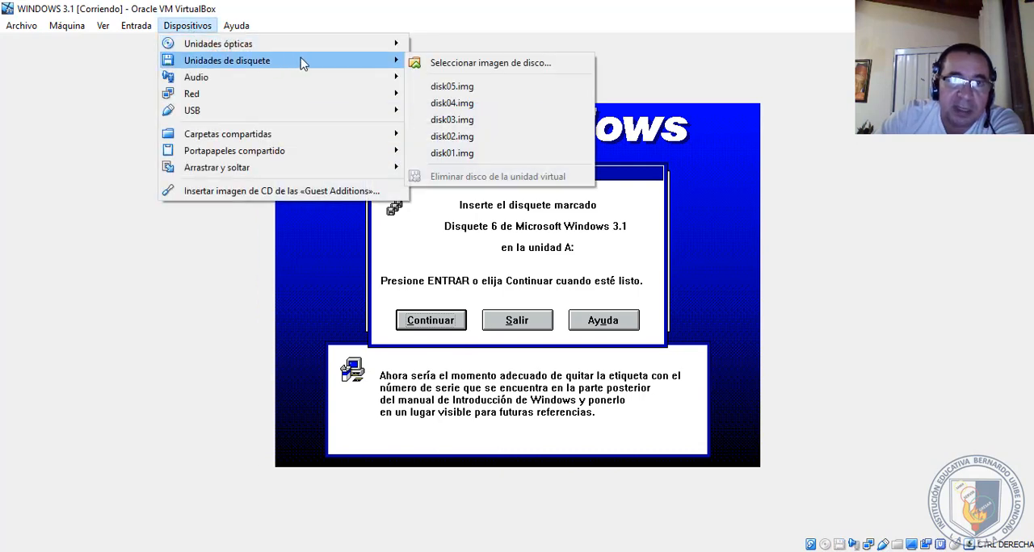
{"action": "left_click", "coordinate": [466, 65]}
{"action": "left_click", "coordinate": [170, 226]}
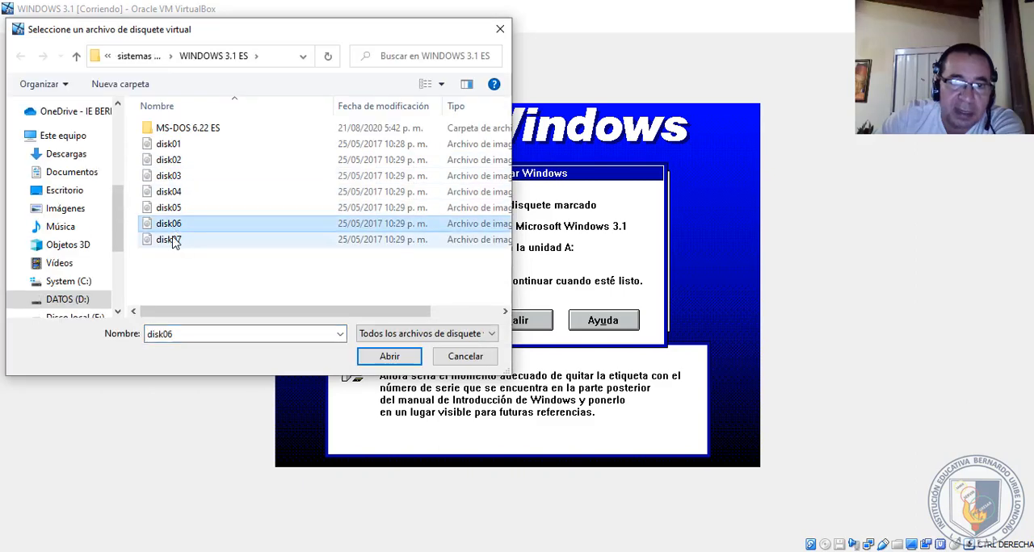
{"action": "left_click", "coordinate": [388, 356]}
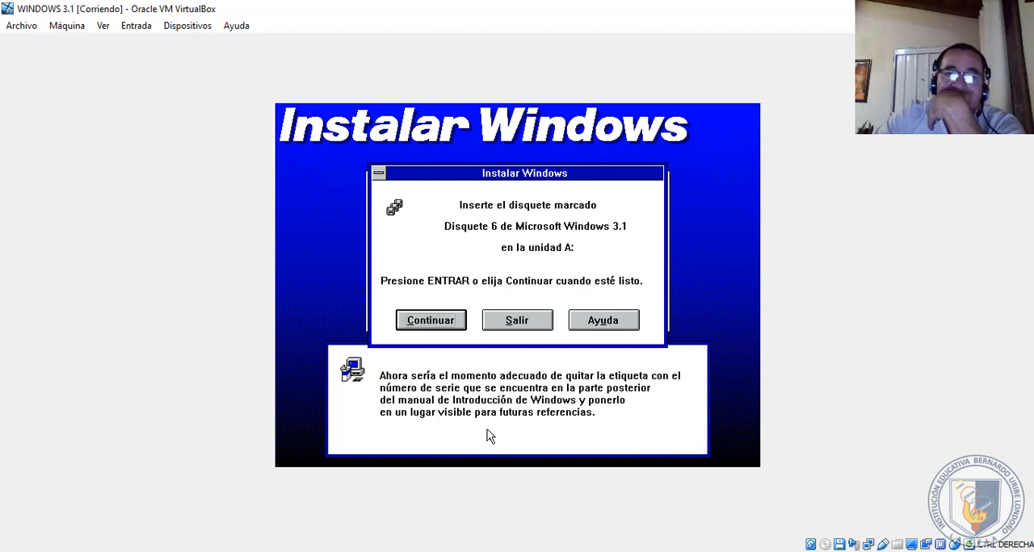
{"action": "left_click", "coordinate": [426, 320]}
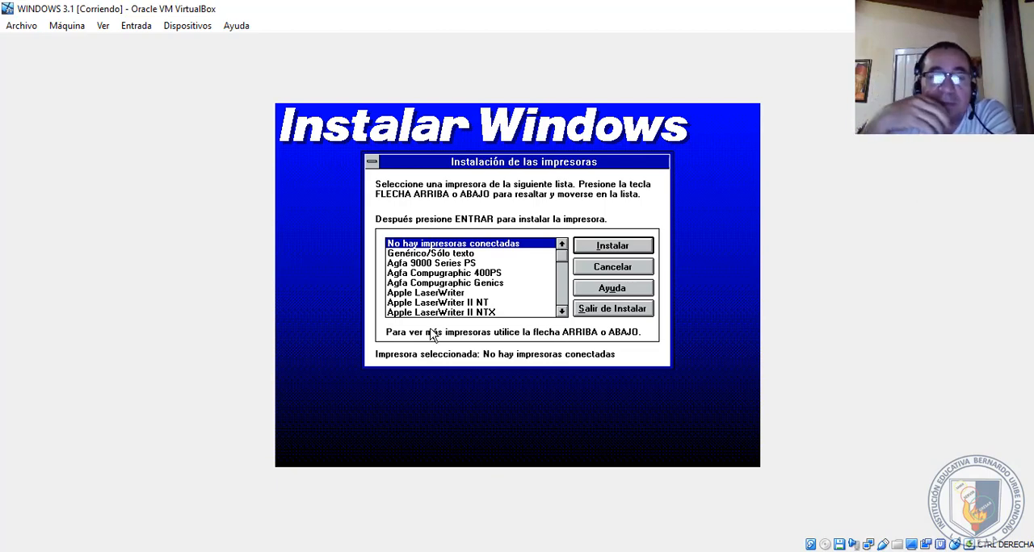
- Look through the printer list, select Genérico/Sólo texto, and cancel the printer installation
{"action": "left_click", "coordinate": [563, 312]}
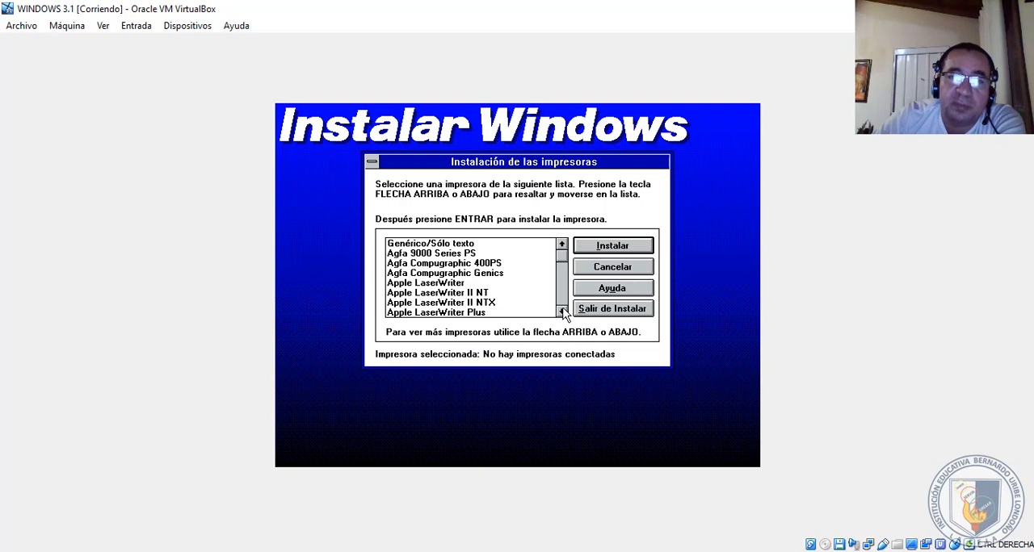
{"action": "left_click", "coordinate": [562, 244]}
{"action": "left_click_drag", "start_coordinate": [558, 334], "coordinate": [558, 211]}
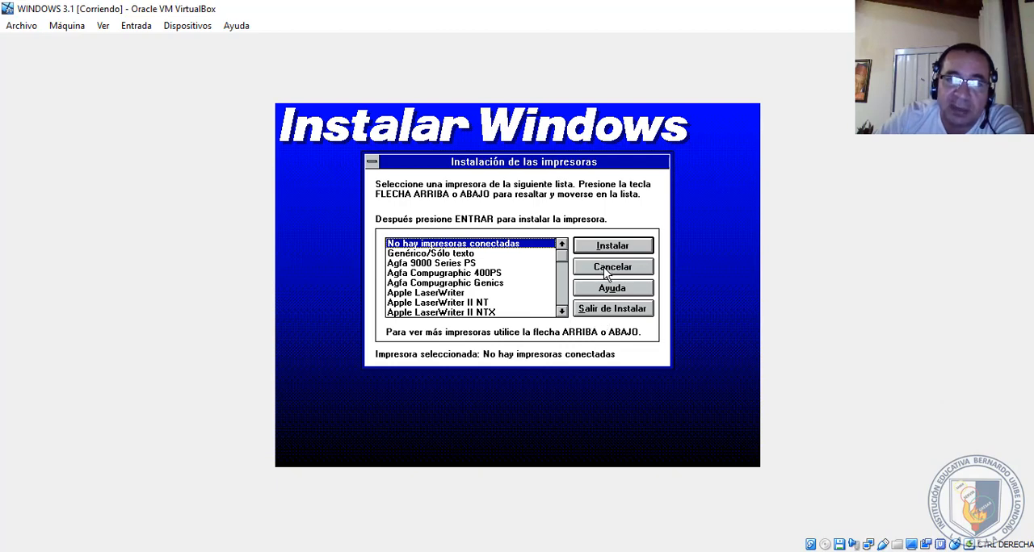
{"action": "left_click", "coordinate": [420, 254]}
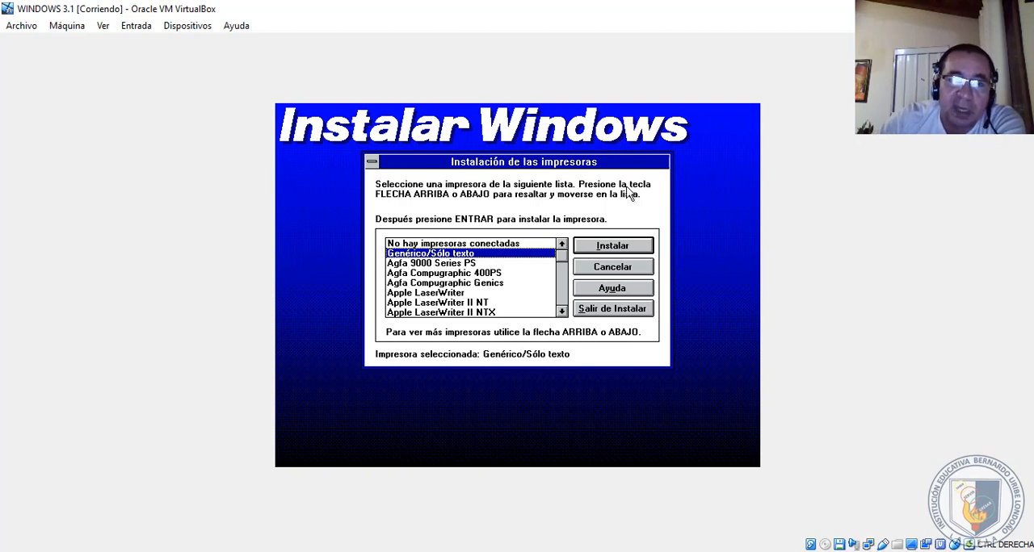
{"action": "left_click", "coordinate": [612, 267]}
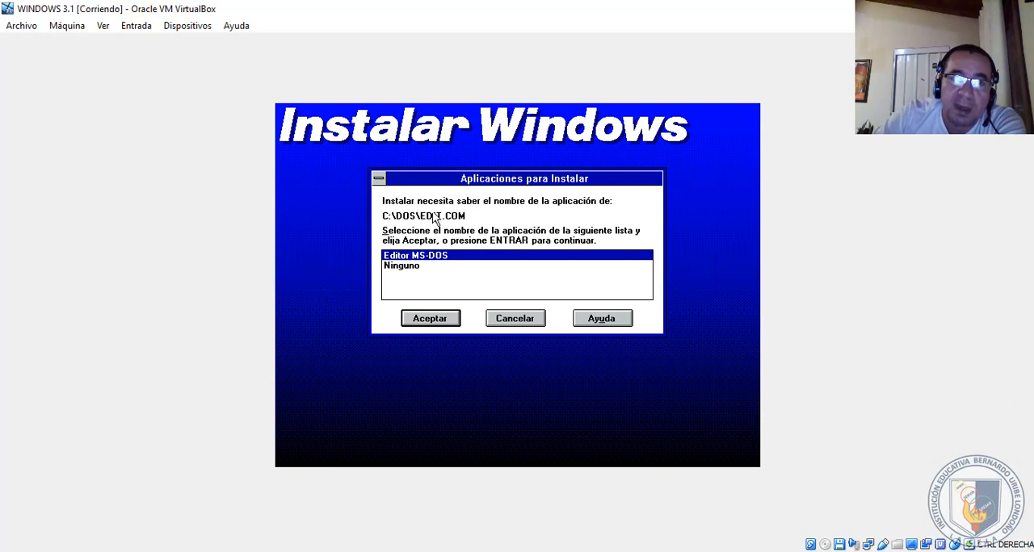
- Accept Editor MS-DOS as the application name for C:\DOS\EDIT.COM and skip the Windows tutorial
{"action": "left_click", "coordinate": [430, 319]}
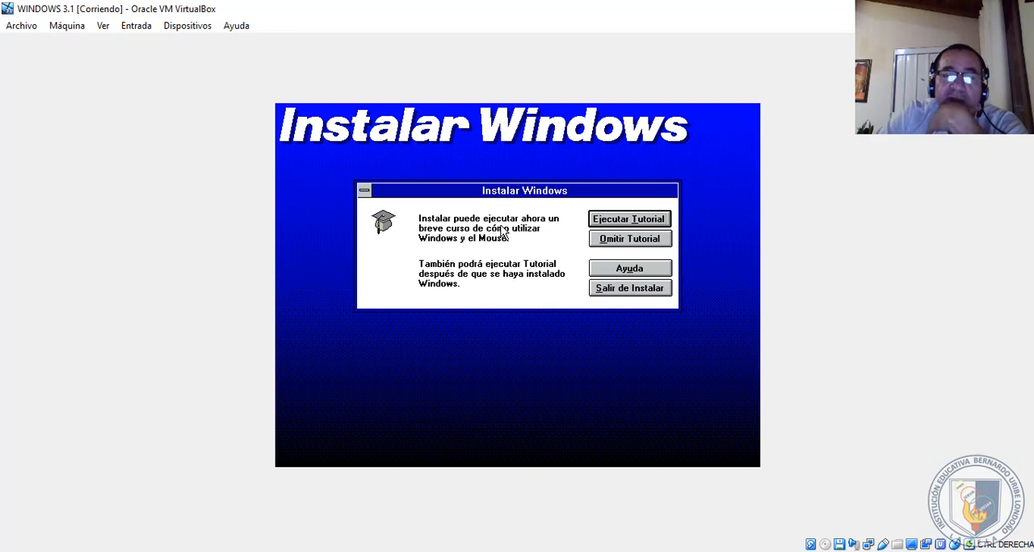
{"action": "left_click", "coordinate": [641, 241]}
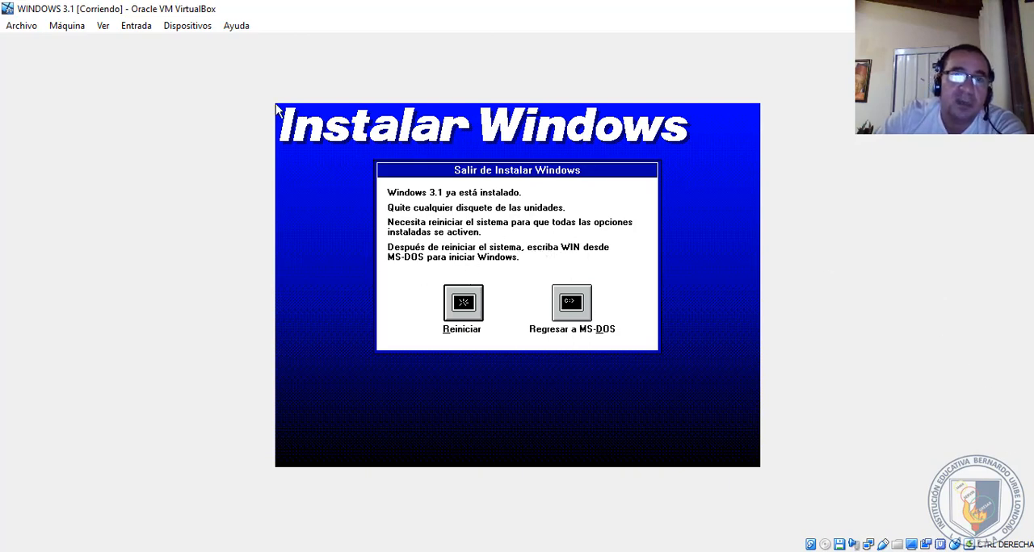
- Remove disk06 from the virtual floppy drive and restart the system from the Windows setup
{"action": "left_click", "coordinate": [188, 25]}
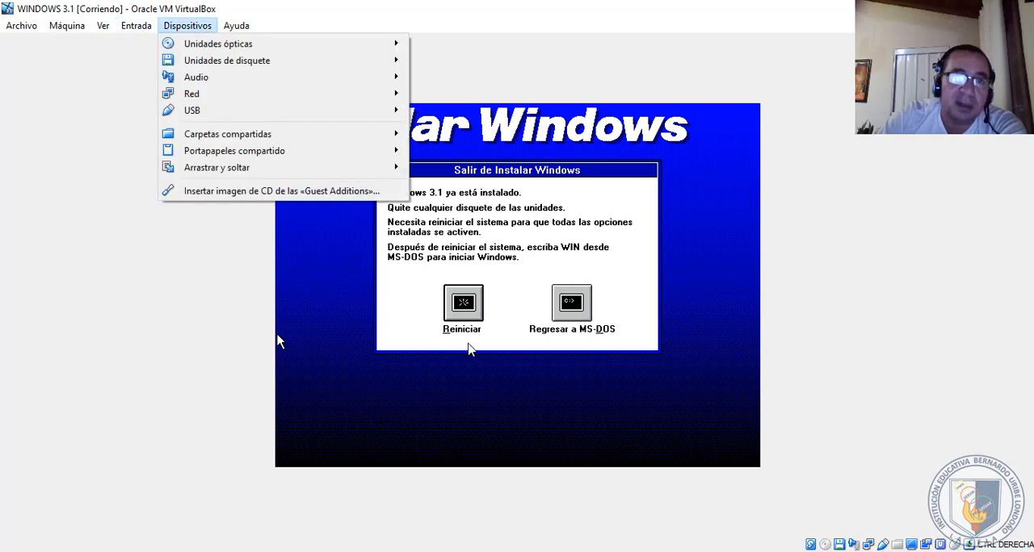
{"action": "mouse_move", "coordinate": [275, 62]}
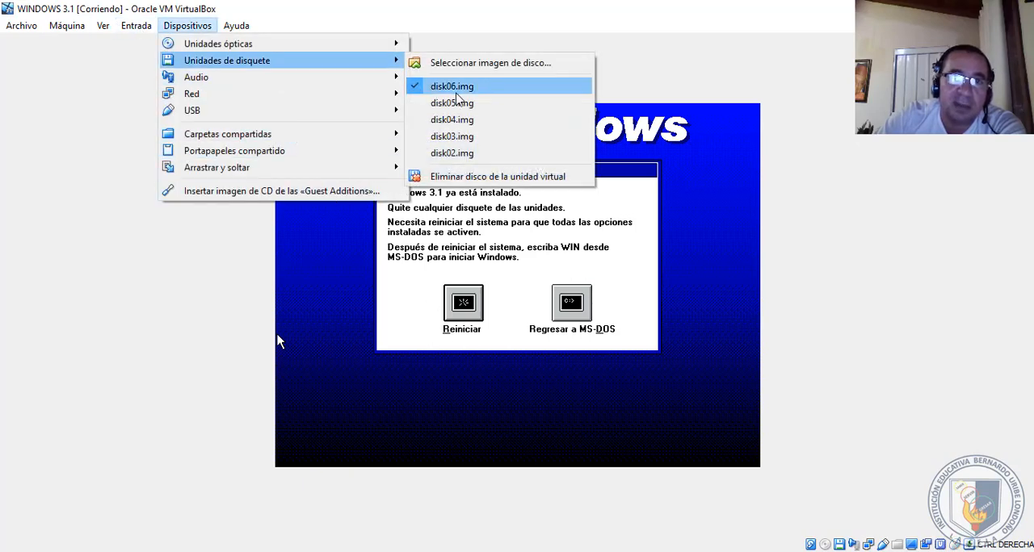
{"action": "left_click", "coordinate": [468, 178]}
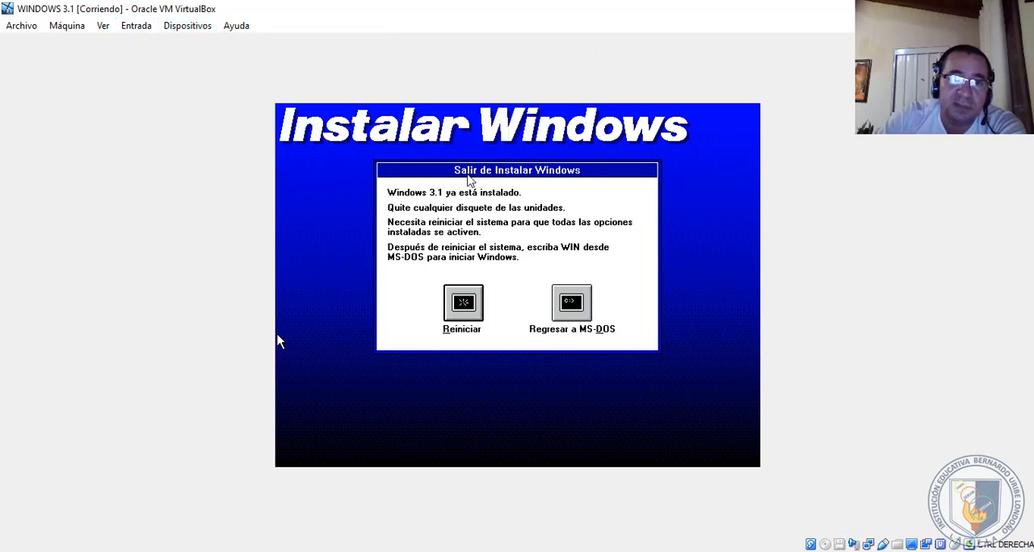
{"action": "left_click", "coordinate": [463, 302]}
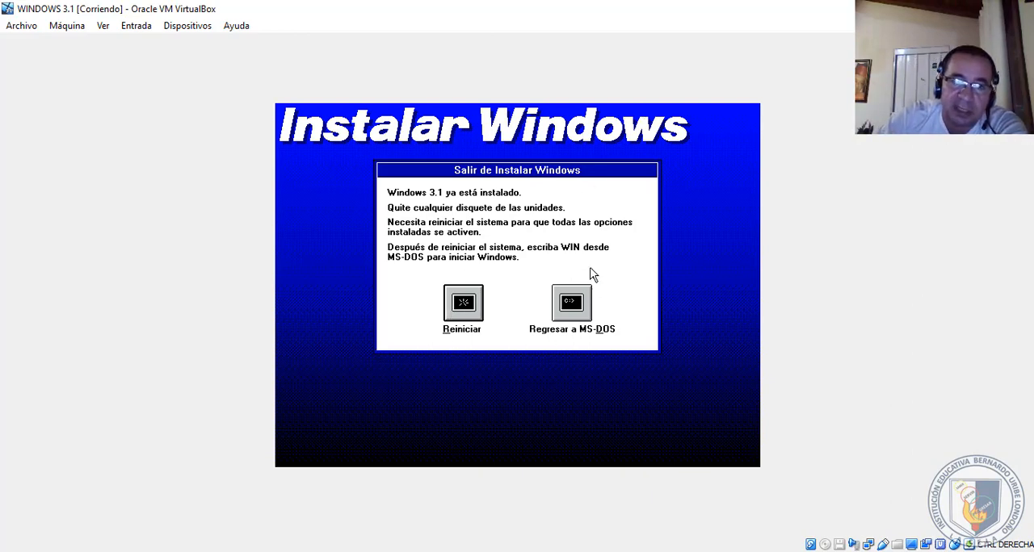
{"action": "left_click", "coordinate": [462, 303]}
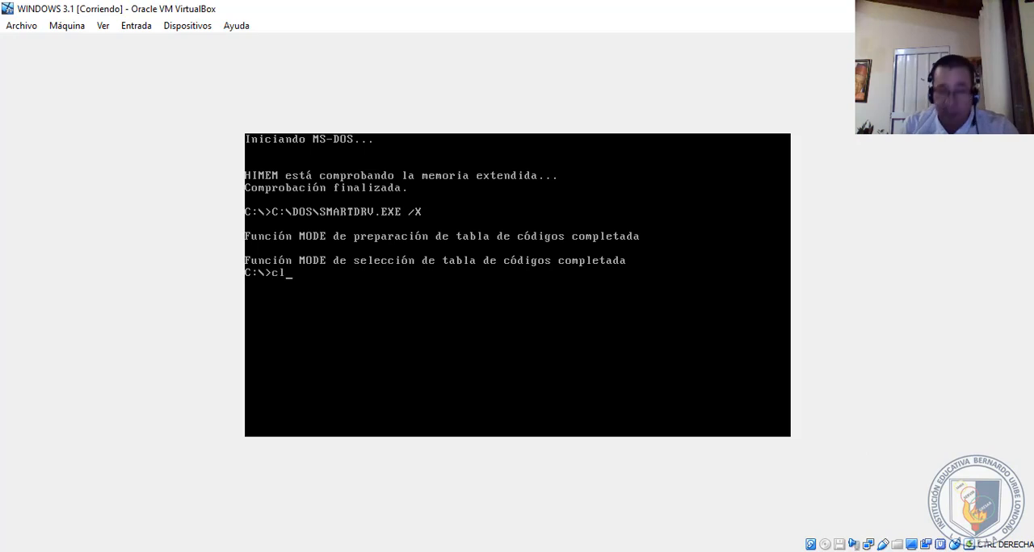
- Clear the MS-DOS screen with cls and list the contents of the C:\ root directory with dir
{"action": "type", "text": "s"}
{"action": "key", "text": "Return"}
{"action": "type", "text": "dir"}
{"action": "key", "text": "Return"}
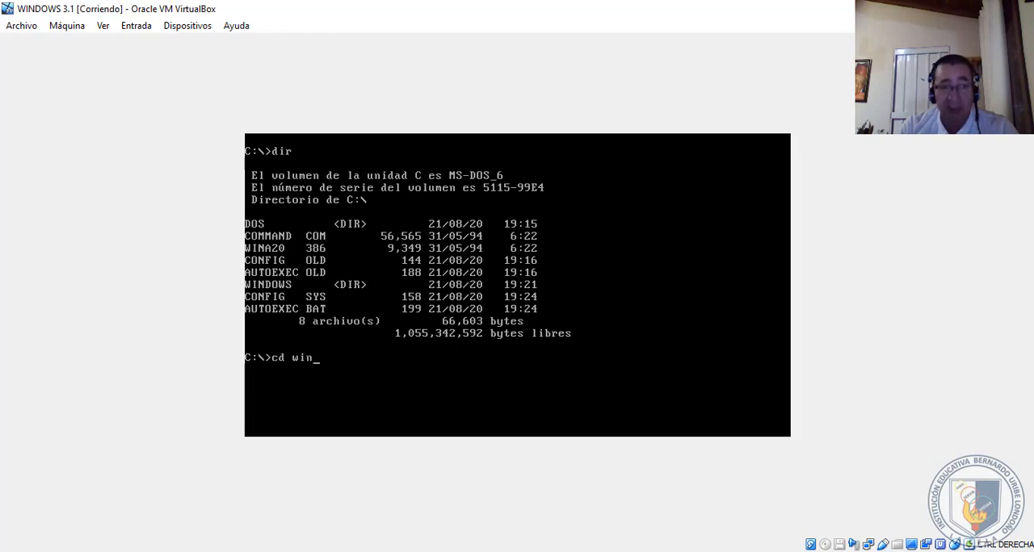
- Change to the C:\WINDOWS directory and list its files with dir
{"action": "type", "text": "s"}
{"action": "key", "text": "Return"}
{"action": "type", "text": "dir"}
{"action": "key", "text": "Return"}
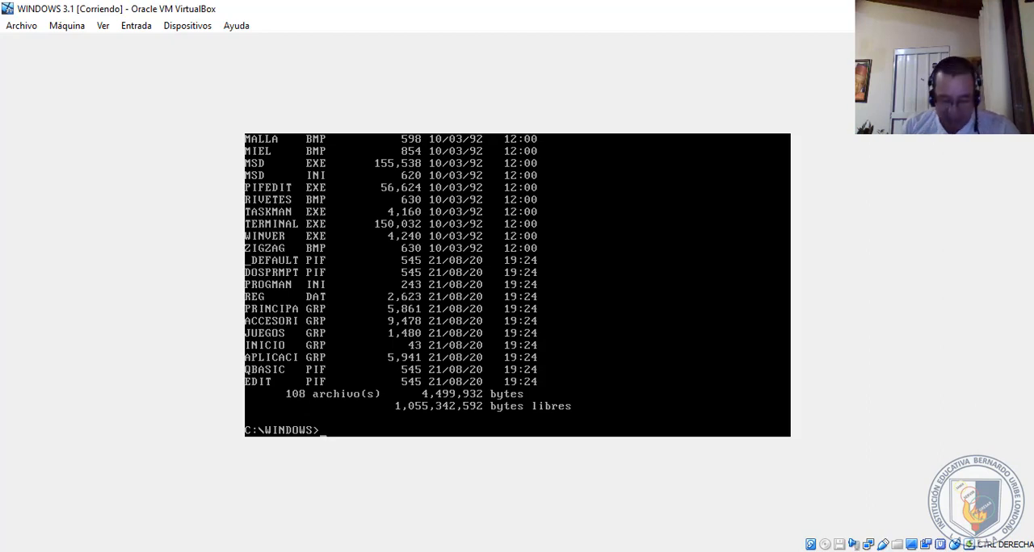
- Return to the C:\ root directory, clear the screen, and start Windows 3.1 with the win command
{"action": "type", "text": "cd.."}
{"action": "key", "text": "Return"}
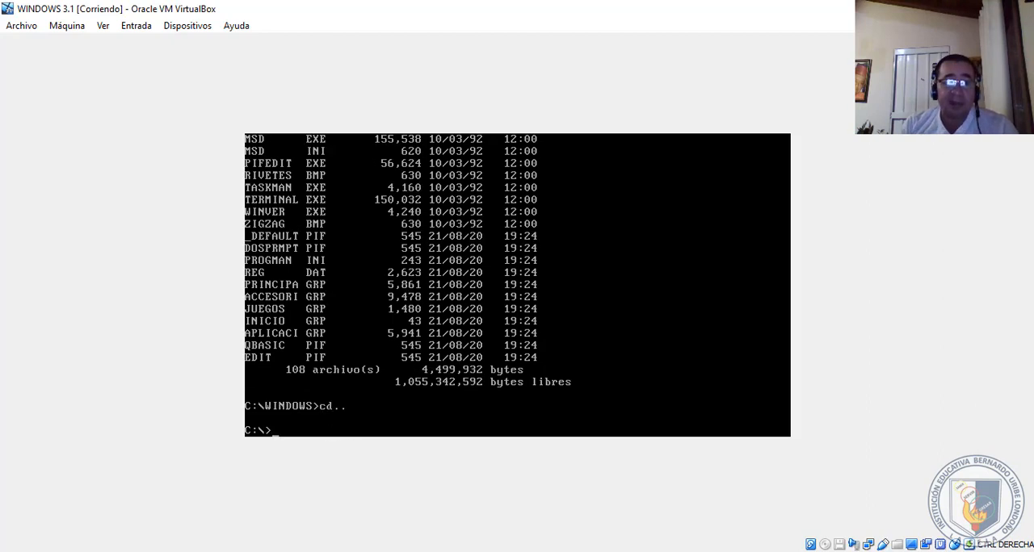
{"action": "key", "text": "Return"}
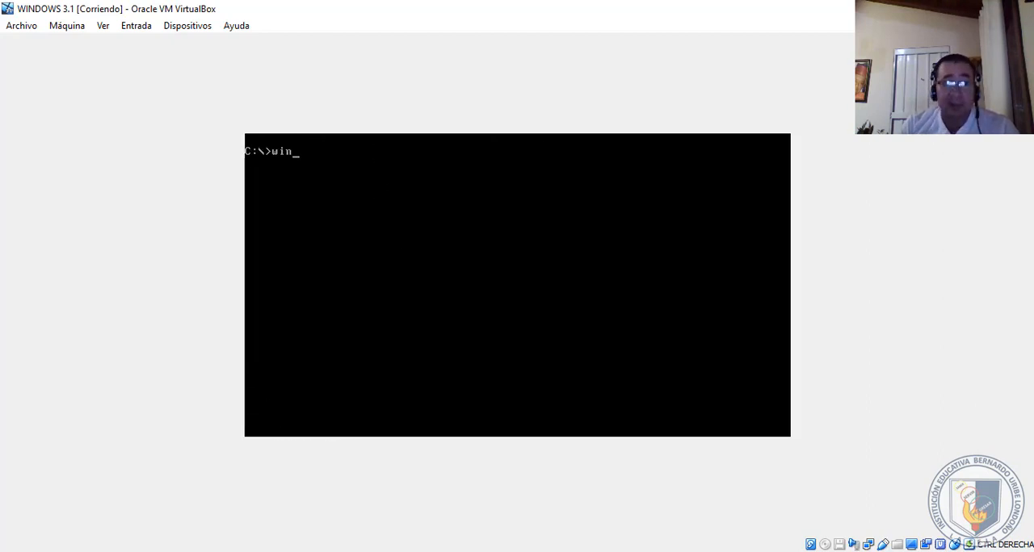
{"action": "key", "text": "Return"}
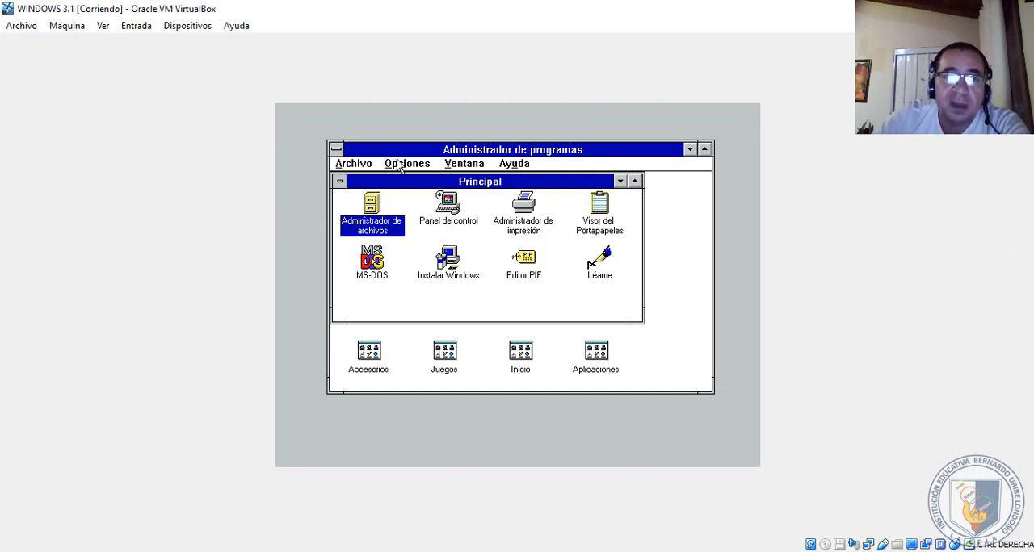
- Open Administrador de archivos from the Principal group and maximize its C:\WINDOWS directory window
{"action": "double_click", "coordinate": [373, 212]}
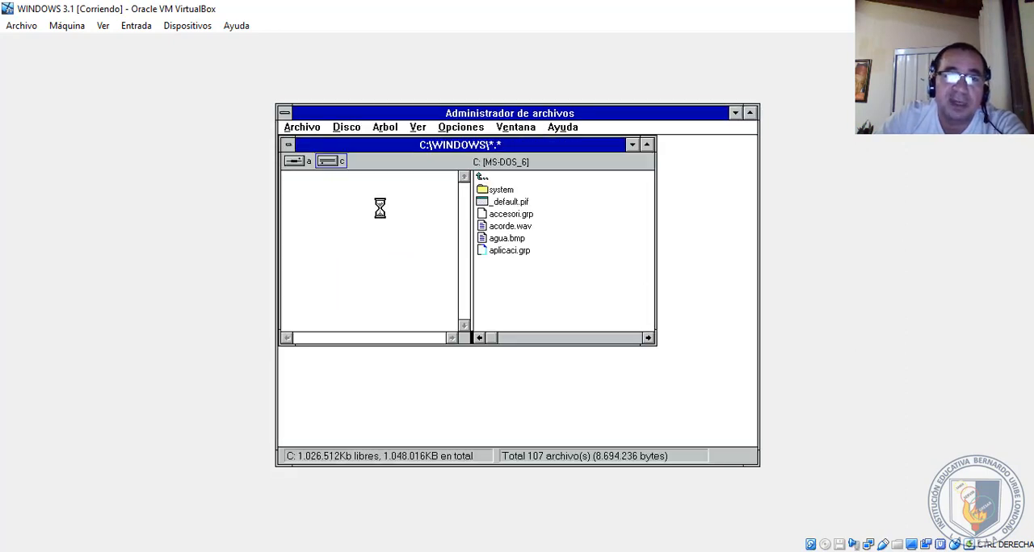
{"action": "left_click", "coordinate": [646, 145]}
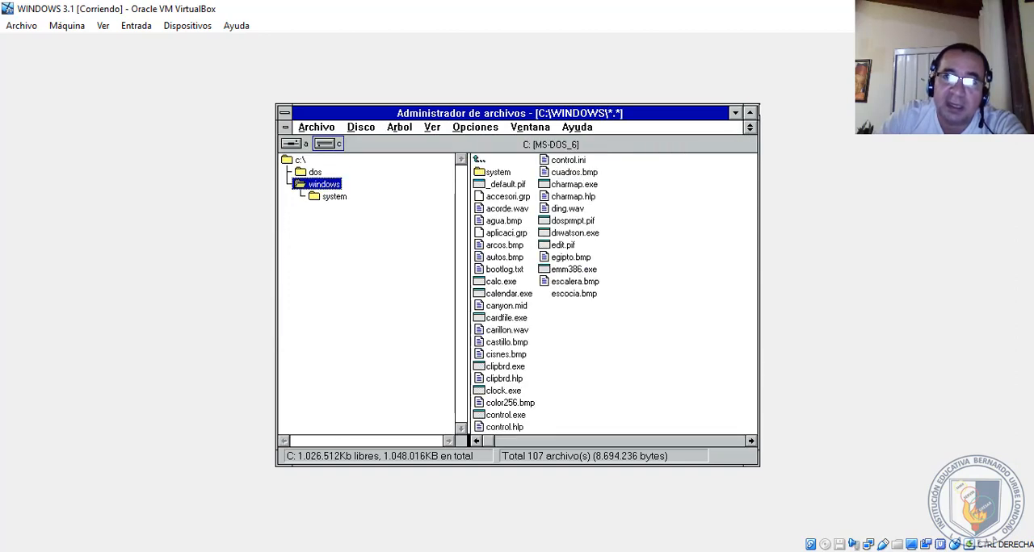
- Maximize Administrador de archivos and look through the C:\ root directory's folders and its autoexec.bat file
{"action": "left_click", "coordinate": [750, 114]}
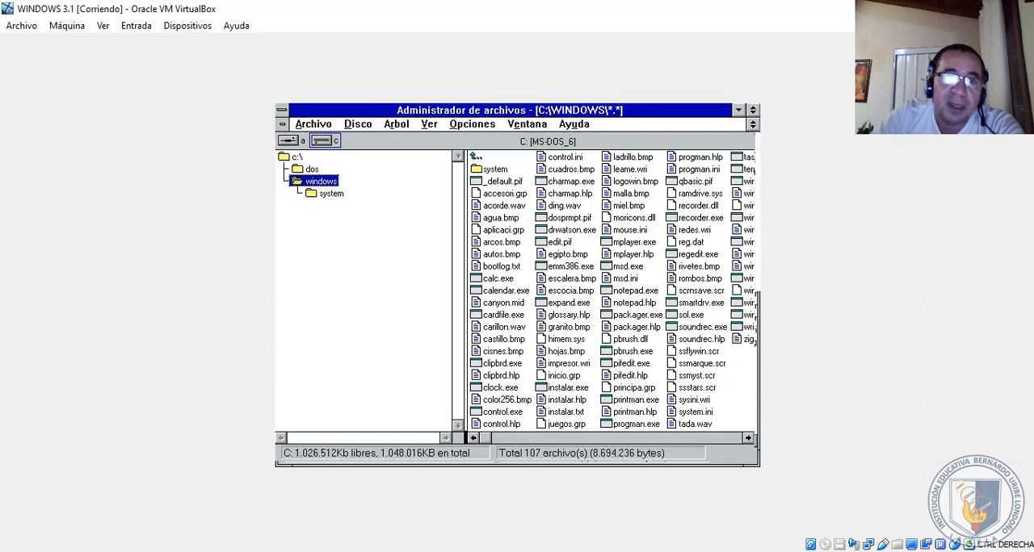
{"action": "left_click", "coordinate": [286, 159]}
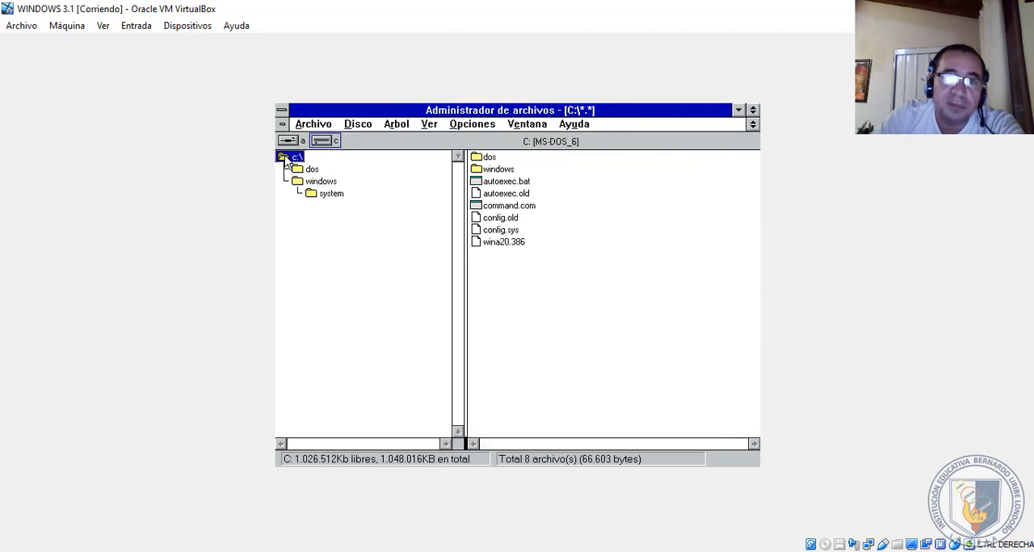
{"action": "left_click", "coordinate": [489, 158]}
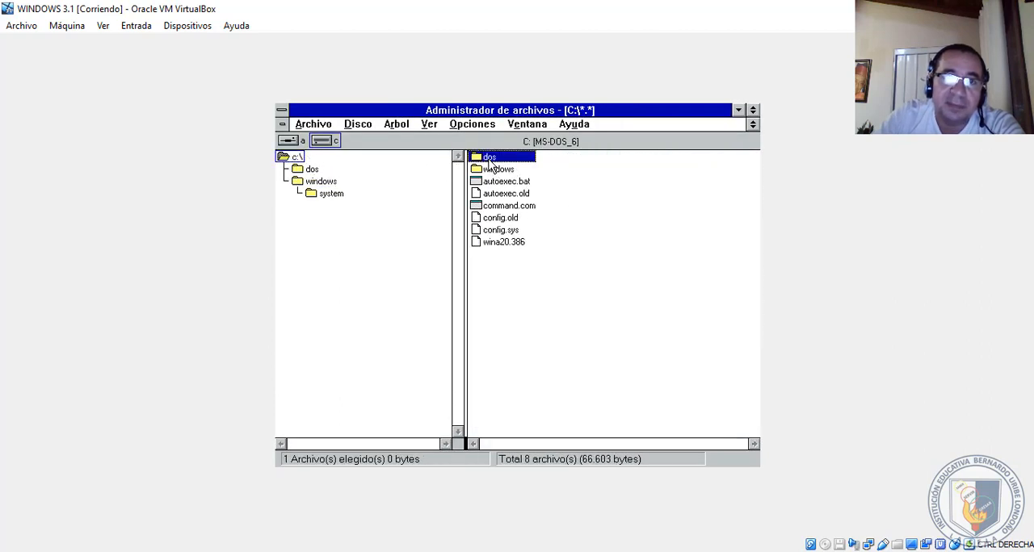
{"action": "left_click", "coordinate": [489, 171]}
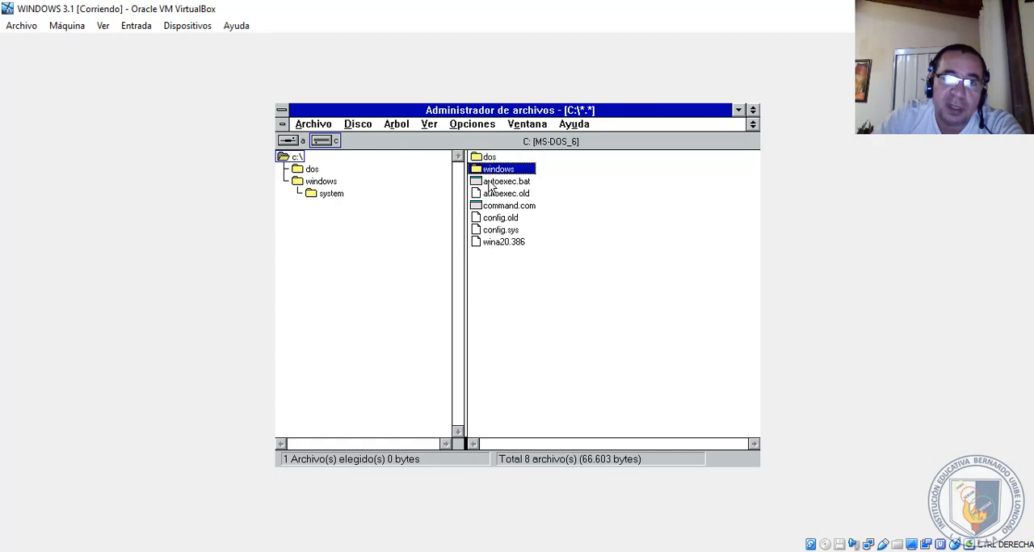
{"action": "left_click", "coordinate": [491, 182]}
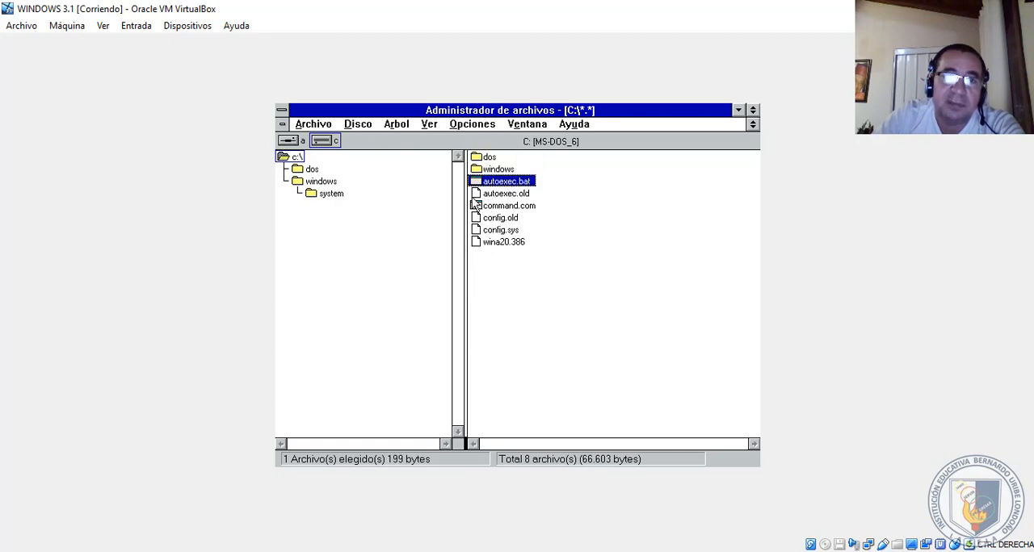
- Return to the C:\WINDOWS directory and look over its contents, including the system folder and _default.pif
{"action": "left_click", "coordinate": [302, 183]}
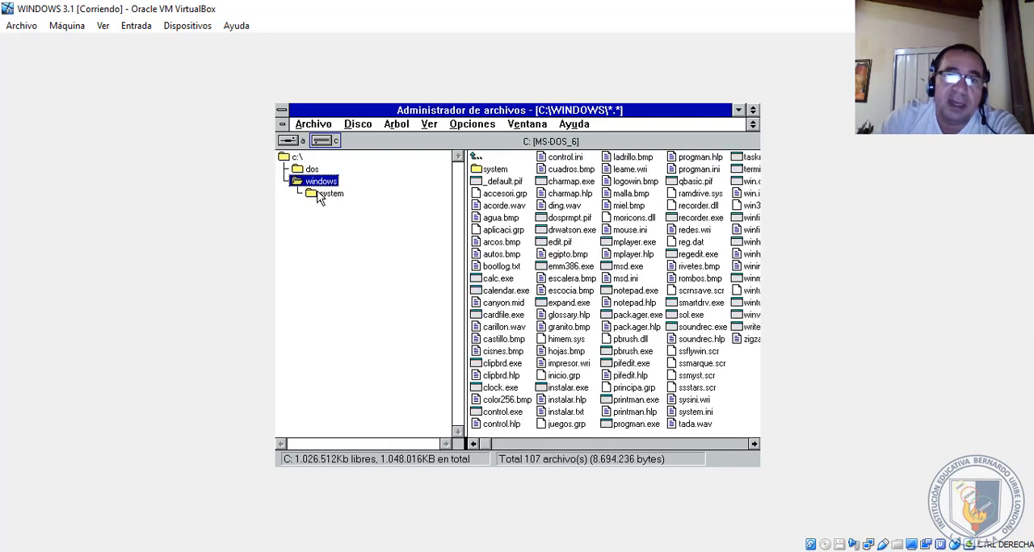
{"action": "left_click", "coordinate": [515, 184]}
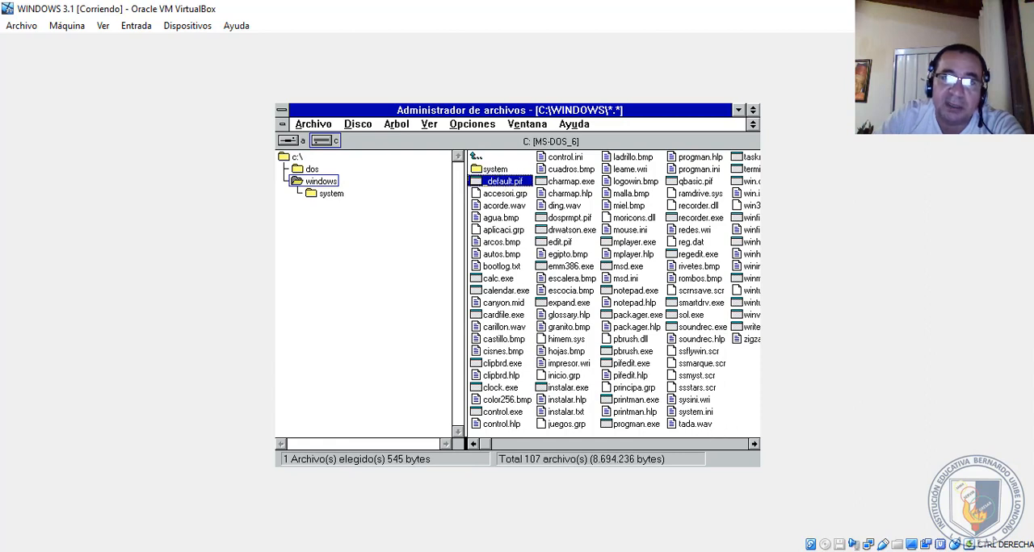
{"action": "left_click", "coordinate": [496, 170]}
{"action": "left_click", "coordinate": [495, 185]}
{"action": "left_click", "coordinate": [491, 173]}
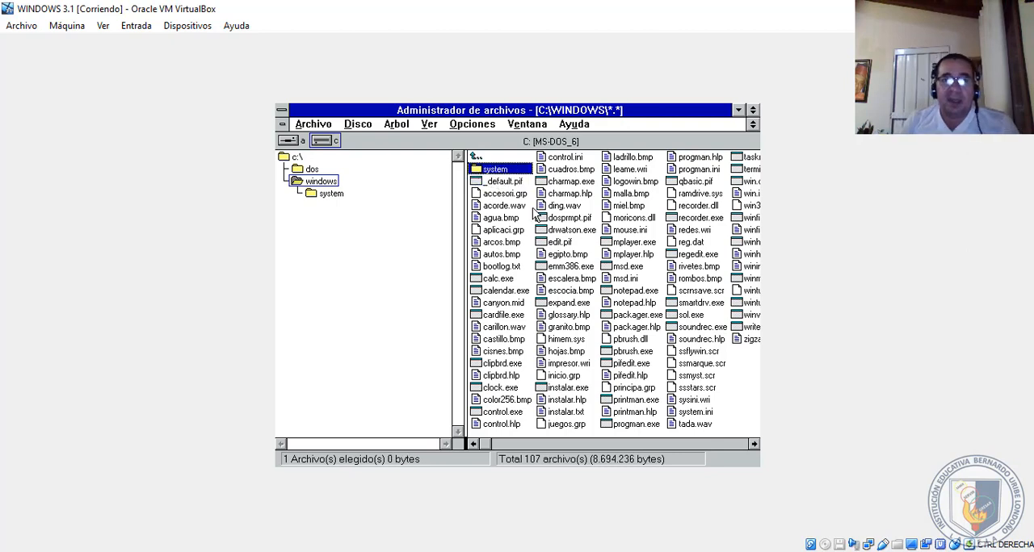
{"action": "key", "text": "Down"}
{"action": "key", "text": "Up"}
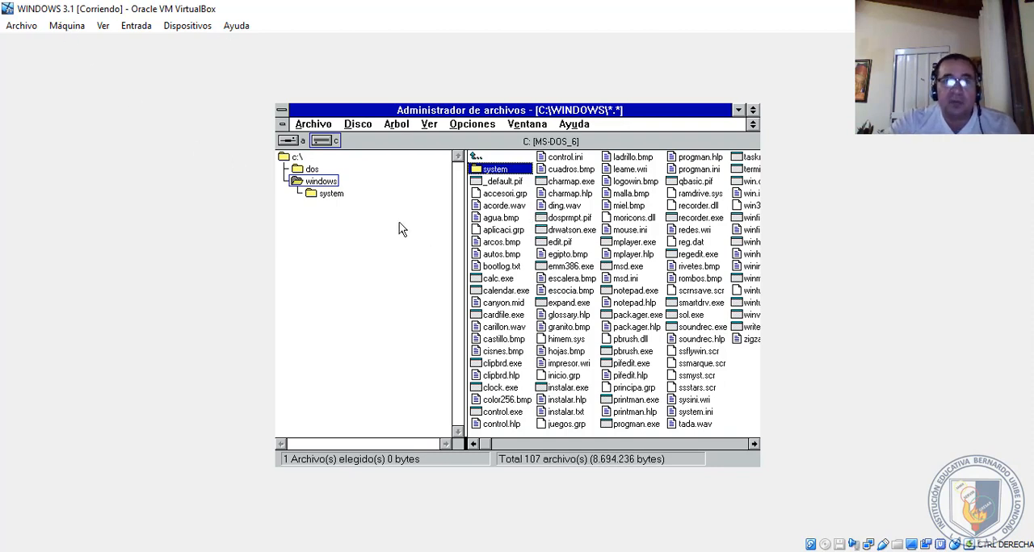
{"action": "left_click", "coordinate": [332, 181]}
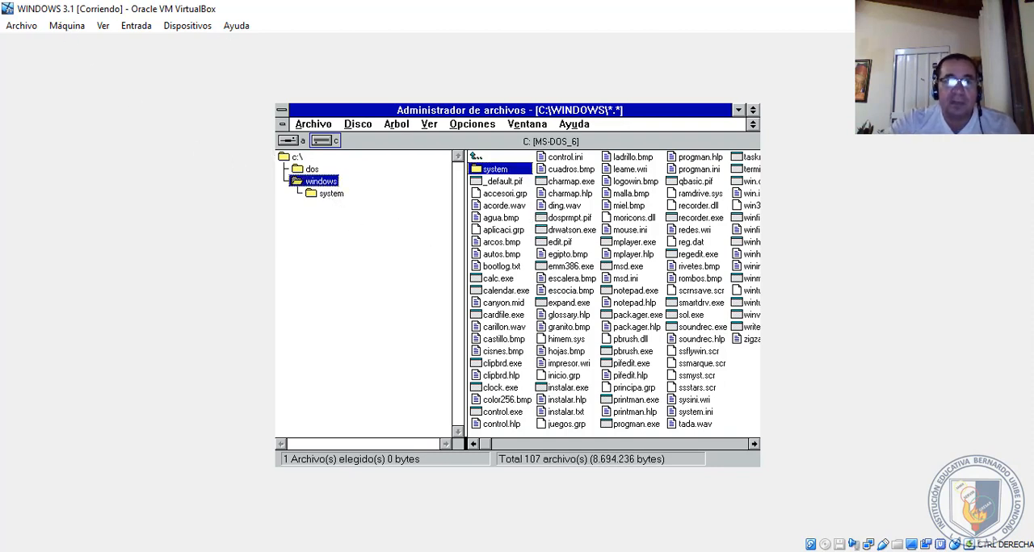
- Select every item in C:\WINDOWS from the system folder through zigzag.bmp
{"action": "left_click", "coordinate": [530, 172]}
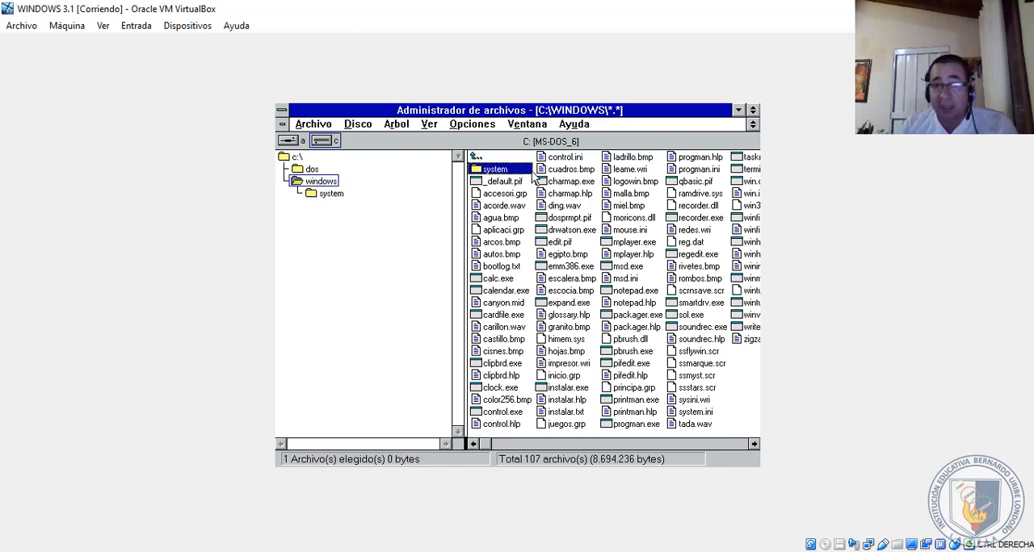
{"action": "left_click_drag", "start_coordinate": [533, 175], "coordinate": [745, 182]}
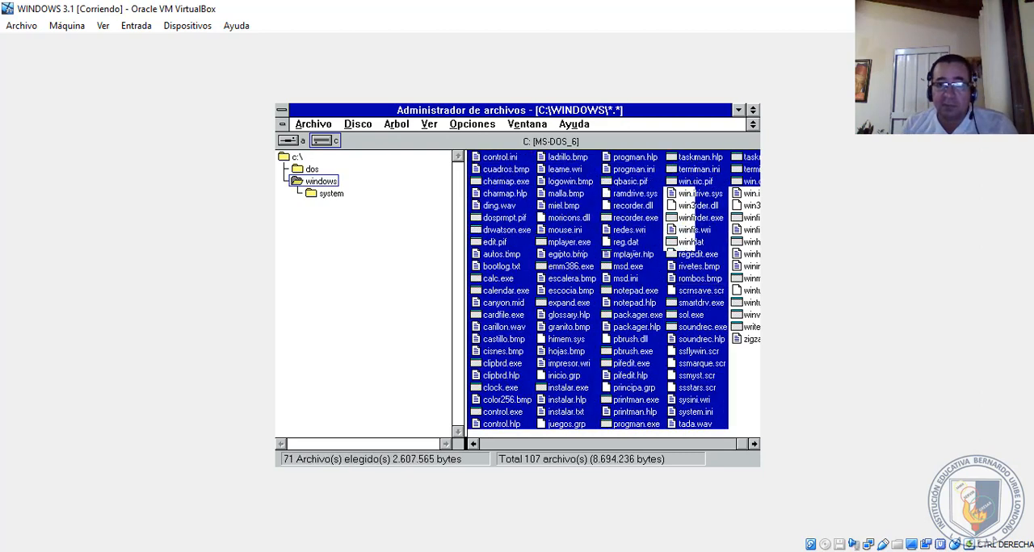
{"action": "key", "text": "shift+Down"}
{"action": "key", "text": "shift+Down"}
{"action": "key", "text": "shift+Down"}
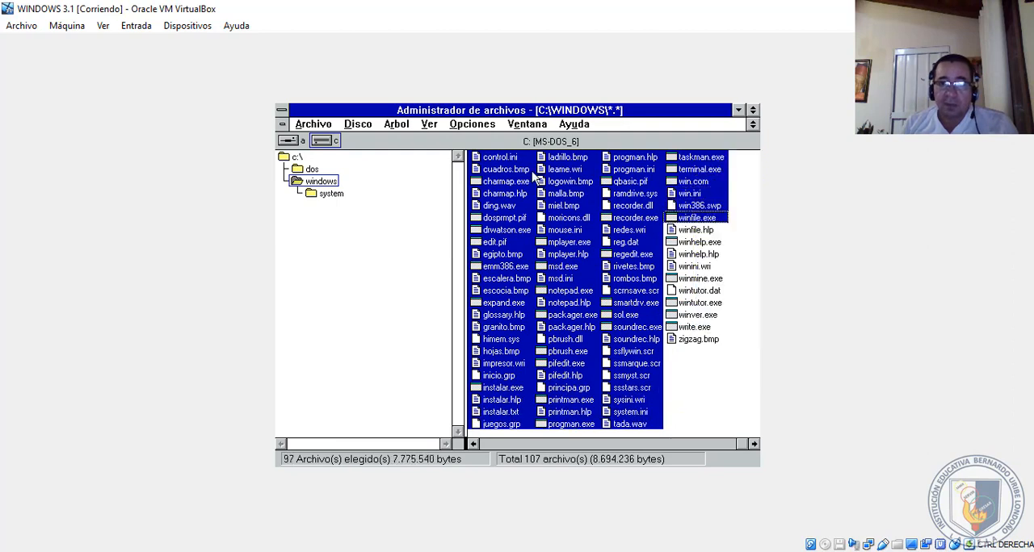
{"action": "key", "text": "shift+Down"}
{"action": "key", "text": "shift+Down"}
{"action": "key", "text": "shift+Down"}
{"action": "key", "text": "shift+Down"}
{"action": "key", "text": "shift+Down"}
{"action": "key", "text": "shift+Down"}
{"action": "key", "text": "shift+Down"}
{"action": "key", "text": "shift+Down"}
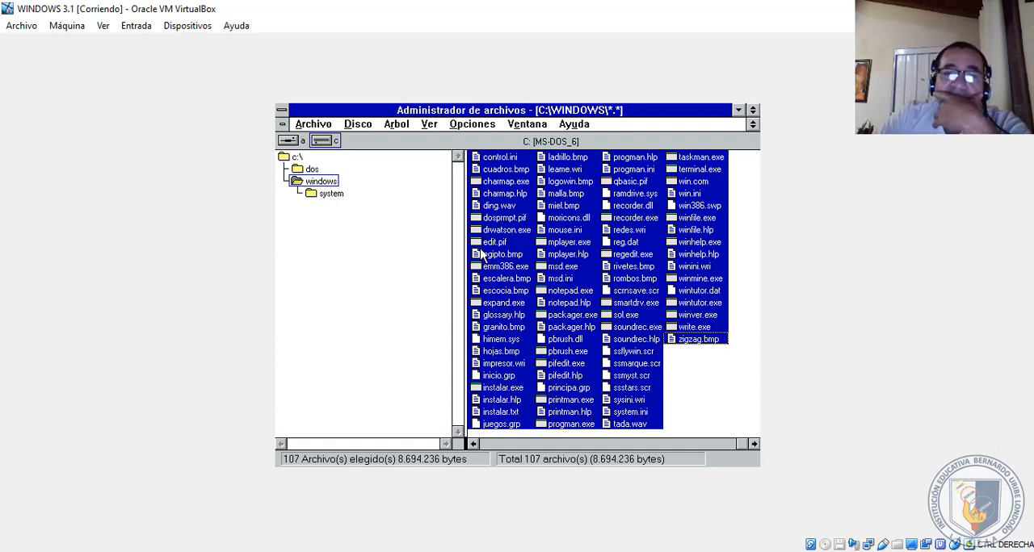
- Reduce the selection to mouse.ini and close Administrador de archivos
{"action": "left_click", "coordinate": [554, 233]}
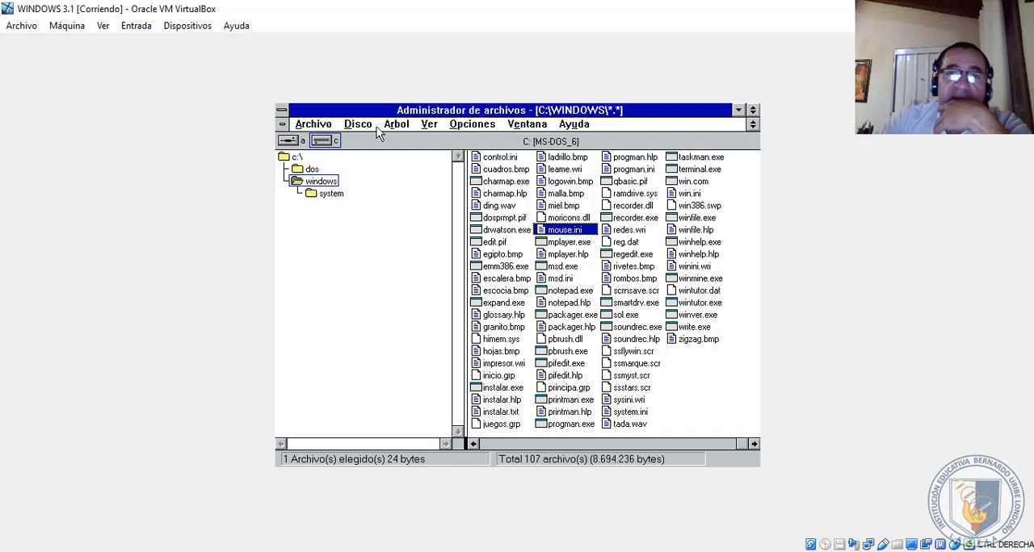
{"action": "left_click", "coordinate": [282, 126]}
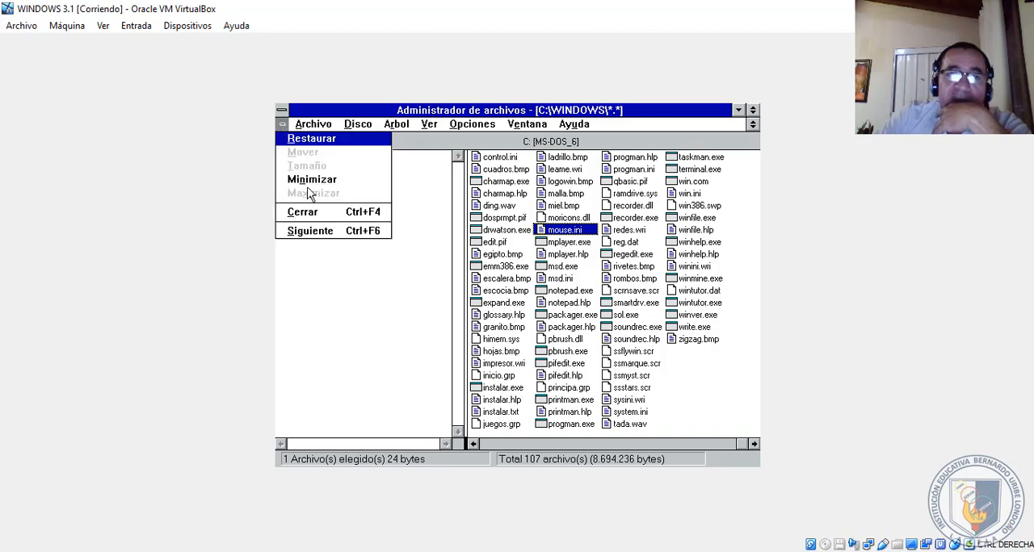
{"action": "key", "text": "Escape"}
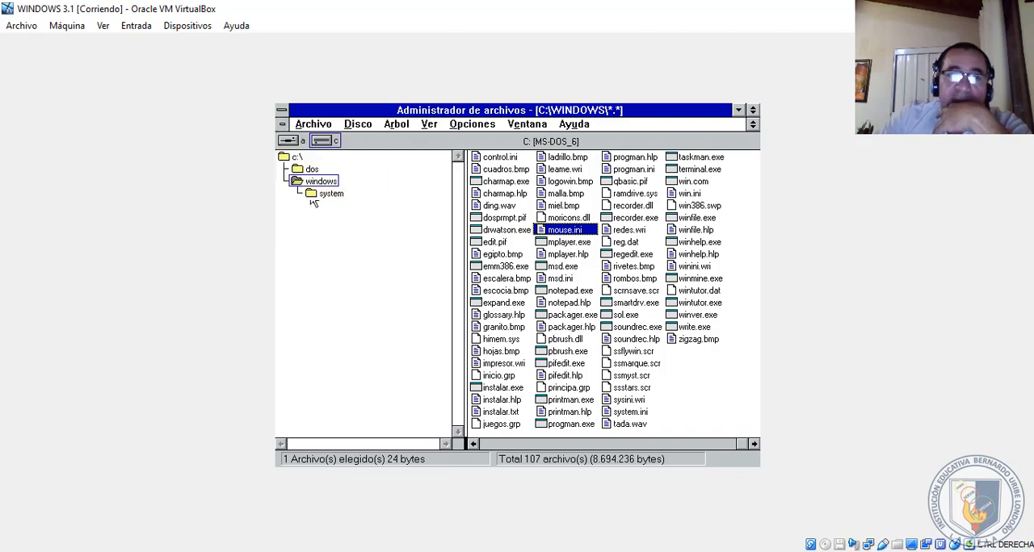
{"action": "left_click", "coordinate": [281, 111]}
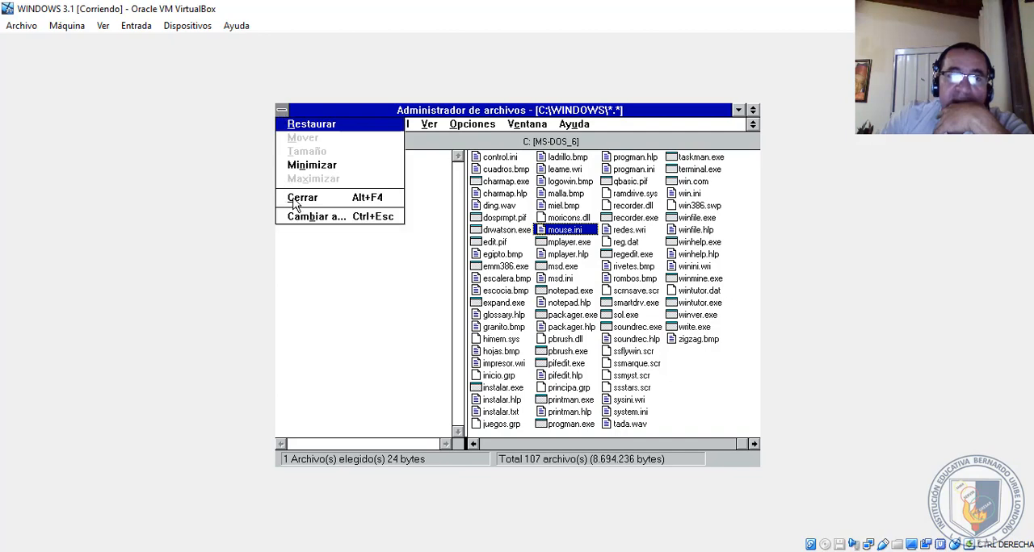
{"action": "left_click", "coordinate": [295, 198]}
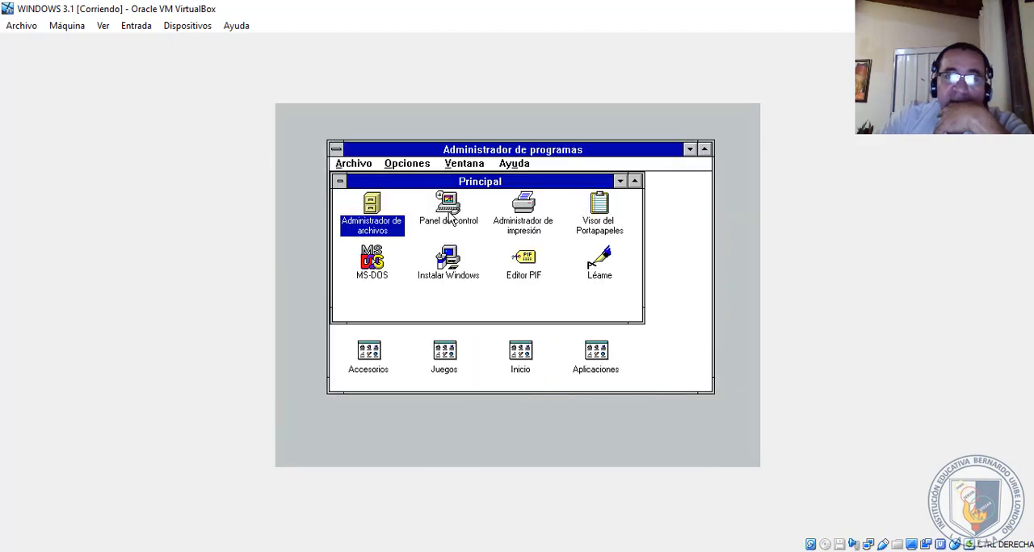
- Open the Color settings in Panel de control and choose the Azteca colour combination
{"action": "left_click", "coordinate": [450, 219]}
{"action": "double_click", "coordinate": [448, 215]}
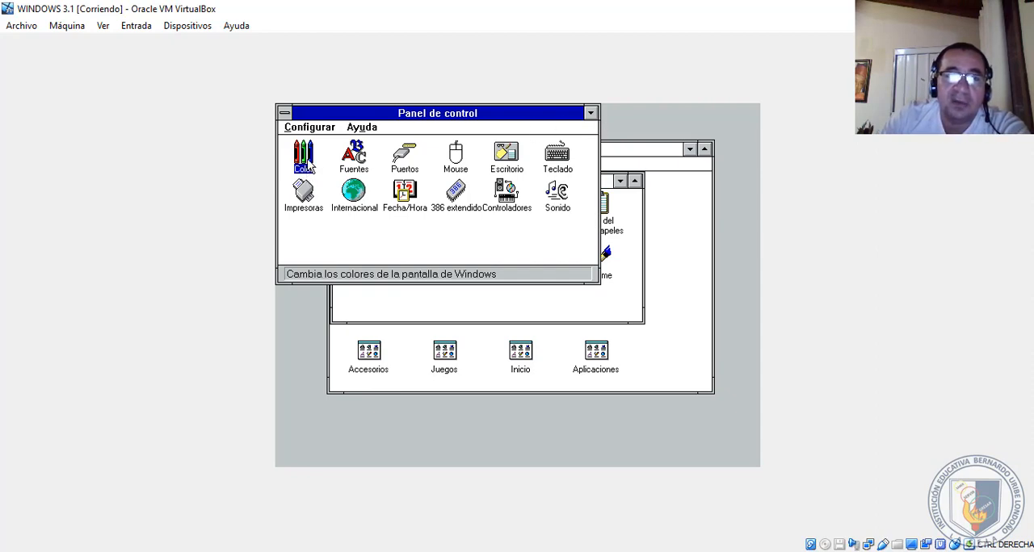
{"action": "double_click", "coordinate": [304, 158]}
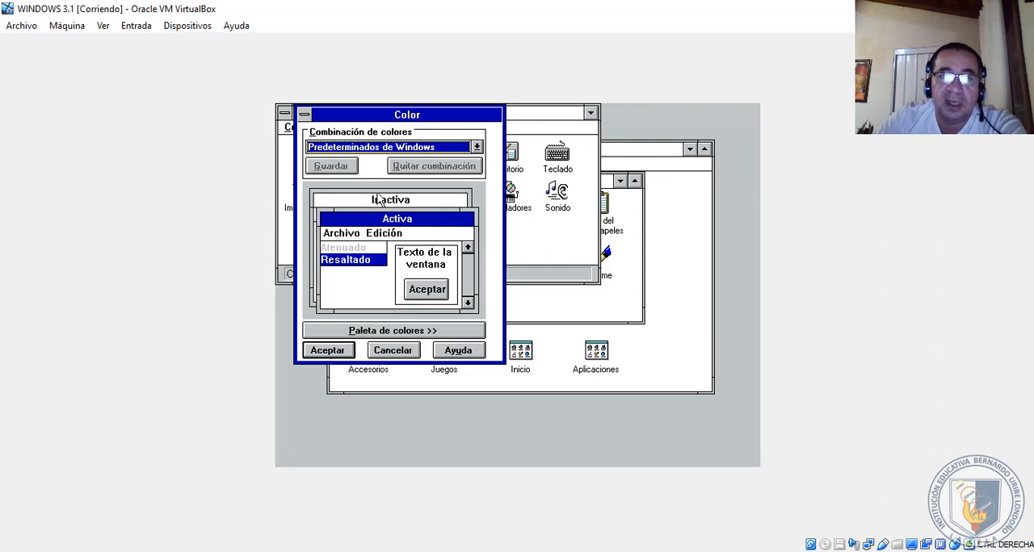
{"action": "left_click", "coordinate": [389, 149]}
{"action": "left_click", "coordinate": [336, 181]}
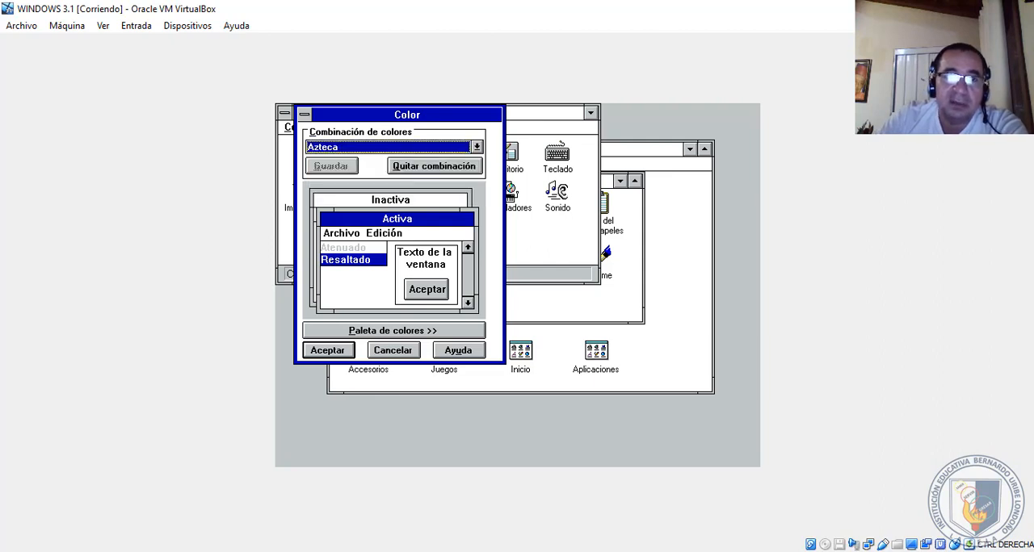
- Set the Escritorio element to bright green from the basic colours and apply the colour scheme
{"action": "left_click", "coordinate": [394, 333]}
{"action": "left_click", "coordinate": [562, 215]}
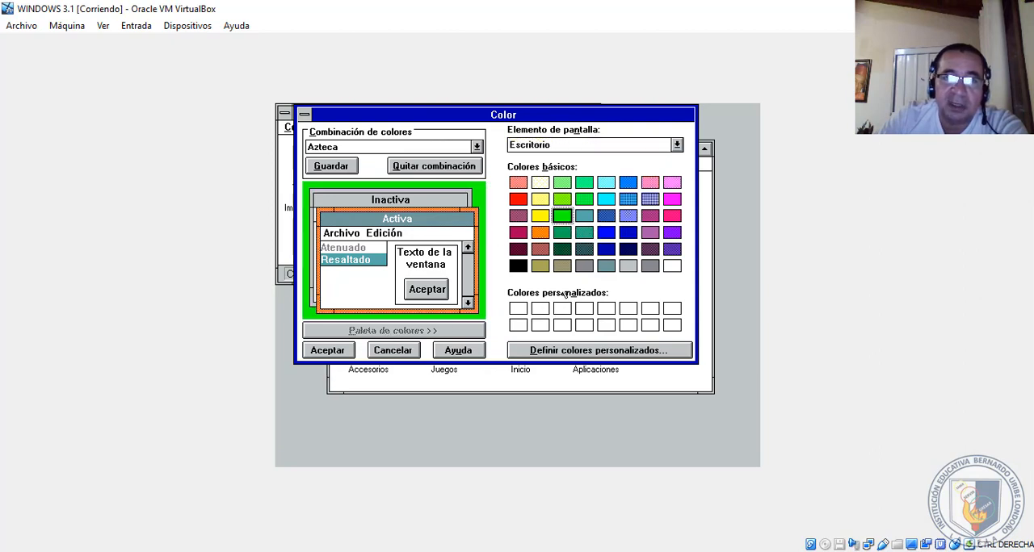
{"action": "left_click", "coordinate": [560, 349]}
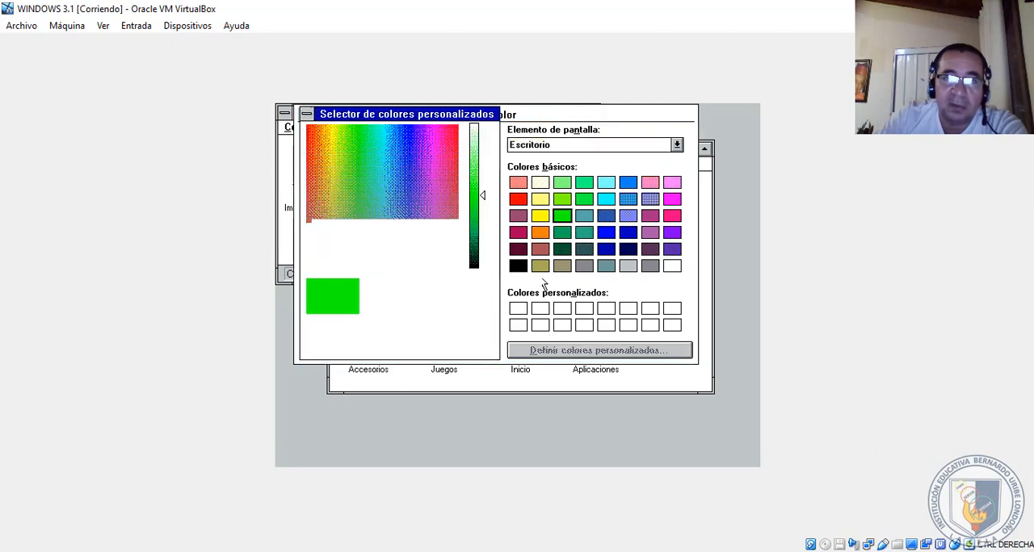
{"action": "left_click", "coordinate": [329, 347]}
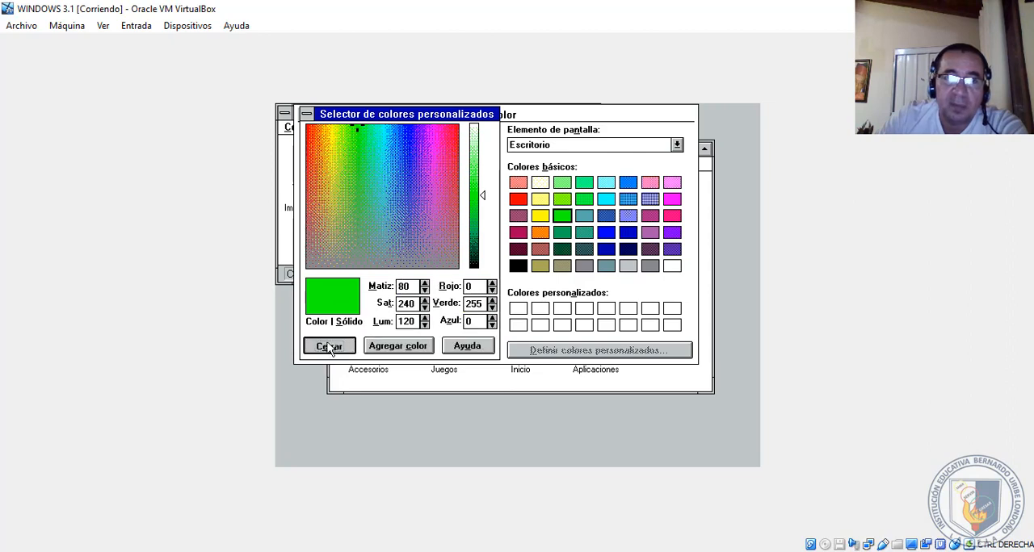
{"action": "left_click", "coordinate": [327, 349]}
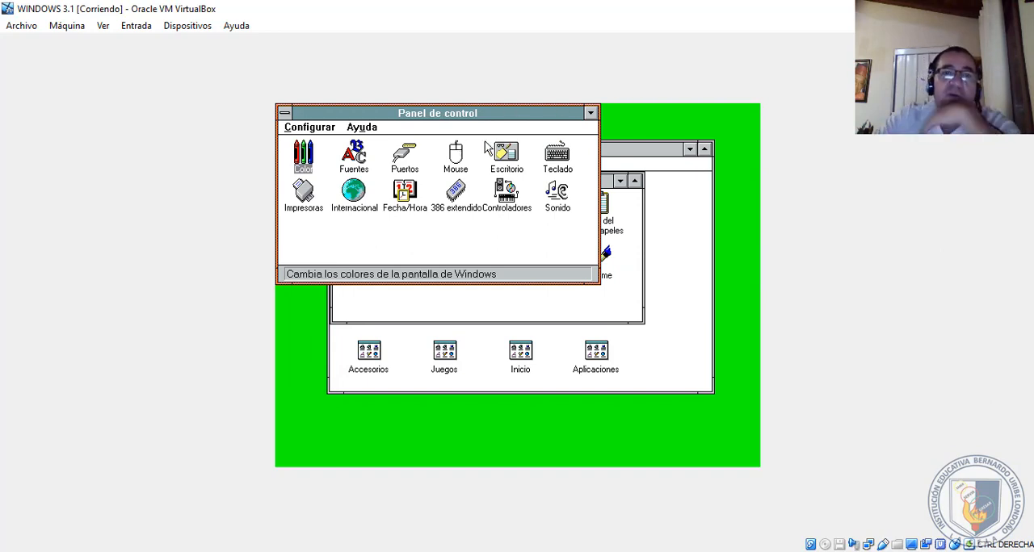
- Review the installed fonts under Fuentes and the serial ports under Puertos, cancelling both dialogs without changes
{"action": "left_click", "coordinate": [369, 159]}
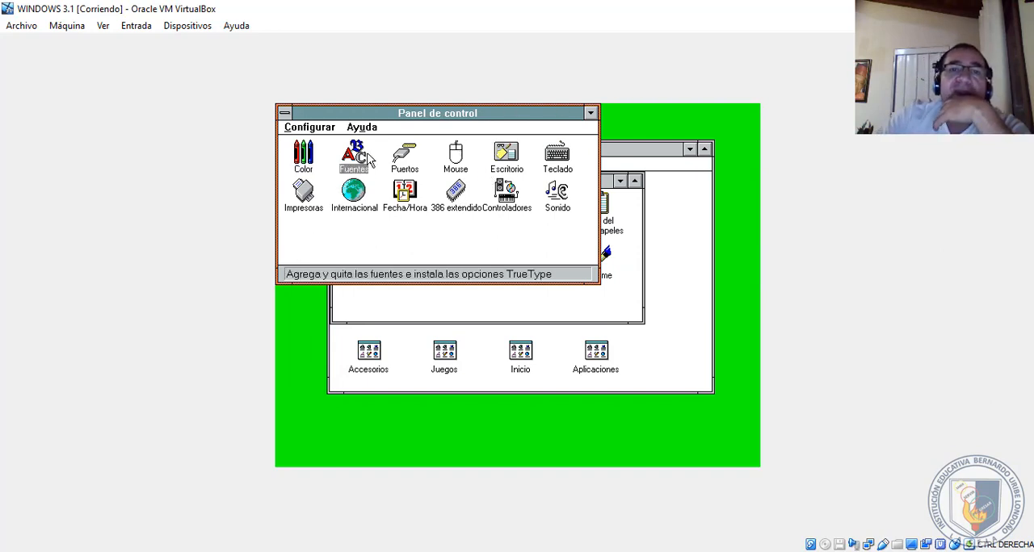
{"action": "double_click", "coordinate": [353, 159]}
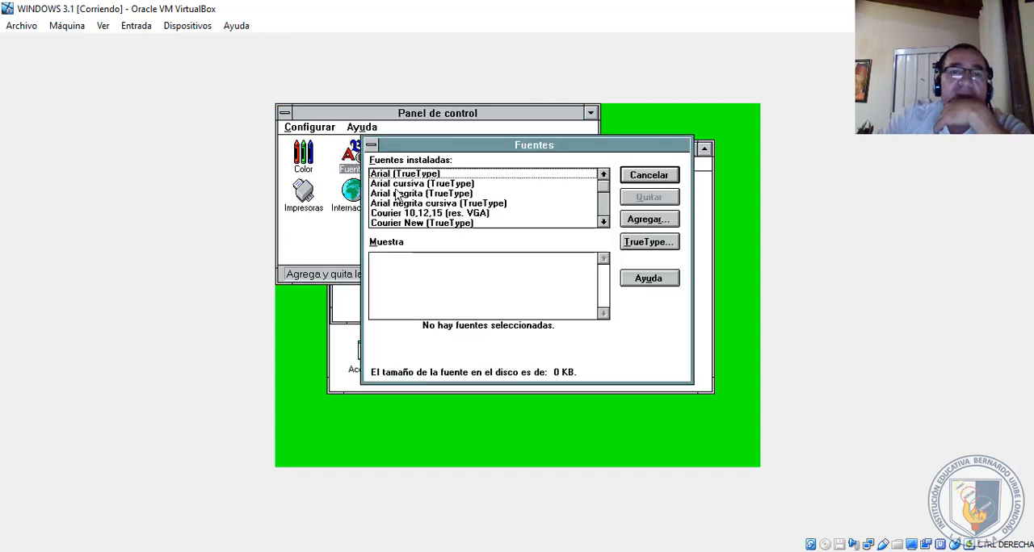
{"action": "left_click", "coordinate": [604, 222]}
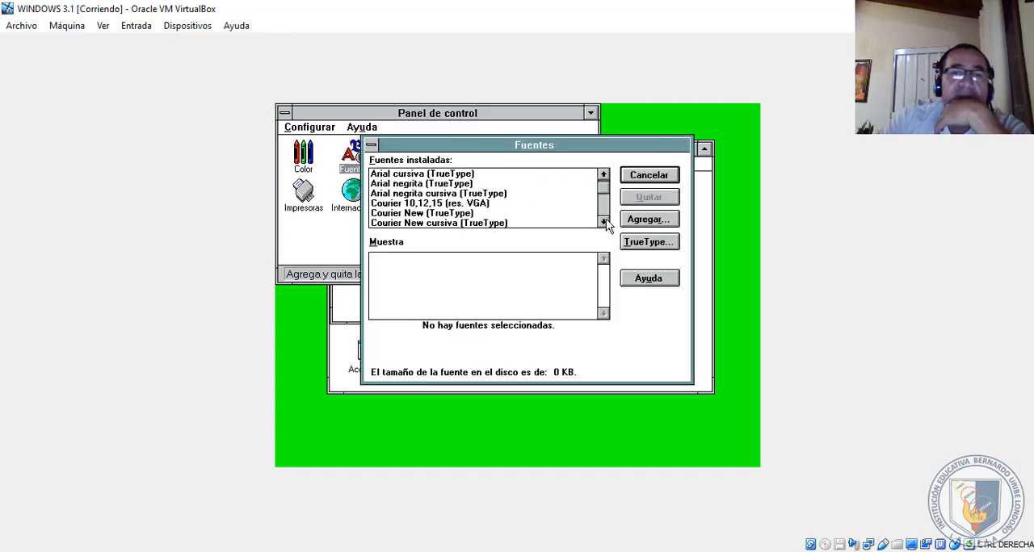
{"action": "left_click_drag", "start_coordinate": [604, 221], "coordinate": [604, 184]}
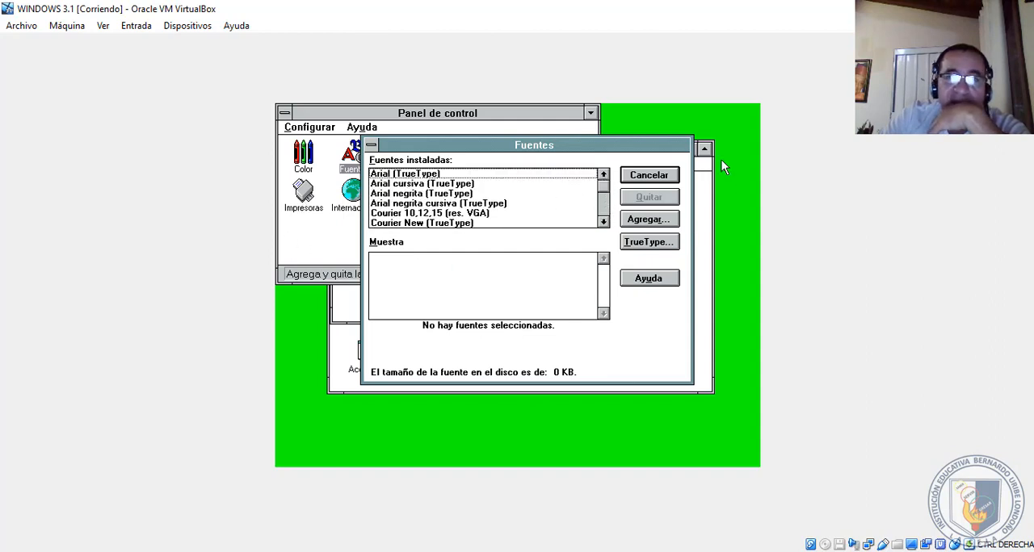
{"action": "left_click", "coordinate": [661, 175]}
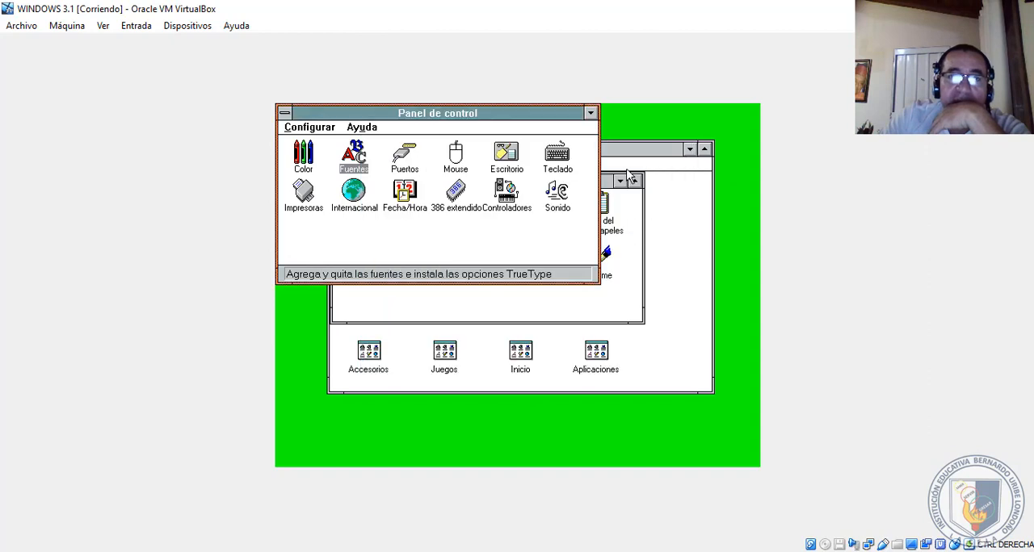
{"action": "double_click", "coordinate": [405, 158]}
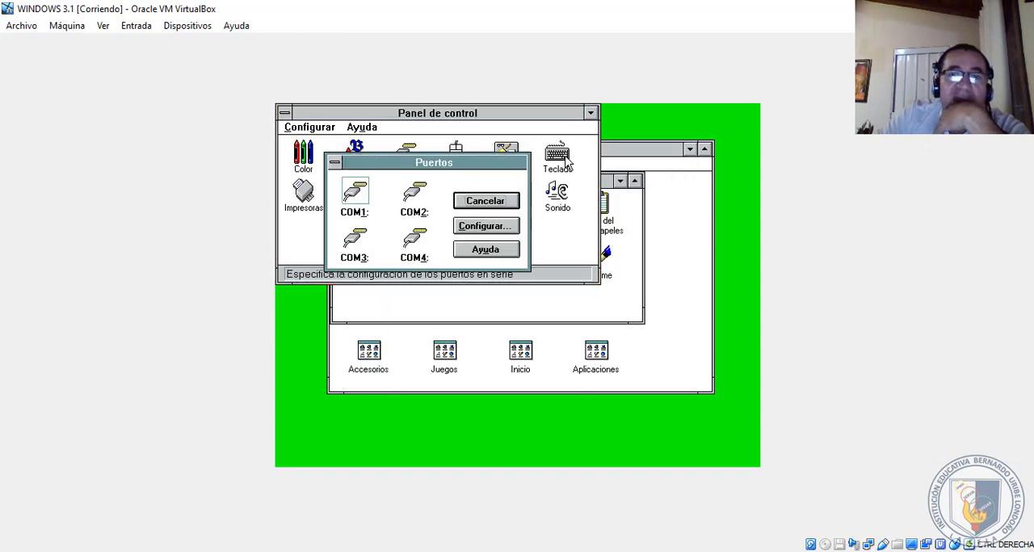
{"action": "left_click", "coordinate": [507, 206]}
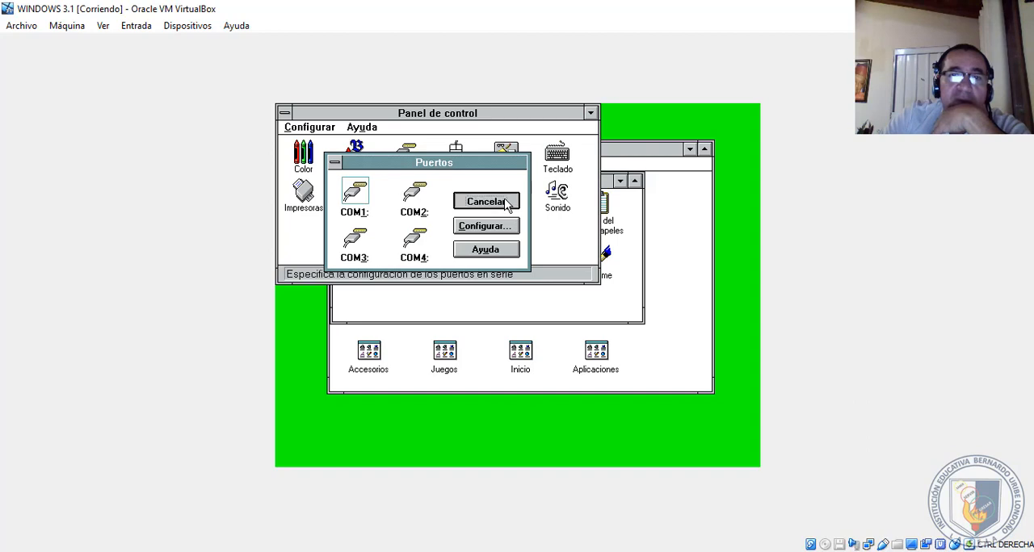
- Open the Mouse settings in Panel de control and move both the tracking speed and double-click speed slightly toward Despacio
{"action": "left_click", "coordinate": [453, 163]}
{"action": "double_click", "coordinate": [453, 163]}
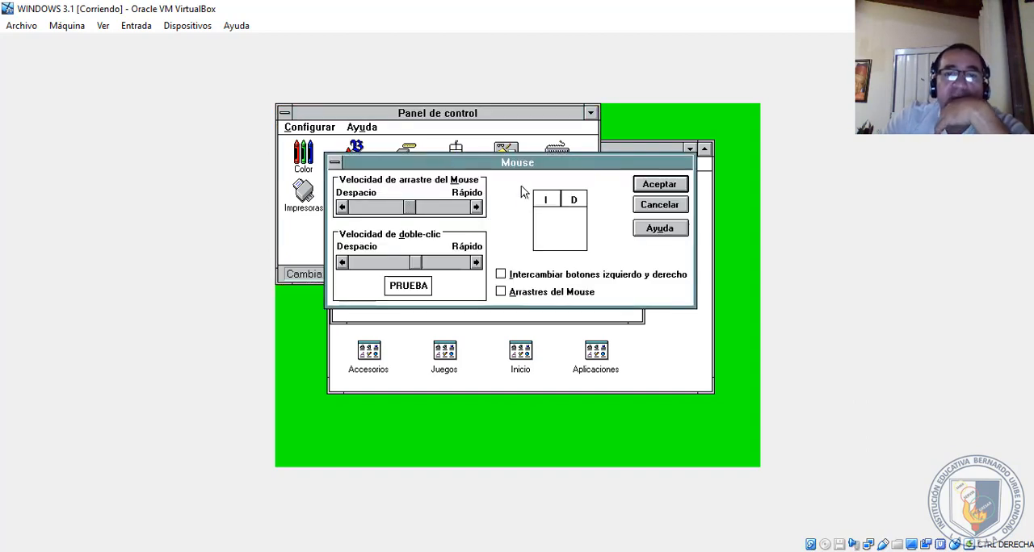
{"action": "right_click", "coordinate": [495, 189]}
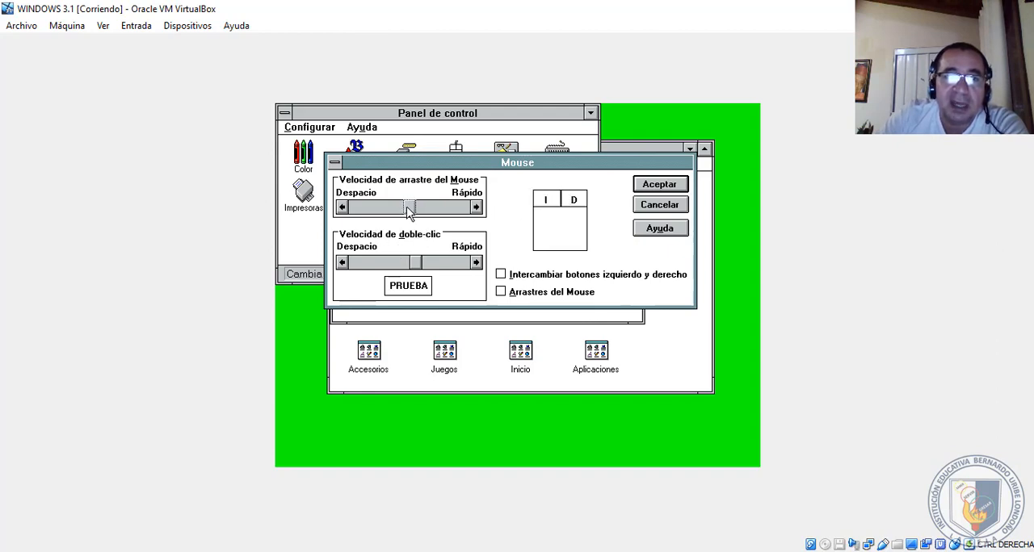
{"action": "left_click_drag", "start_coordinate": [409, 211], "coordinate": [390, 213]}
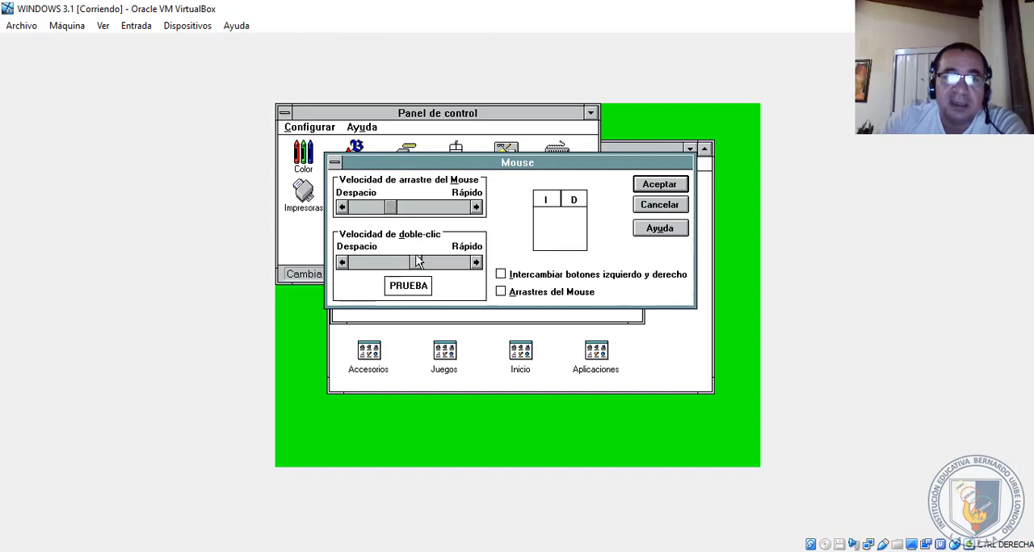
{"action": "left_click_drag", "start_coordinate": [418, 267], "coordinate": [392, 265]}
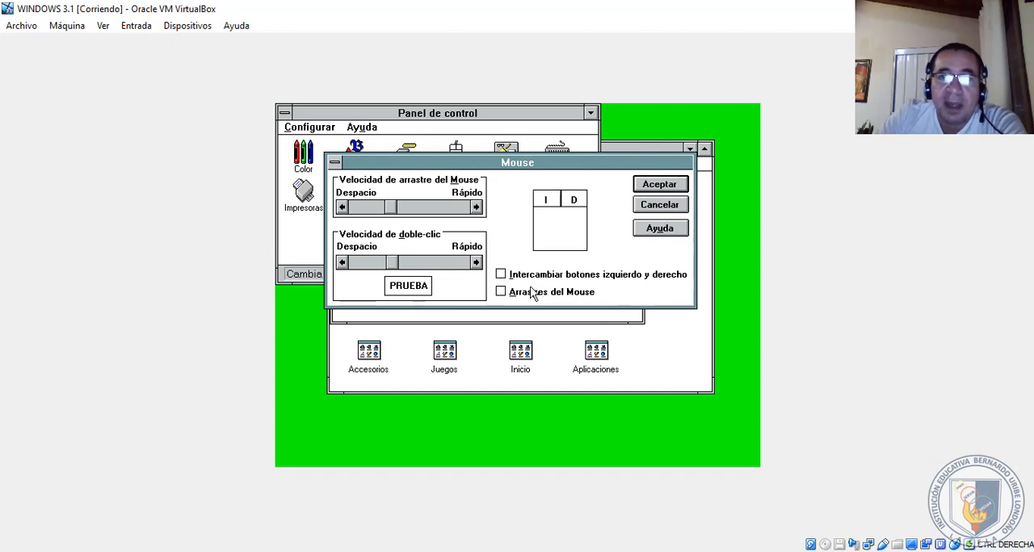
- Try swapping the left and right mouse buttons, turn the swap off again and accept the mouse settings
{"action": "left_click", "coordinate": [503, 276]}
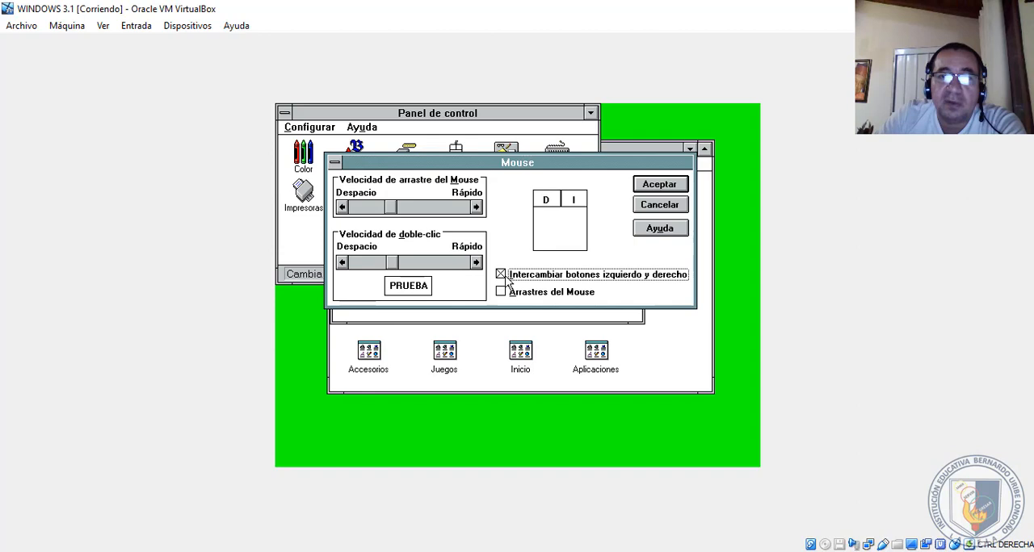
{"action": "right_click", "coordinate": [578, 264]}
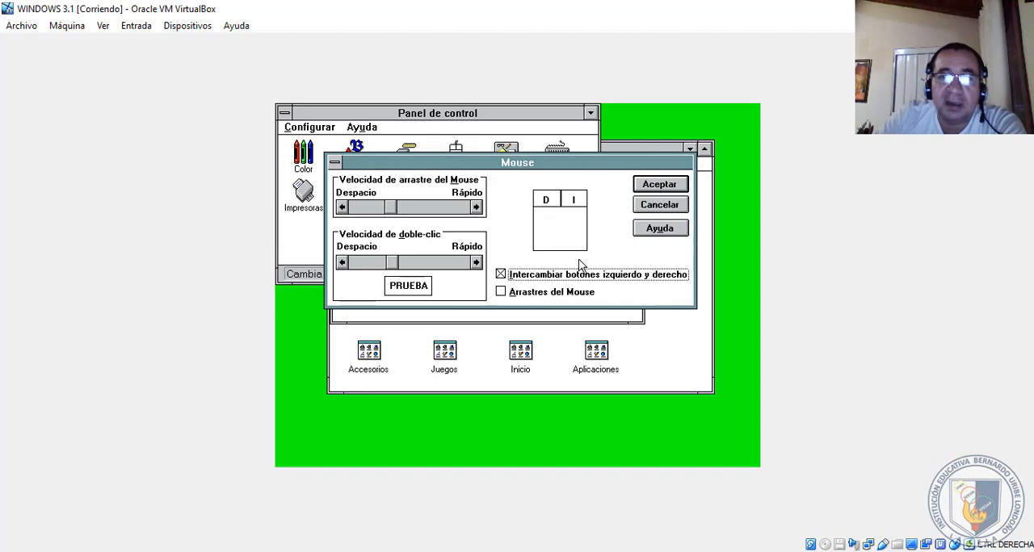
{"action": "right_click", "coordinate": [507, 277]}
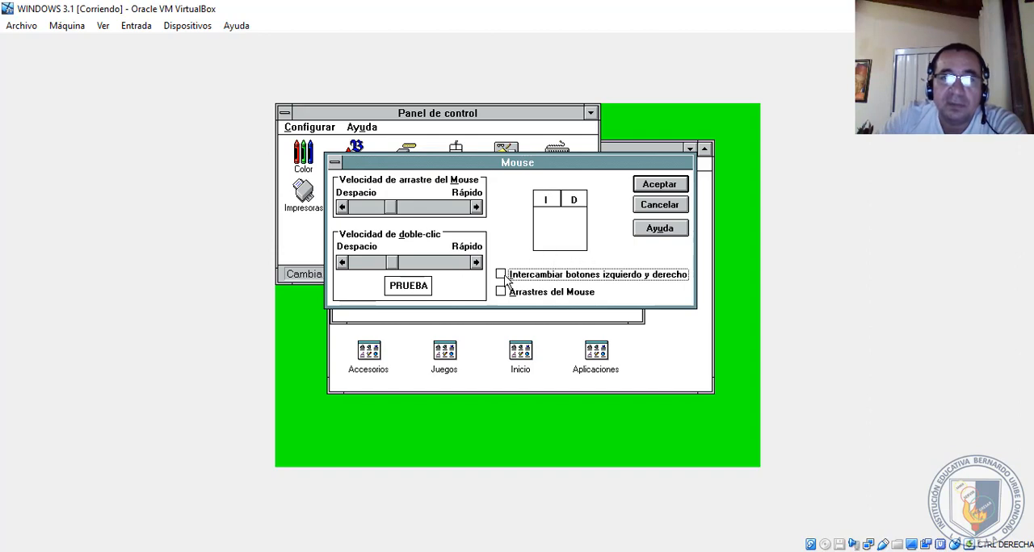
{"action": "left_click", "coordinate": [663, 189]}
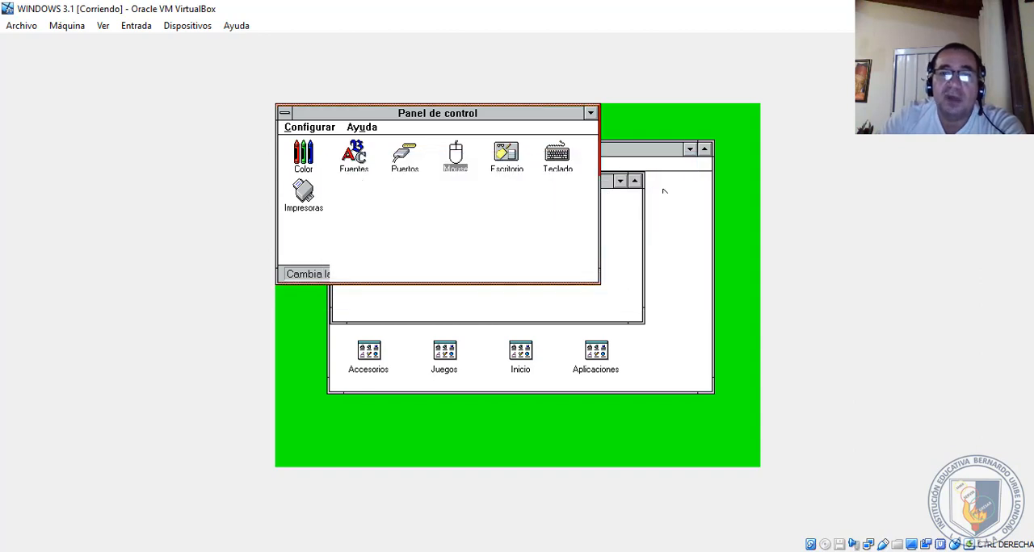
- Open Administrador de impresión from the Principal group, minimize it to the desktop and view its window menu without choosing a command
{"action": "left_click", "coordinate": [664, 191]}
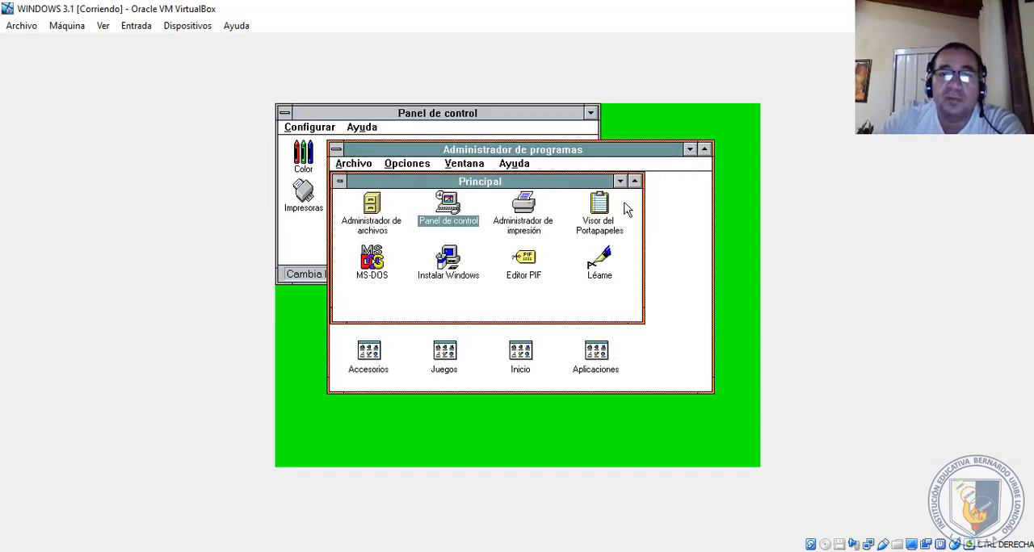
{"action": "double_click", "coordinate": [523, 206]}
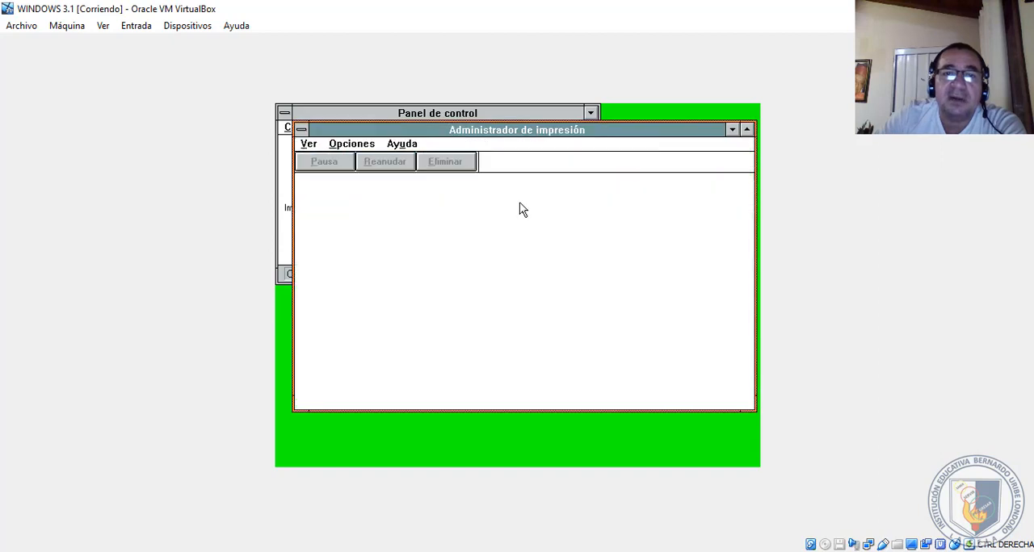
{"action": "left_click", "coordinate": [732, 130]}
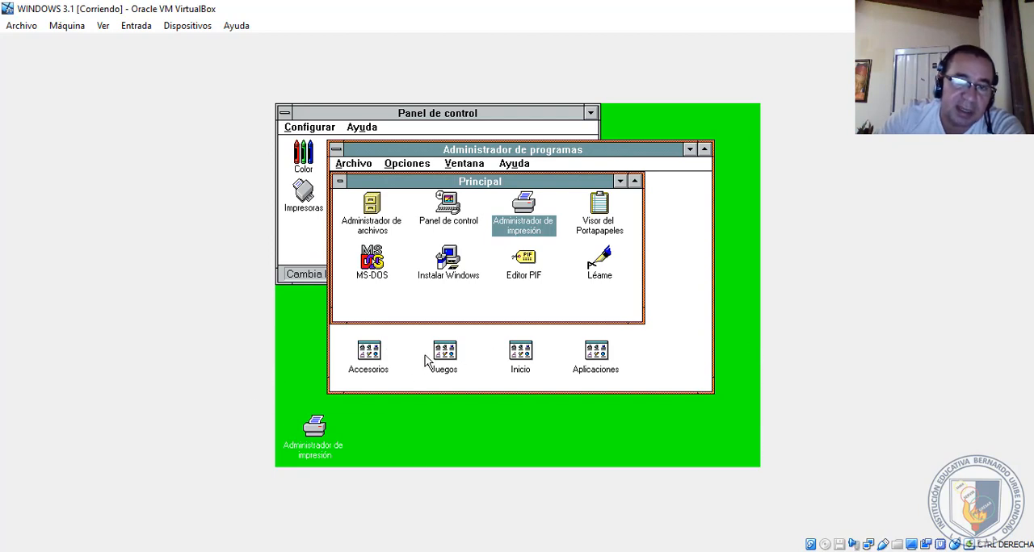
{"action": "left_click", "coordinate": [345, 440]}
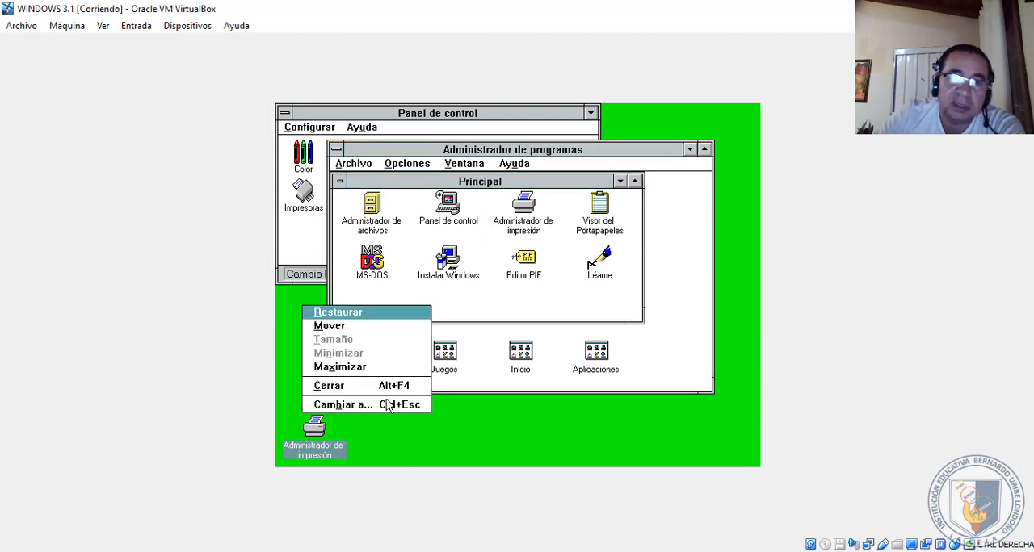
{"action": "left_click", "coordinate": [525, 457]}
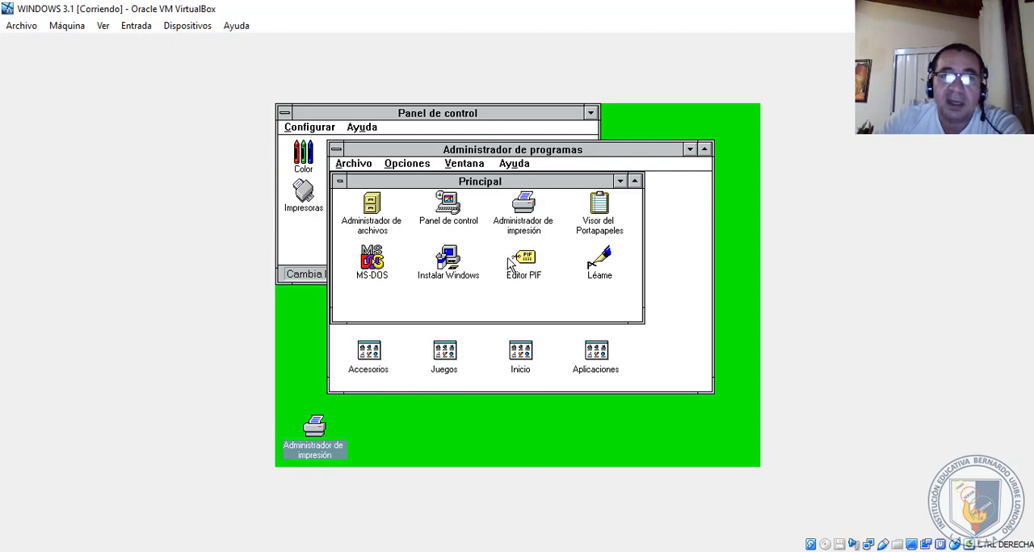
- Start an MS-DOS session from the Principal group
{"action": "left_click", "coordinate": [393, 261]}
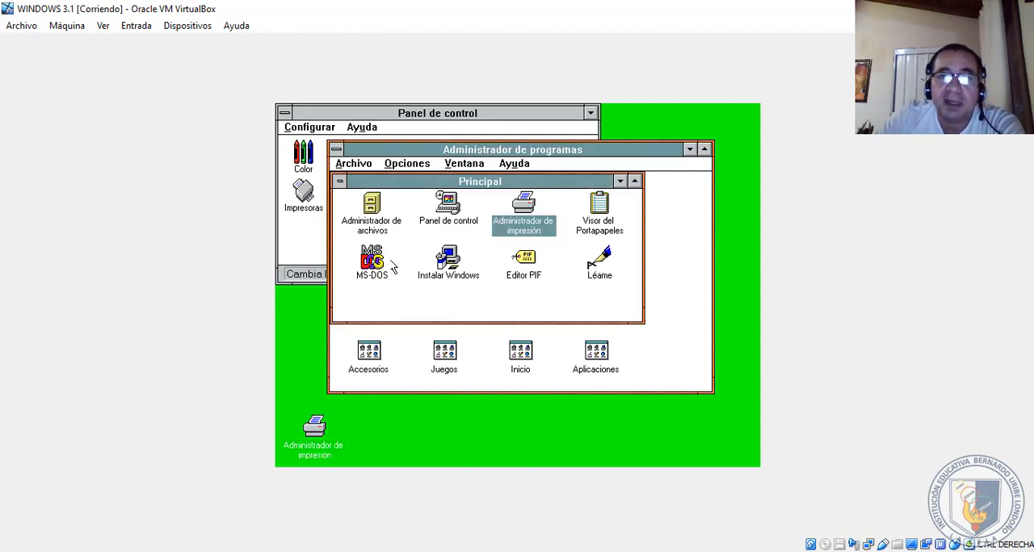
{"action": "double_click", "coordinate": [393, 267]}
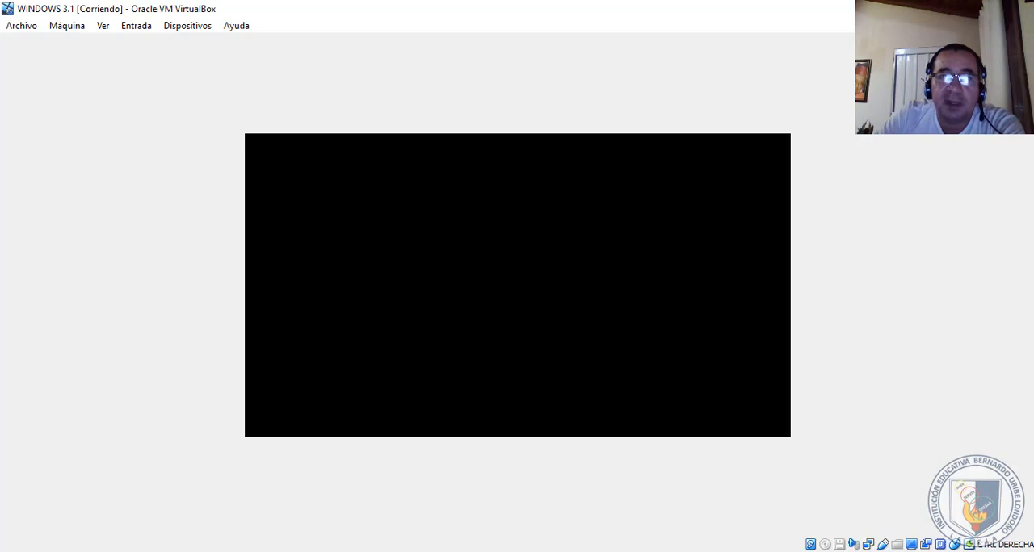
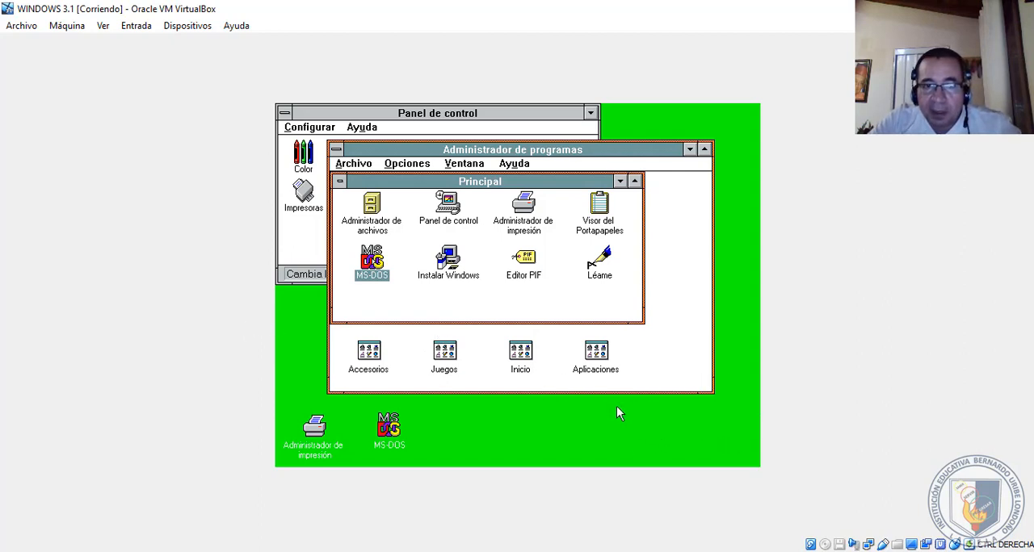
- Open the Accesorios group, maximize it within Administrador de programas and start Bloc de notas
{"action": "left_click", "coordinate": [356, 372]}
{"action": "double_click", "coordinate": [368, 370]}
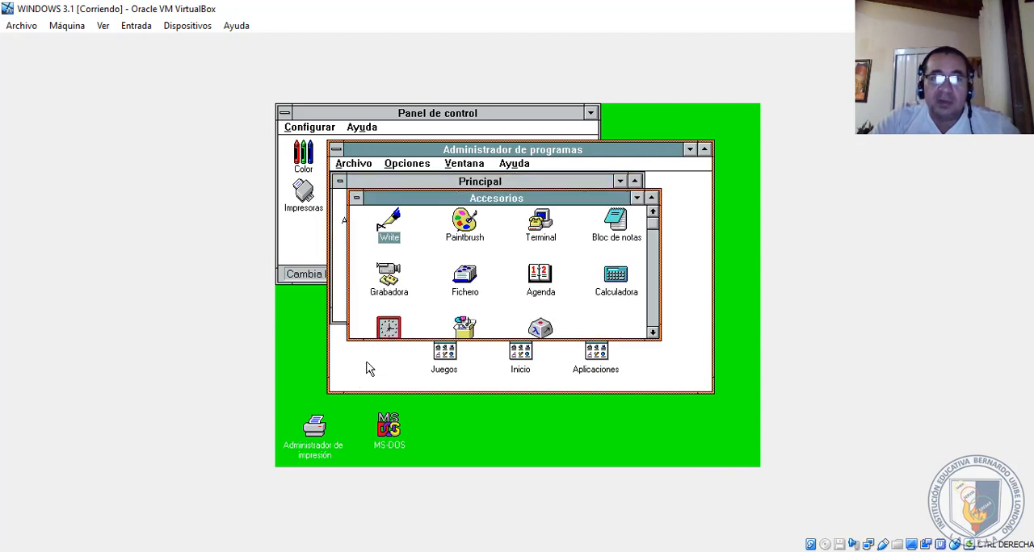
{"action": "left_click", "coordinate": [651, 198]}
{"action": "left_click", "coordinate": [610, 196]}
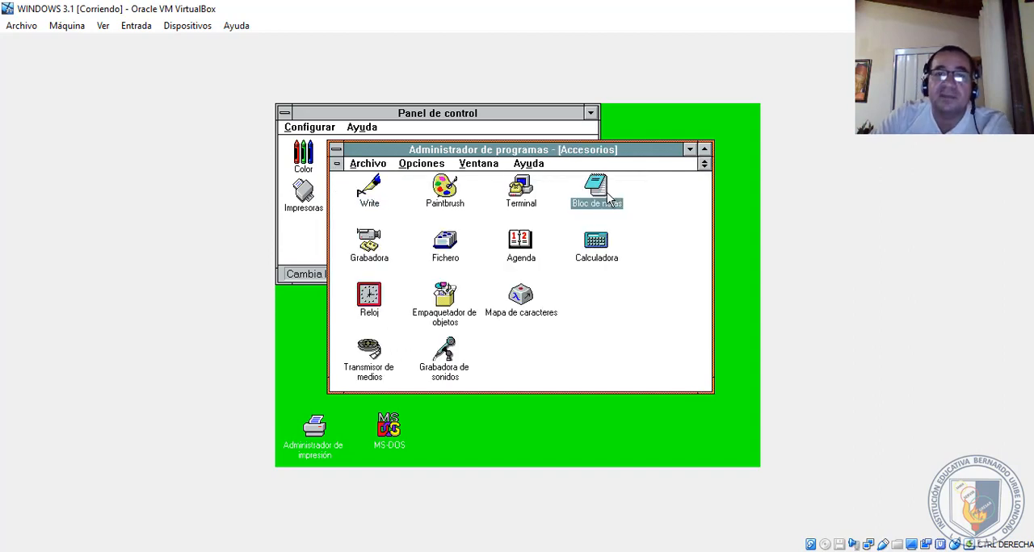
{"action": "double_click", "coordinate": [610, 196]}
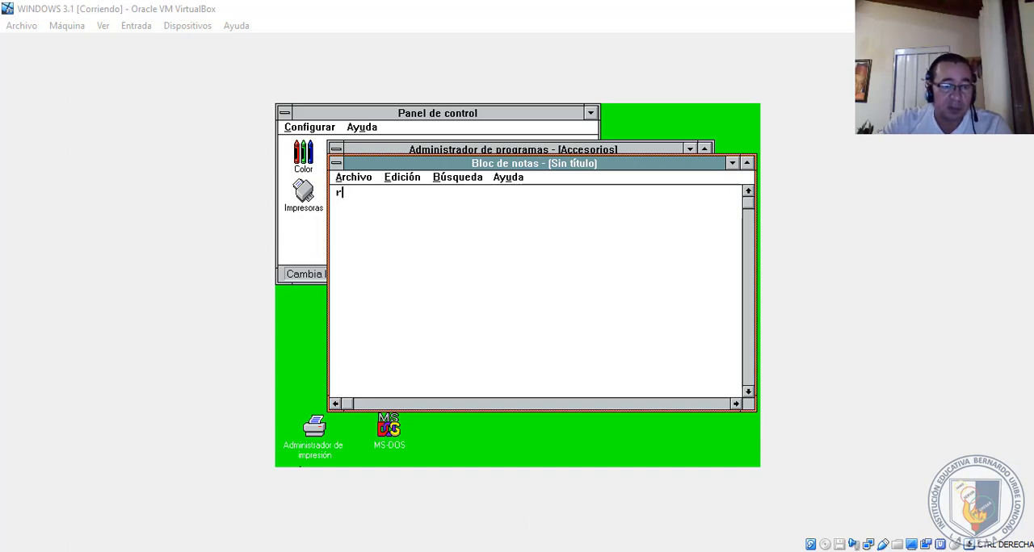
- Run notepad on the host computer to compare it with the Windows 3.1 version, move its window, and return to the virtual machine
{"action": "left_click", "coordinate": [16, 551]}
{"action": "mouse_move", "coordinate": [25, 549]}
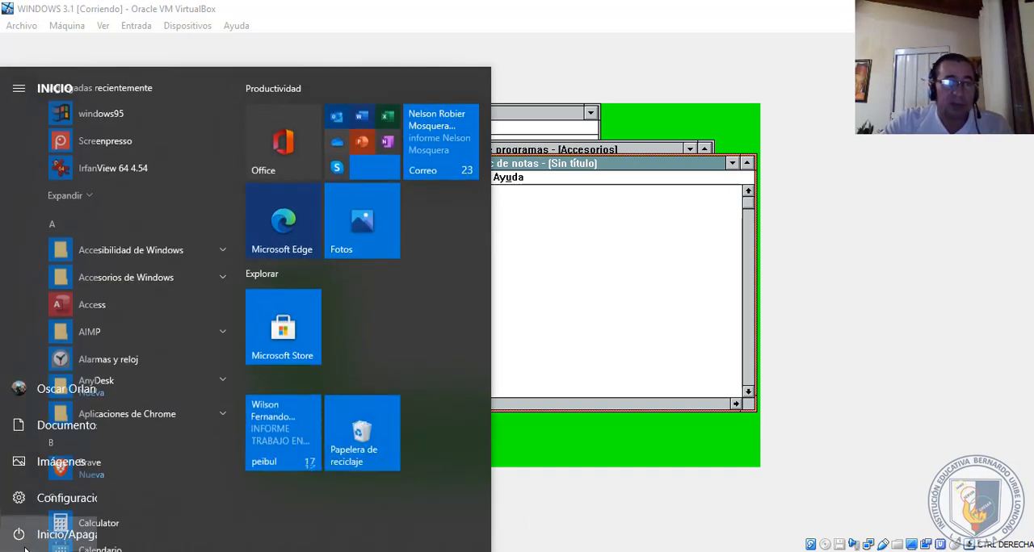
{"action": "key", "text": "super+r"}
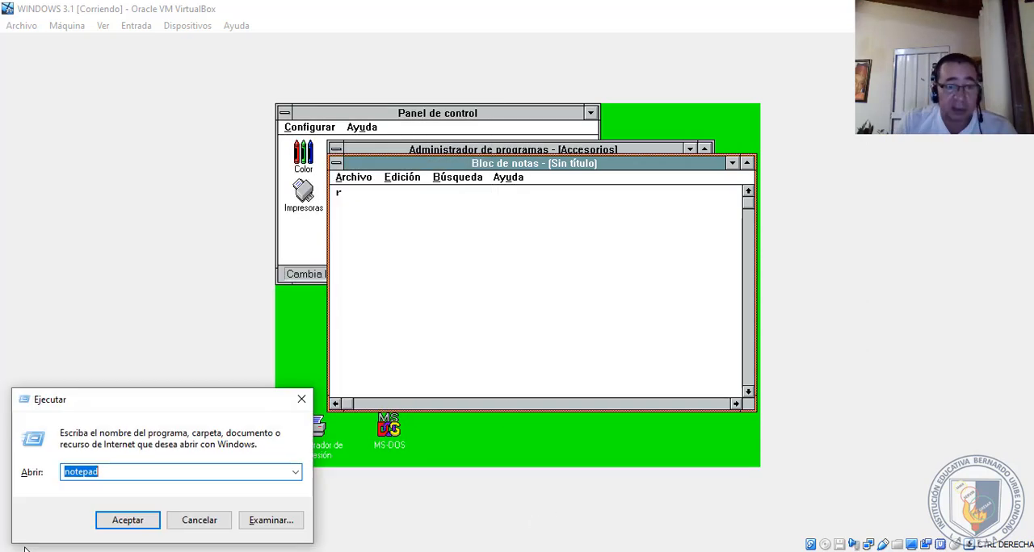
{"action": "key", "text": "Return"}
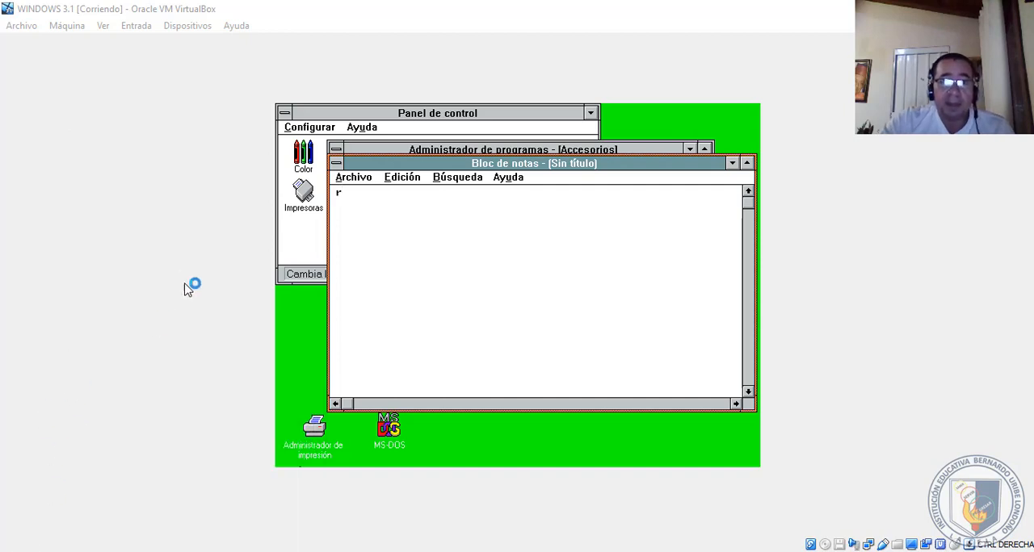
{"action": "left_click_drag", "start_coordinate": [497, 251], "coordinate": [401, 220]}
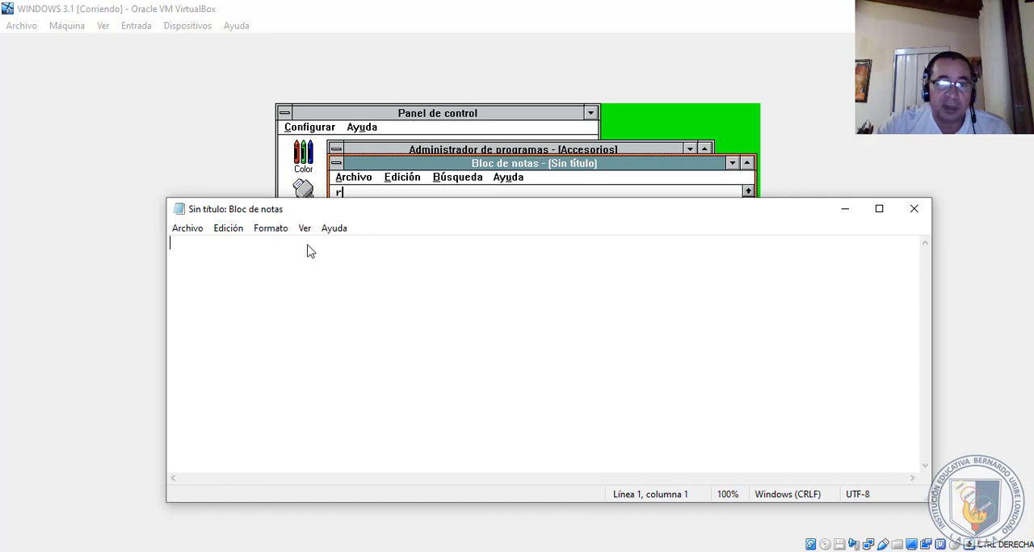
{"action": "left_click_drag", "start_coordinate": [327, 210], "coordinate": [355, 273]}
{"action": "left_click", "coordinate": [393, 217]}
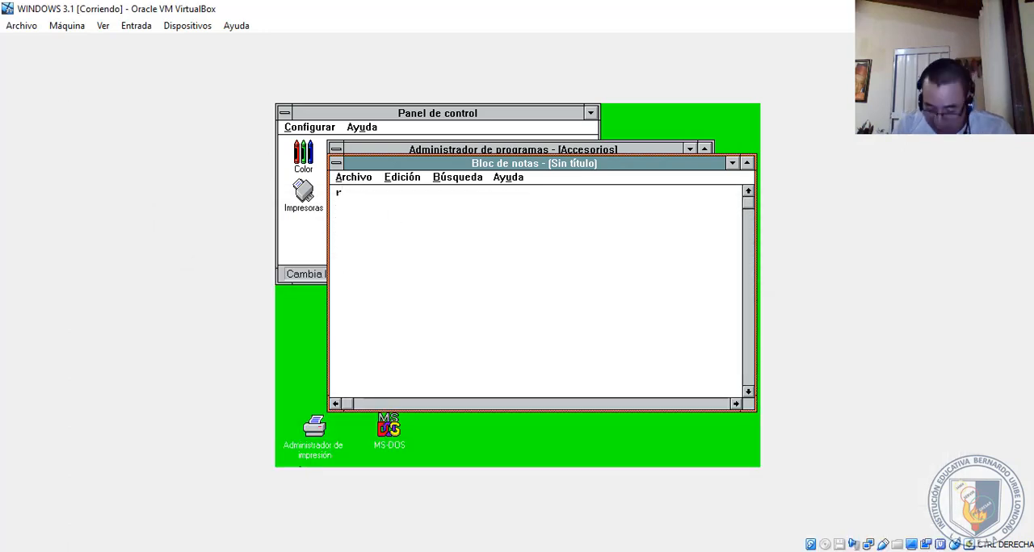
- Delete the stray letter r in the Windows 3.1 Bloc de notas and exit it
{"action": "key", "text": "BackSpace"}
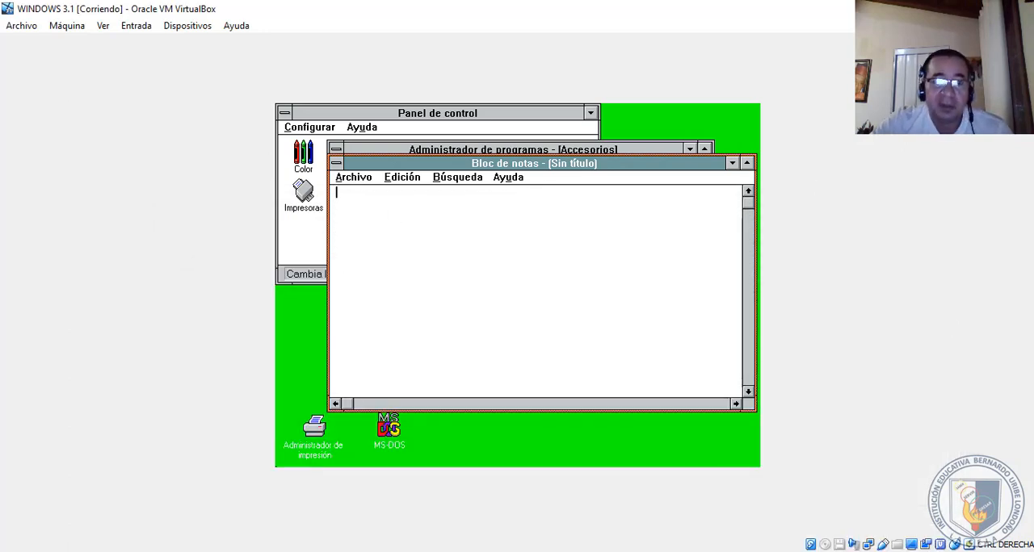
{"action": "key", "text": "Control_R"}
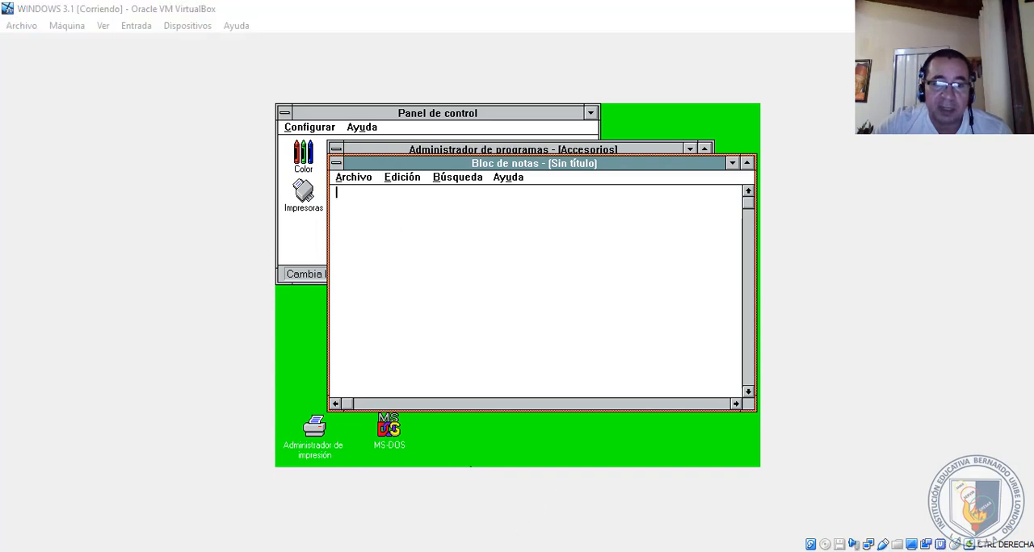
{"action": "key", "text": "Menu"}
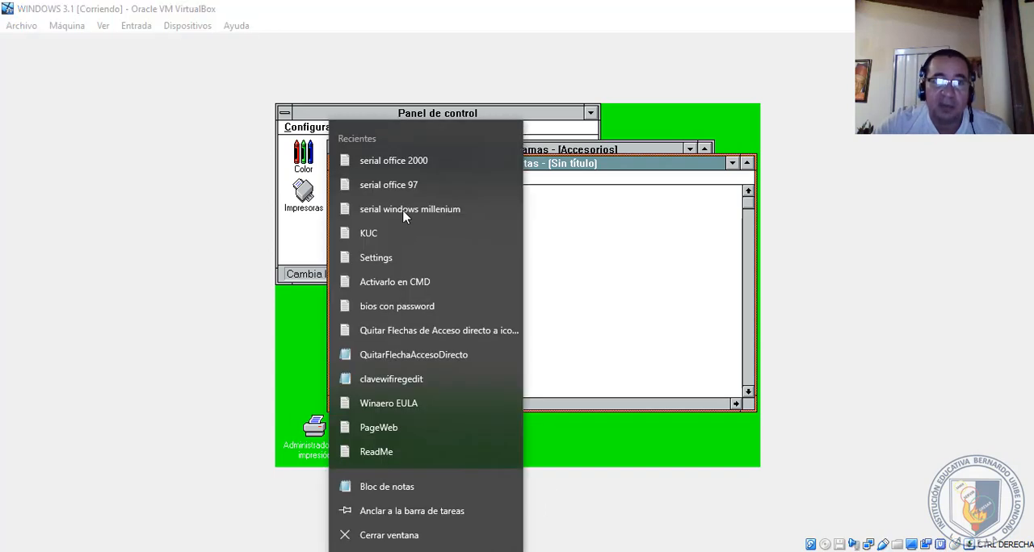
{"action": "left_click", "coordinate": [618, 210]}
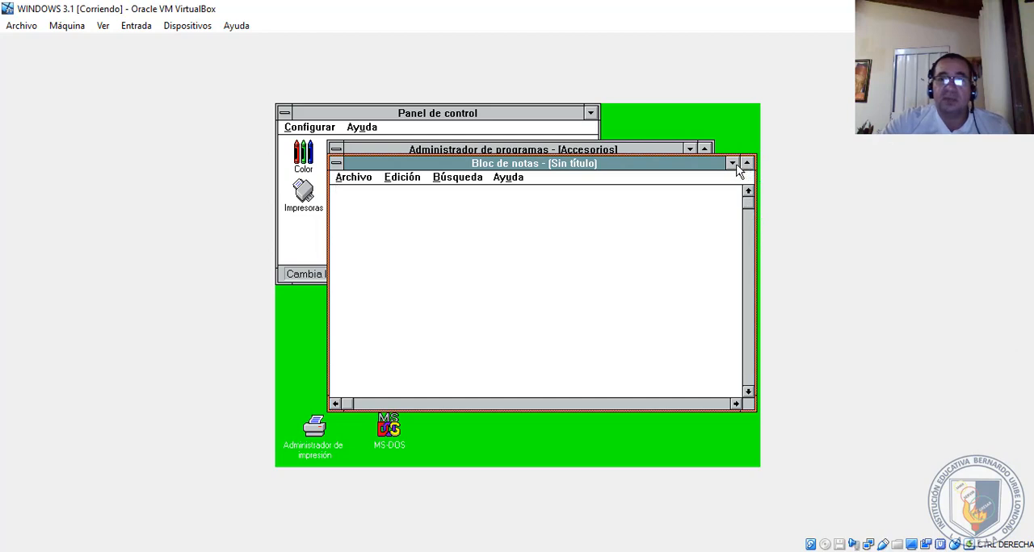
{"action": "left_click", "coordinate": [332, 176]}
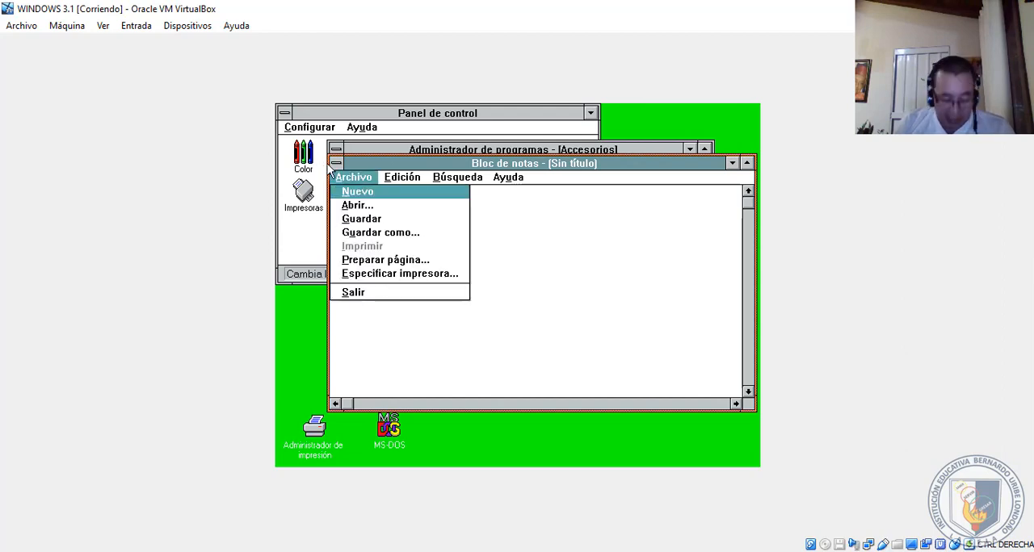
{"action": "key", "text": "s"}
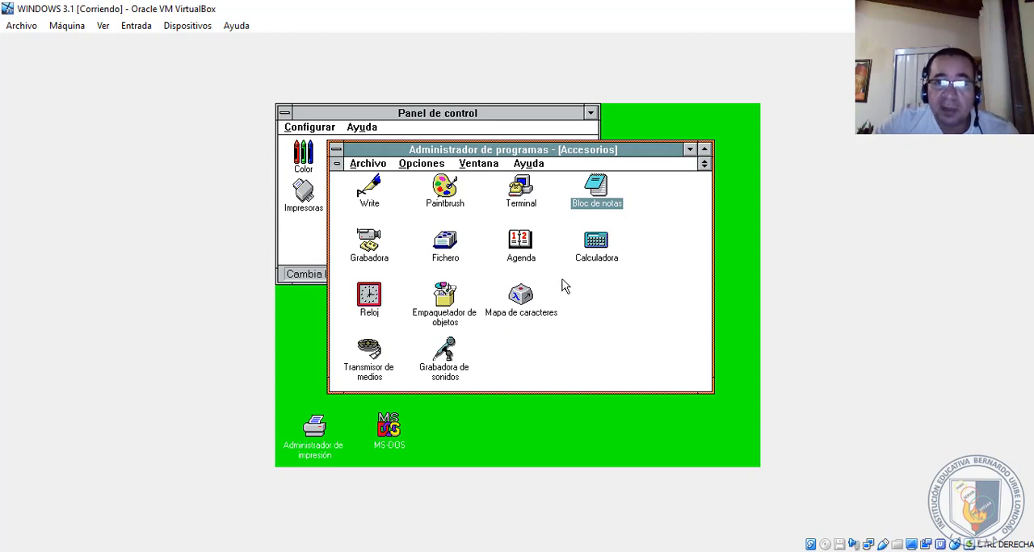
- Open Calculadora from Accesorios and view its Edición commands without choosing one
{"action": "double_click", "coordinate": [594, 241]}
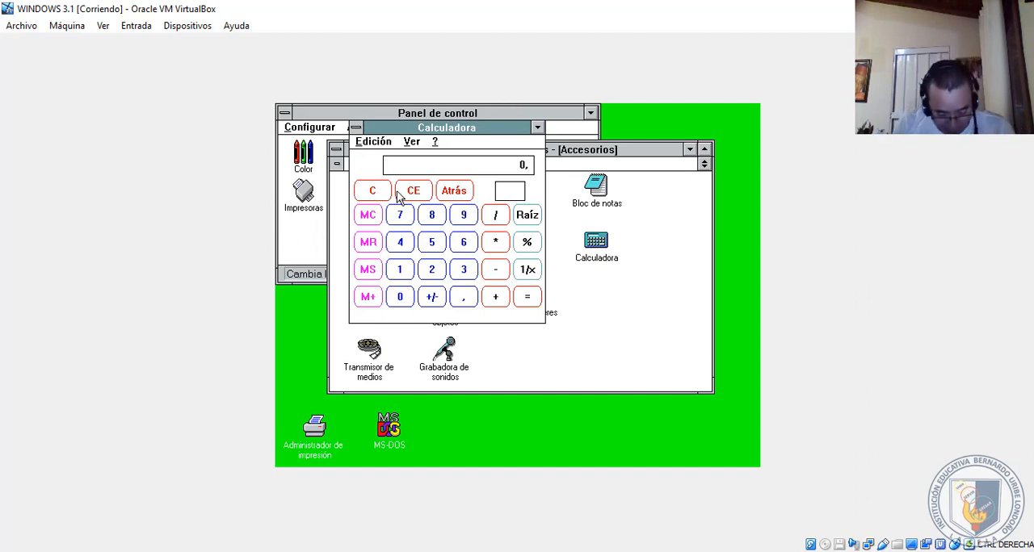
{"action": "key", "text": "alt"}
{"action": "key", "text": "Down"}
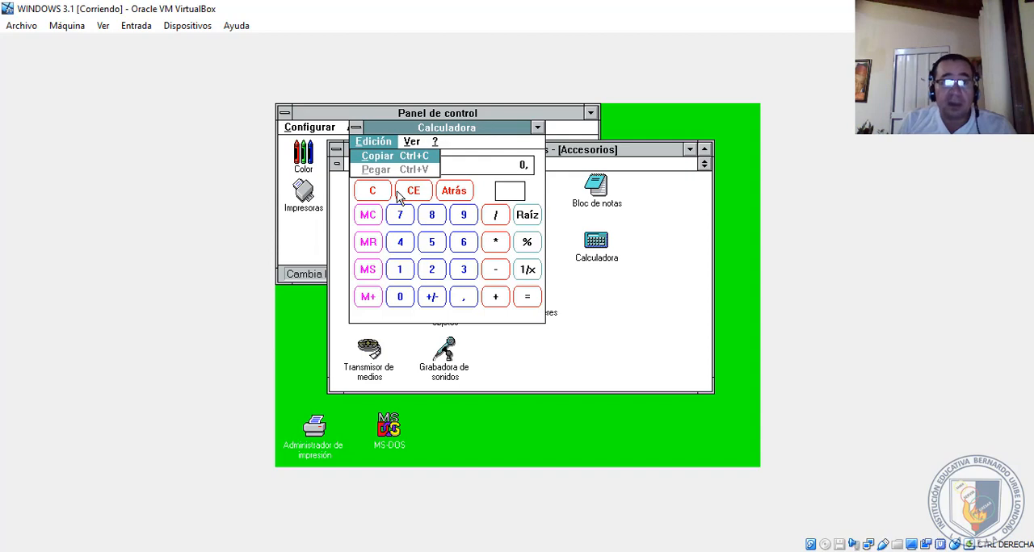
{"action": "key", "text": "Left"}
{"action": "key", "text": "alt"}
{"action": "key", "text": "alt"}
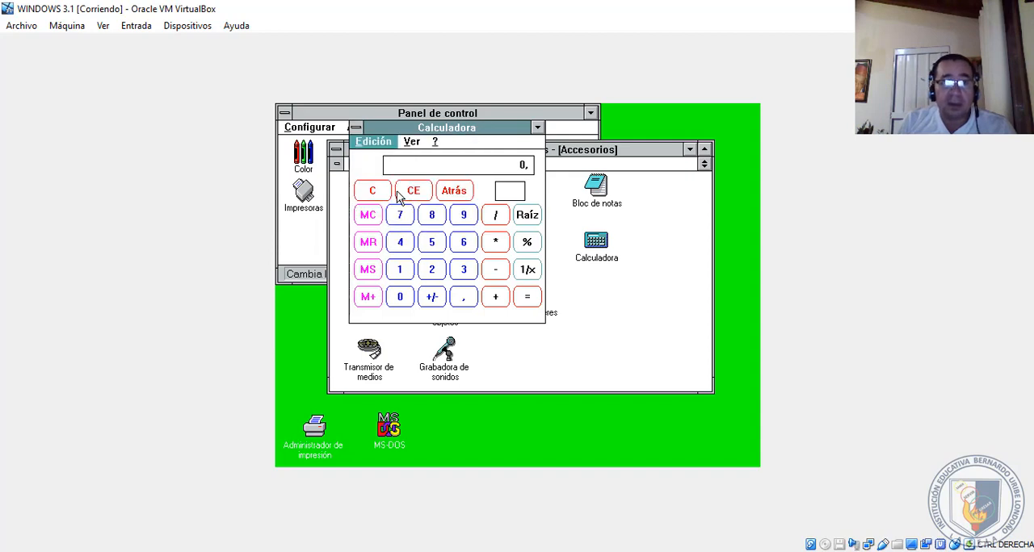
{"action": "key", "text": "alt"}
{"action": "key", "text": "alt"}
- Close Calculadora using its window control commands
{"action": "key", "text": "Left"}
{"action": "key", "text": "Down"}
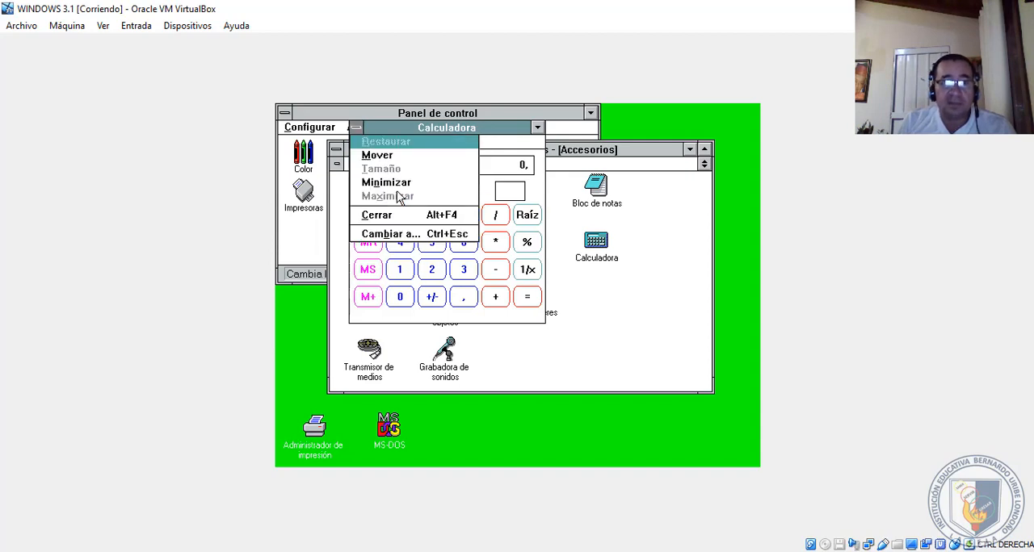
{"action": "key", "text": "Down"}
{"action": "key", "text": "Down"}
{"action": "key", "text": "Down"}
{"action": "key", "text": "Down"}
{"action": "key", "text": "Down"}
{"action": "key", "text": "Return"}
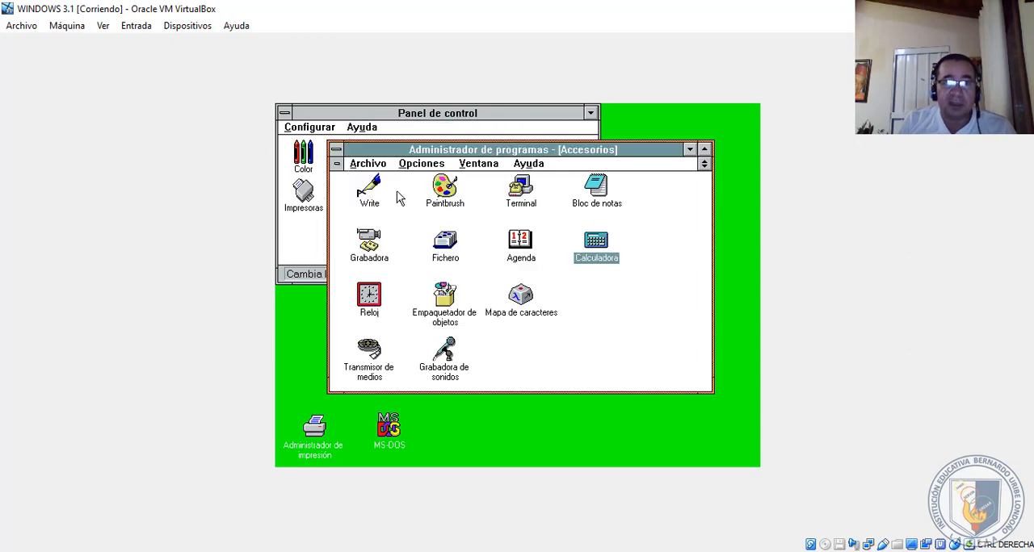
- Start Paintbrush from Accesorios, view its Ver commands without choosing one, and maximize the window
{"action": "double_click", "coordinate": [447, 200]}
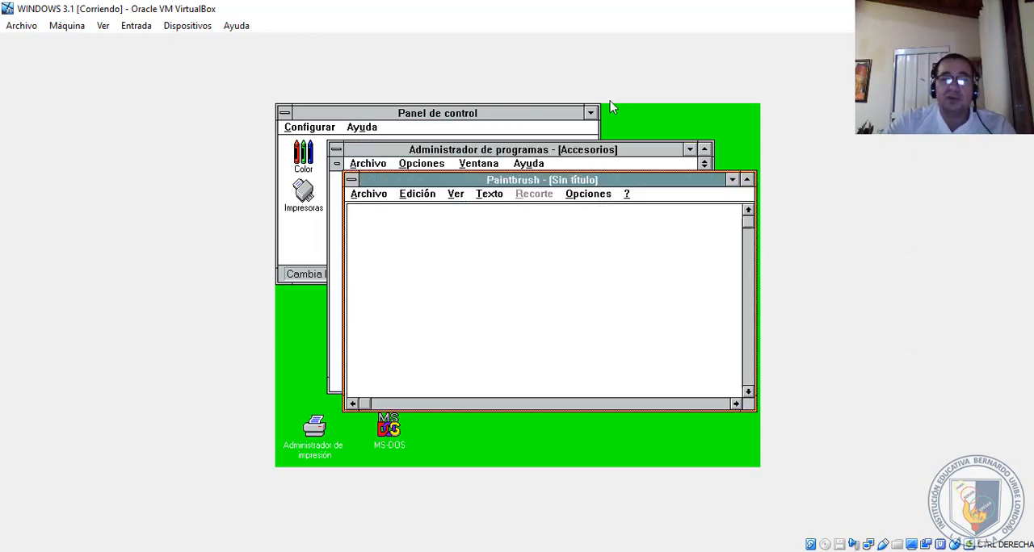
{"action": "key", "text": "alt+v"}
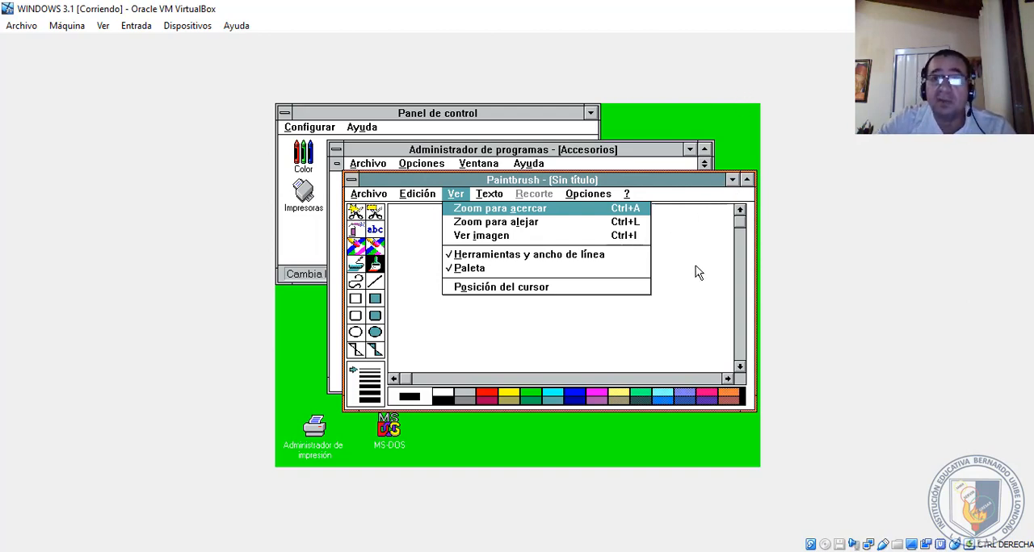
{"action": "left_click", "coordinate": [694, 269]}
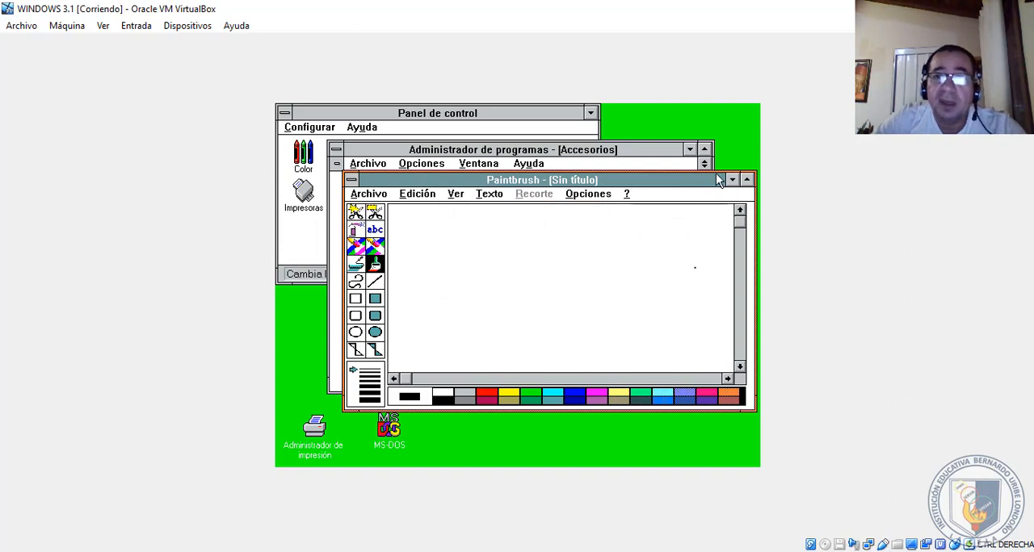
{"action": "left_click", "coordinate": [746, 180]}
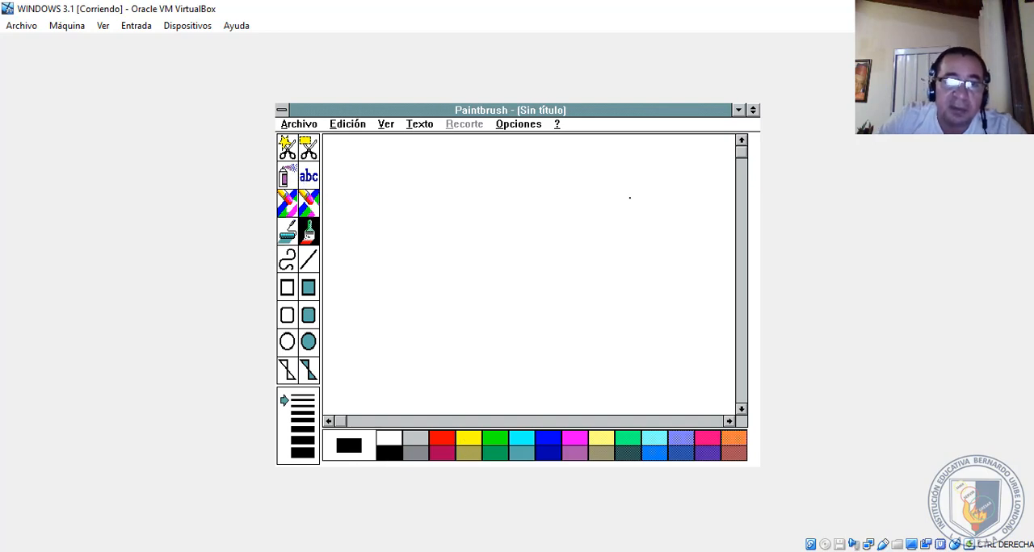
- Fill the Paintbrush canvas with the paint roller, first in black and again in cyan
{"action": "left_click", "coordinate": [289, 205]}
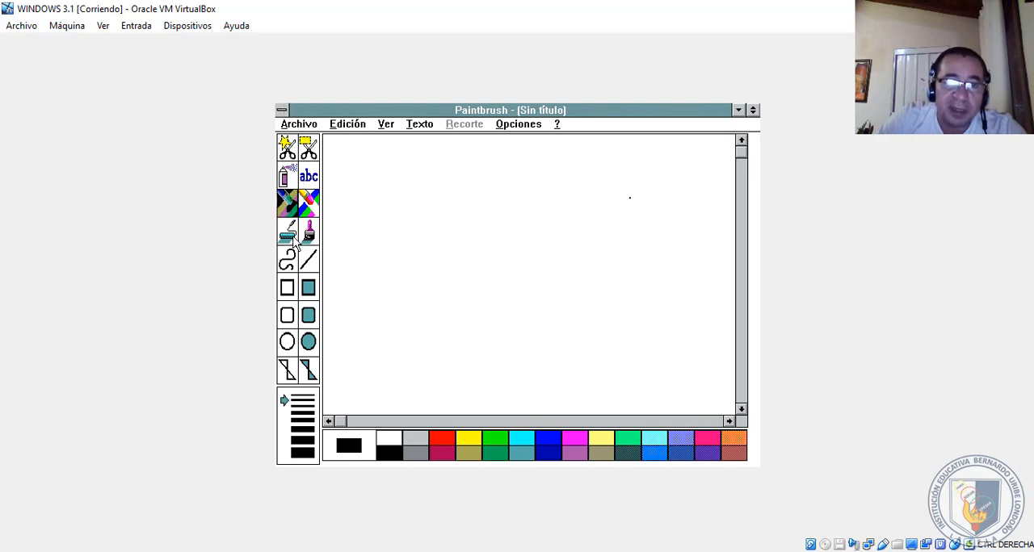
{"action": "left_click", "coordinate": [292, 237]}
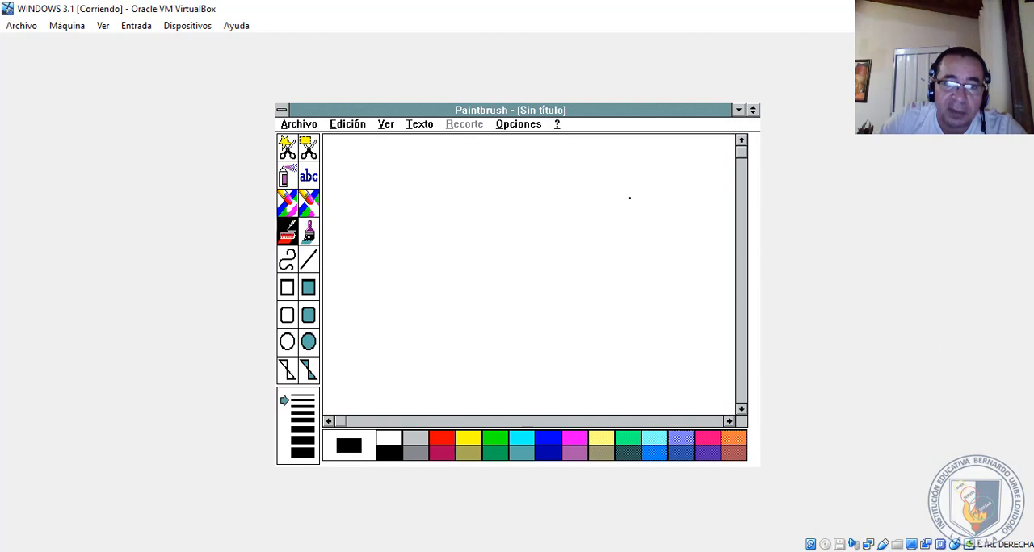
{"action": "left_click", "coordinate": [629, 197]}
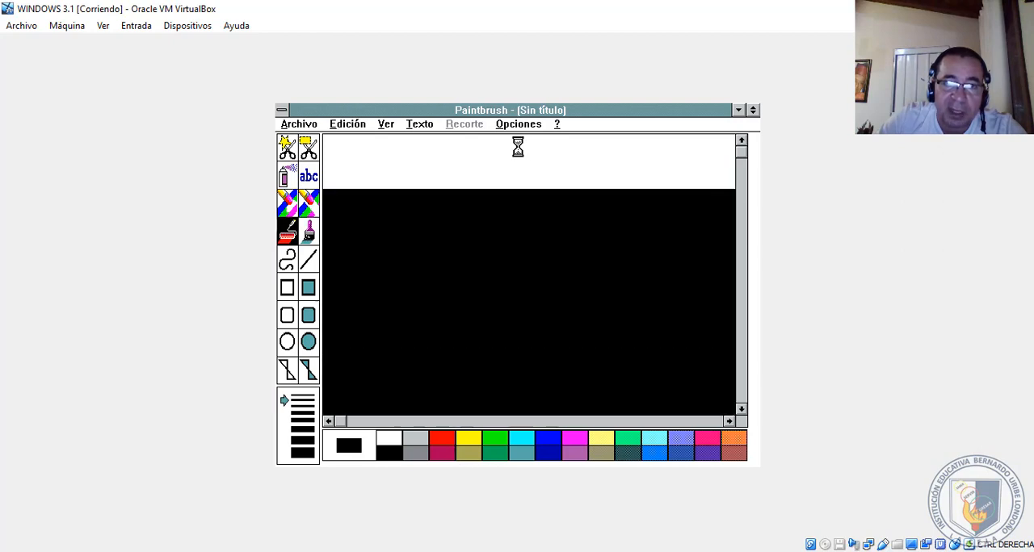
{"action": "left_click", "coordinate": [521, 439]}
{"action": "left_click", "coordinate": [521, 364]}
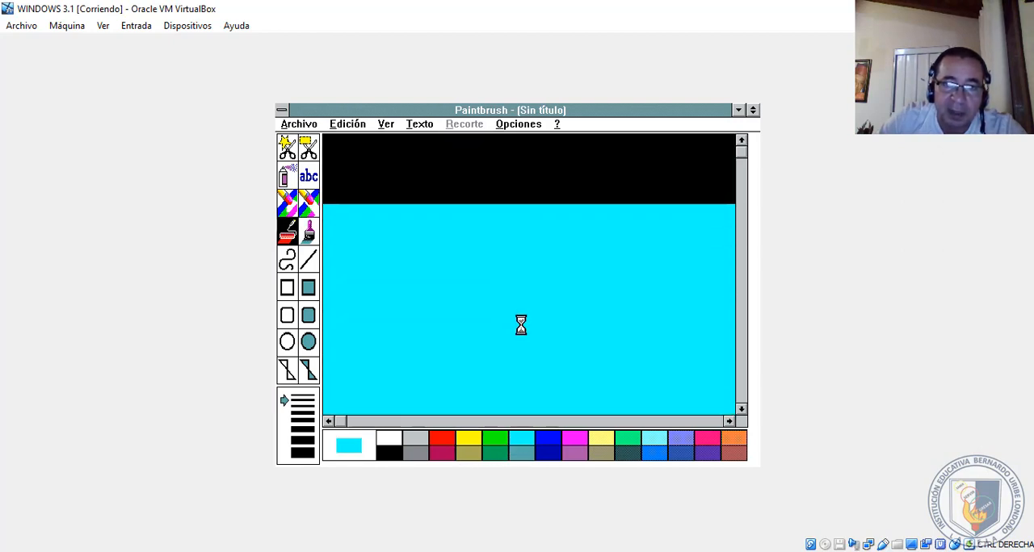
- Spray a curved green stroke near the middle of the canvas with the airbrush
{"action": "left_click", "coordinate": [289, 178]}
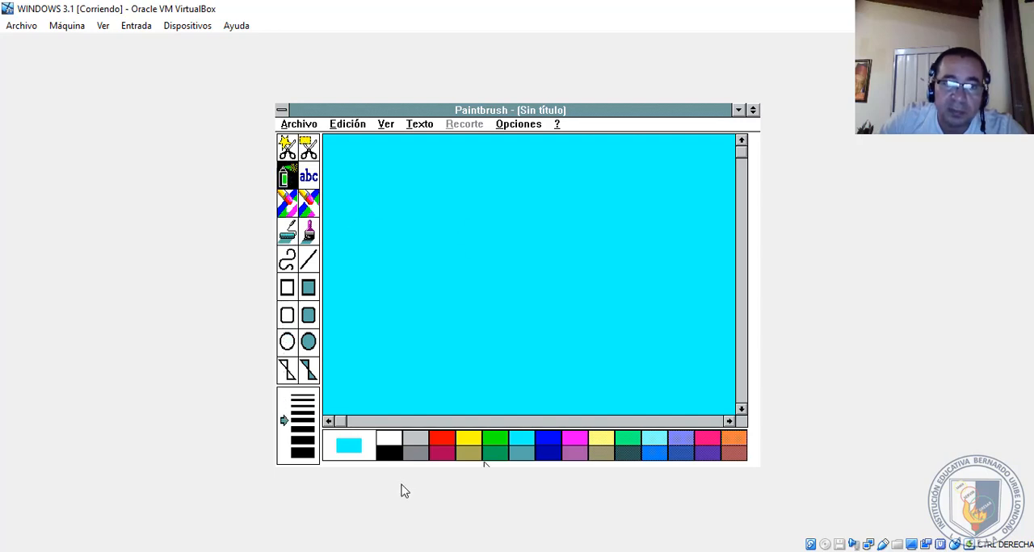
{"action": "left_click", "coordinate": [502, 444]}
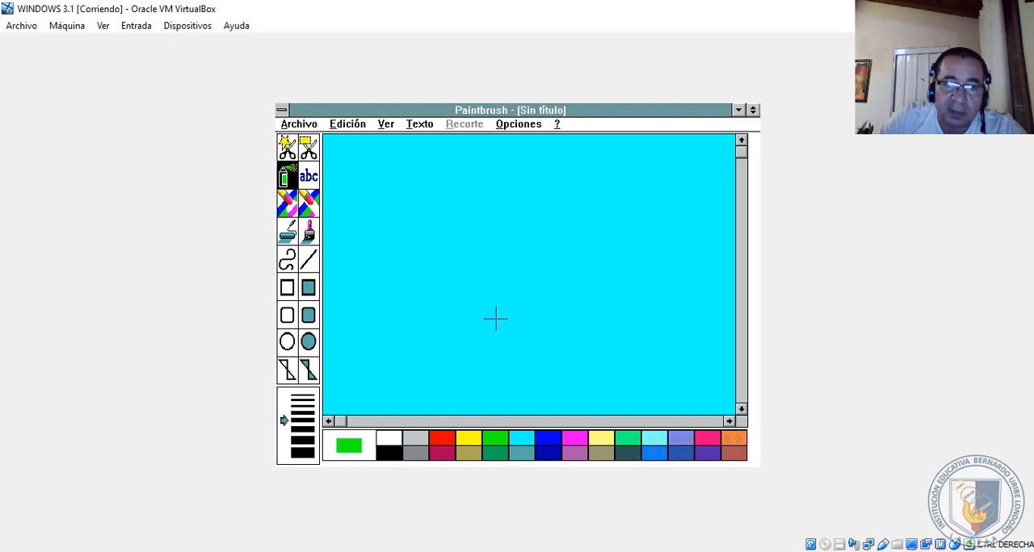
{"action": "mouse_move", "coordinate": [493, 316]}
{"action": "left_mouse_down"}
{"action": "mouse_move", "coordinate": [533, 223]}
{"action": "mouse_move", "coordinate": [525, 251]}
{"action": "left_mouse_up"}
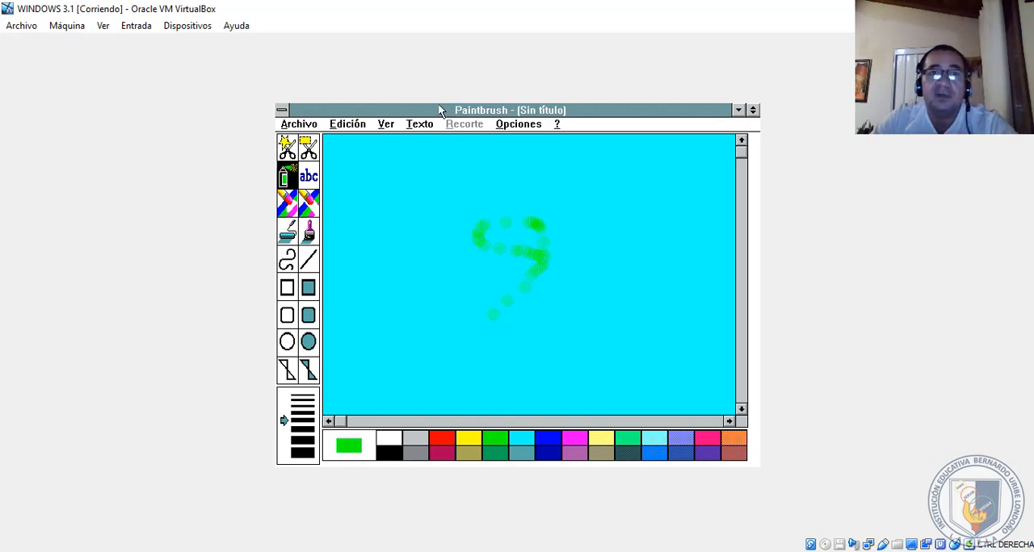
- Close Paintbrush without saving the drawing
{"action": "left_click", "coordinate": [284, 111]}
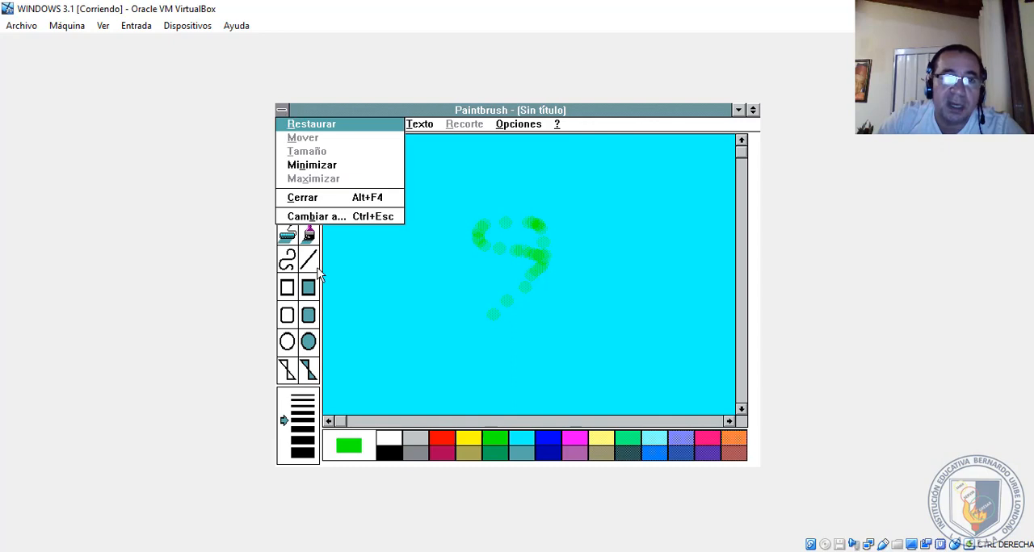
{"action": "left_click", "coordinate": [326, 200]}
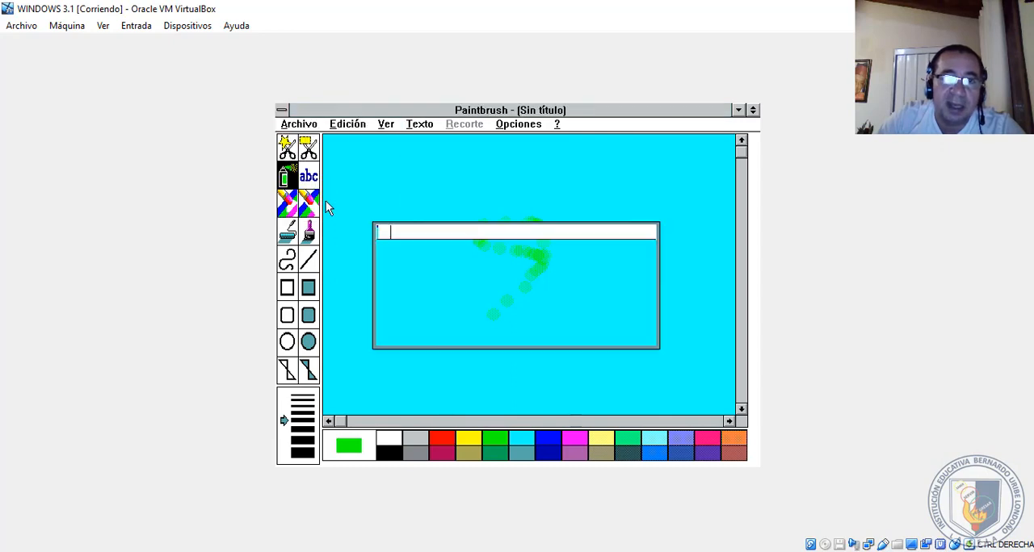
{"action": "left_click", "coordinate": [530, 331]}
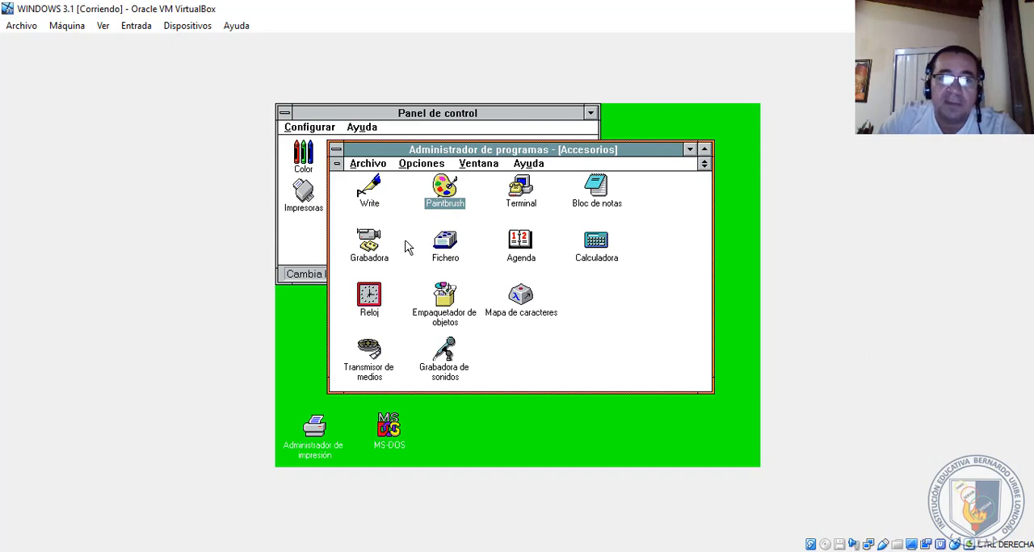
- Start Fichero from Accesorios, view its Archivo commands without choosing one, and minimize the window
{"action": "left_click", "coordinate": [442, 242]}
{"action": "double_click", "coordinate": [450, 246]}
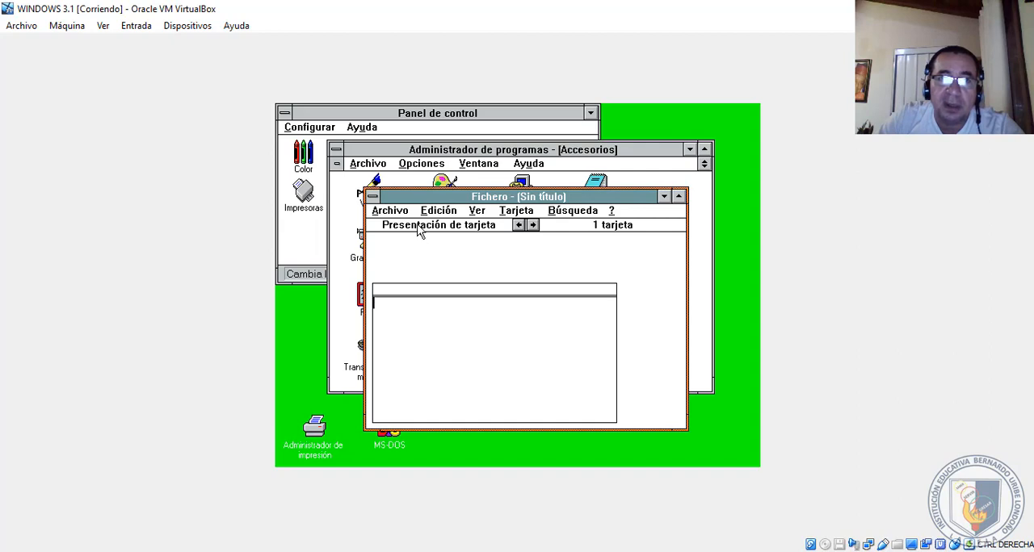
{"action": "key", "text": "alt+a"}
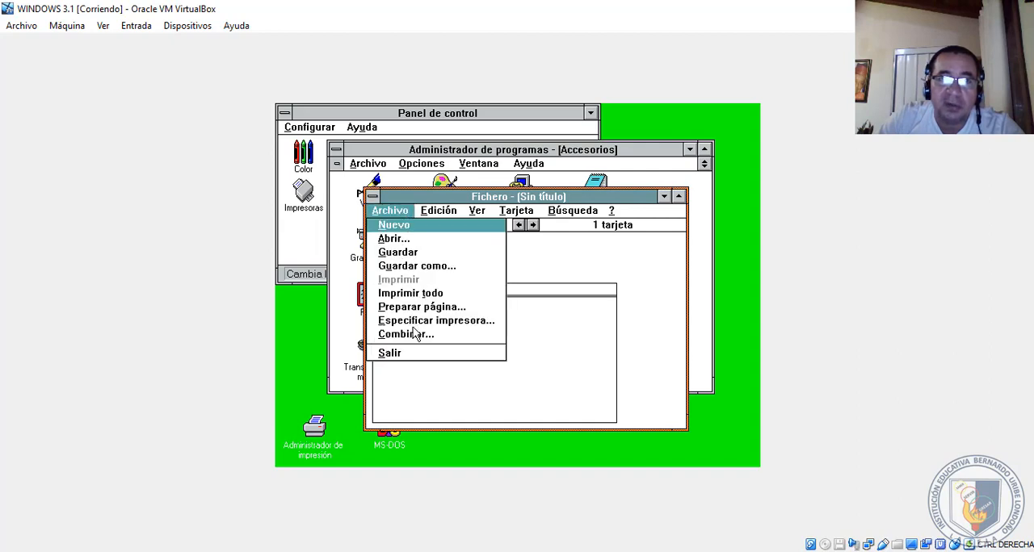
{"action": "left_click", "coordinate": [664, 197]}
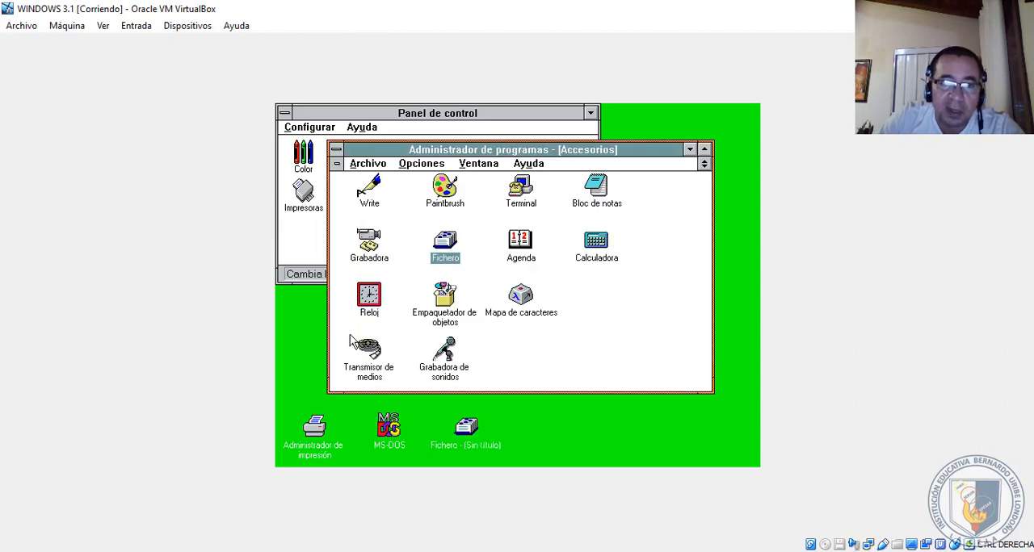
- Start Reloj from Accesorios, switch the clock display to Analógico, and close it
{"action": "double_click", "coordinate": [367, 303]}
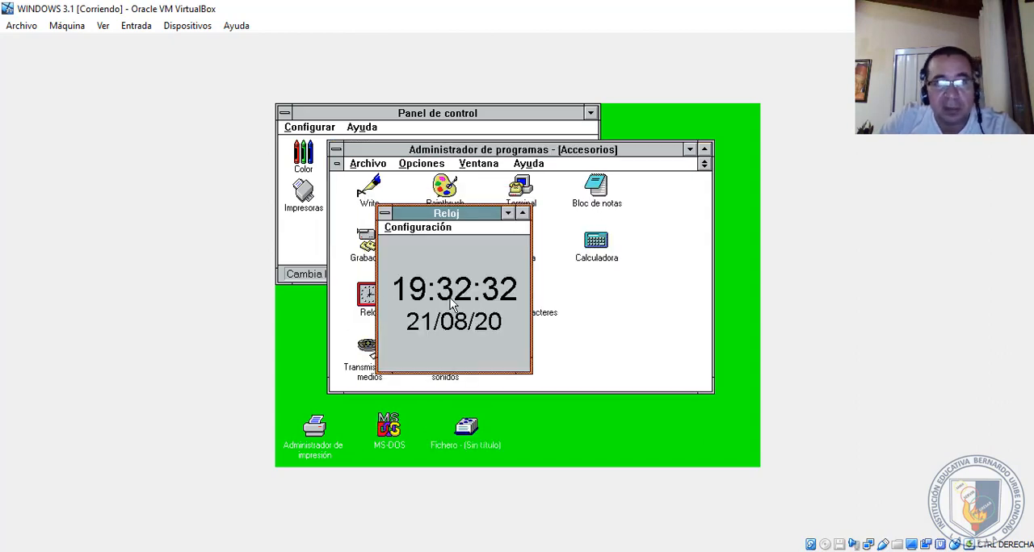
{"action": "left_click", "coordinate": [403, 229]}
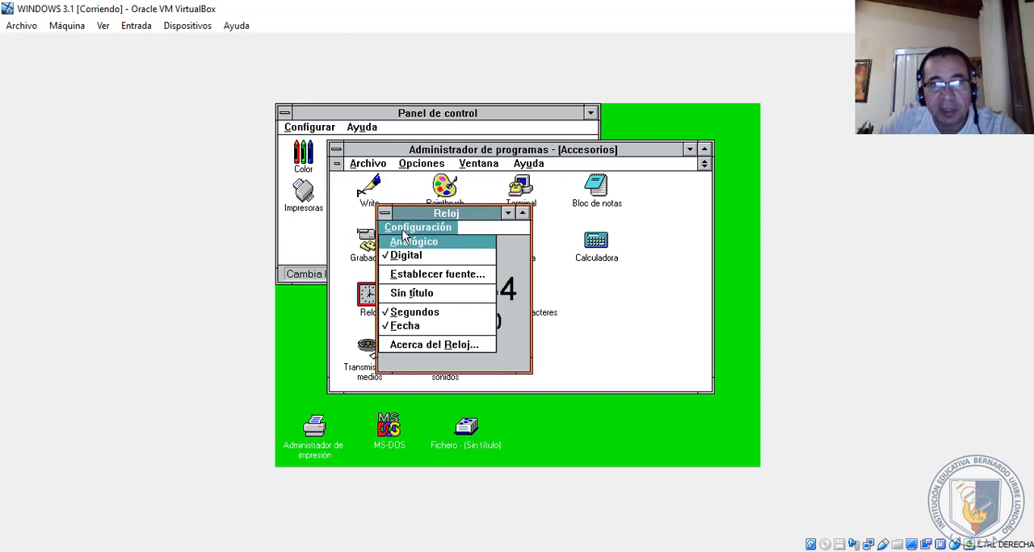
{"action": "left_click", "coordinate": [406, 243]}
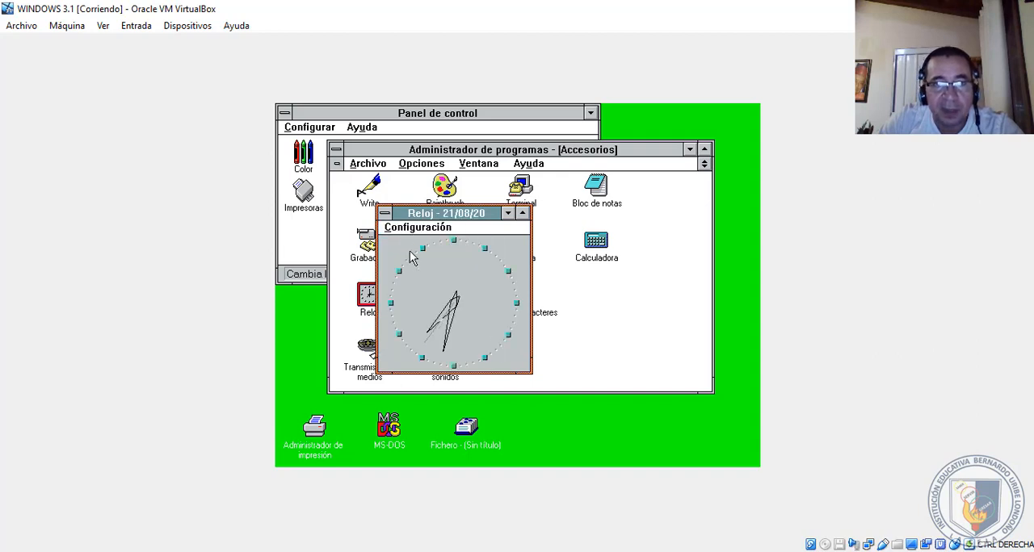
{"action": "left_click", "coordinate": [402, 231]}
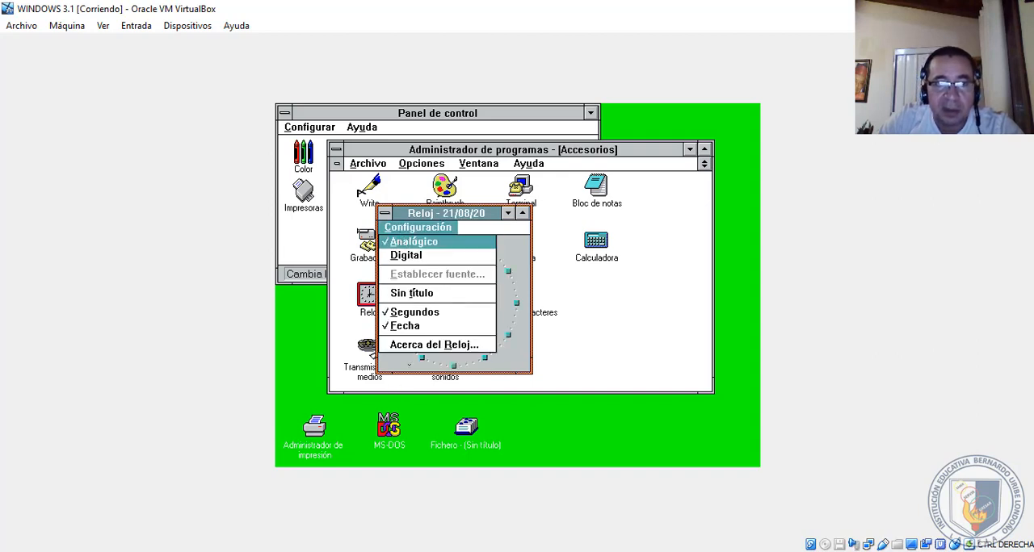
{"action": "left_click", "coordinate": [386, 213]}
{"action": "left_click", "coordinate": [405, 301]}
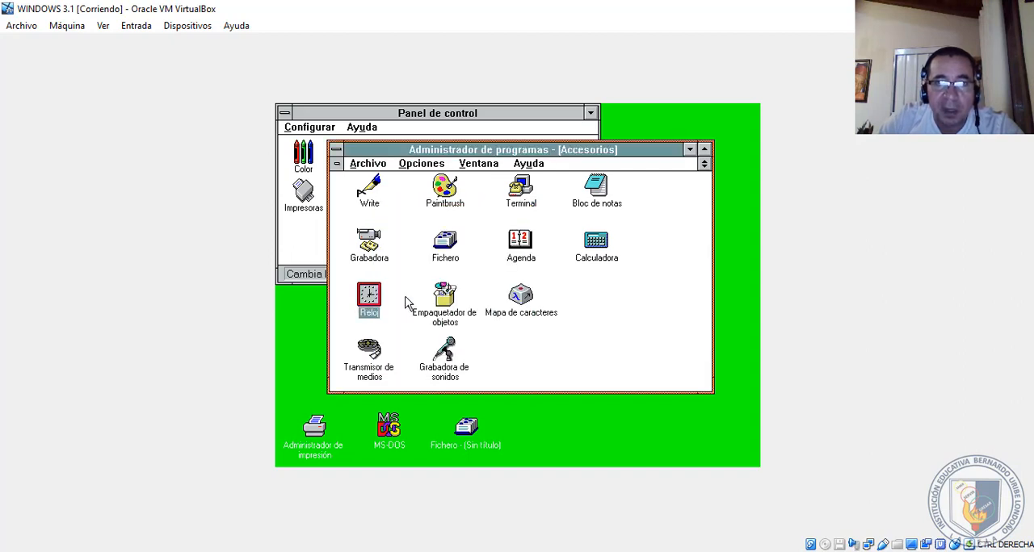
- Start Grabadora from Accesorios and view its Archivo commands without choosing one
{"action": "left_click", "coordinate": [436, 301]}
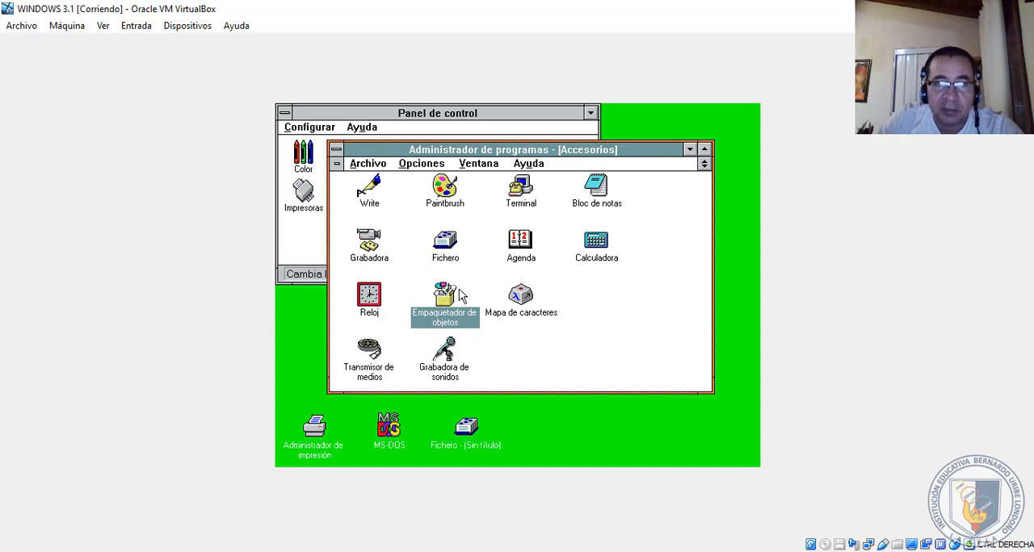
{"action": "double_click", "coordinate": [383, 250]}
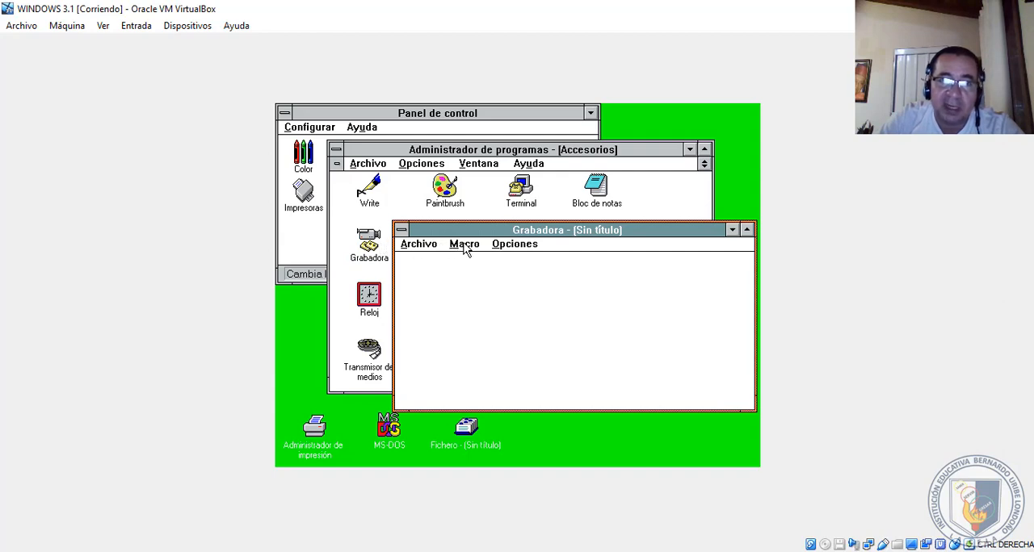
{"action": "left_click", "coordinate": [466, 245]}
{"action": "left_click", "coordinate": [425, 246]}
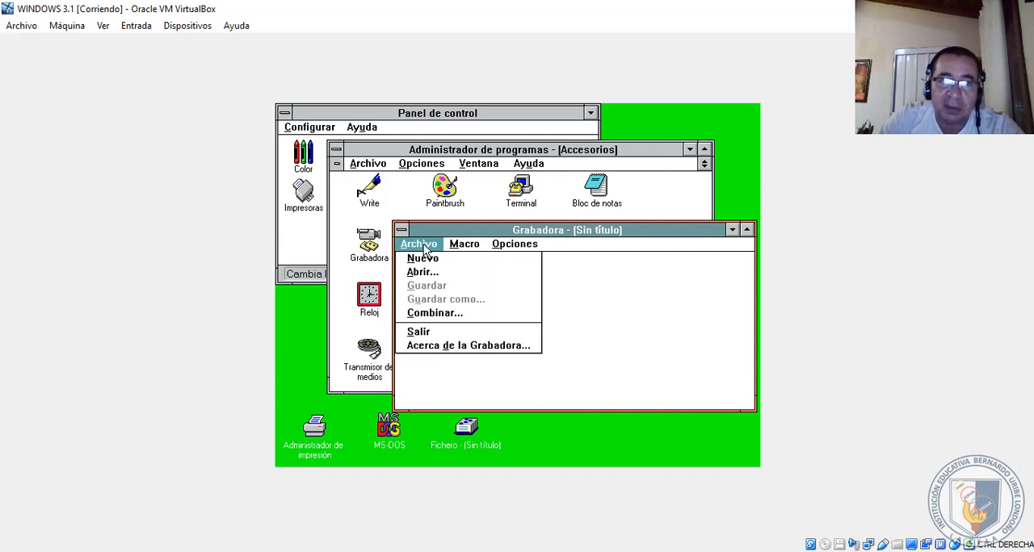
- Start recording a macro named prueba with the shortcut Ctrl+g, set to play back in Cualquier aplicación
{"action": "left_click", "coordinate": [450, 246]}
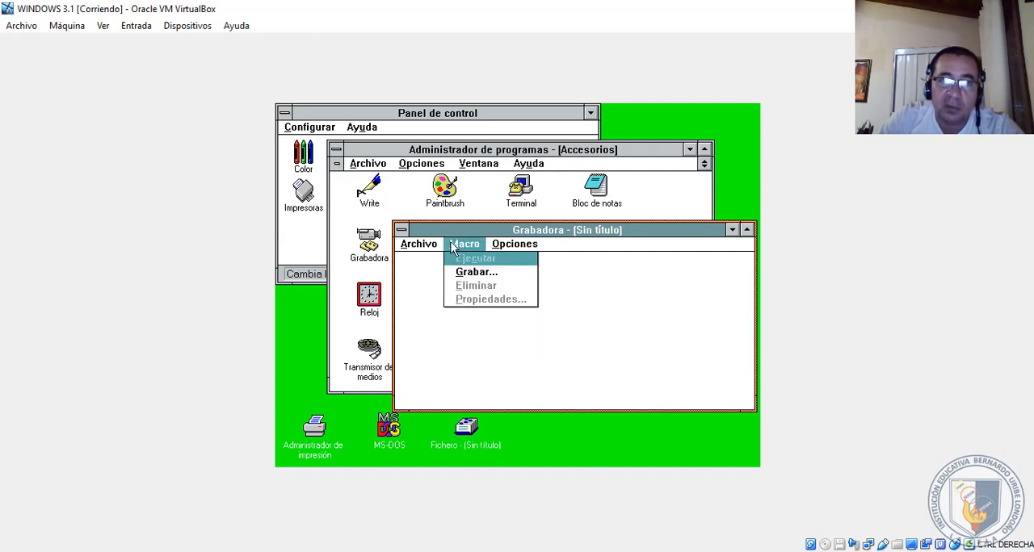
{"action": "left_click", "coordinate": [465, 273]}
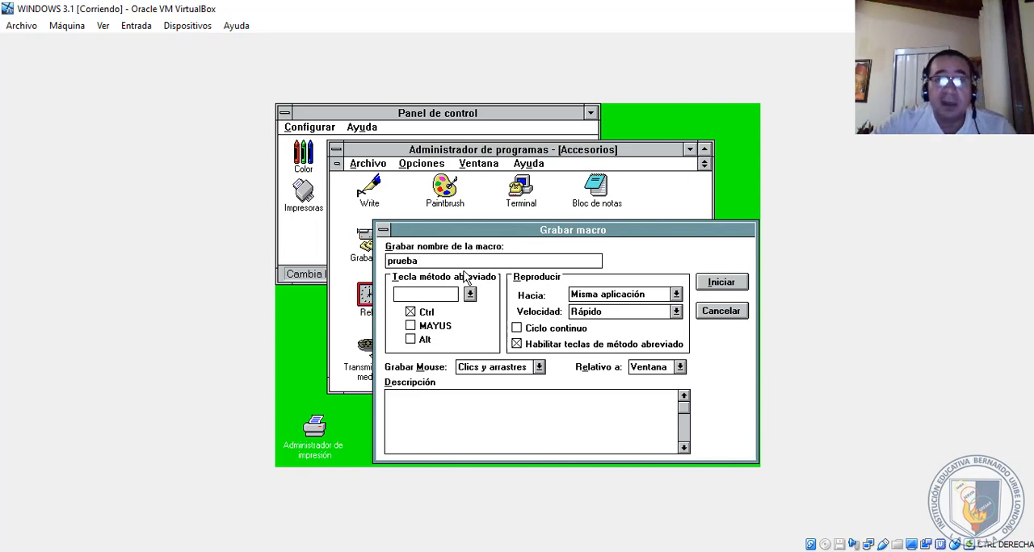
{"action": "left_click", "coordinate": [454, 294]}
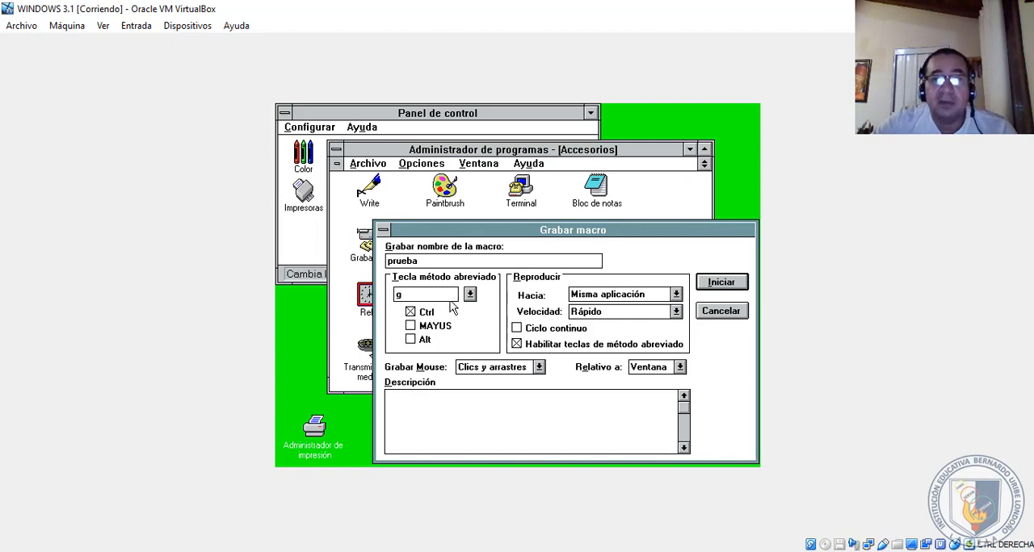
{"action": "left_click", "coordinate": [679, 295]}
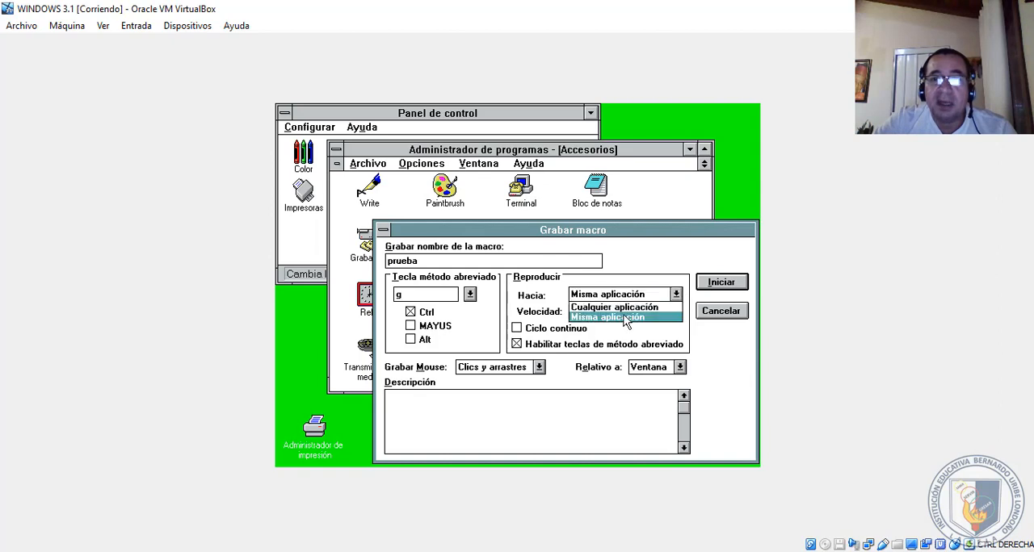
{"action": "left_click", "coordinate": [624, 308]}
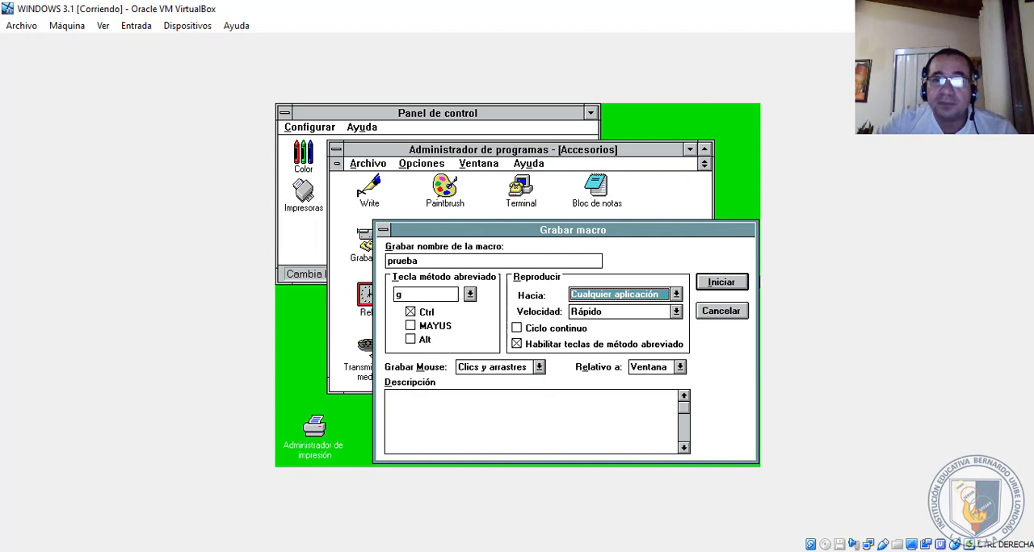
{"action": "left_click", "coordinate": [732, 285]}
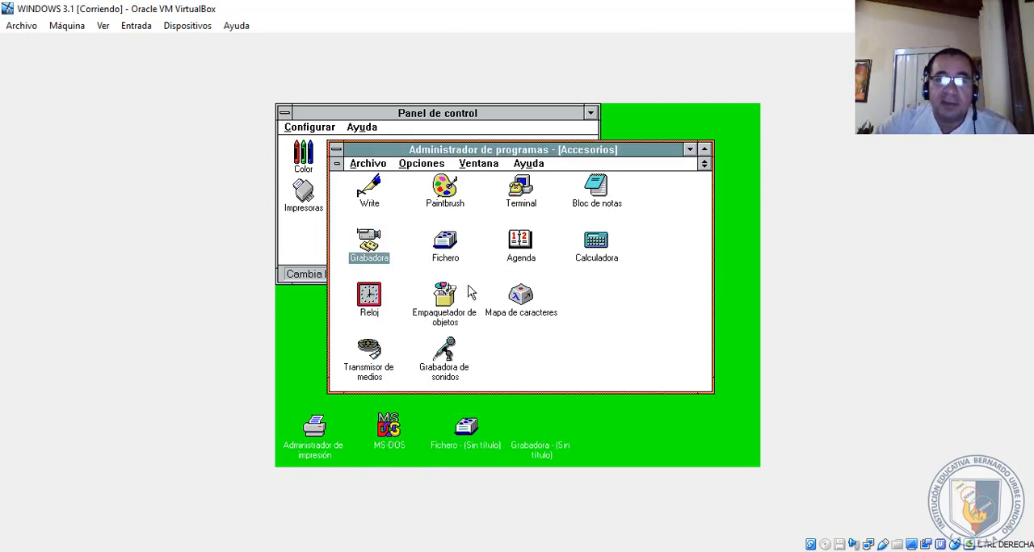
- Start Calculadora from Accesorios, multiply 45 by 6, and minimize the calculator
{"action": "left_click", "coordinate": [584, 247]}
{"action": "double_click", "coordinate": [588, 248]}
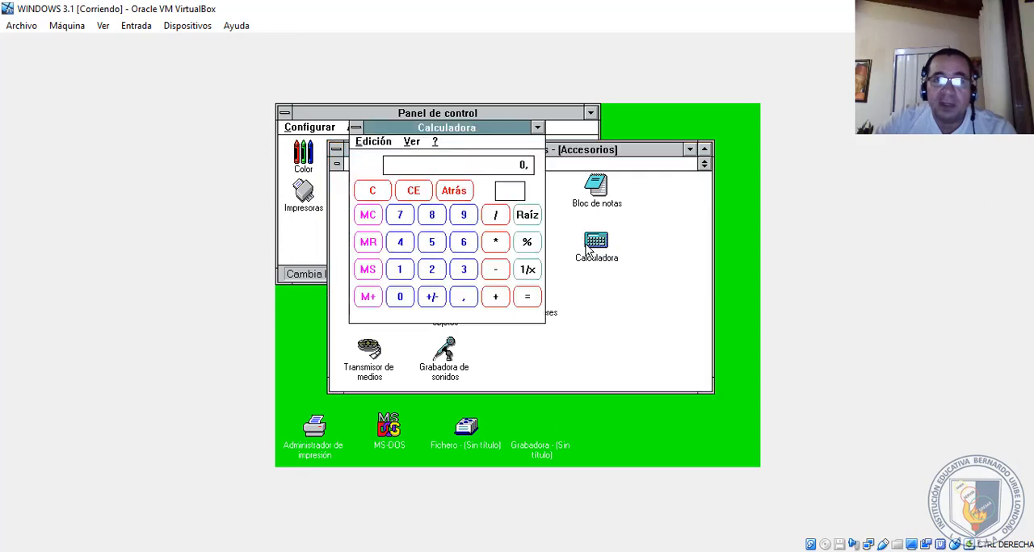
{"action": "left_click", "coordinate": [401, 244]}
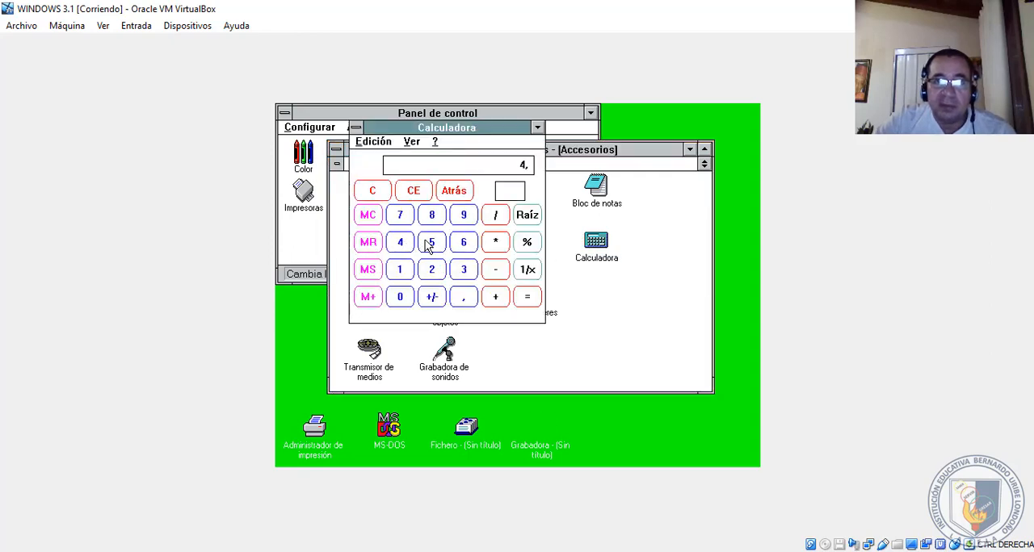
{"action": "left_click", "coordinate": [429, 246]}
{"action": "left_click", "coordinate": [493, 243]}
{"action": "left_click", "coordinate": [466, 244]}
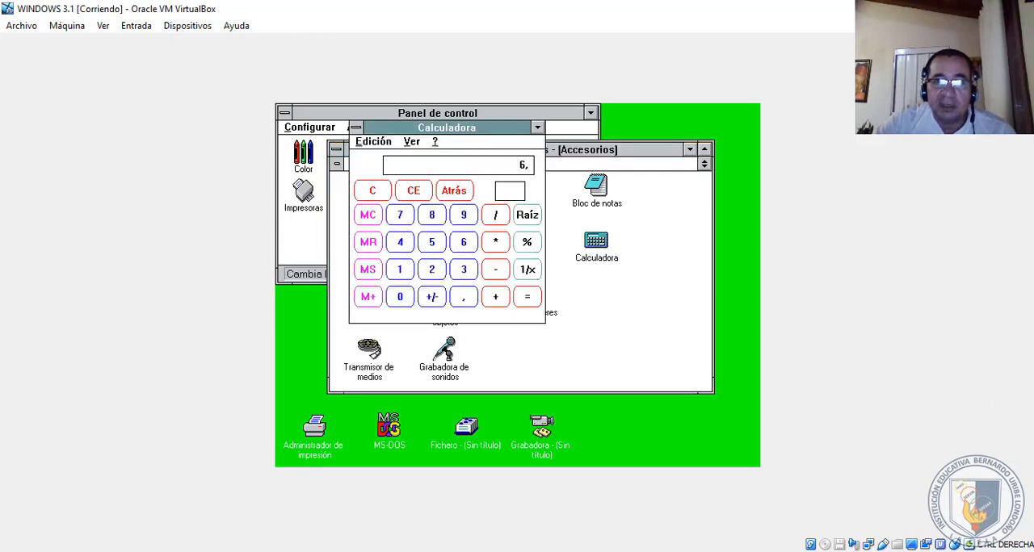
{"action": "left_click", "coordinate": [527, 296]}
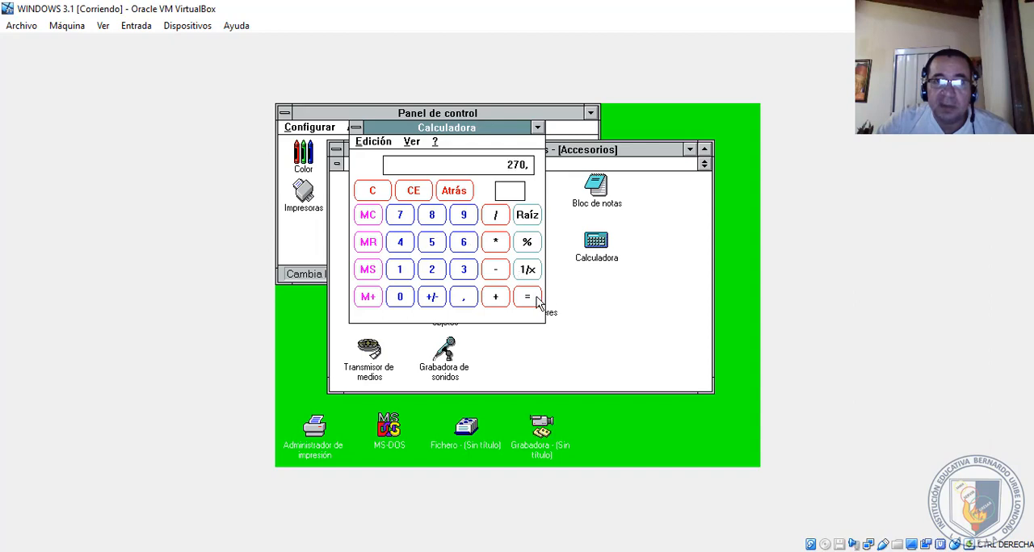
{"action": "left_click", "coordinate": [537, 128]}
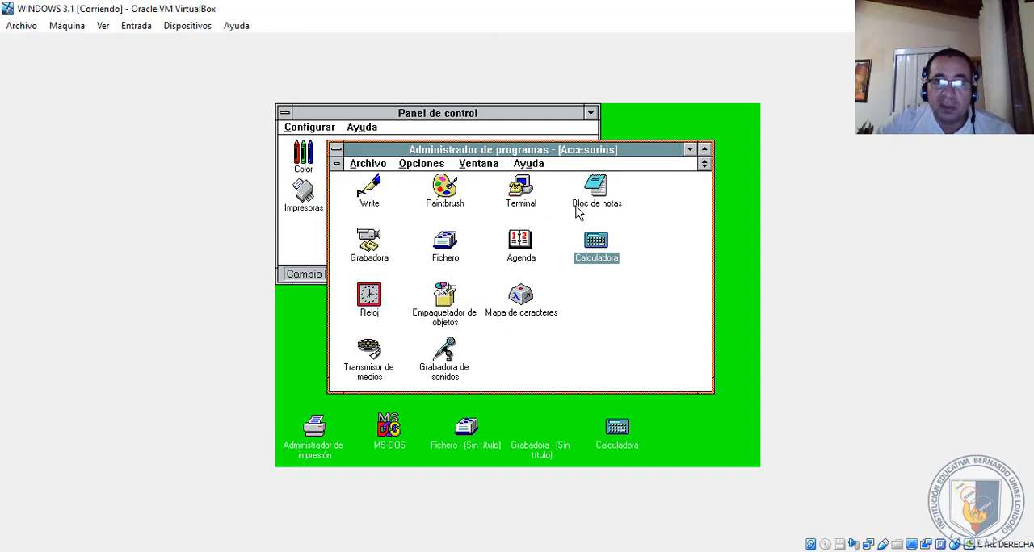
- Start Bloc de notas from Accesorios and write the line "hola" in the new document
{"action": "double_click", "coordinate": [596, 190]}
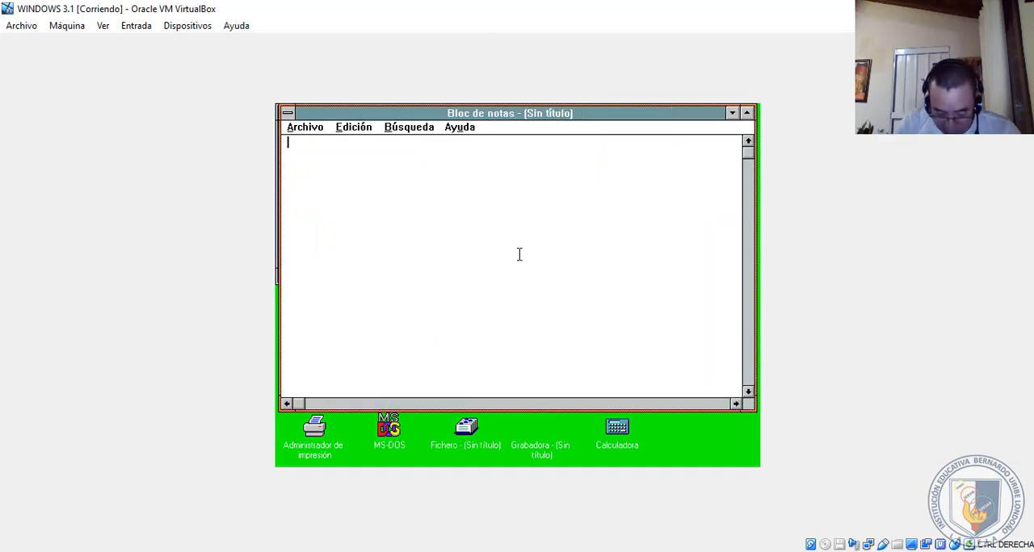
{"action": "type", "text": "hola"}
{"action": "key", "text": "Return"}
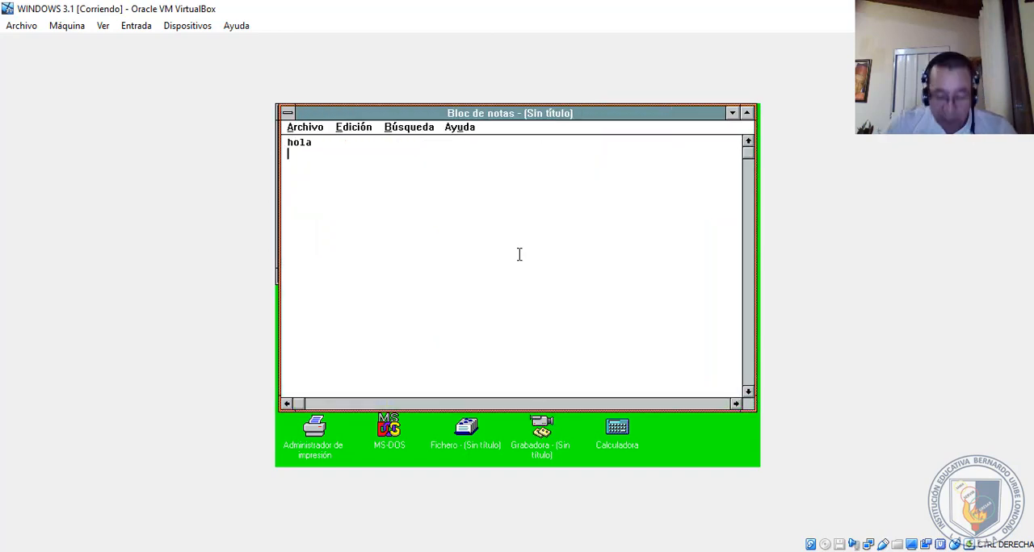
- Save the Bloc de notas document as hola in the c:\ directory
{"action": "left_click", "coordinate": [299, 127]}
{"action": "left_click", "coordinate": [311, 168]}
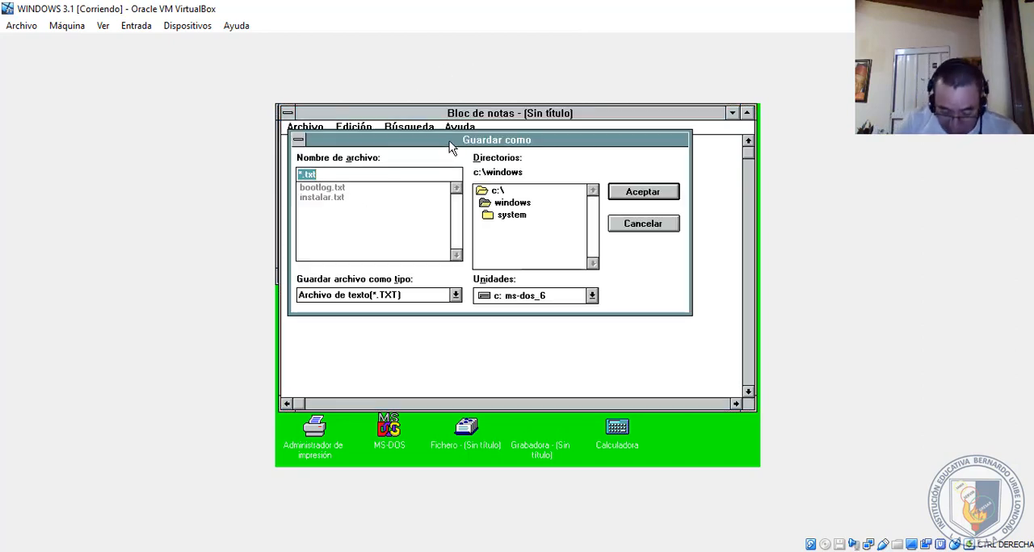
{"action": "type", "text": "hola"}
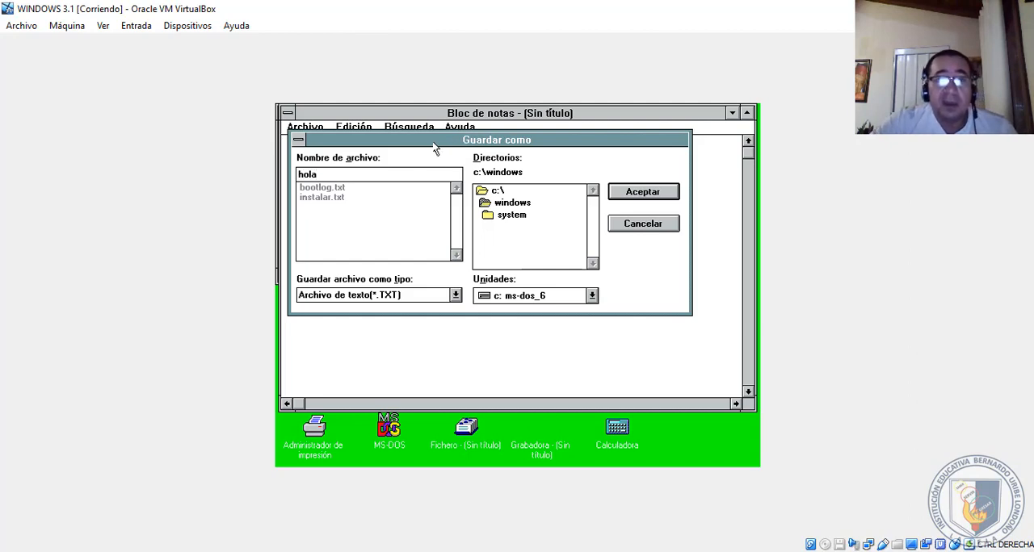
{"action": "left_click", "coordinate": [497, 192]}
{"action": "double_click", "coordinate": [499, 193]}
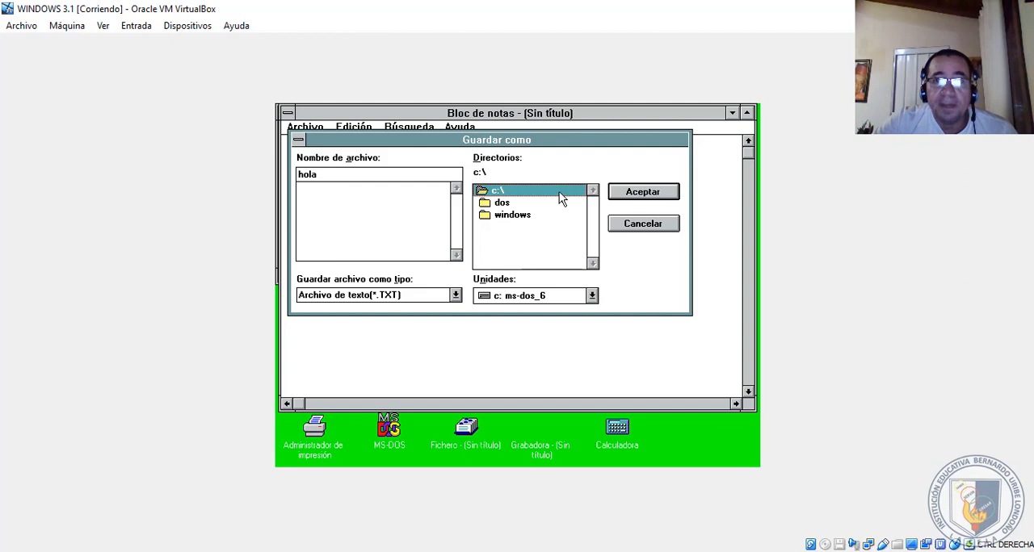
{"action": "left_click", "coordinate": [667, 190]}
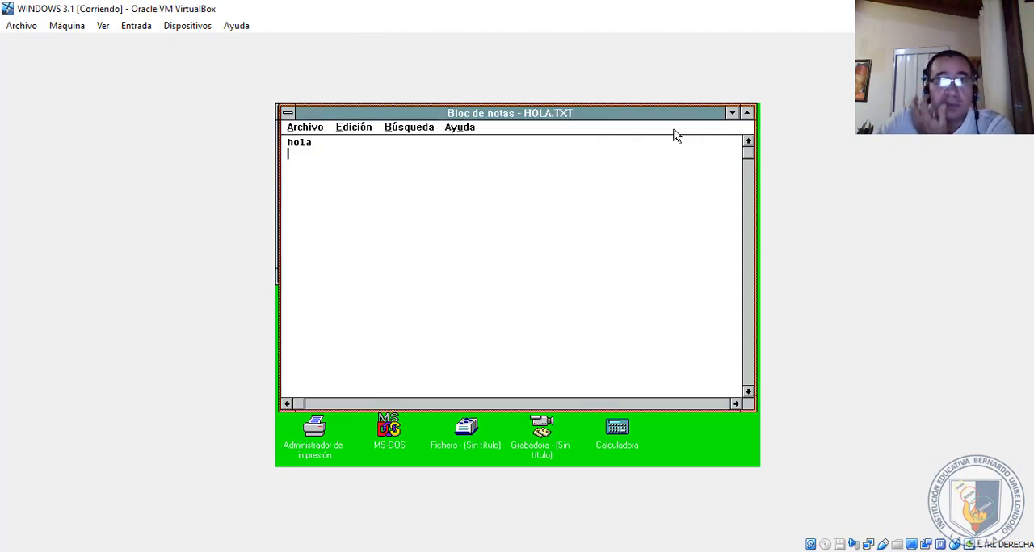
- Maximize the Bloc de notas window and exit the program
{"action": "left_click", "coordinate": [746, 113]}
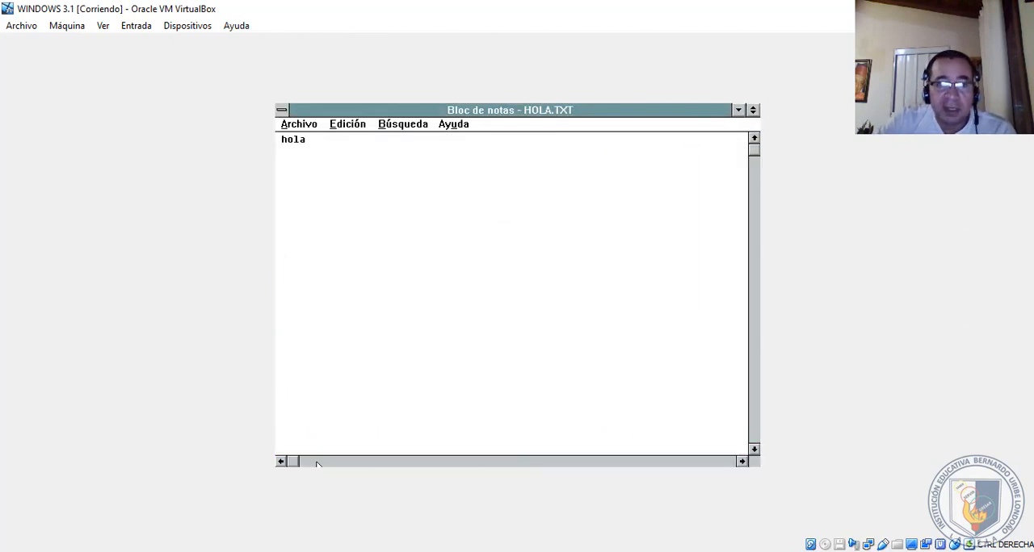
{"action": "left_click", "coordinate": [288, 125]}
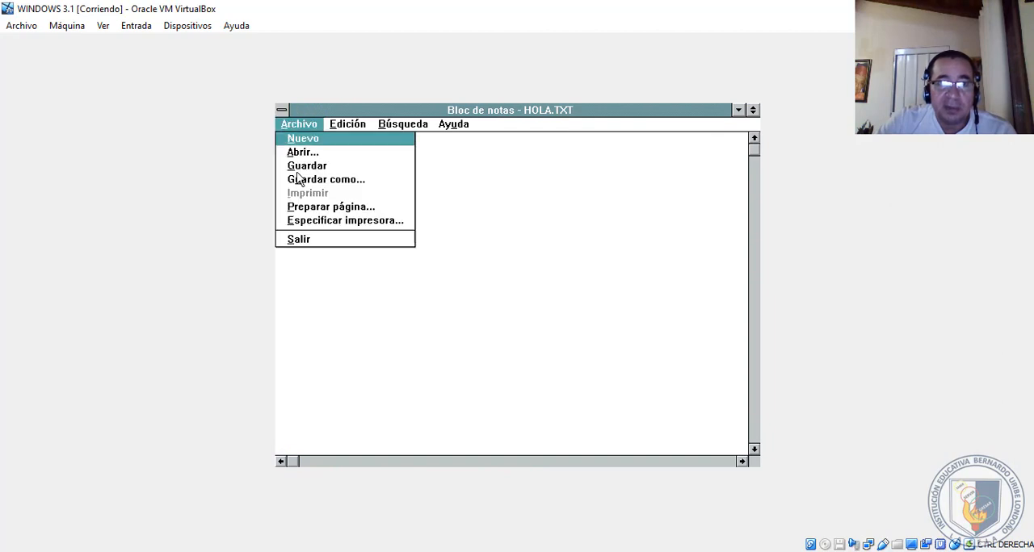
{"action": "left_click", "coordinate": [299, 239]}
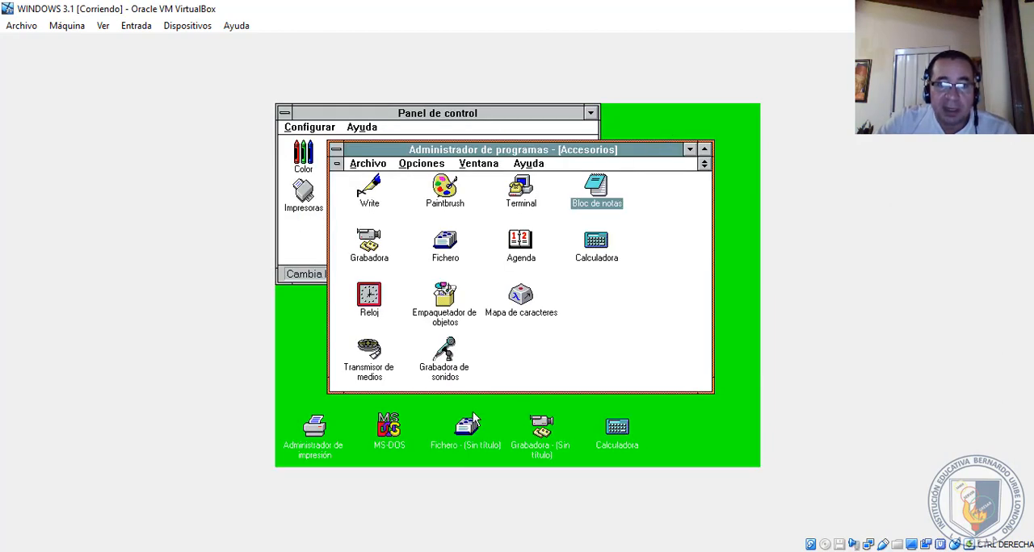
- Keep the suspended recording as a macro, then close Grabadora and save its file as hola in c:\windows
{"action": "left_click", "coordinate": [539, 428]}
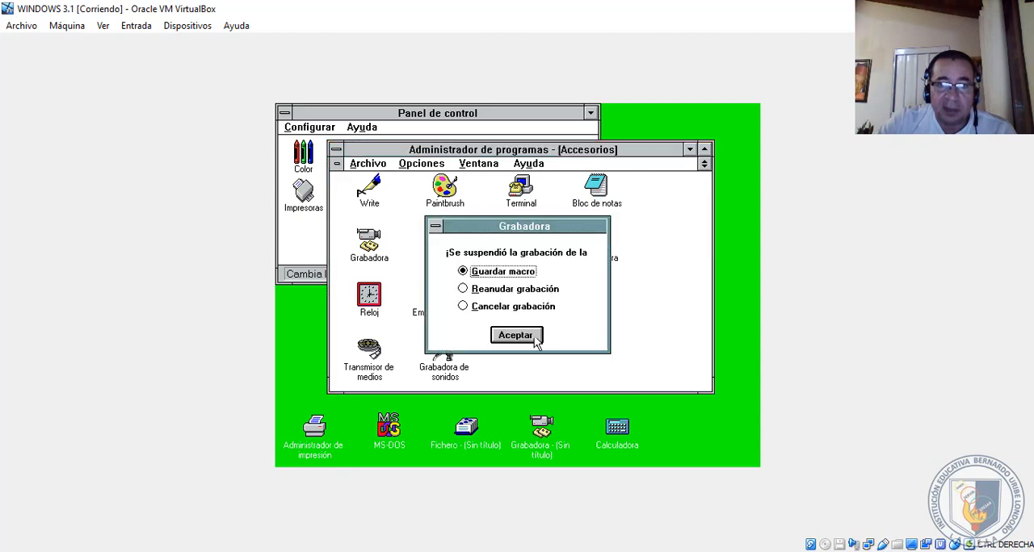
{"action": "left_click", "coordinate": [516, 336]}
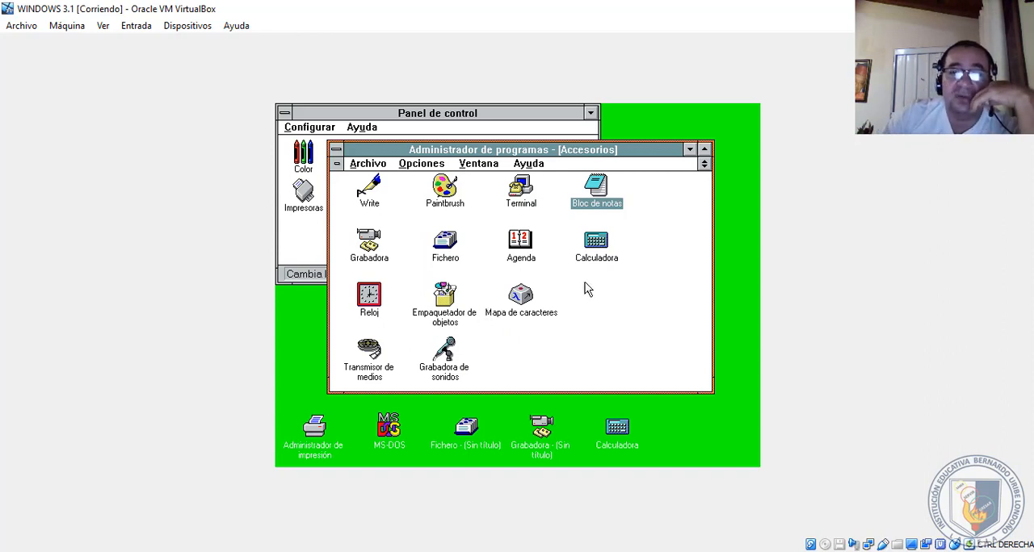
{"action": "left_click", "coordinate": [542, 451]}
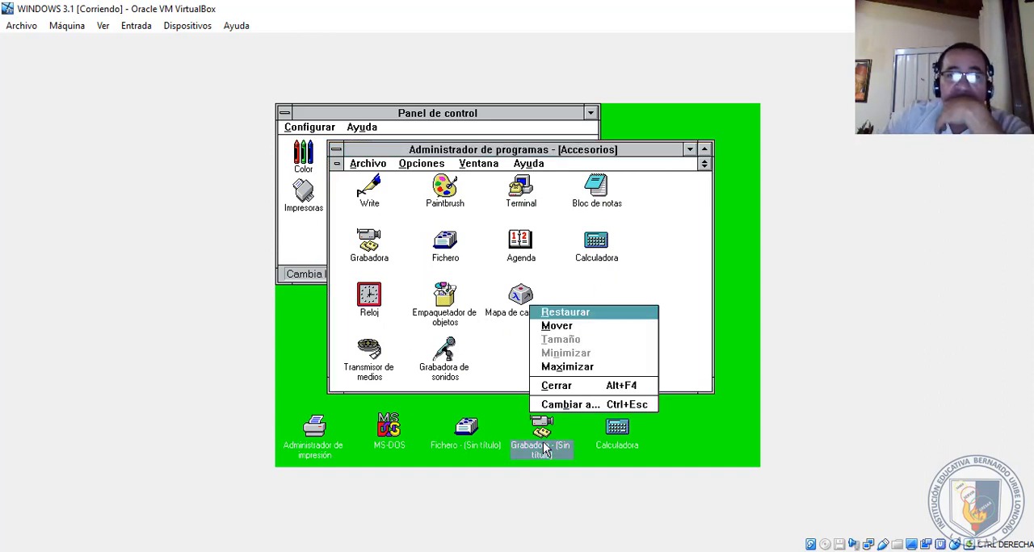
{"action": "left_click", "coordinate": [567, 388]}
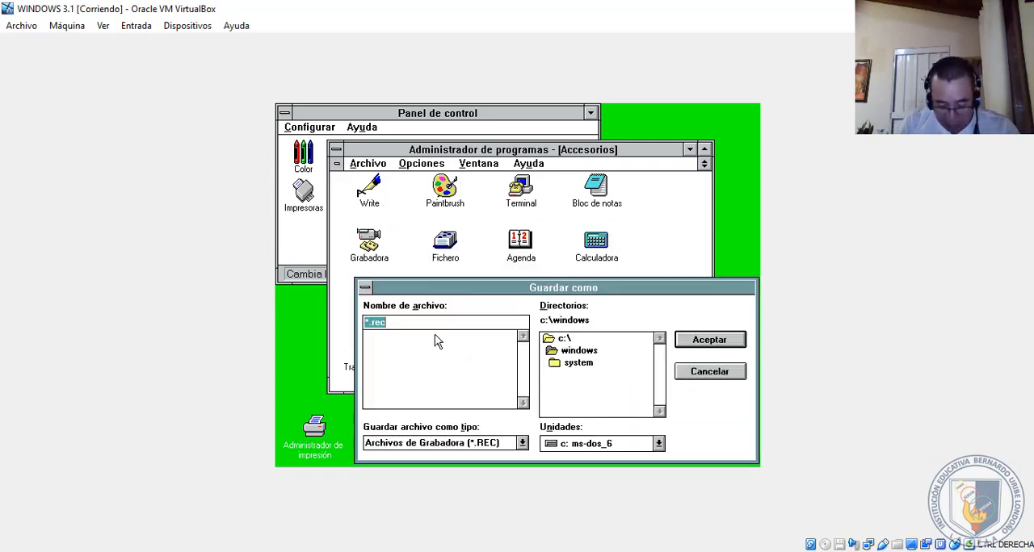
{"action": "type", "text": "hola"}
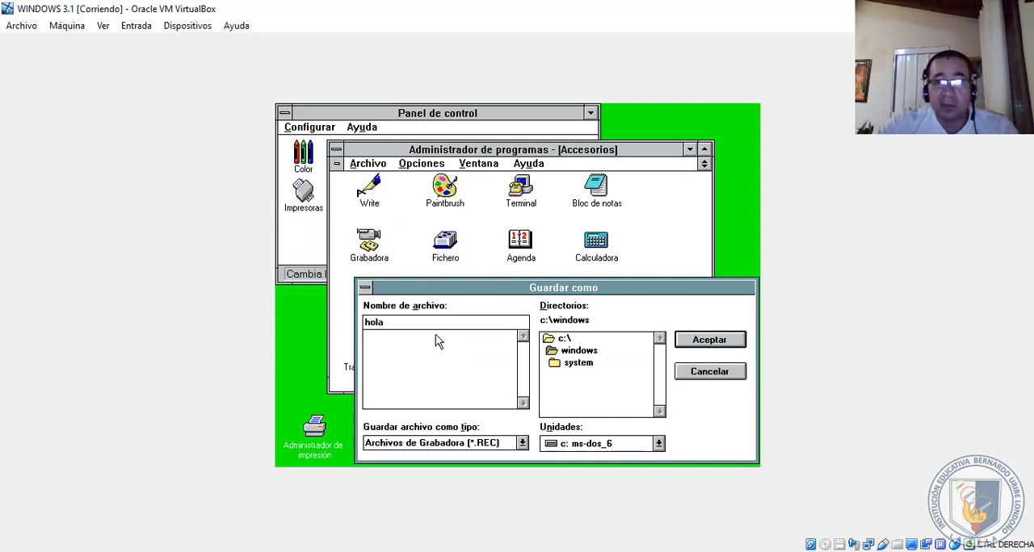
{"action": "left_click", "coordinate": [704, 339]}
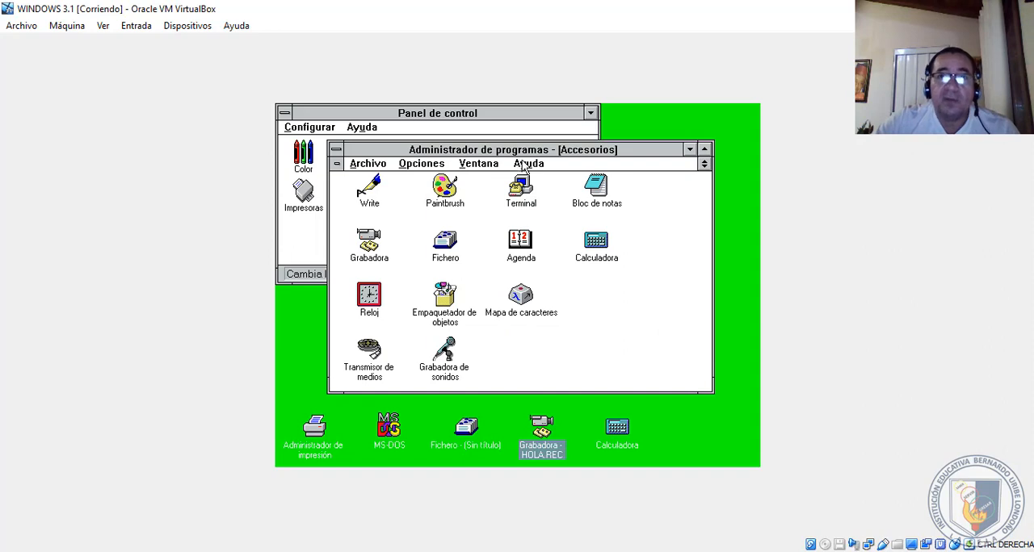
- Maximize Administrador de programas and close the Accesorios group window
{"action": "left_click", "coordinate": [704, 150]}
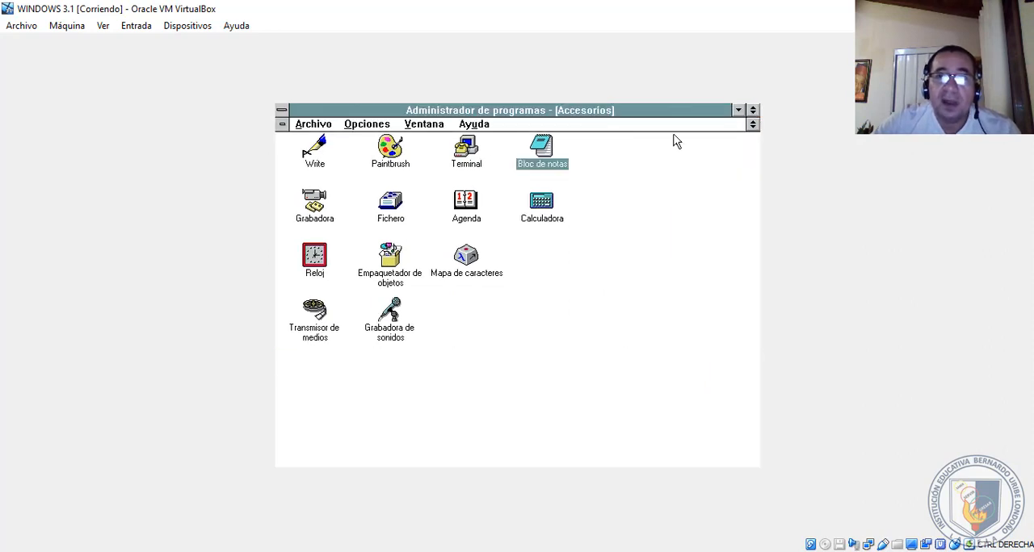
{"action": "left_click", "coordinate": [282, 125]}
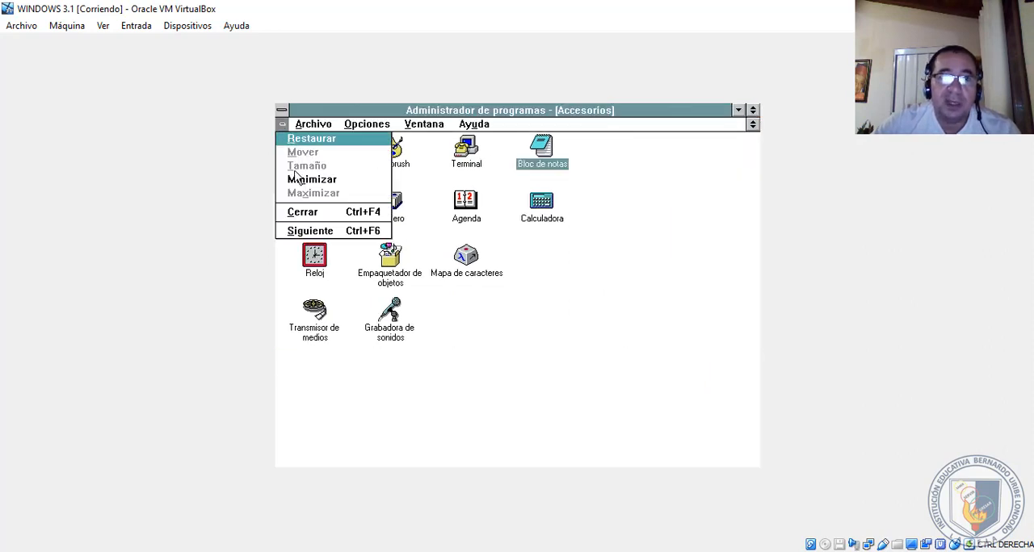
{"action": "left_click", "coordinate": [300, 212]}
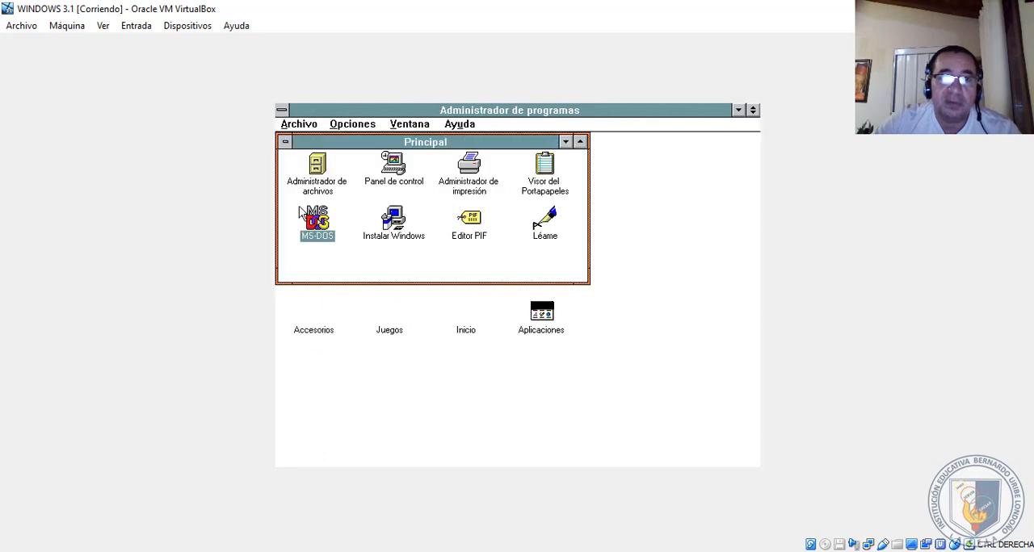
- Start Administrador de archivos from the Principal group and select hola.txt in the root of drive c:
{"action": "double_click", "coordinate": [319, 177]}
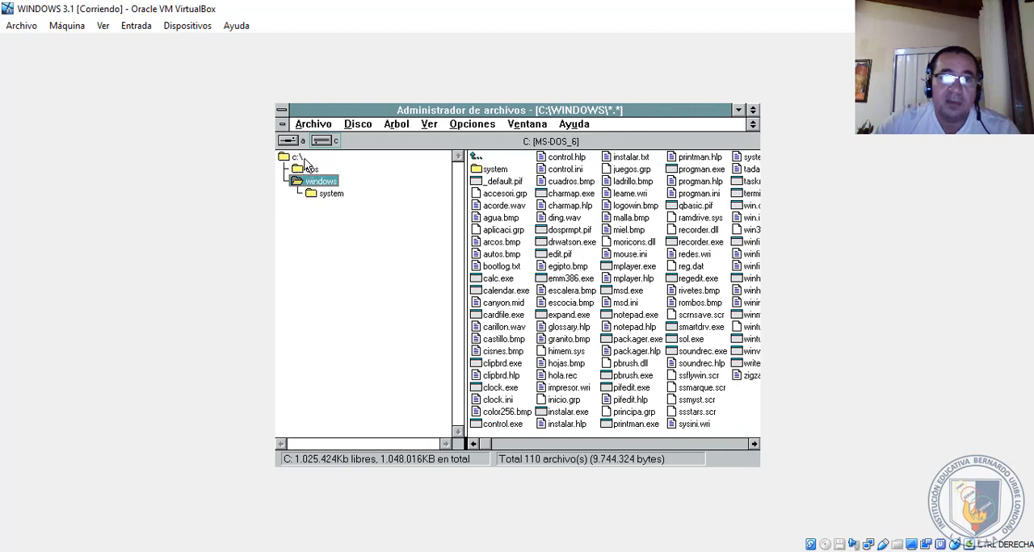
{"action": "left_click", "coordinate": [298, 158]}
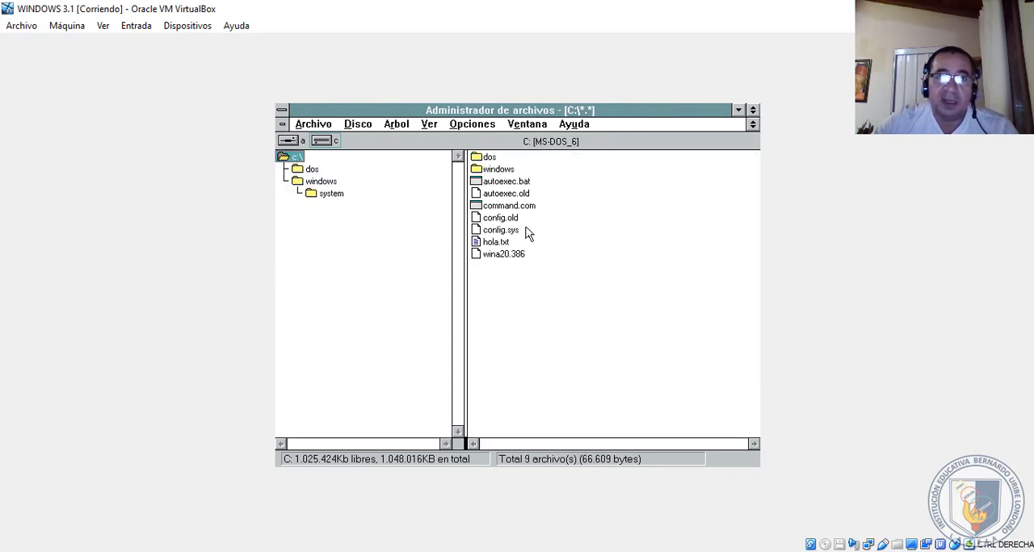
{"action": "left_click", "coordinate": [501, 249]}
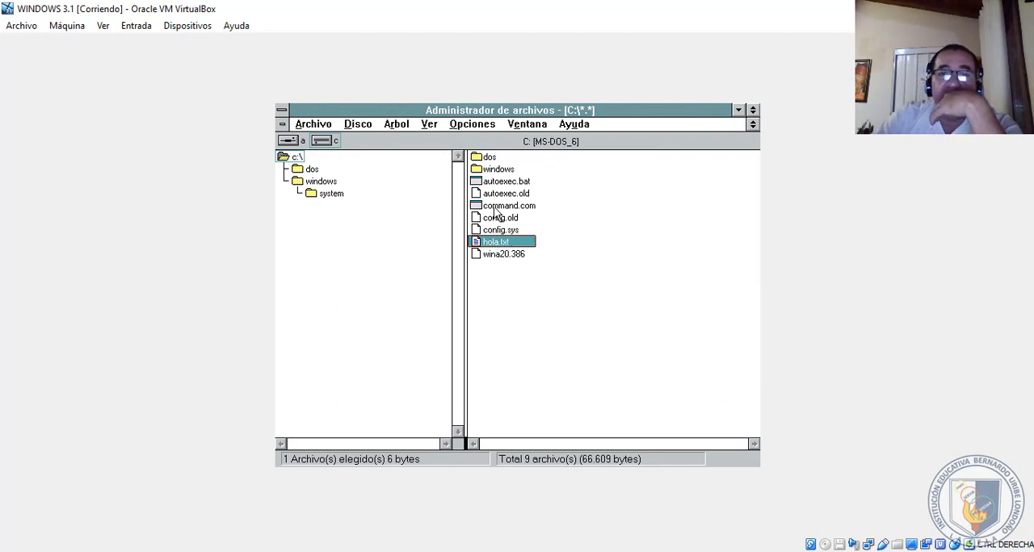
- Look through the files starting with h in the c:\dos folder
{"action": "double_click", "coordinate": [490, 158]}
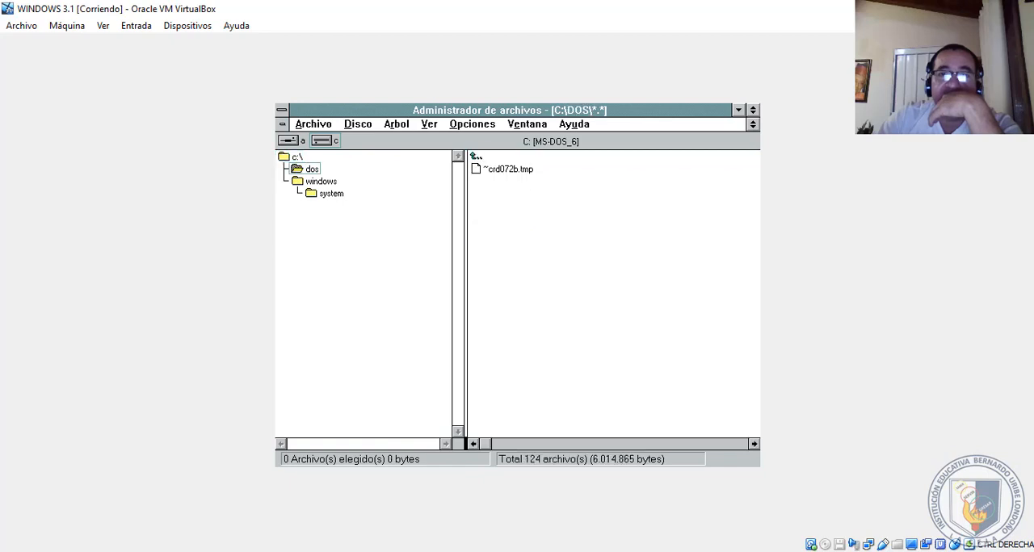
{"action": "left_click", "coordinate": [500, 205]}
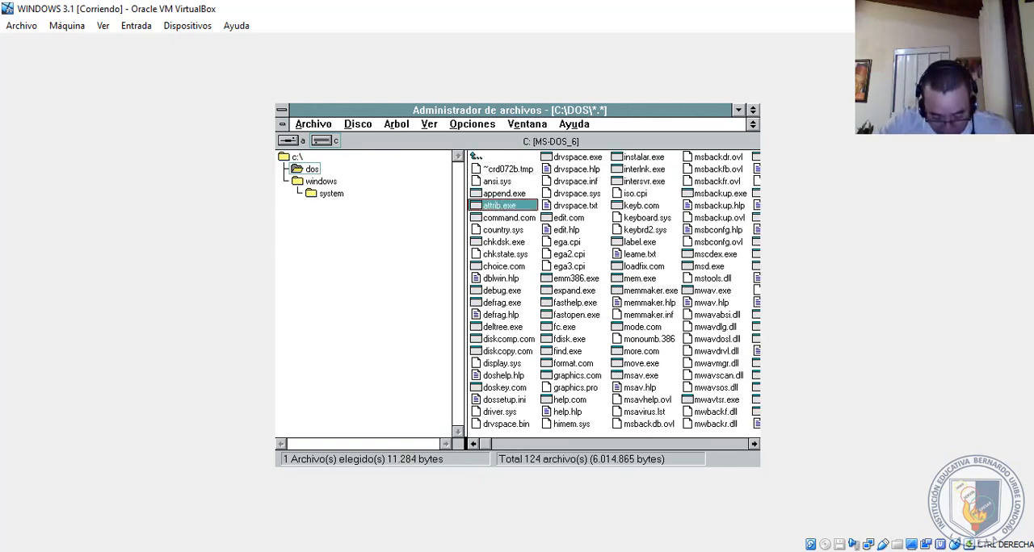
{"action": "key", "text": "h"}
{"action": "key", "text": "h"}
{"action": "key", "text": "h"}
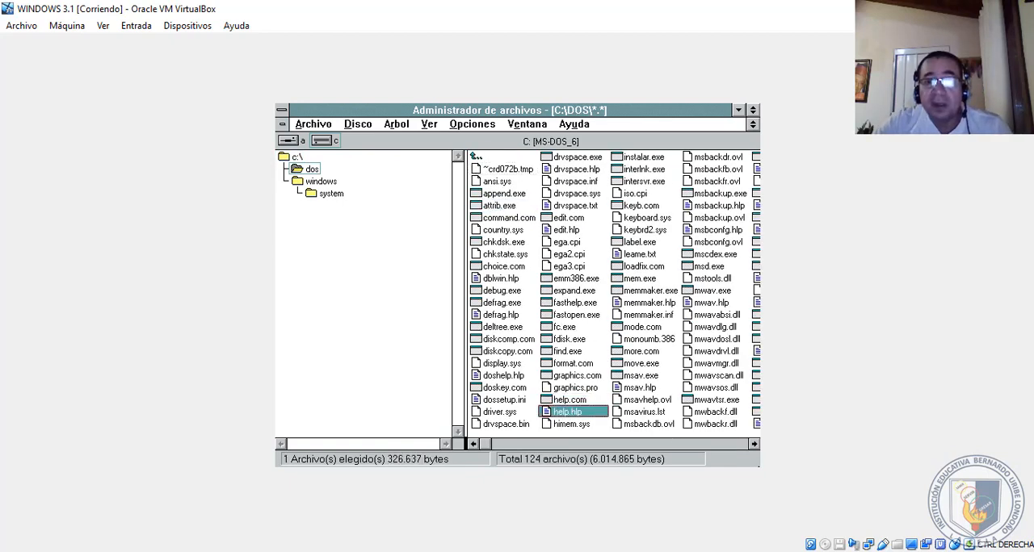
{"action": "key", "text": "h"}
{"action": "key", "text": "h"}
{"action": "key", "text": "h"}
{"action": "key", "text": "h"}
{"action": "key", "text": "h"}
{"action": "key", "text": "h"}
{"action": "key", "text": "h"}
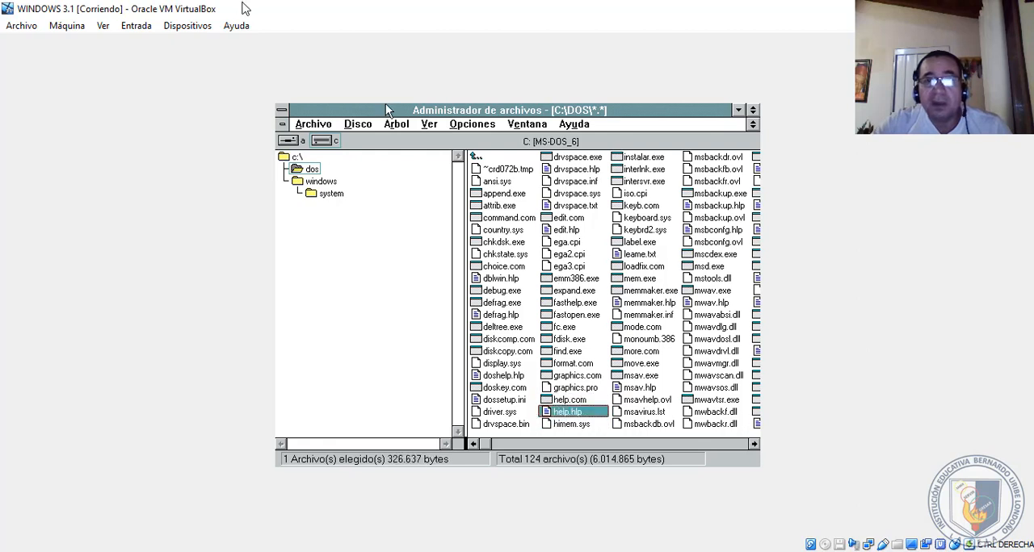
{"action": "key", "text": "h"}
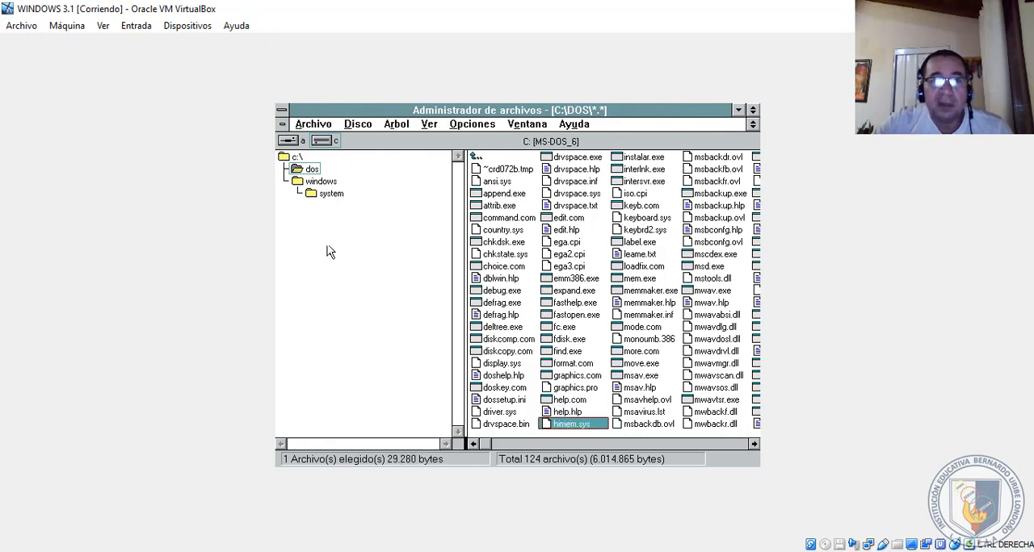
- Find hola.rec in the c:\windows folder and open it in Grabadora
{"action": "double_click", "coordinate": [321, 180]}
{"action": "left_click", "coordinate": [565, 231]}
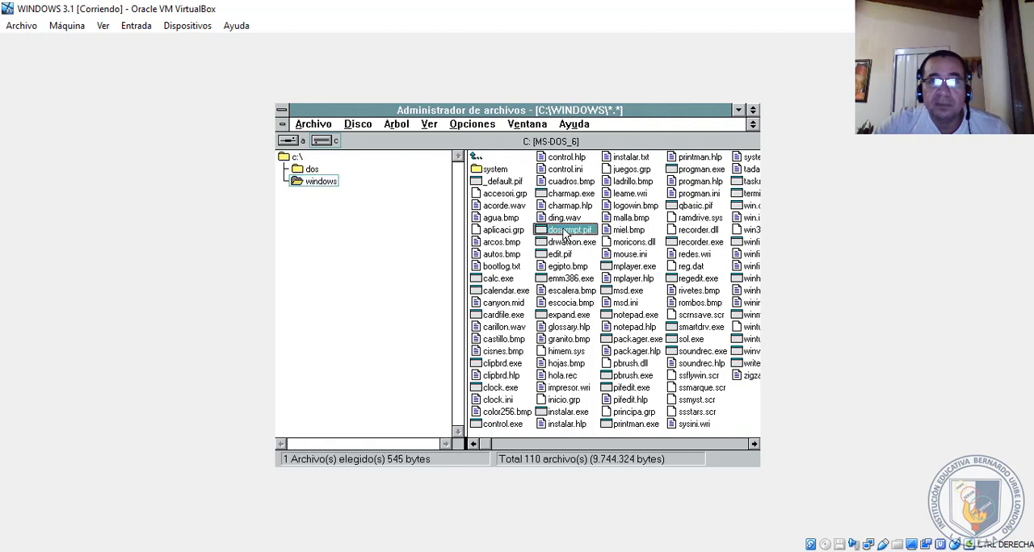
{"action": "key", "text": "h"}
{"action": "key", "text": "h"}
{"action": "key", "text": "h"}
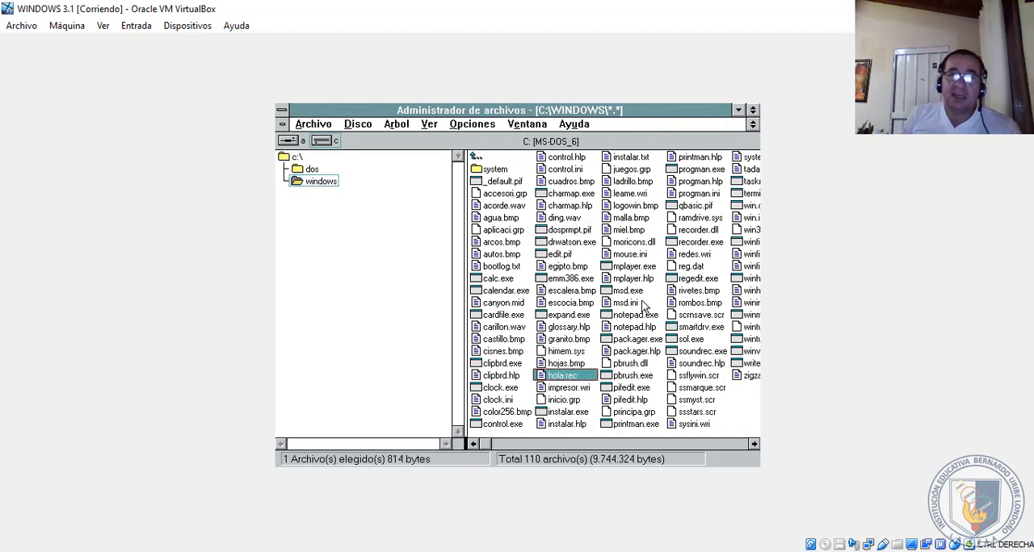
{"action": "key", "text": "Return"}
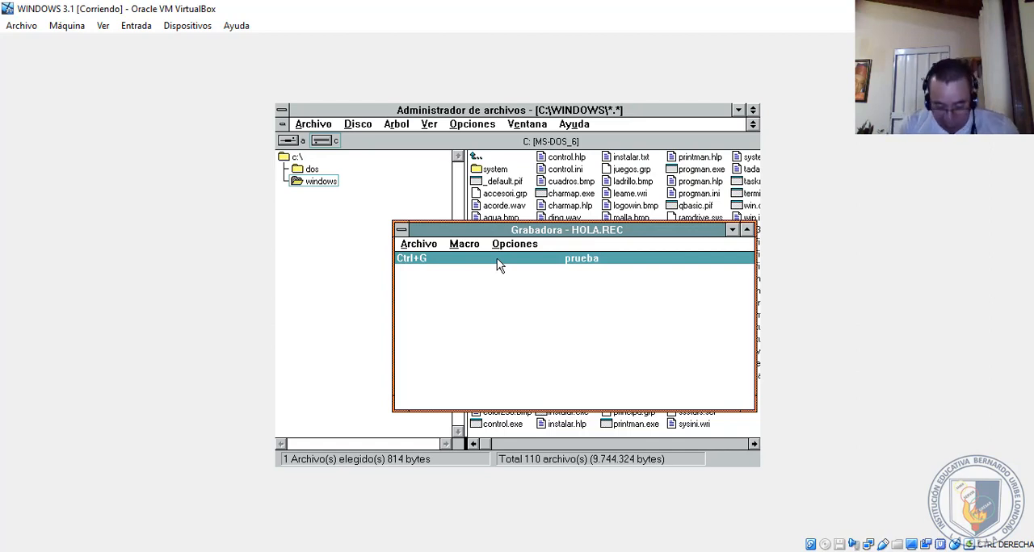
- Play back the prueba macro from HOLA.REC and dismiss the playback dialog
{"action": "key", "text": "ctrl+g"}
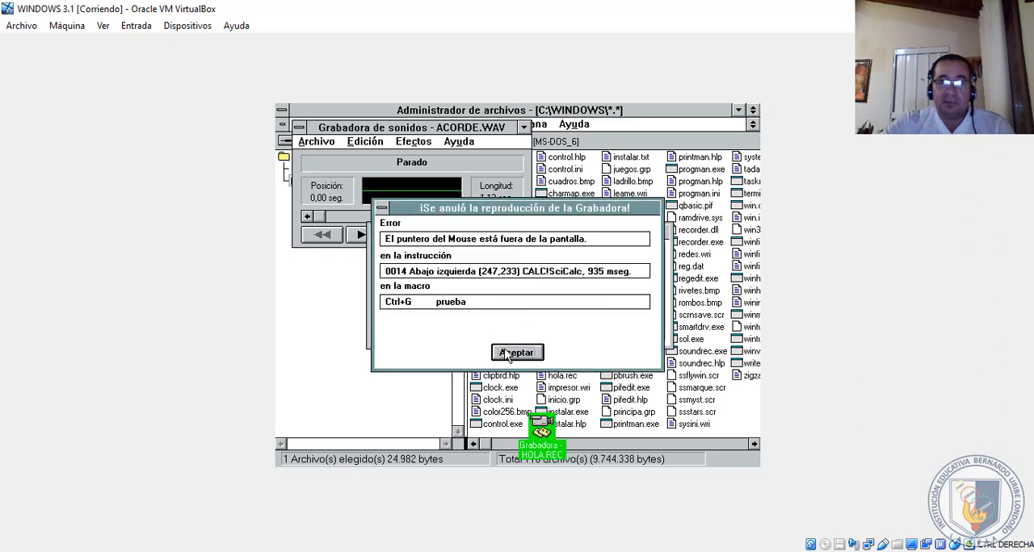
{"action": "left_click", "coordinate": [507, 353]}
{"action": "left_click", "coordinate": [517, 327]}
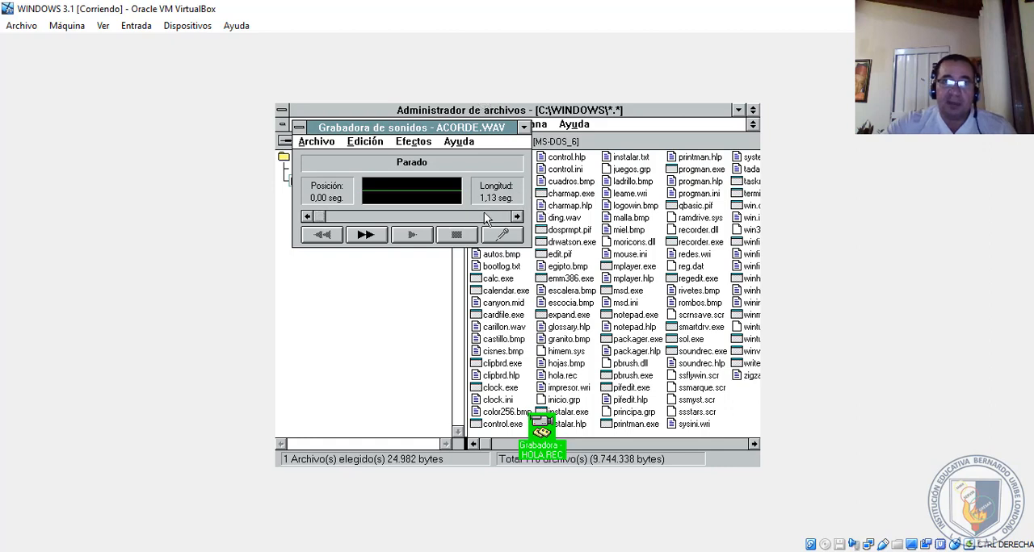
- Return to the Administrador de archivos window and exit the program
{"action": "left_click", "coordinate": [407, 289]}
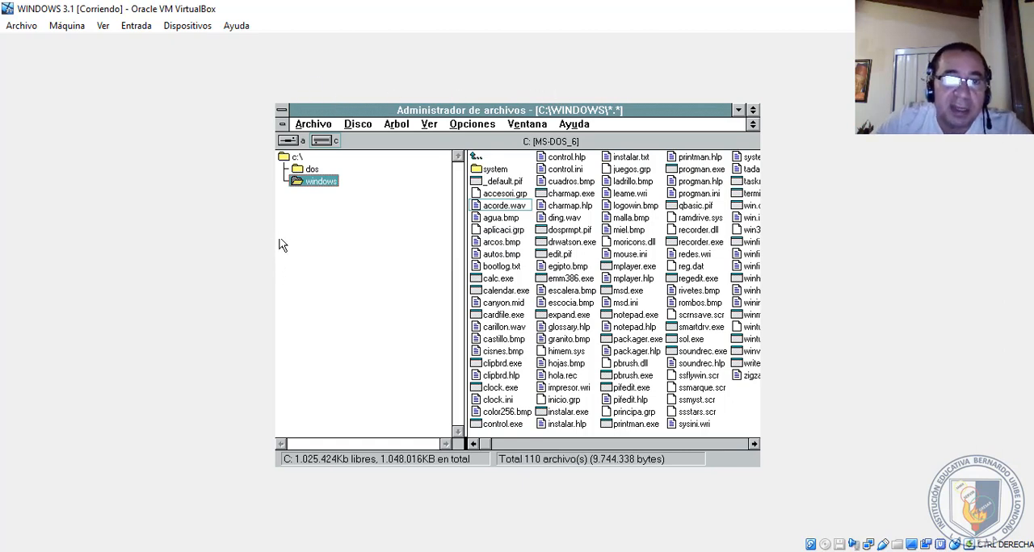
{"action": "left_click", "coordinate": [656, 244]}
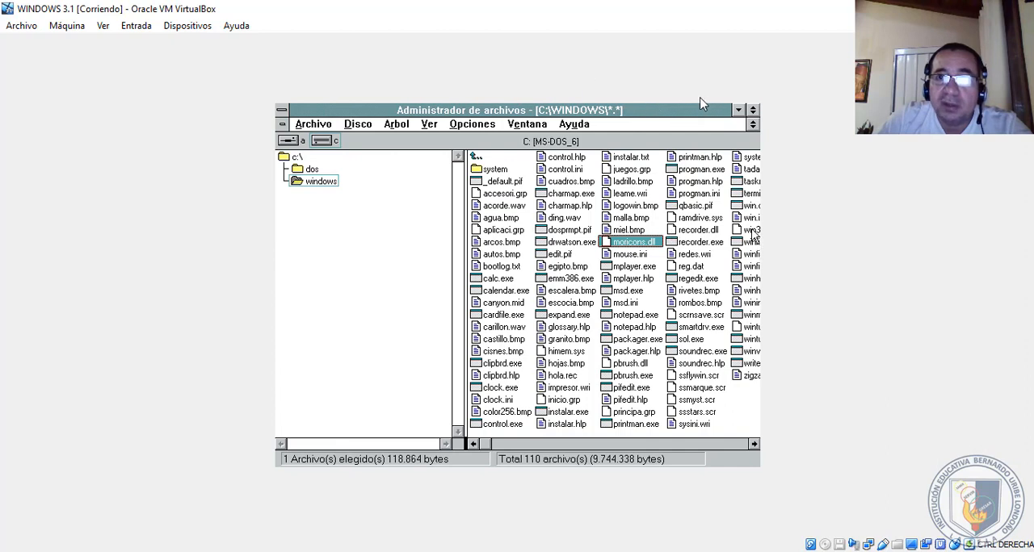
{"action": "left_click", "coordinate": [292, 332]}
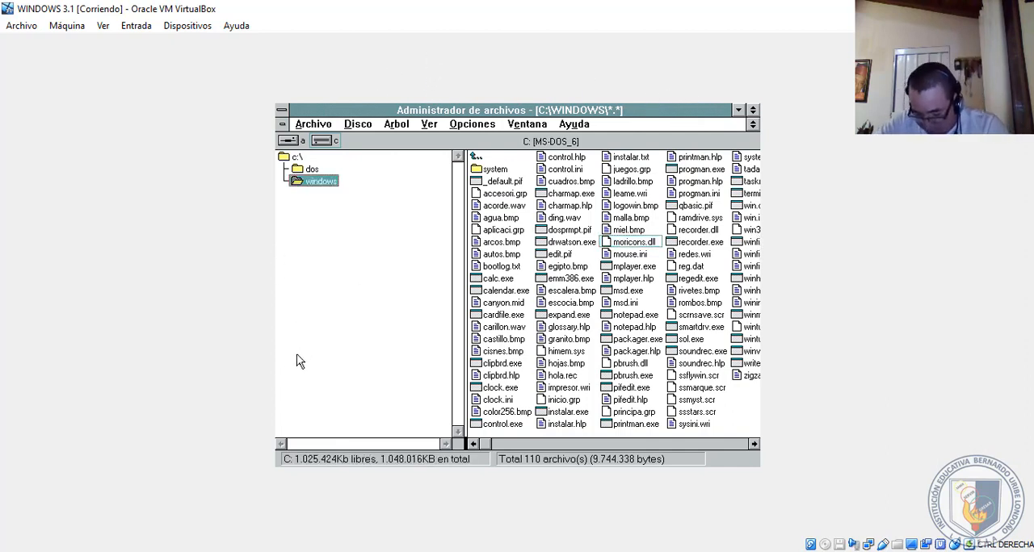
{"action": "left_click", "coordinate": [283, 124]}
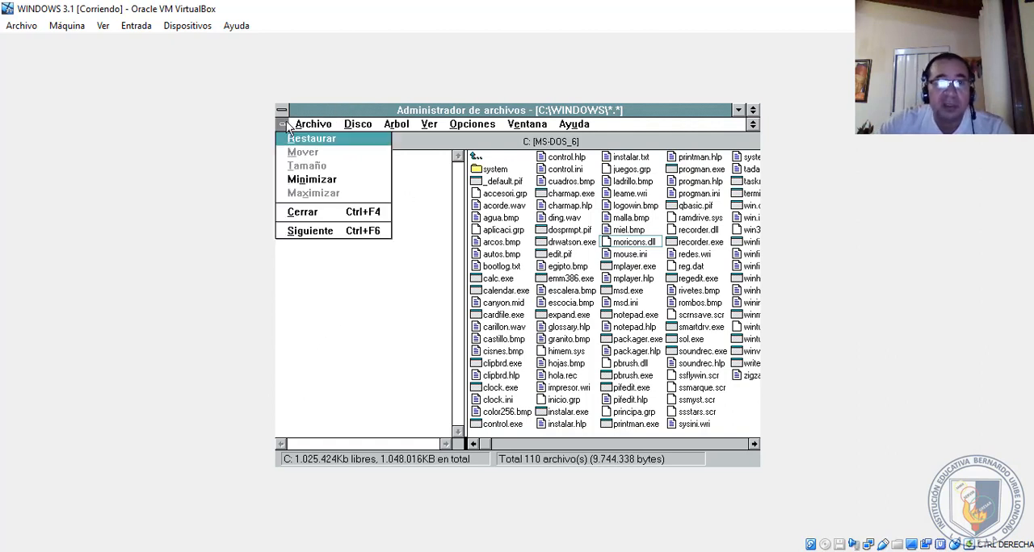
{"action": "left_click", "coordinate": [299, 212]}
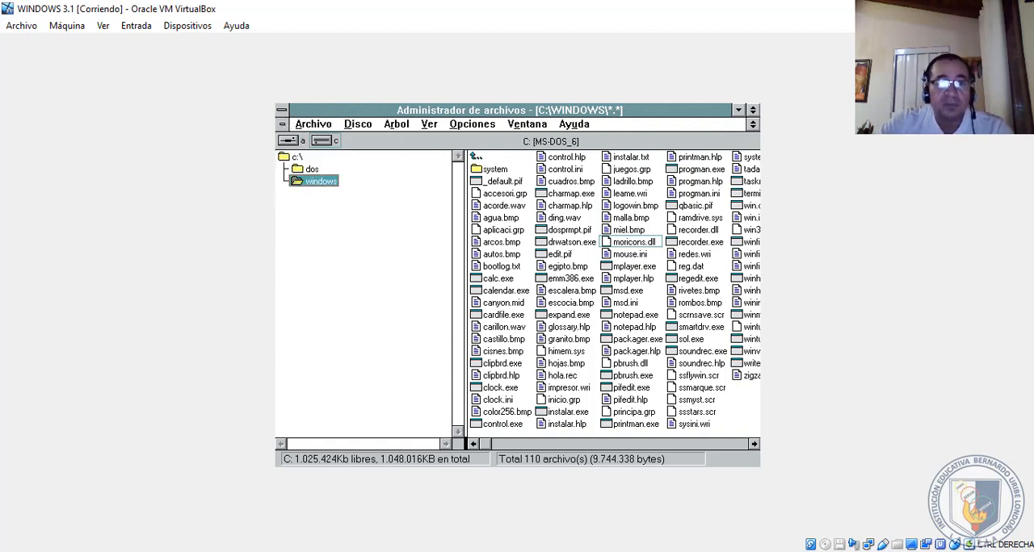
{"action": "left_click", "coordinate": [283, 124]}
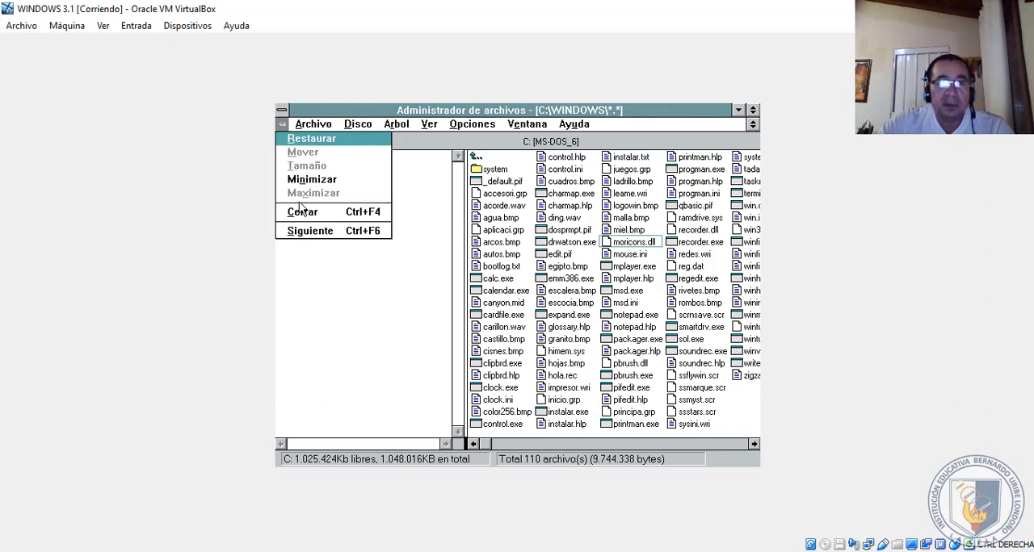
{"action": "left_click", "coordinate": [298, 212]}
{"action": "left_click", "coordinate": [282, 112]}
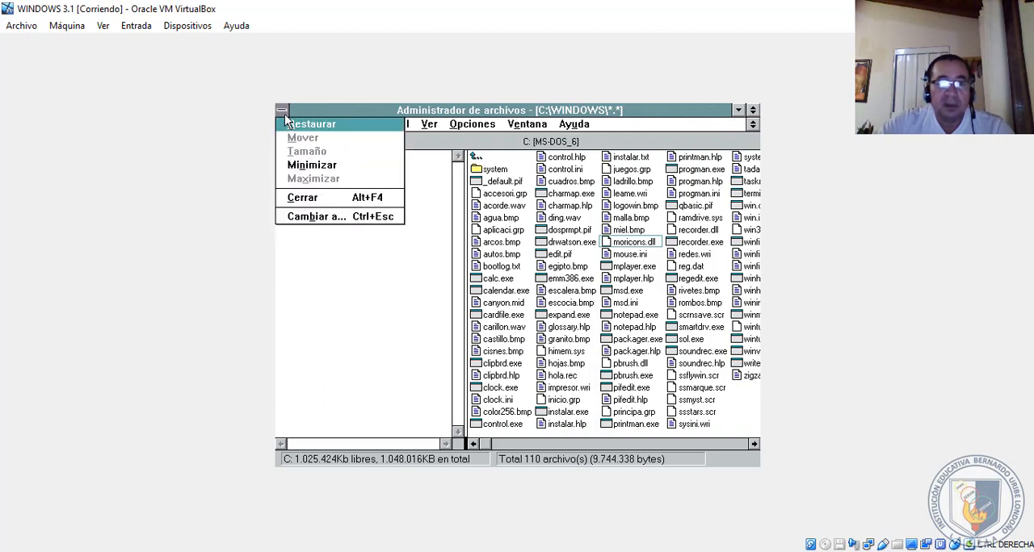
{"action": "left_click", "coordinate": [297, 202]}
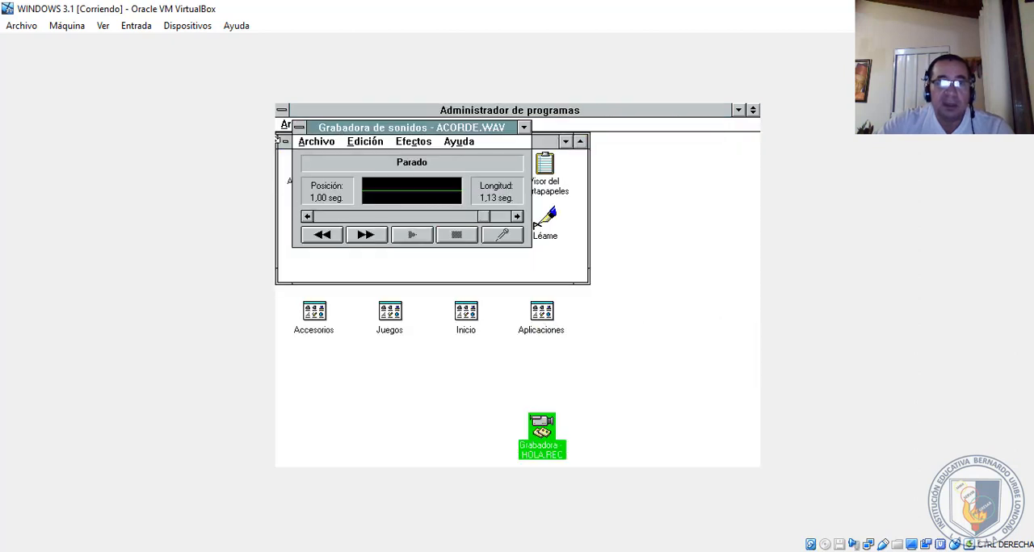
- Close Grabadora de sonidos and the minimized Grabadora holding HOLA.REC
{"action": "left_click", "coordinate": [298, 128]}
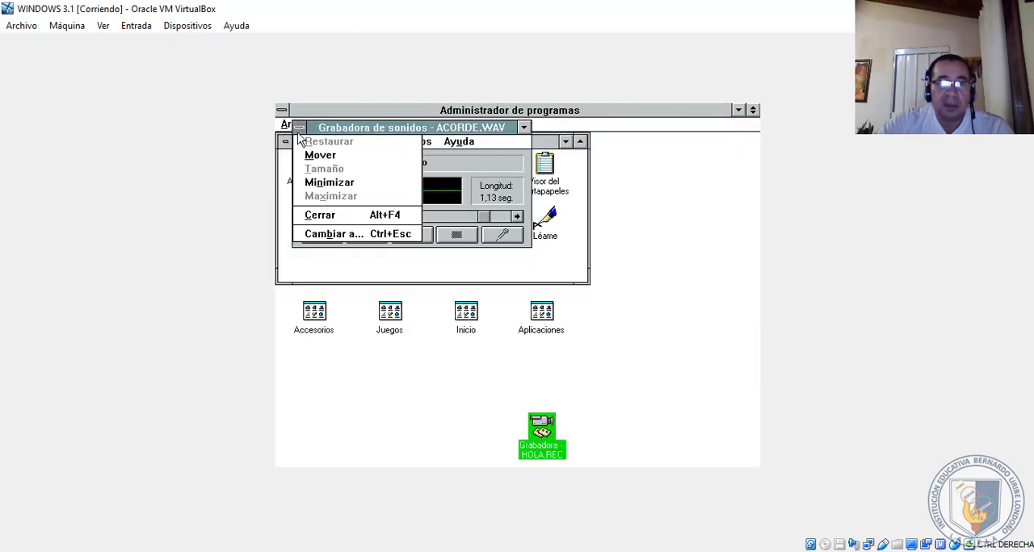
{"action": "left_click", "coordinate": [317, 215]}
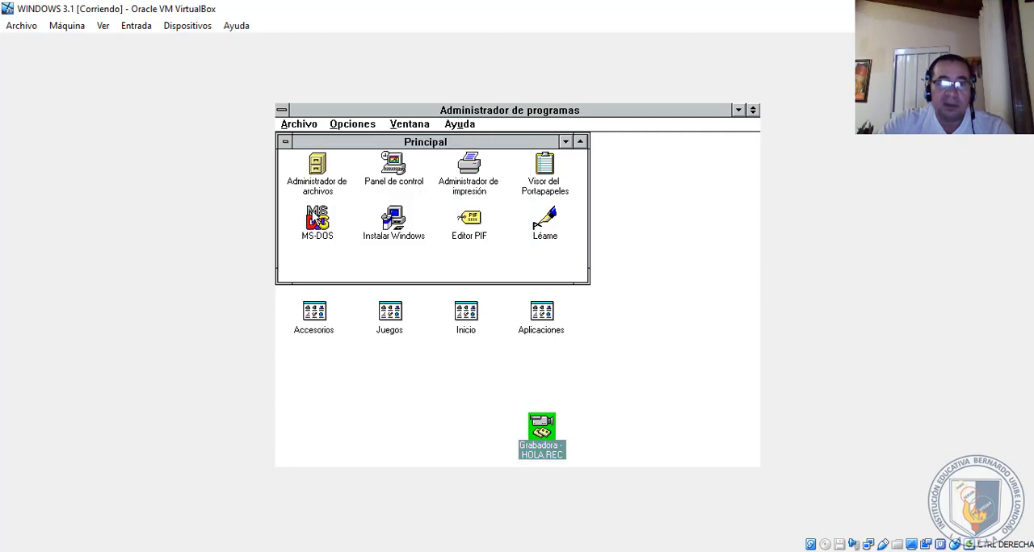
{"action": "left_click", "coordinate": [543, 427]}
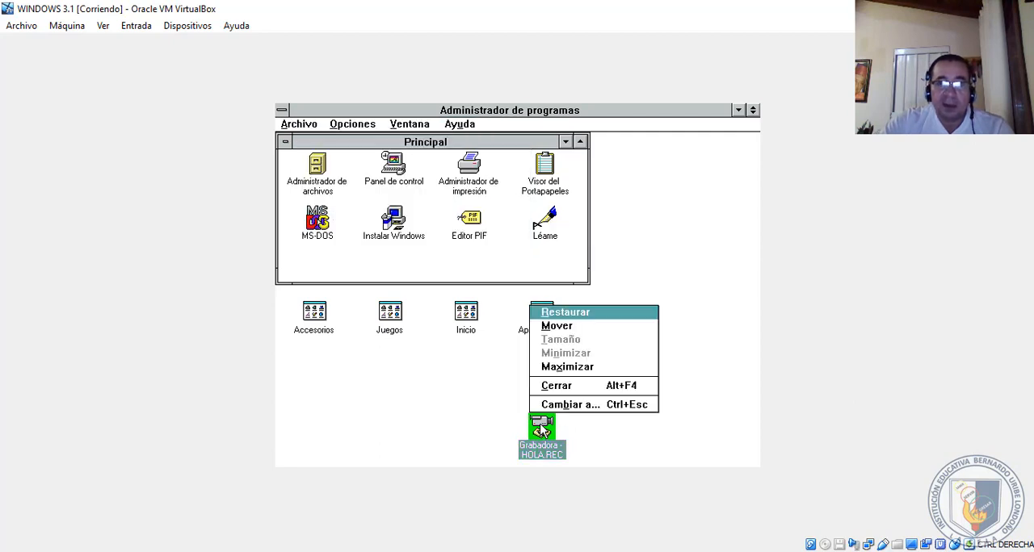
{"action": "left_click", "coordinate": [558, 386]}
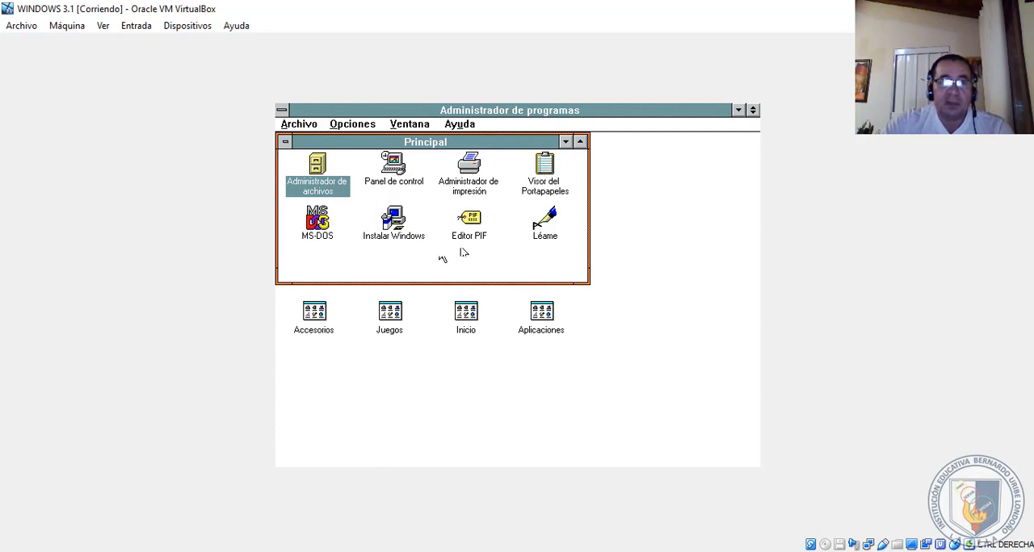
- Select Editor PIF in the Principal group
{"action": "left_click", "coordinate": [487, 224]}
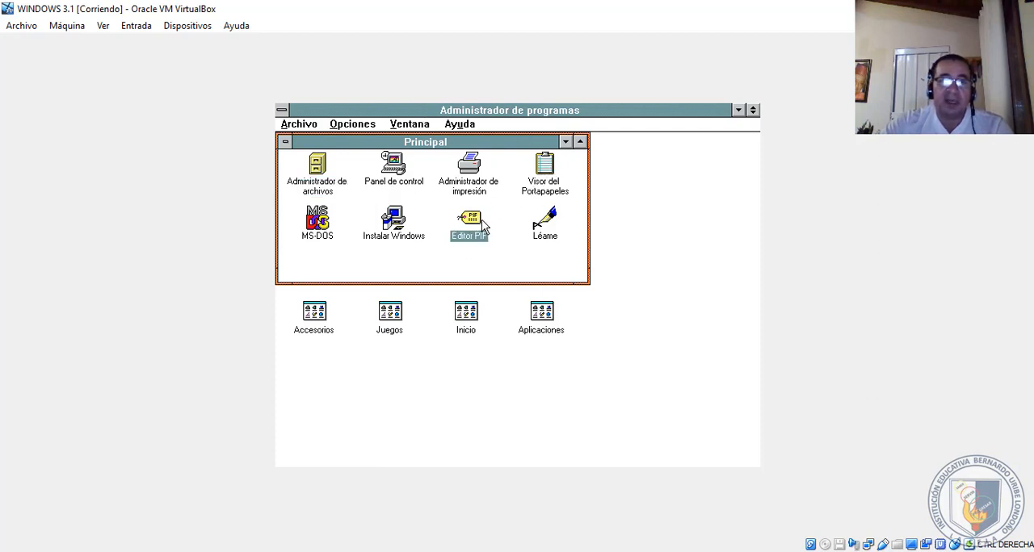
- Open the Léame document from the Principal group in Write and close it
{"action": "double_click", "coordinate": [545, 225]}
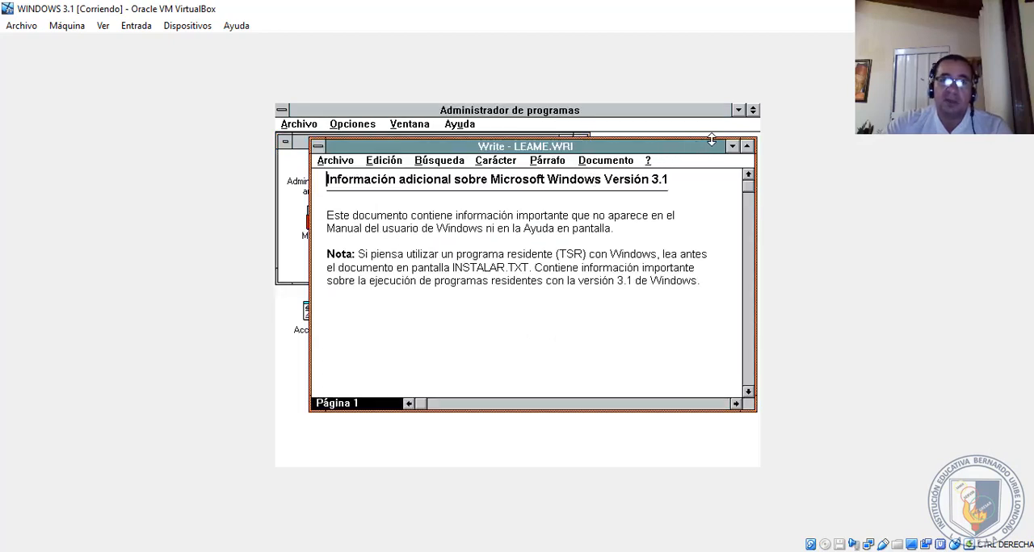
{"action": "left_click", "coordinate": [318, 146]}
{"action": "left_click", "coordinate": [336, 234]}
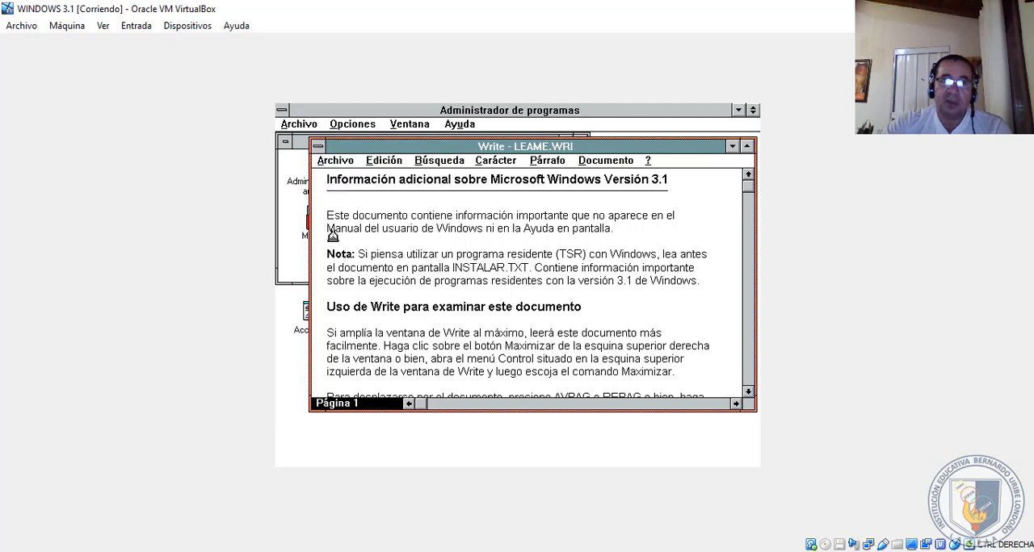
- Open the Juegos group, launch Solitario and try moving tableau cards, including the four of diamonds onto the ten of spades
{"action": "double_click", "coordinate": [389, 313]}
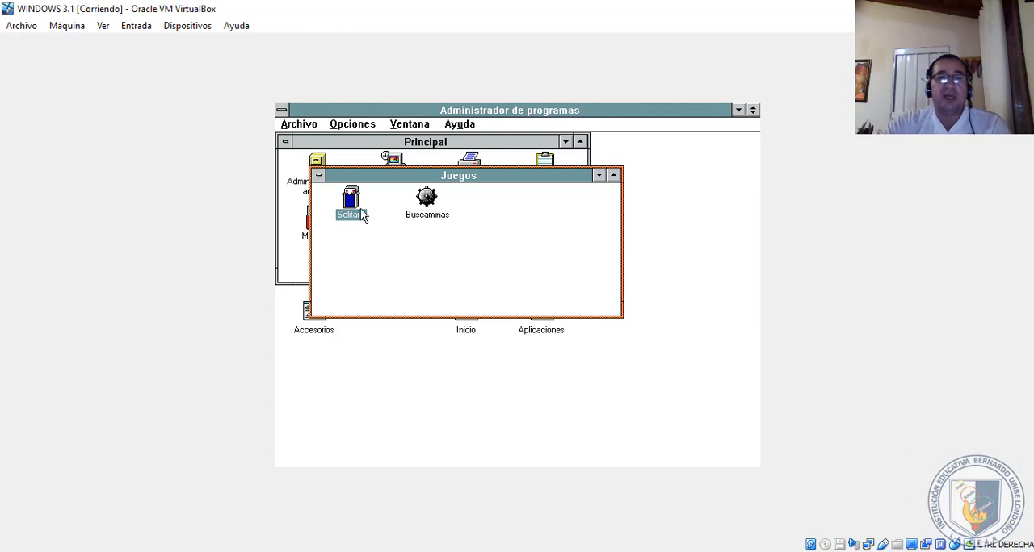
{"action": "double_click", "coordinate": [351, 202]}
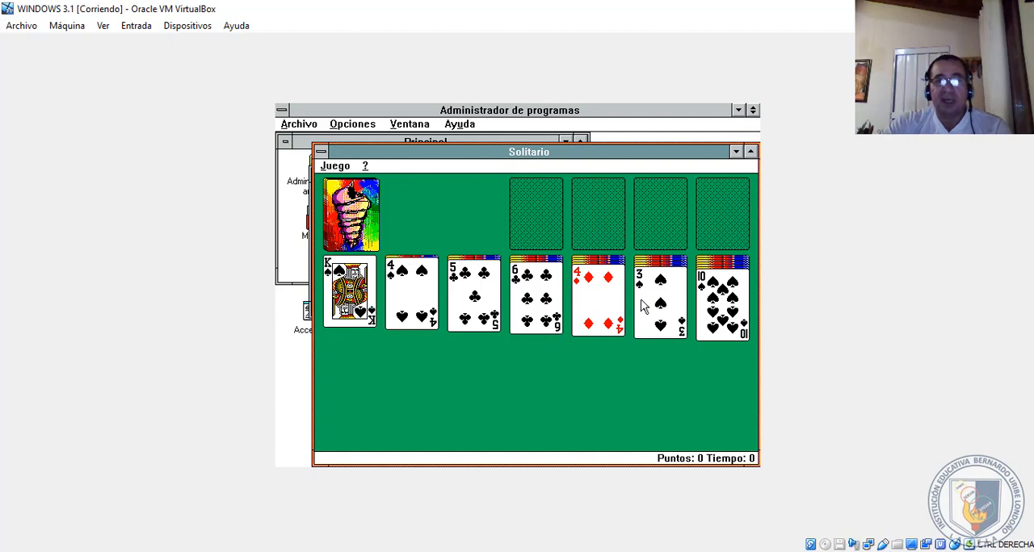
{"action": "mouse_move", "coordinate": [646, 305]}
{"action": "left_mouse_down"}
{"action": "mouse_move", "coordinate": [404, 305]}
{"action": "mouse_move", "coordinate": [677, 306]}
{"action": "mouse_move", "coordinate": [660, 305]}
{"action": "left_mouse_up"}
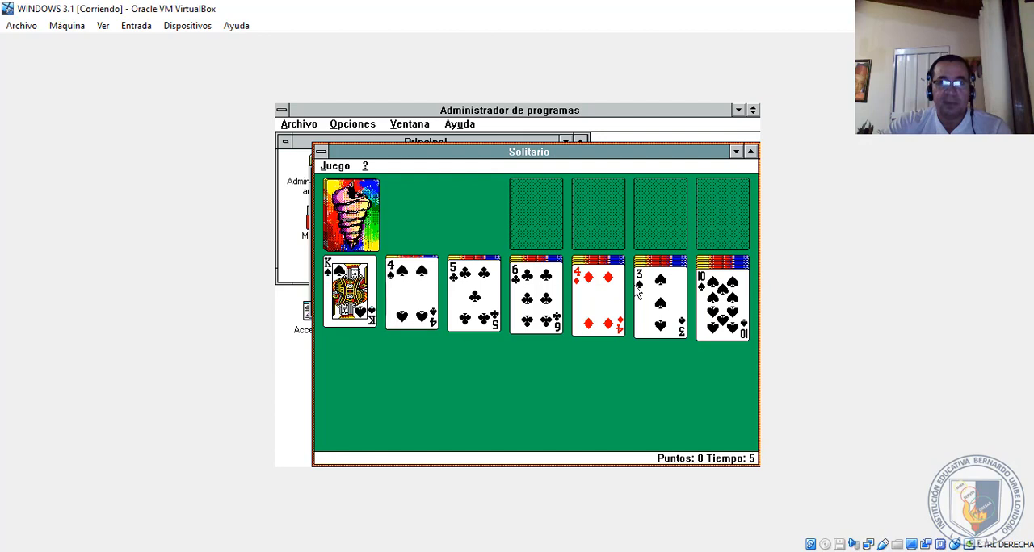
{"action": "left_click_drag", "start_coordinate": [601, 286], "coordinate": [740, 281]}
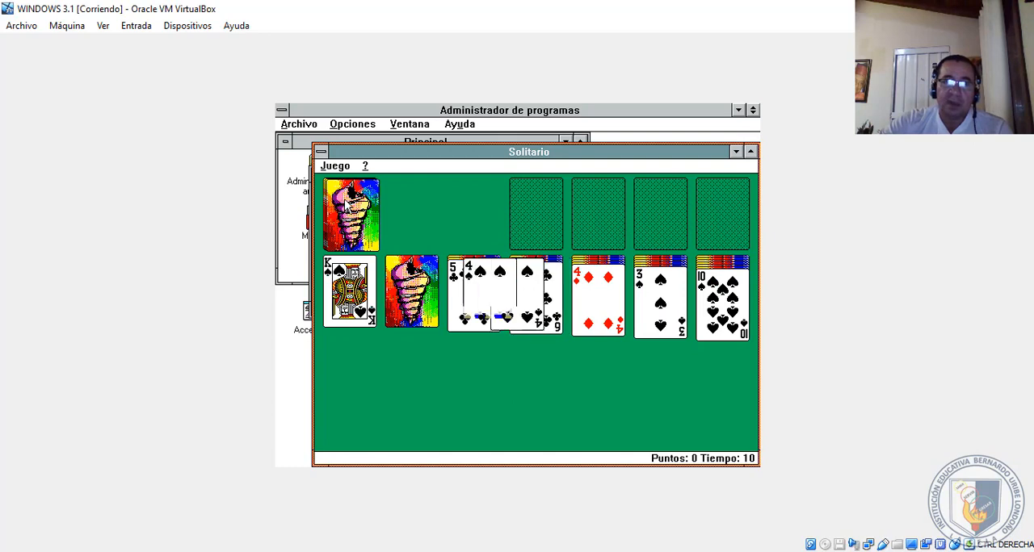
- Deal from the Solitario stock four times, trying to move the king of spades to a foundation, and close the game
{"action": "left_click", "coordinate": [346, 199]}
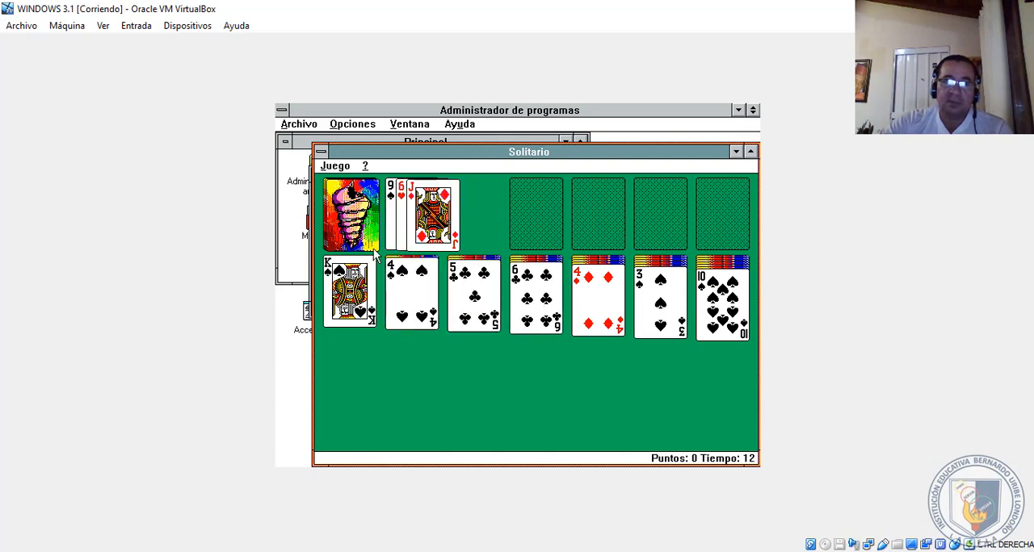
{"action": "left_click_drag", "start_coordinate": [355, 274], "coordinate": [584, 209]}
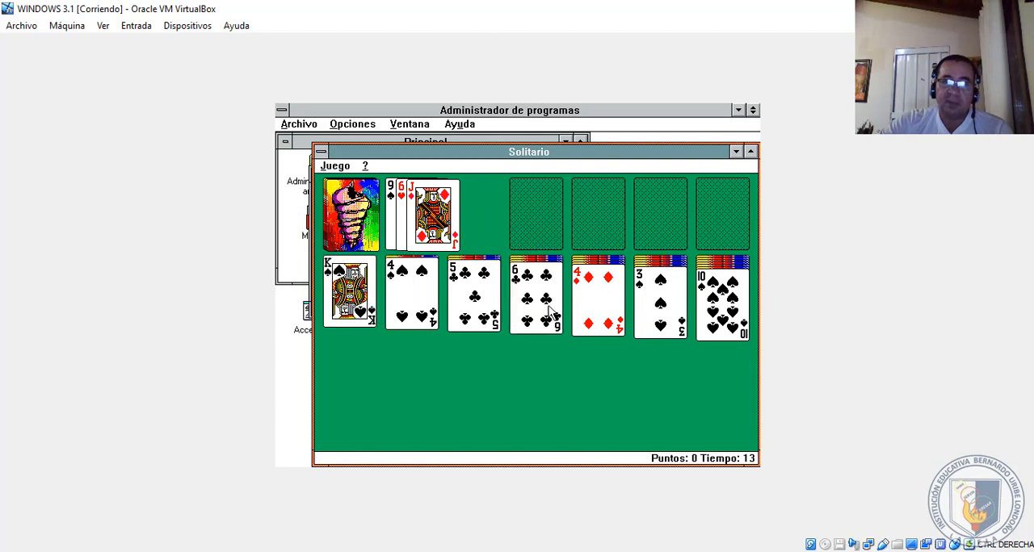
{"action": "left_click", "coordinate": [333, 213]}
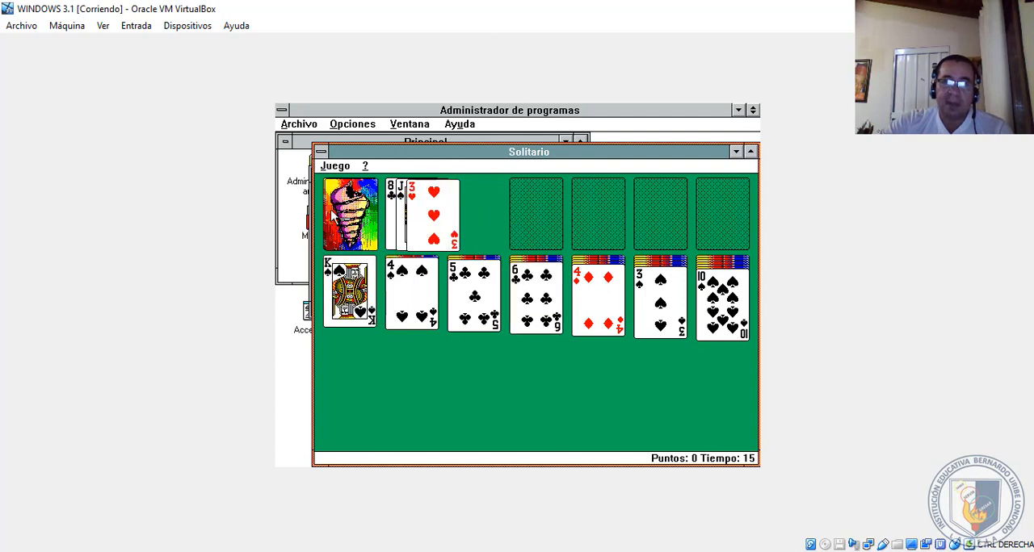
{"action": "left_click", "coordinate": [332, 213]}
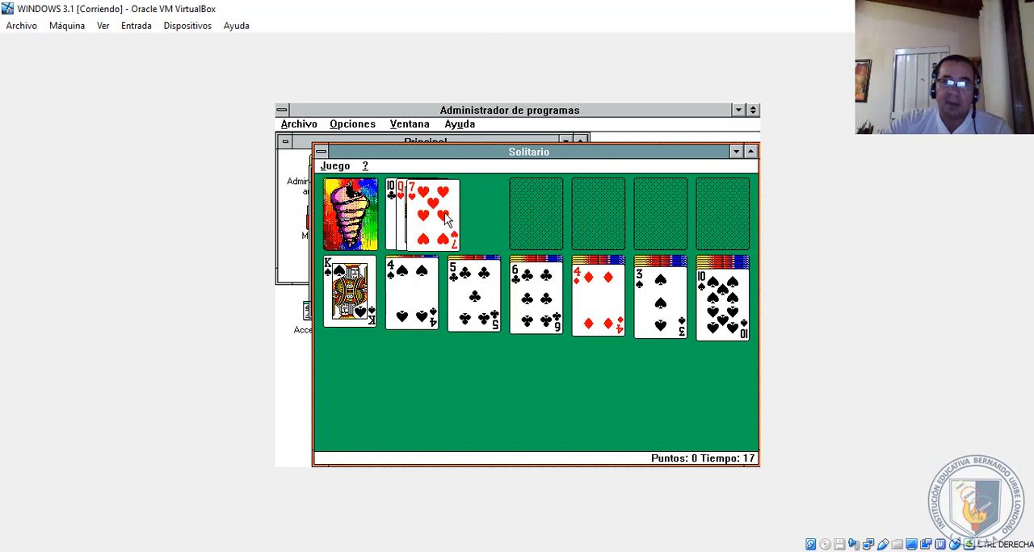
{"action": "left_click", "coordinate": [355, 213]}
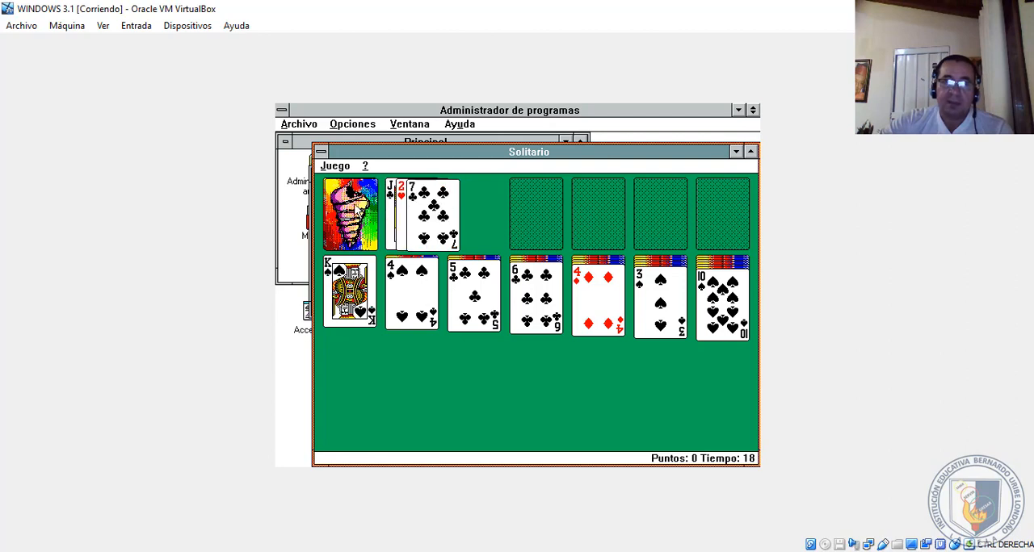
{"action": "left_click", "coordinate": [321, 152]}
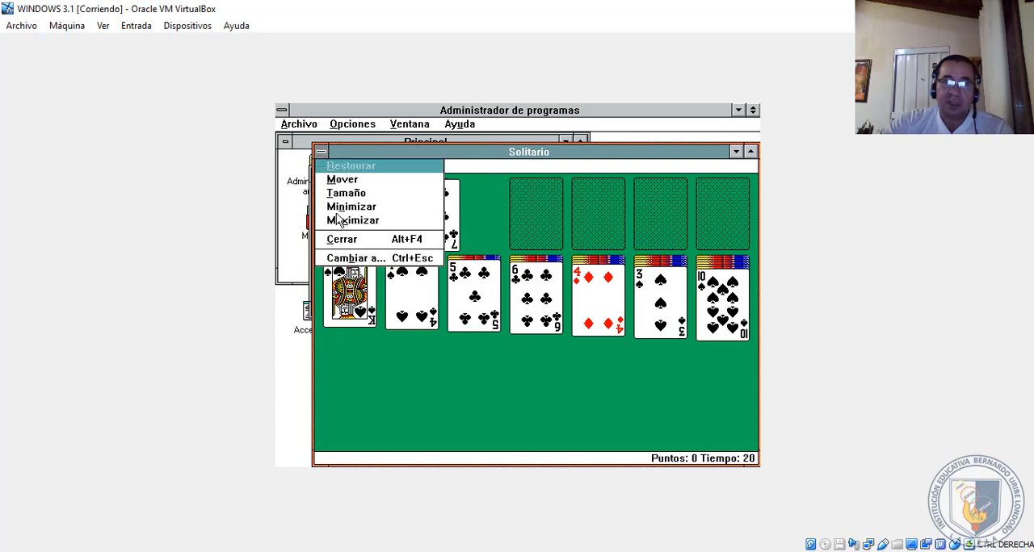
{"action": "left_click", "coordinate": [339, 239]}
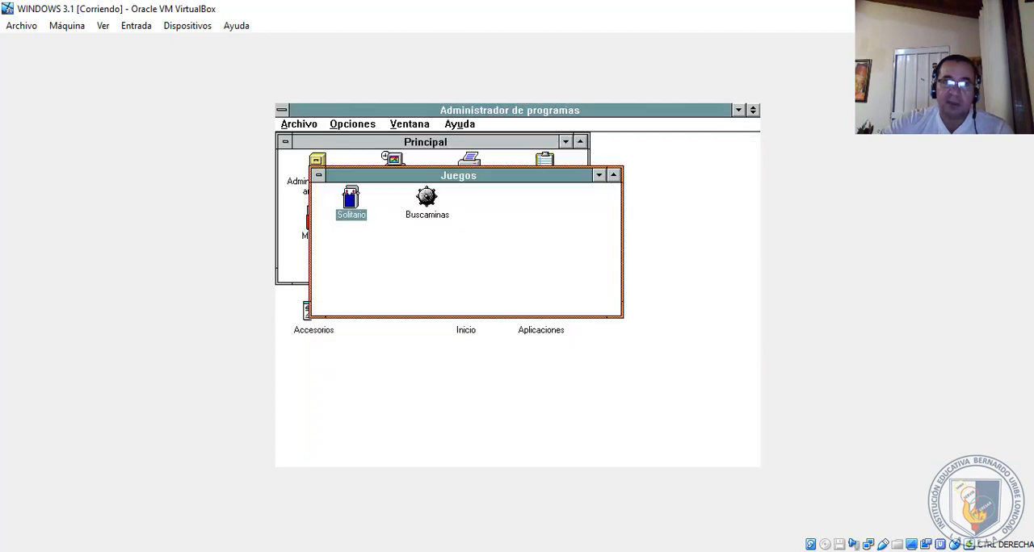
- Launch Buscaminas, and play a round by uncovering squares and flagging suspected mines beside the numbered squares
{"action": "double_click", "coordinate": [435, 208]}
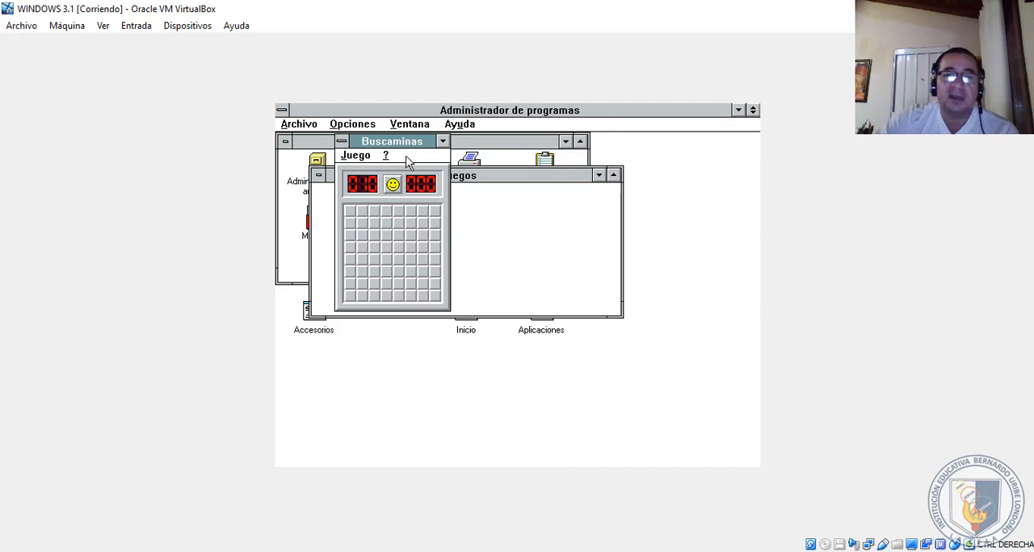
{"action": "left_click_drag", "start_coordinate": [396, 144], "coordinate": [446, 159]}
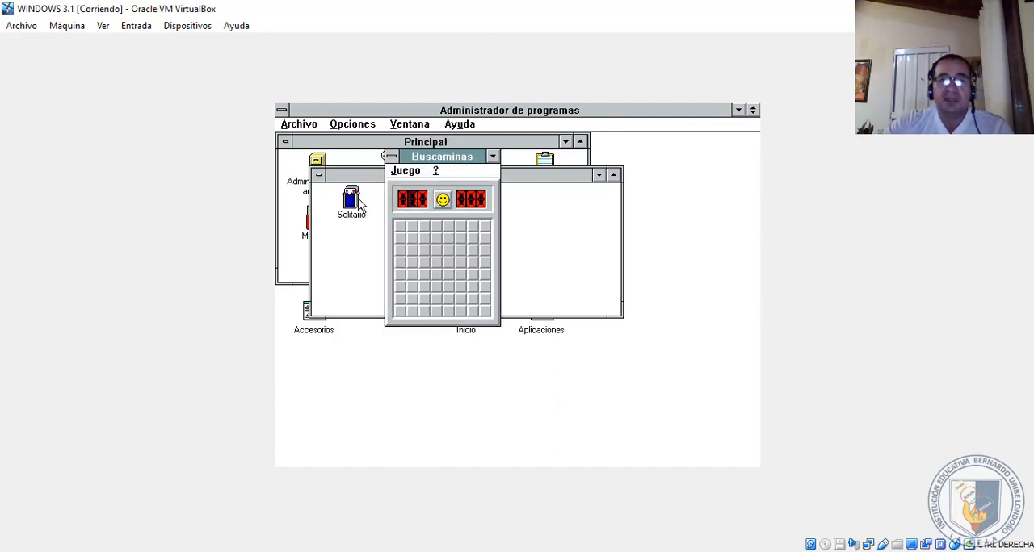
{"action": "left_click", "coordinate": [437, 255]}
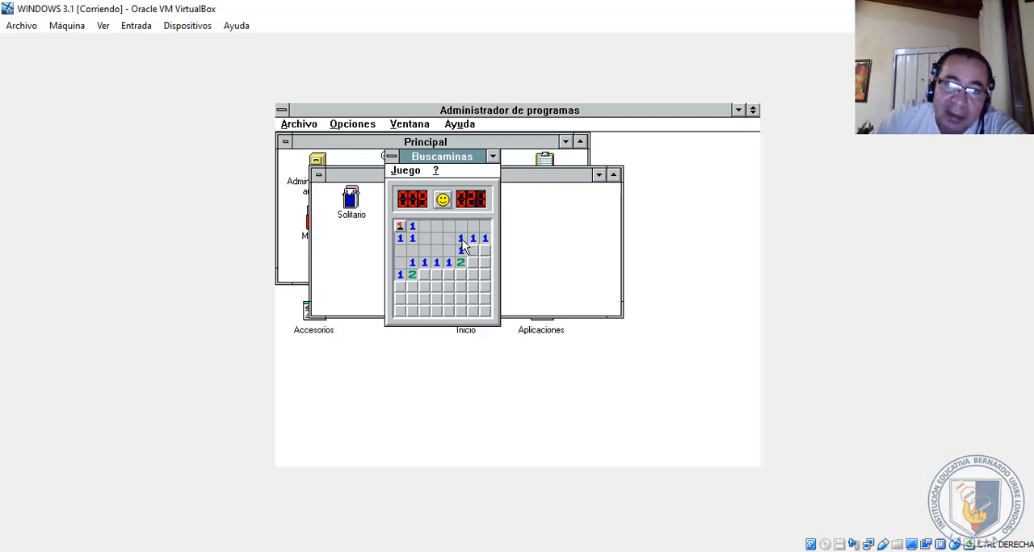
{"action": "left_click", "coordinate": [460, 250]}
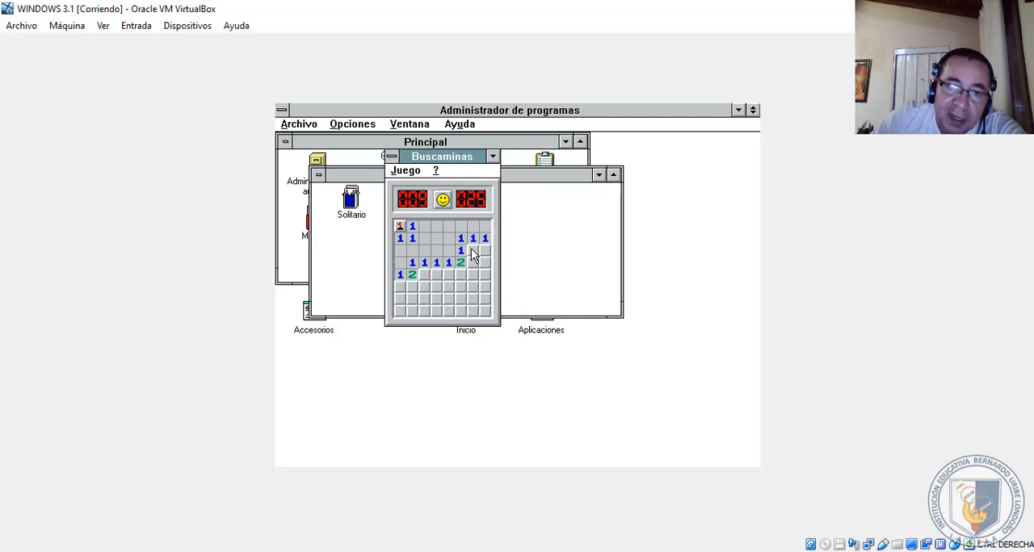
{"action": "right_click", "coordinate": [472, 250]}
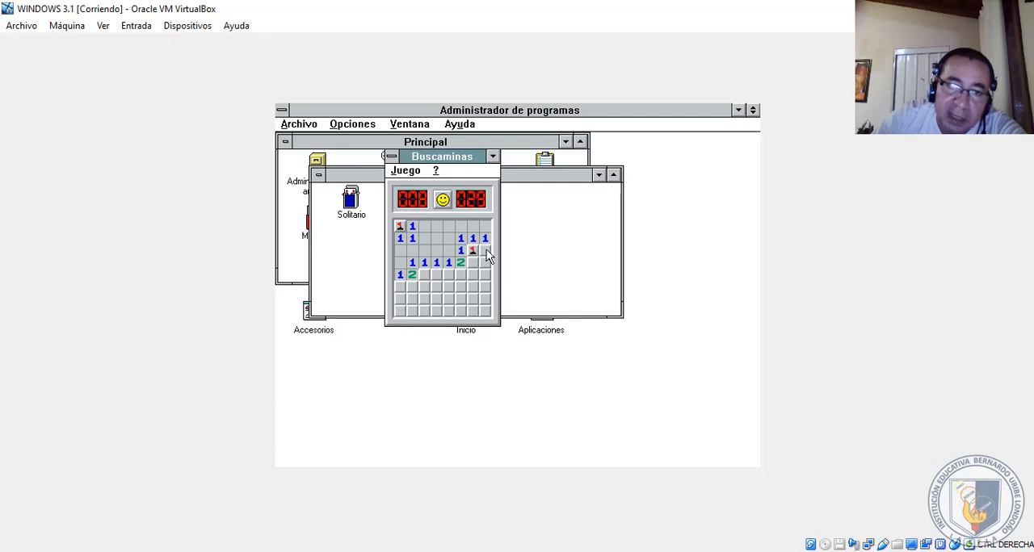
{"action": "right_click", "coordinate": [438, 275]}
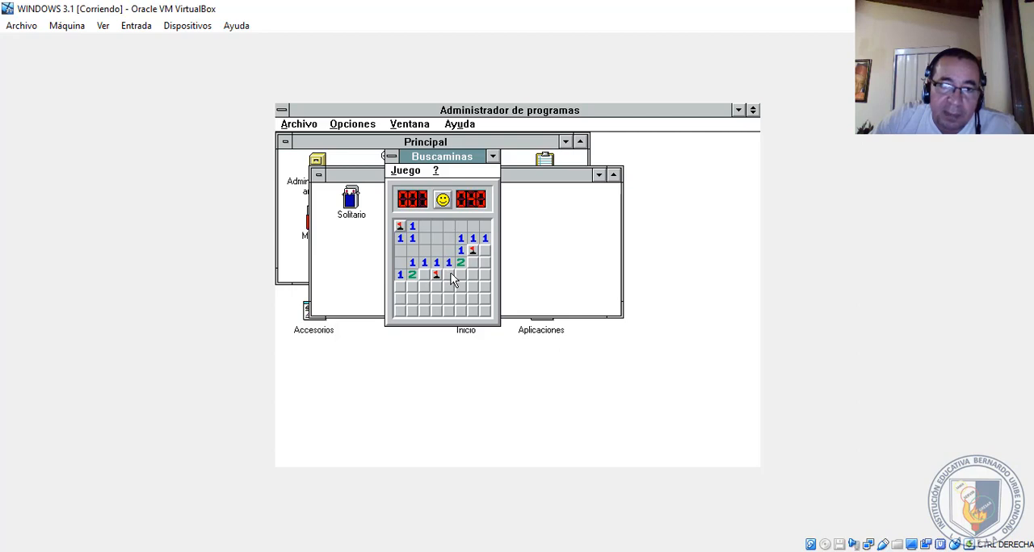
{"action": "right_click", "coordinate": [450, 275]}
{"action": "left_click", "coordinate": [460, 274]}
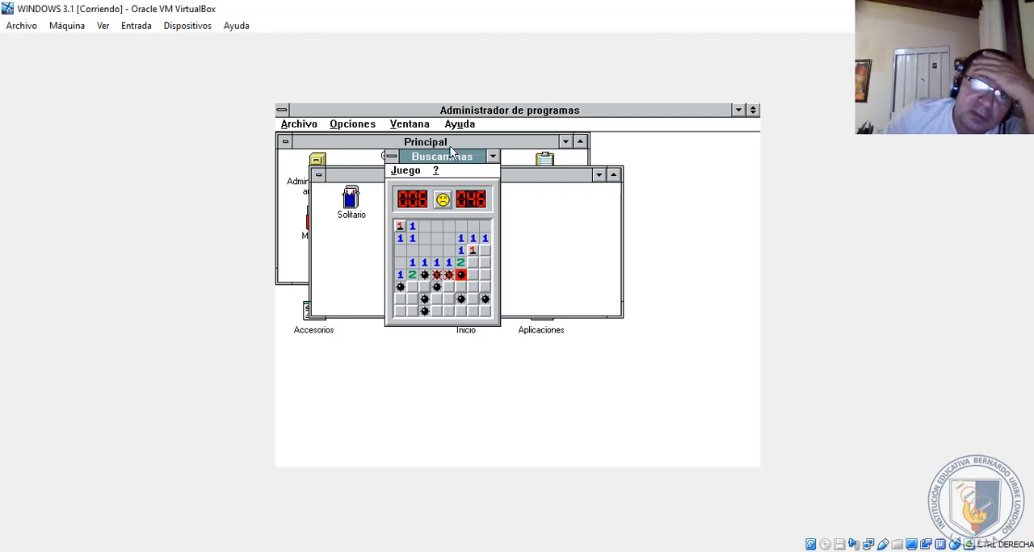
- Review the finished Buscaminas board once more, and close the game and the Juegos group
{"action": "left_click", "coordinate": [391, 156]}
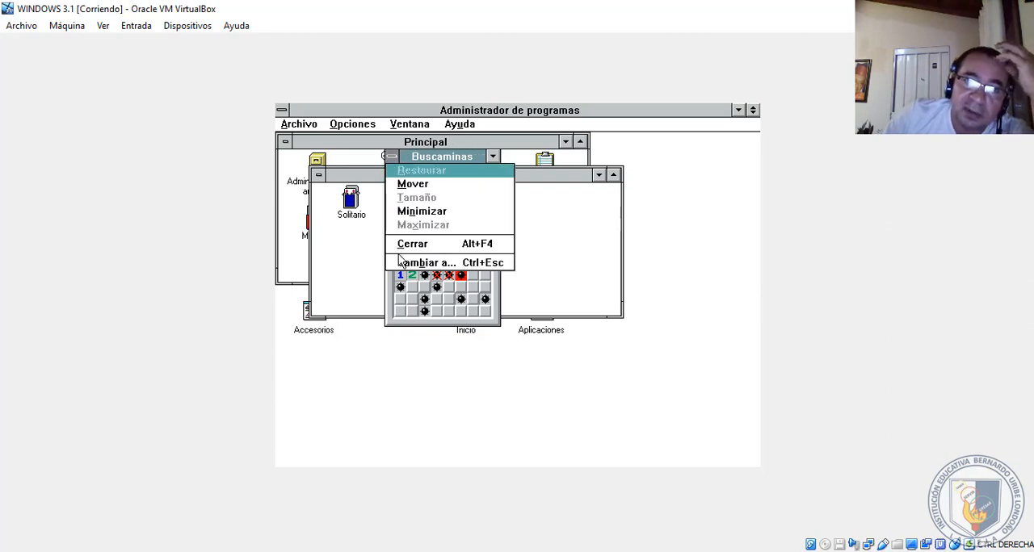
{"action": "left_click", "coordinate": [412, 245]}
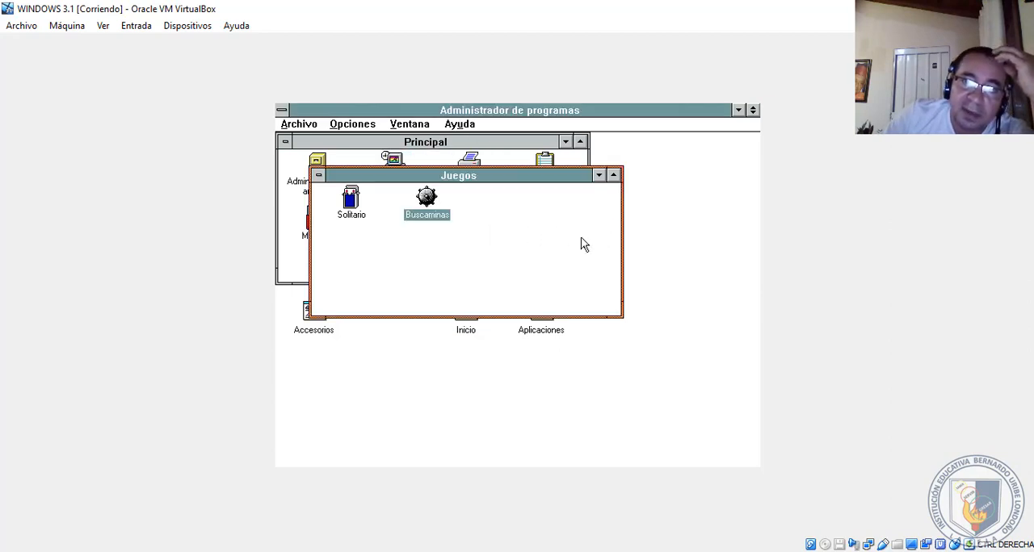
{"action": "double_click", "coordinate": [420, 215]}
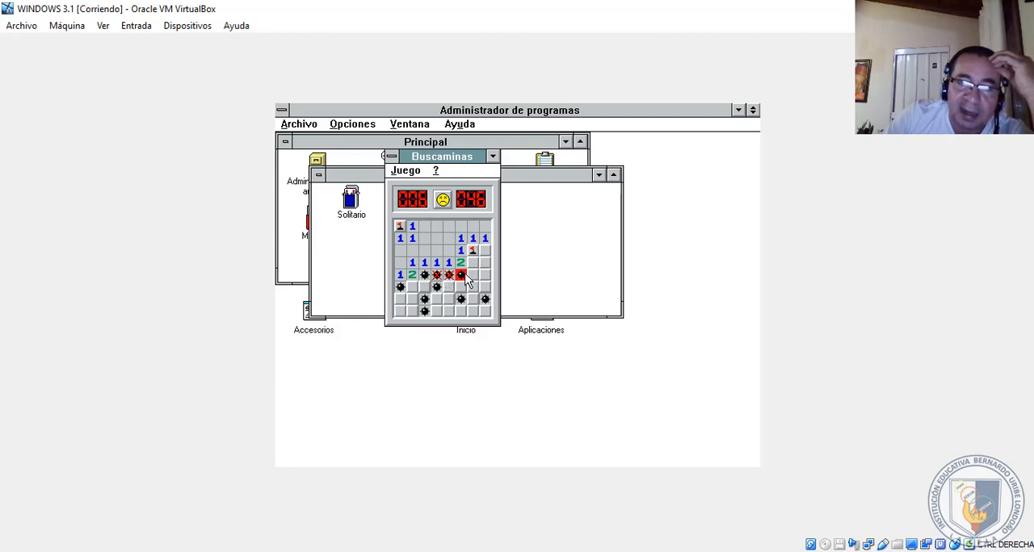
{"action": "left_click", "coordinate": [392, 157]}
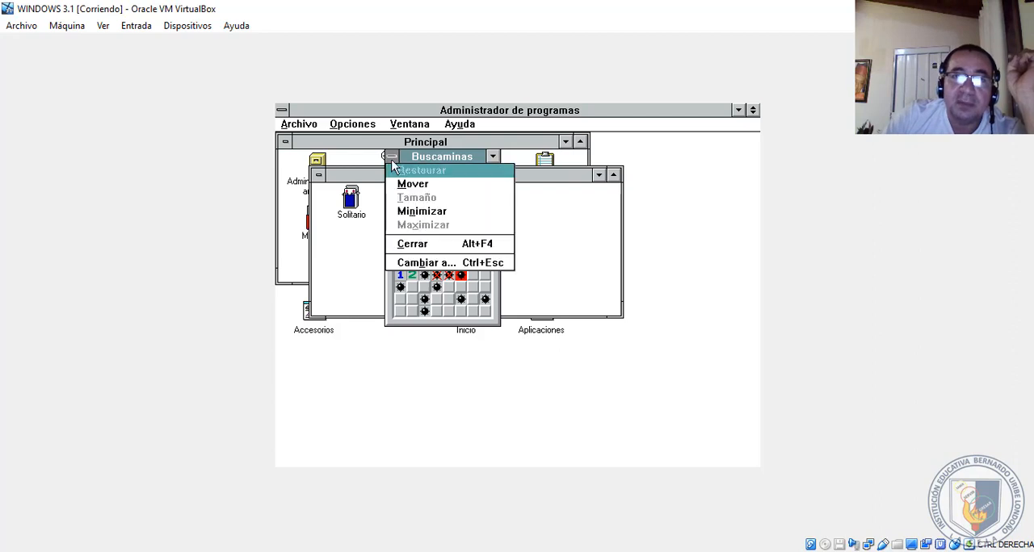
{"action": "left_click", "coordinate": [409, 245]}
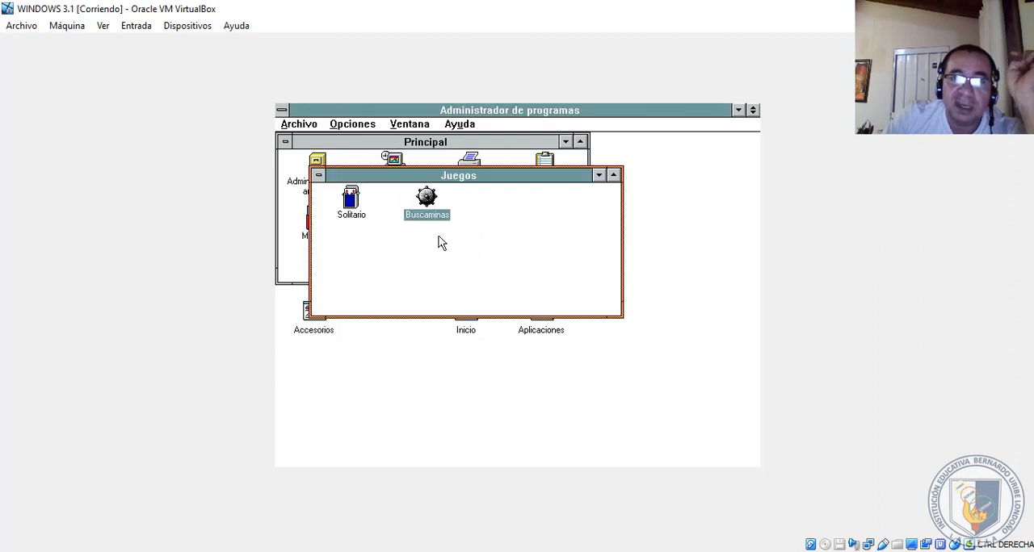
{"action": "left_click", "coordinate": [318, 175]}
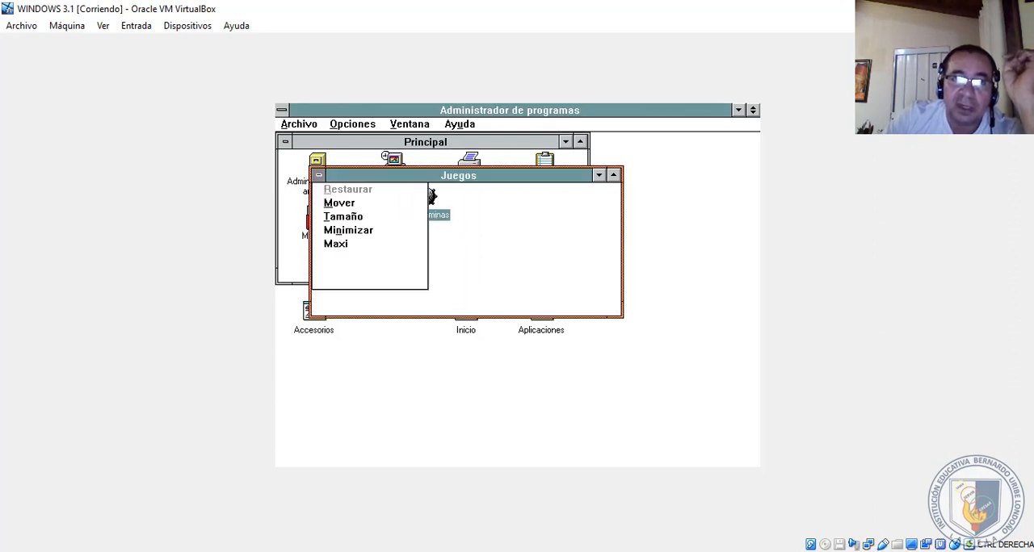
{"action": "left_click", "coordinate": [333, 267]}
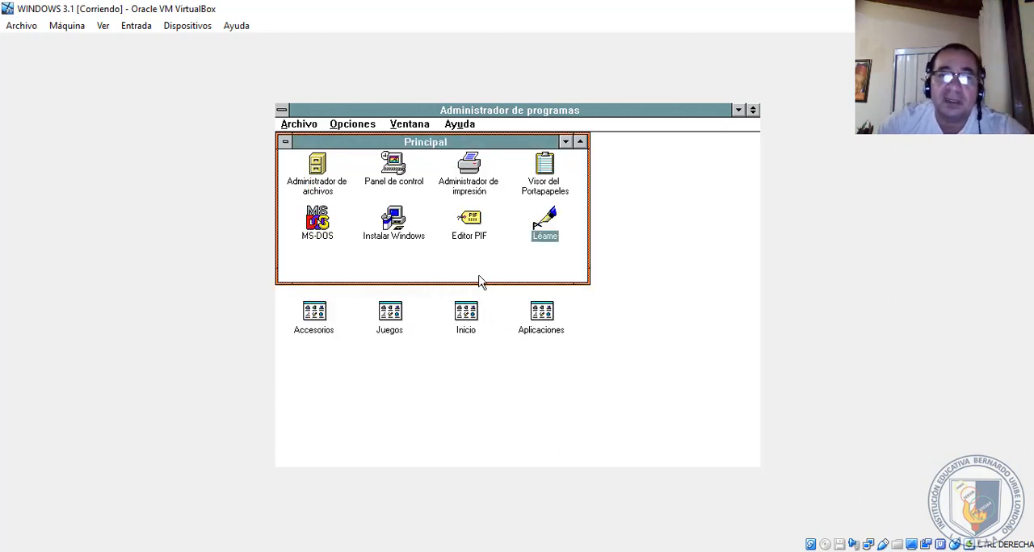
- Open the Inicio group to view its contents and close it
{"action": "double_click", "coordinate": [466, 313]}
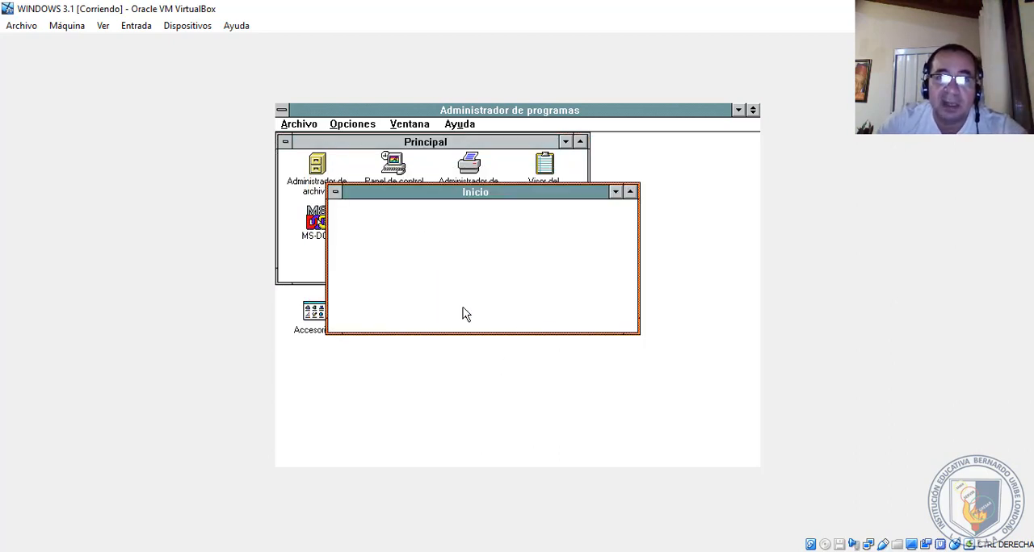
{"action": "left_click", "coordinate": [336, 192]}
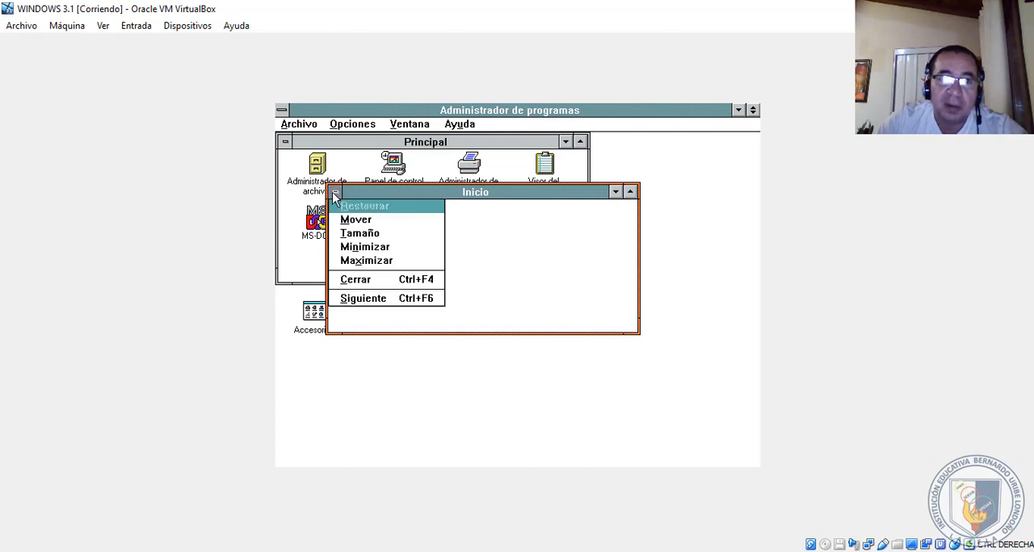
{"action": "left_click", "coordinate": [355, 280]}
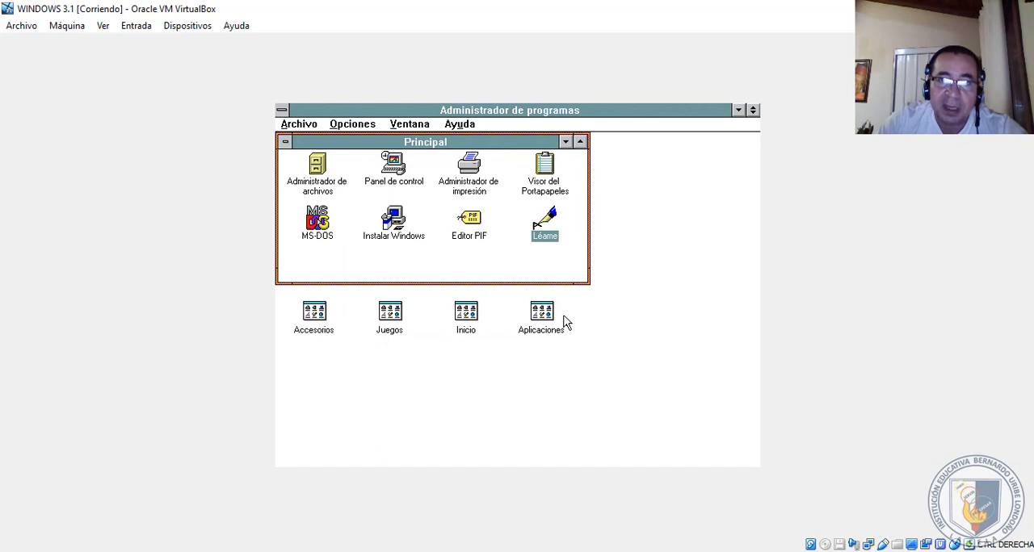
- Launch Microsoft QBASIC from the Aplicaciones group and open its help index at the ABS function entry
{"action": "double_click", "coordinate": [556, 320]}
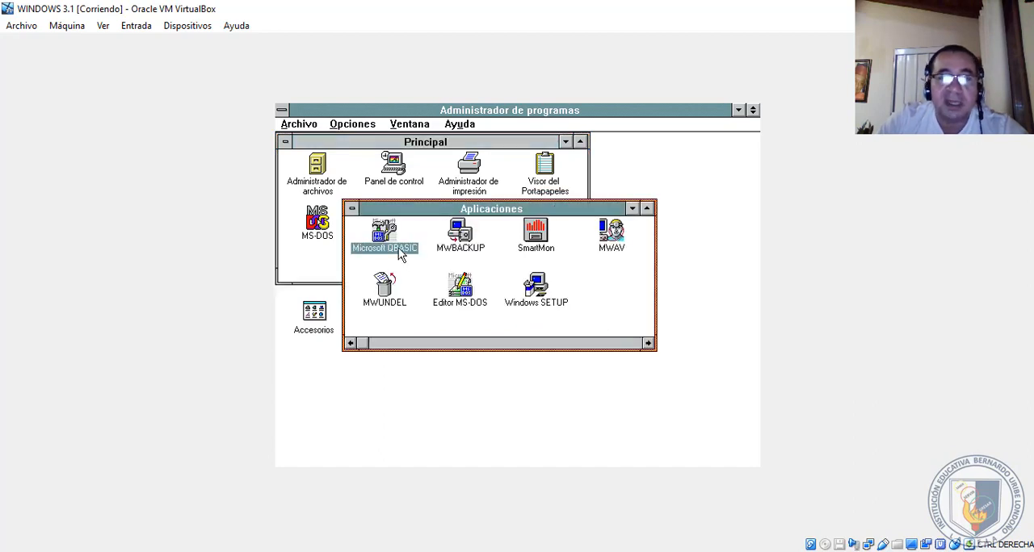
{"action": "double_click", "coordinate": [392, 255]}
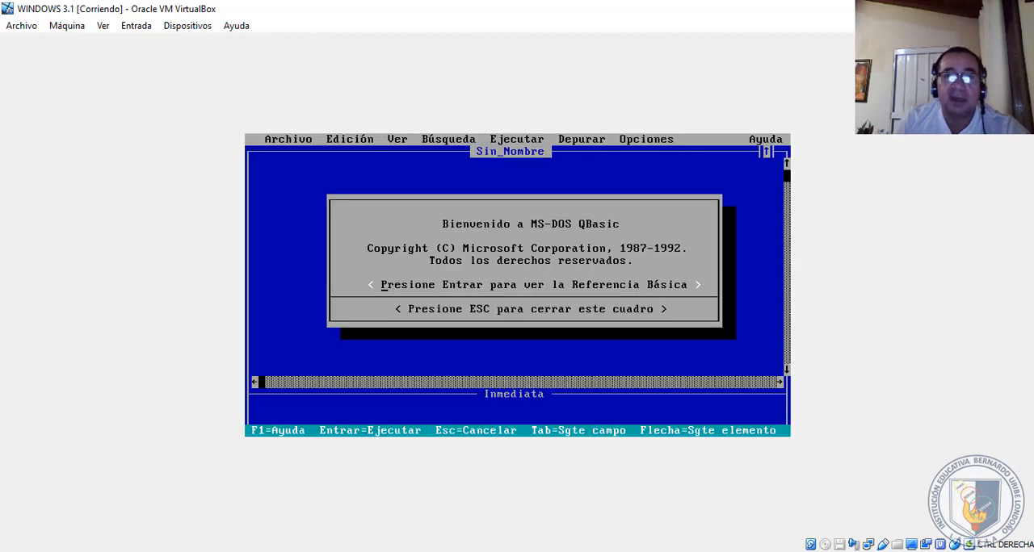
{"action": "key", "text": "Return"}
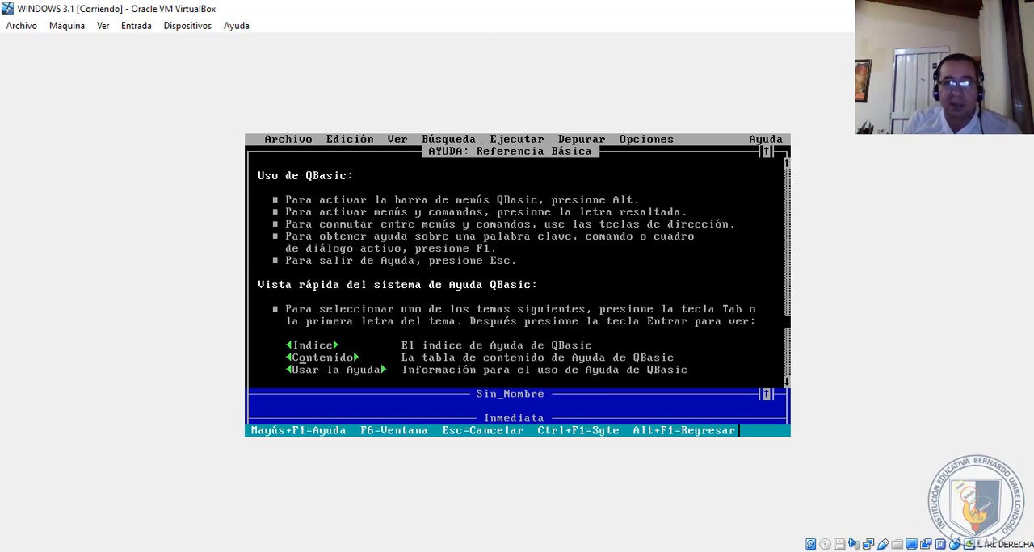
{"action": "key", "text": "Return"}
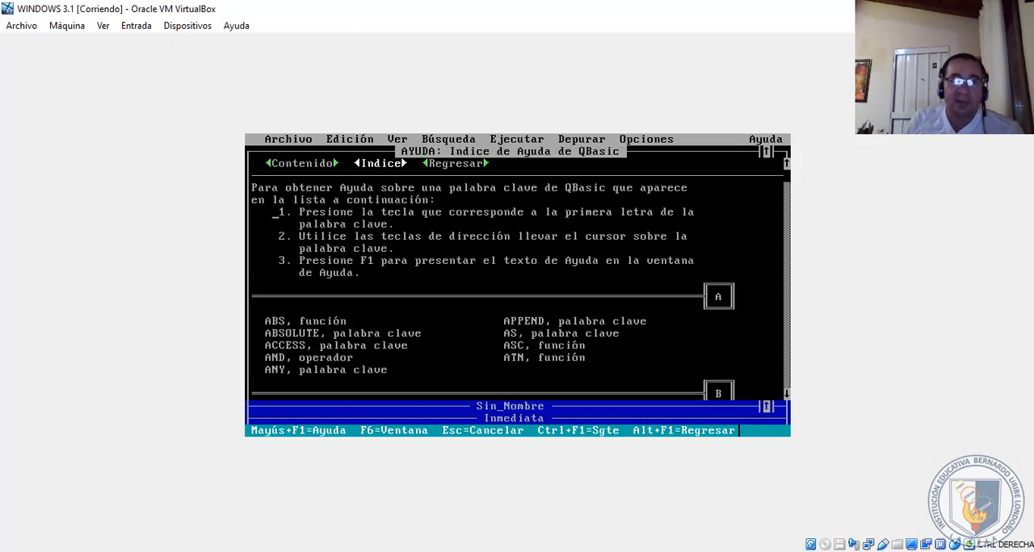
{"action": "key", "text": "Down"}
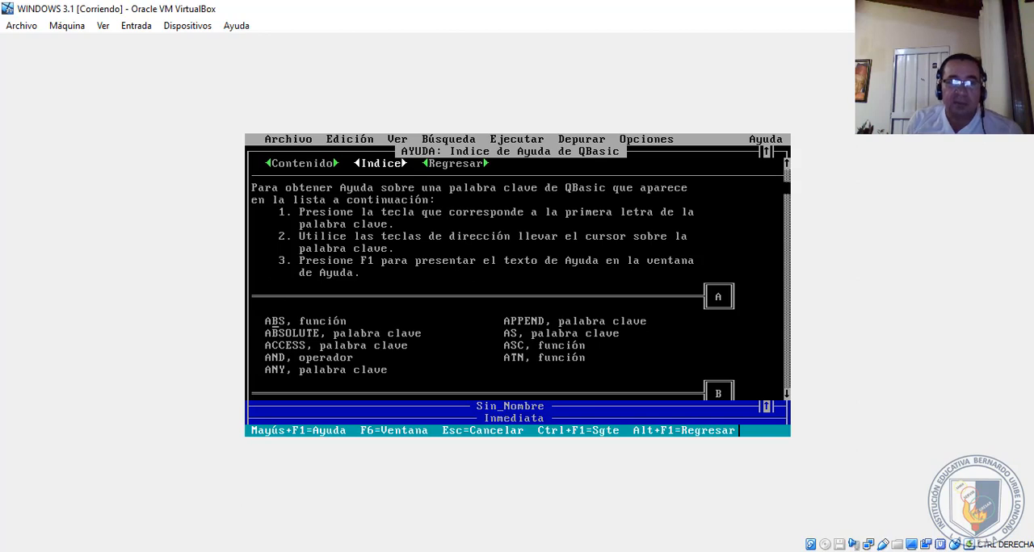
- View the QBasic help on the ABS and SGN functions and its table of contents, and close the help
{"action": "key", "text": "Return"}
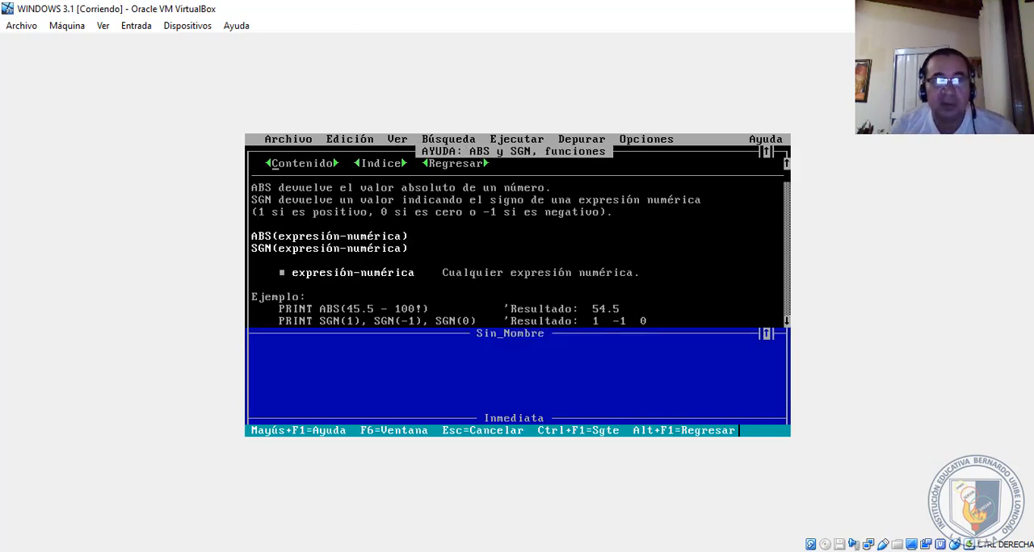
{"action": "key", "text": "Return"}
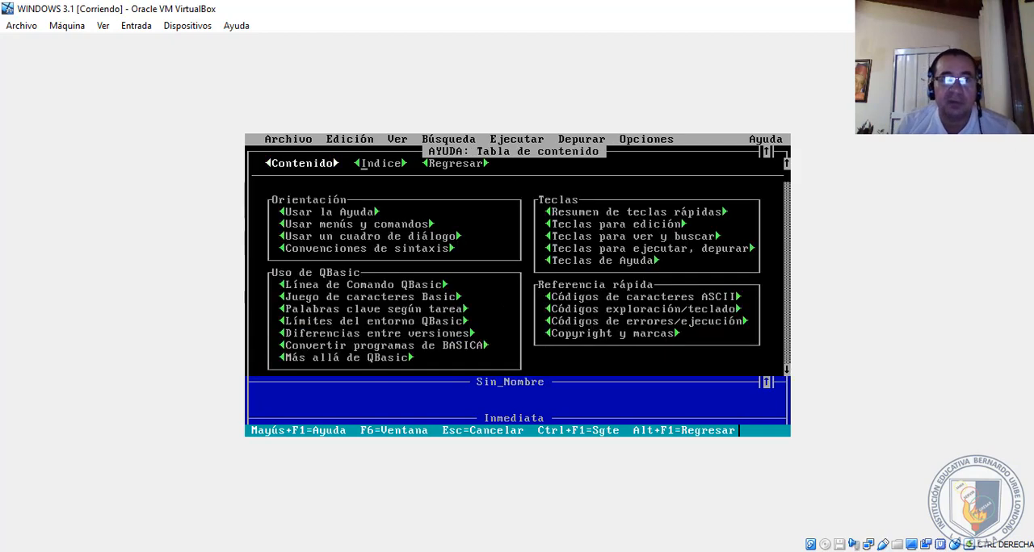
{"action": "key", "text": "Down"}
{"action": "key", "text": "Down"}
{"action": "key", "text": "Down"}
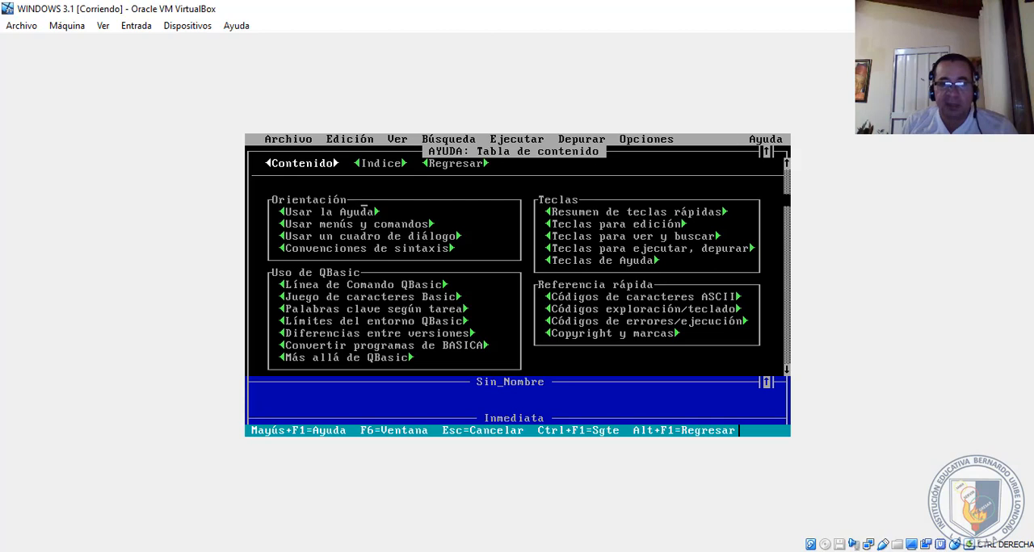
{"action": "key", "text": "Escape"}
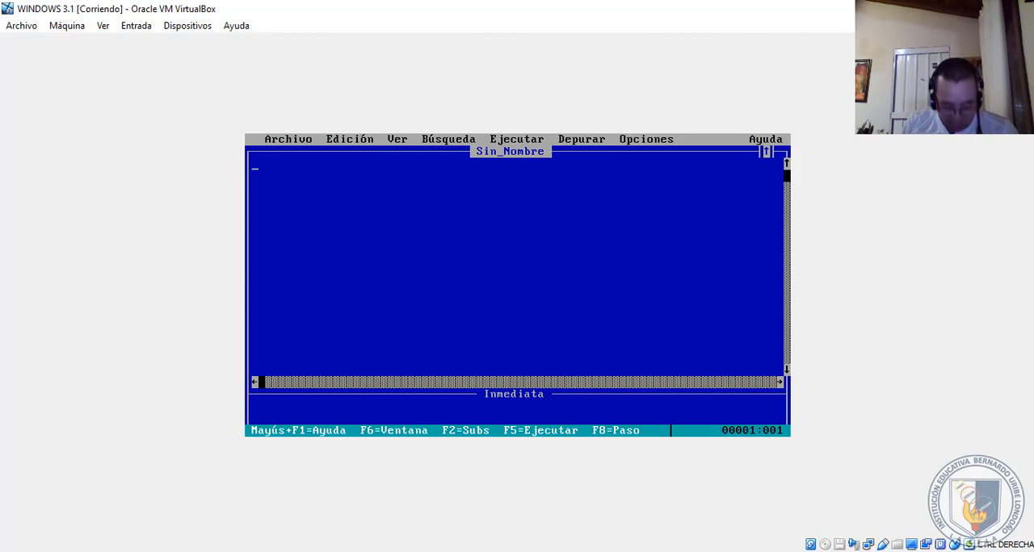
- Exit QBasic and return to the Aplicaciones group in Windows
{"action": "key", "text": "alt"}
{"action": "key", "text": "Return"}
{"action": "key", "text": "Down"}
{"action": "key", "text": "Down"}
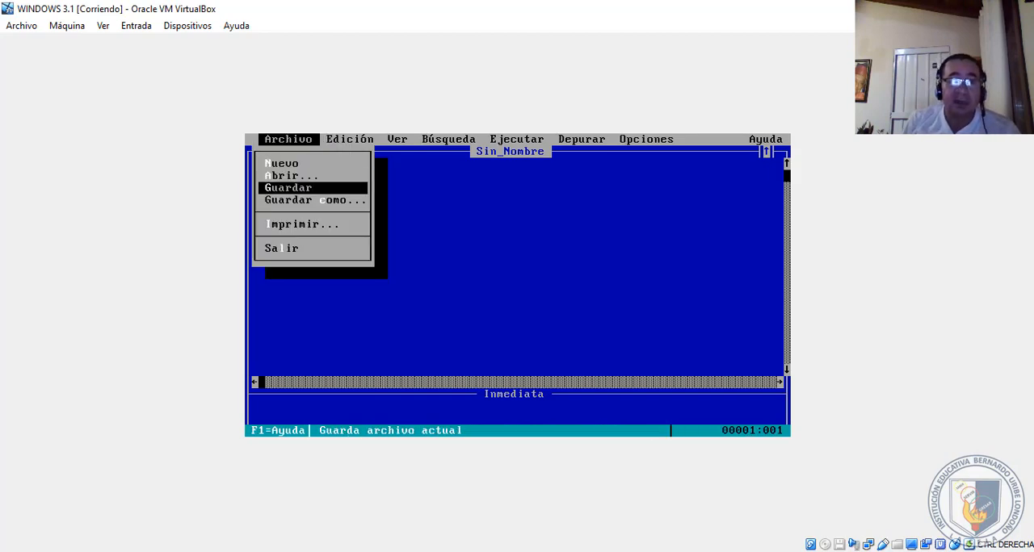
{"action": "key", "text": "Down"}
{"action": "key", "text": "Down"}
{"action": "key", "text": "Down"}
{"action": "key", "text": "Down"}
{"action": "key", "text": "Up"}
{"action": "key", "text": "Return"}
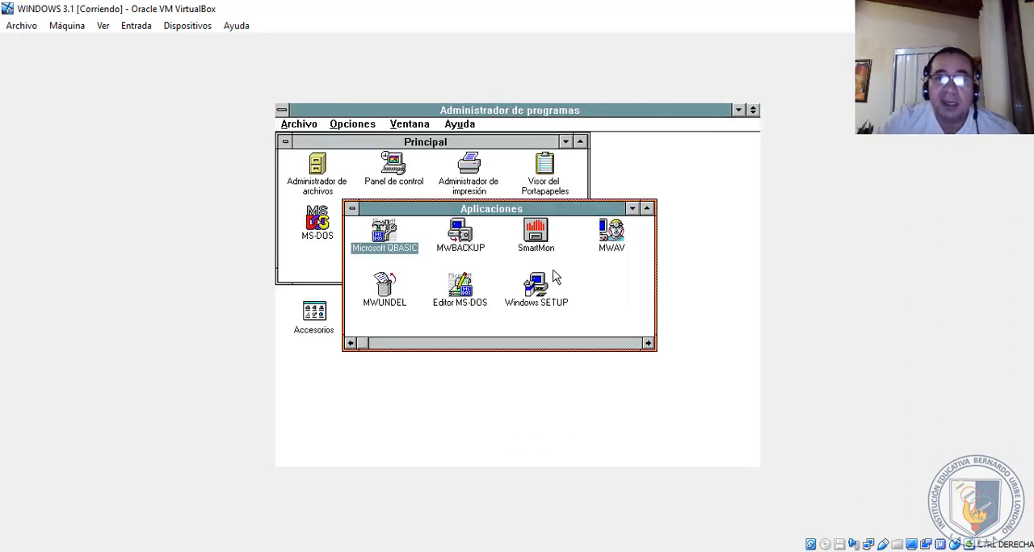
- Launch MWAV from the Aplicaciones group to view Microsoft Anti-Virus and its scan commands, and exit it
{"action": "left_click", "coordinate": [621, 250]}
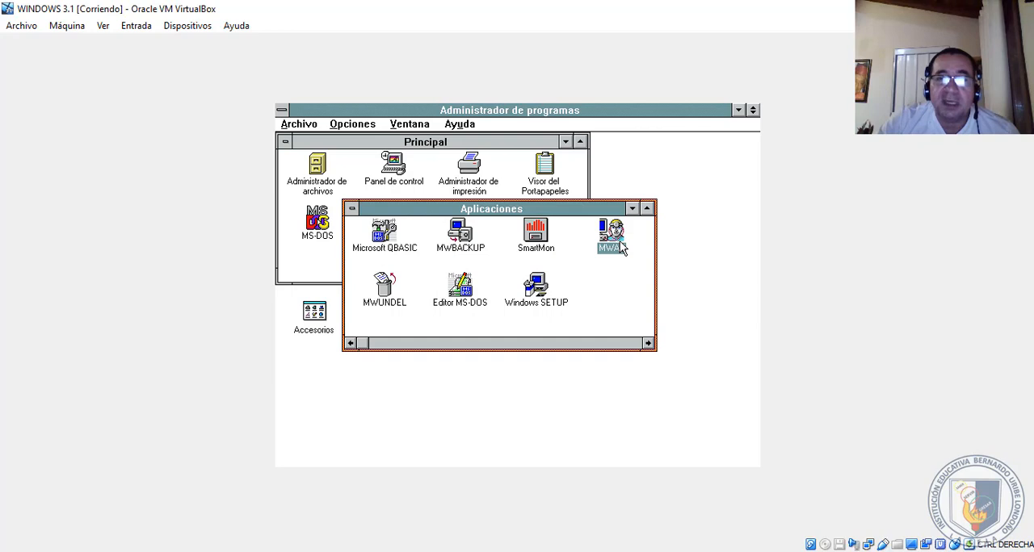
{"action": "double_click", "coordinate": [626, 244]}
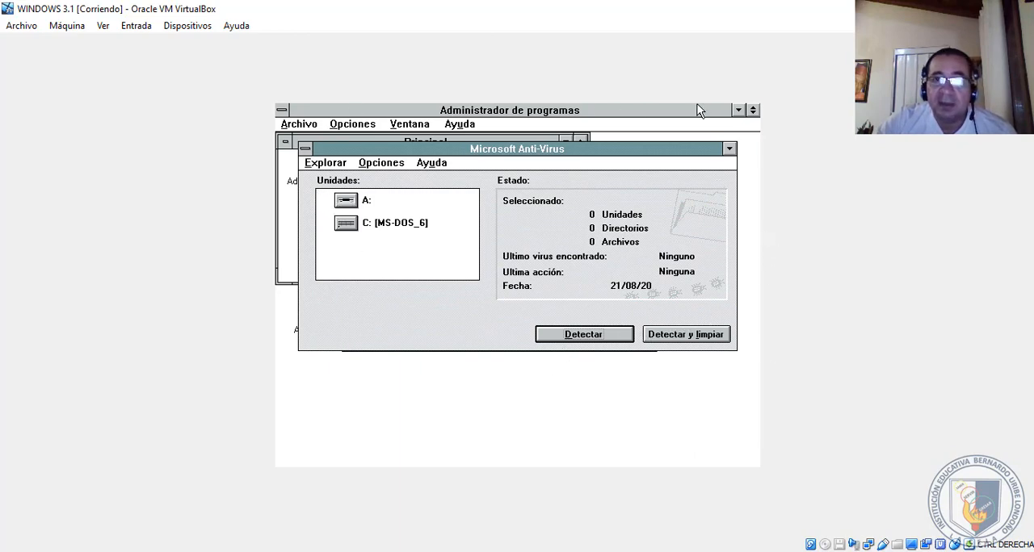
{"action": "left_click", "coordinate": [333, 164]}
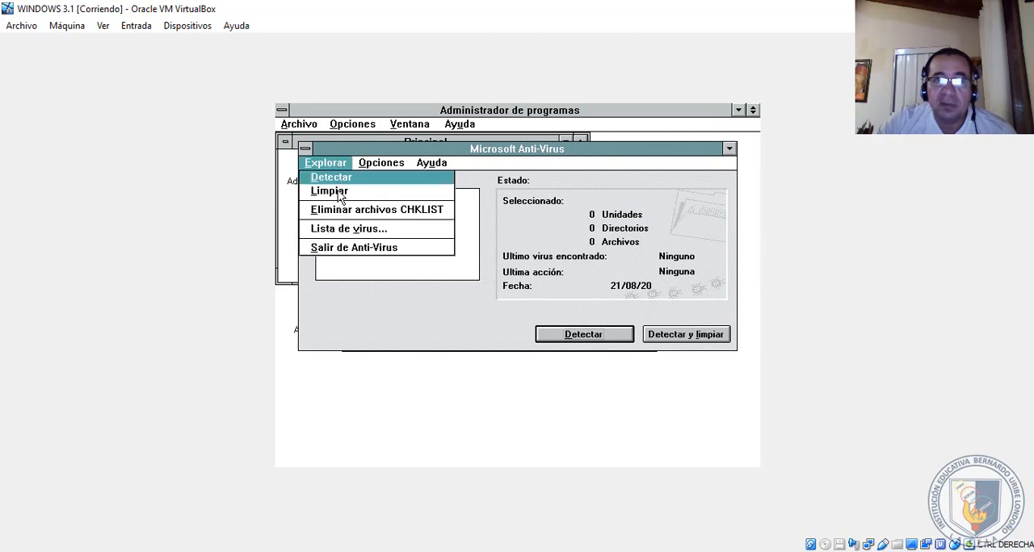
{"action": "left_click", "coordinate": [347, 247]}
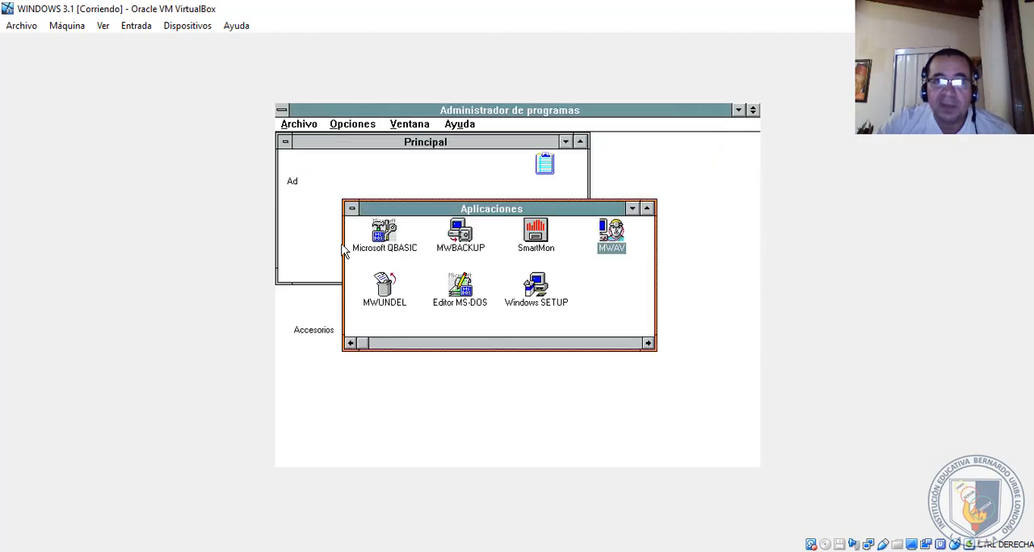
- Launch SmartMon to view the SmartDrive cache settings and hit rate, and close the monitor
{"action": "left_click", "coordinate": [533, 242]}
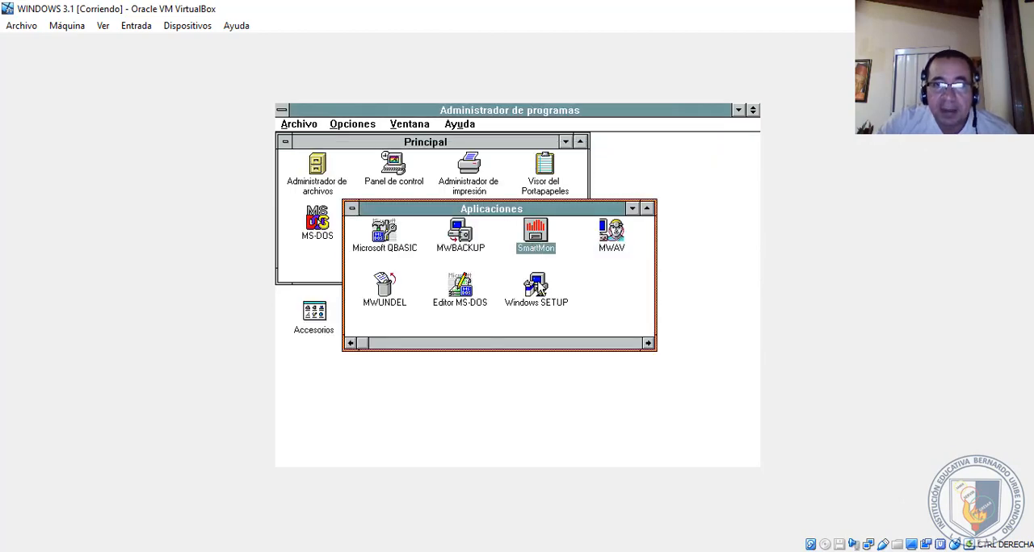
{"action": "double_click", "coordinate": [536, 238]}
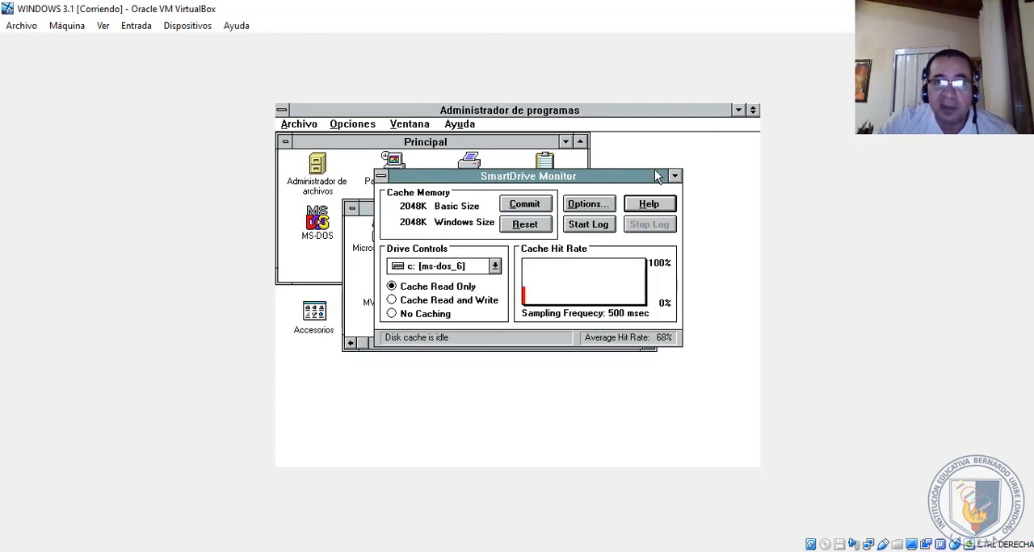
{"action": "left_click", "coordinate": [381, 176]}
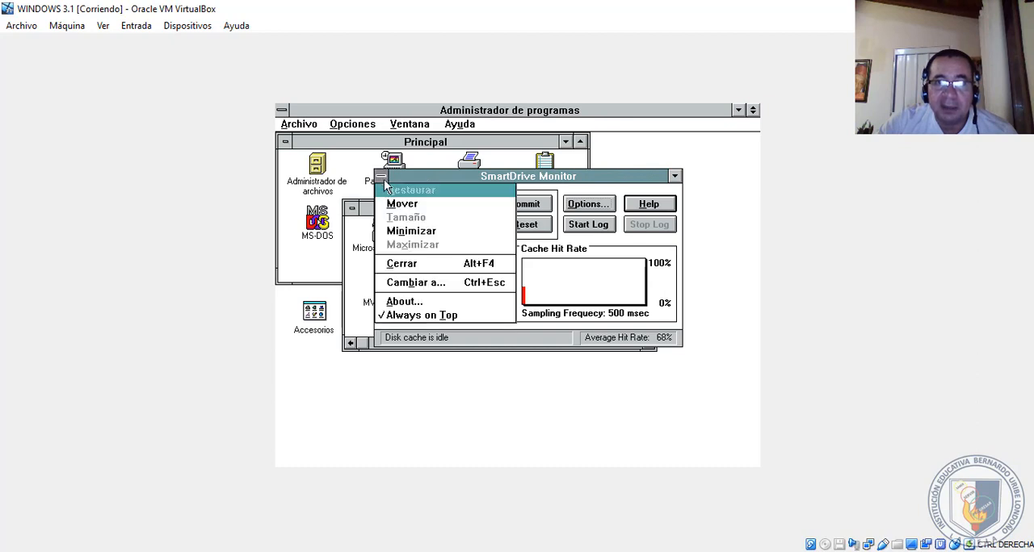
{"action": "left_click", "coordinate": [395, 267]}
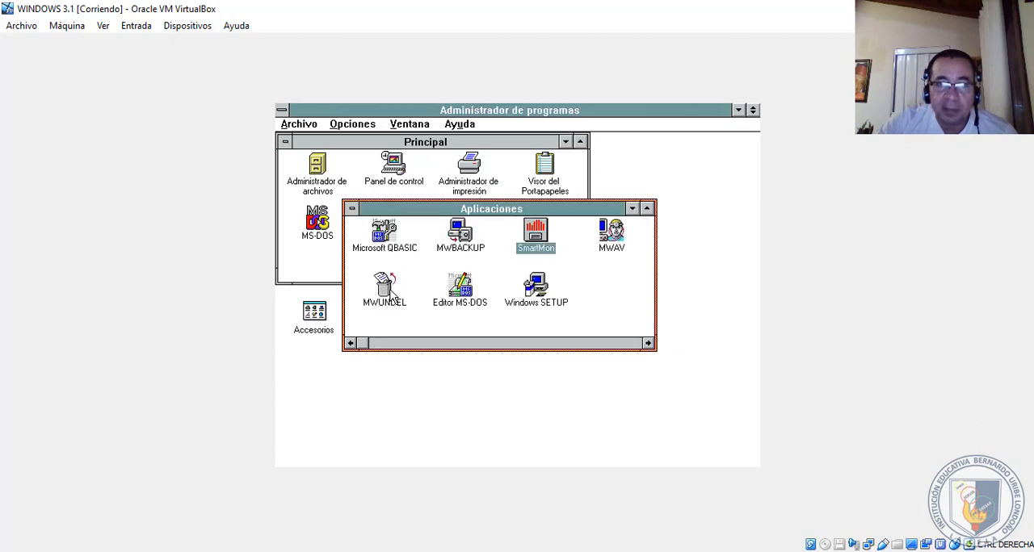
- Launch MWUNDEL to view the deleted-file recovery tool, and close it along with the Aplicaciones group
{"action": "left_click", "coordinate": [475, 297]}
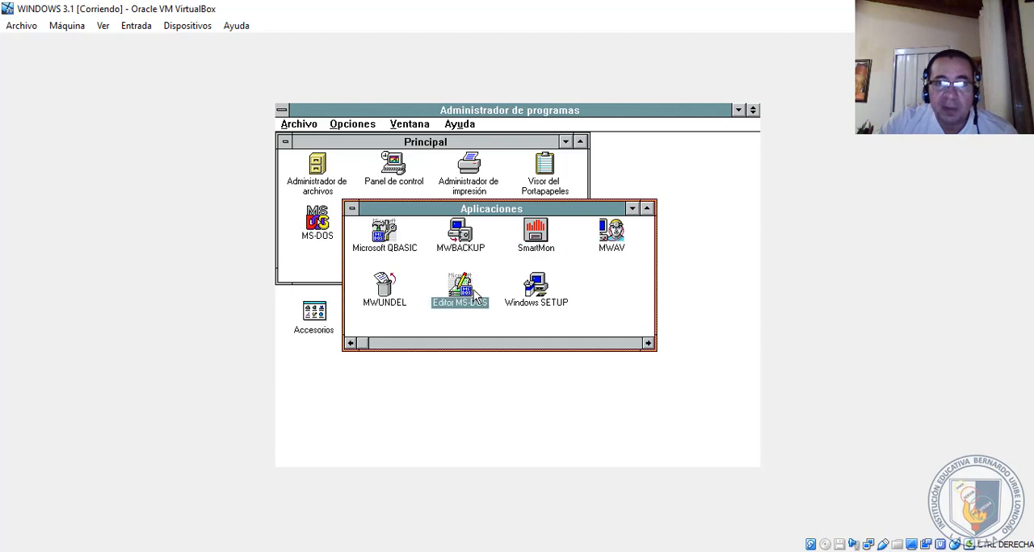
{"action": "left_click", "coordinate": [388, 296]}
{"action": "double_click", "coordinate": [388, 296]}
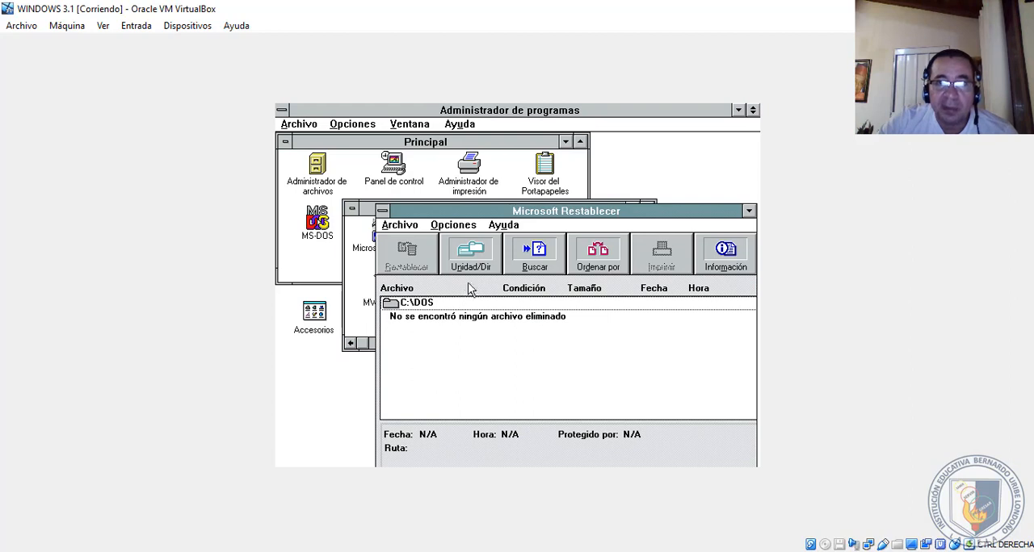
{"action": "left_click", "coordinate": [409, 229]}
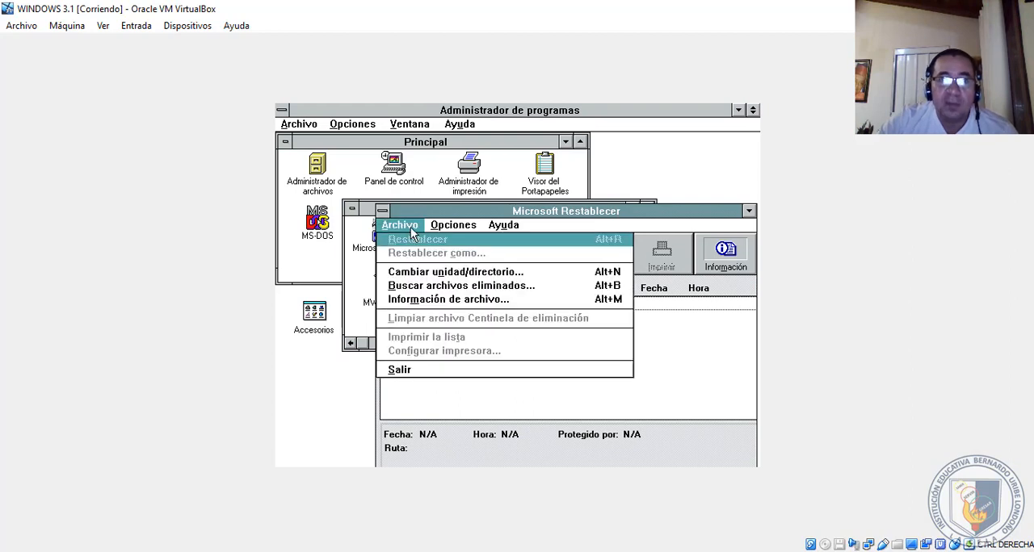
{"action": "left_click", "coordinate": [412, 370]}
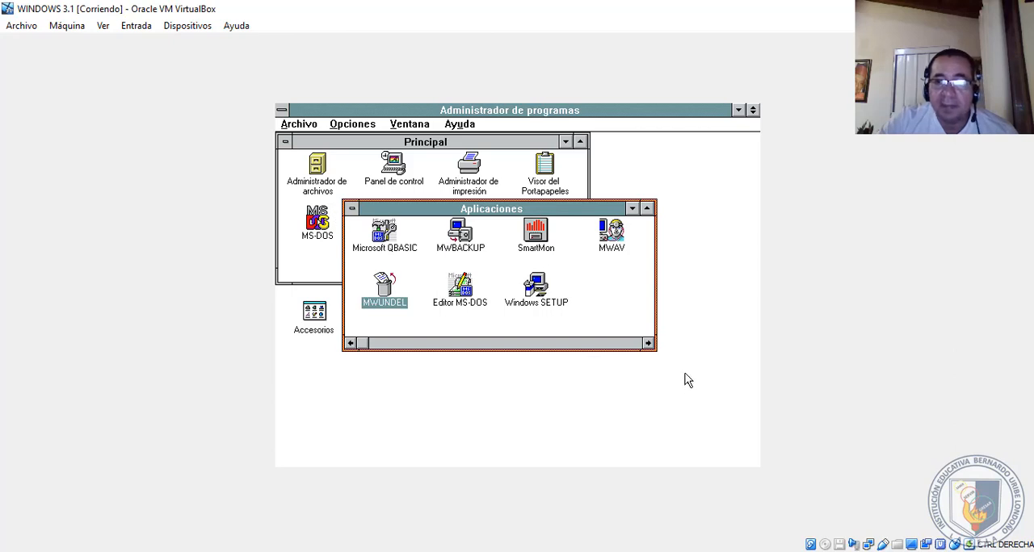
{"action": "left_click", "coordinate": [352, 210]}
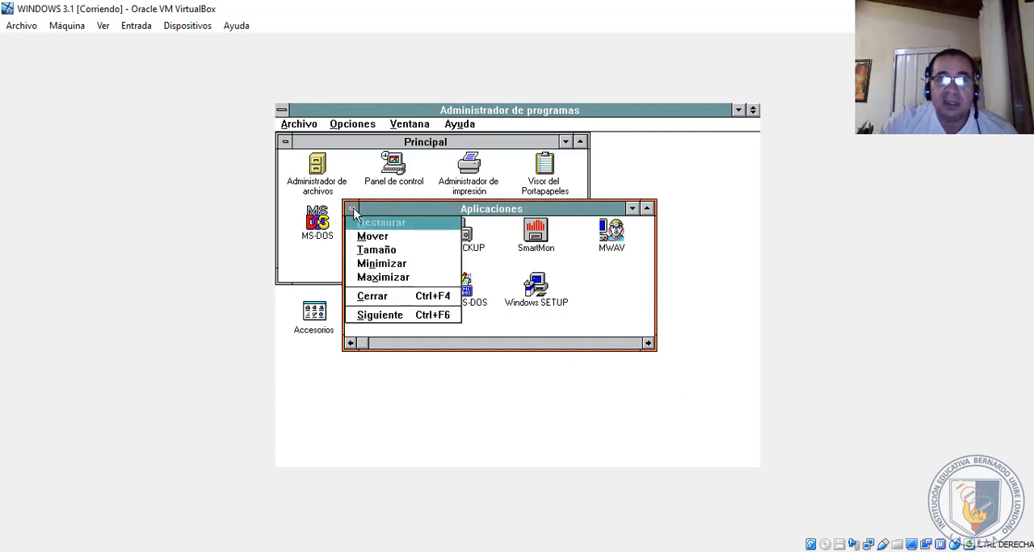
{"action": "left_click", "coordinate": [372, 298]}
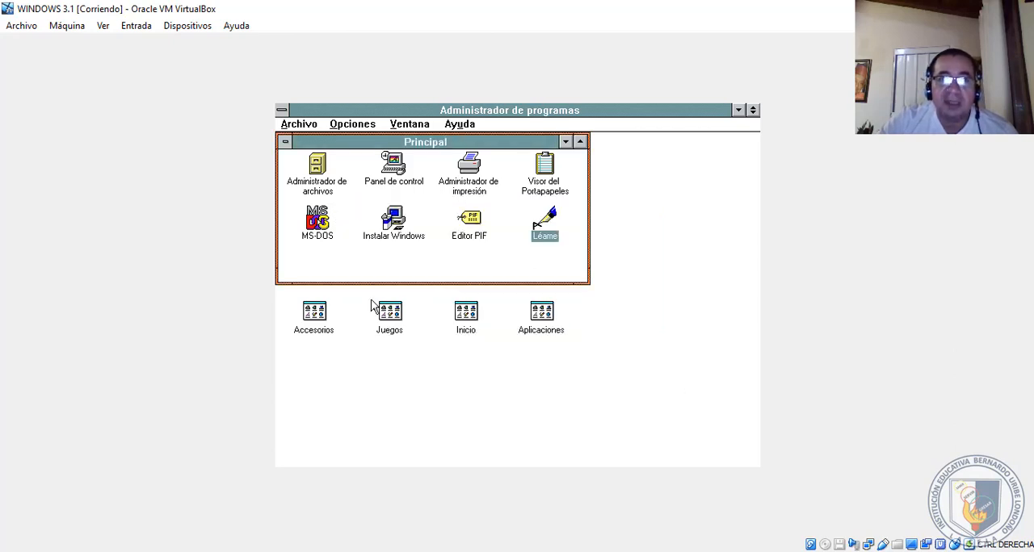
- Try to end the Windows session from Program Manager
{"action": "left_click", "coordinate": [289, 124]}
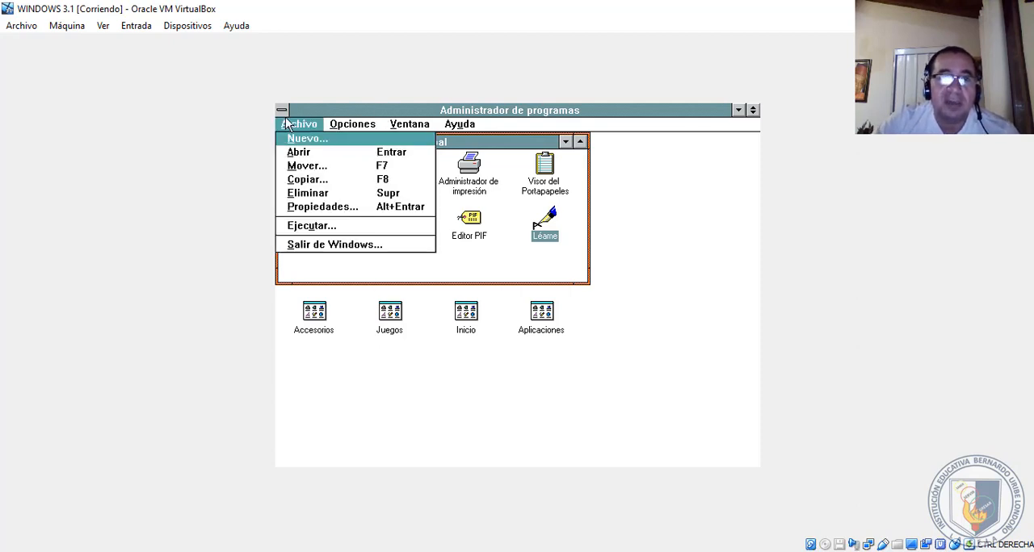
{"action": "left_click", "coordinate": [302, 245]}
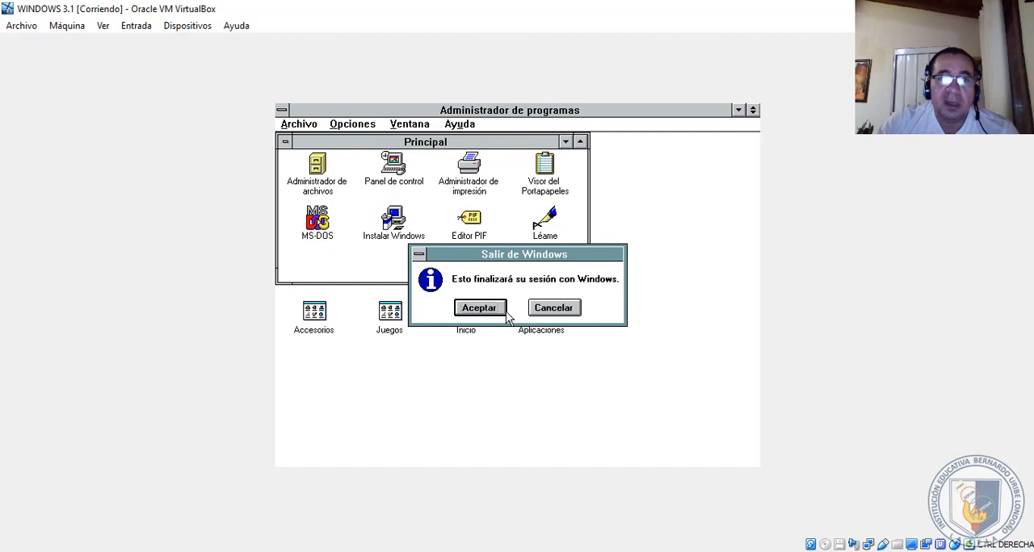
{"action": "left_click", "coordinate": [480, 308]}
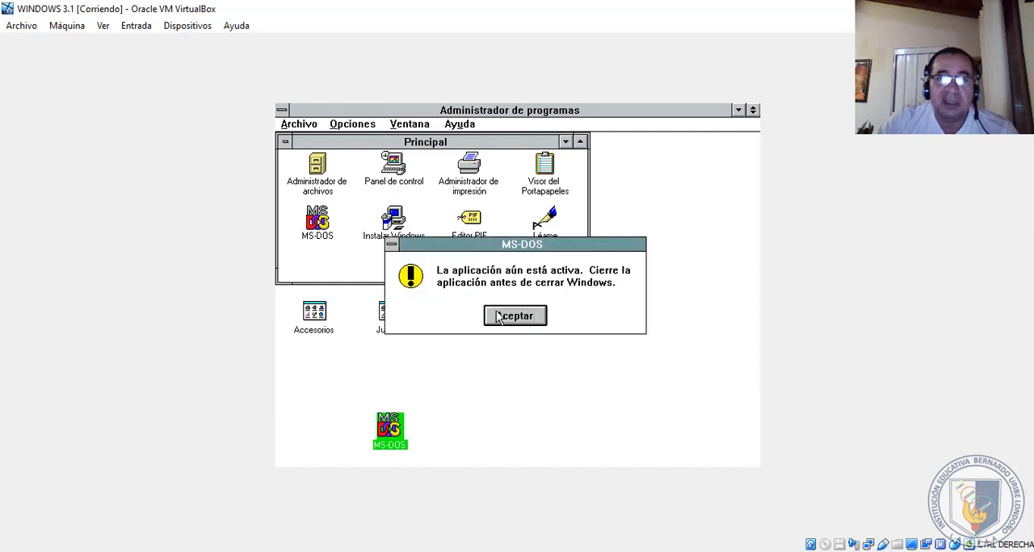
{"action": "left_click", "coordinate": [509, 317]}
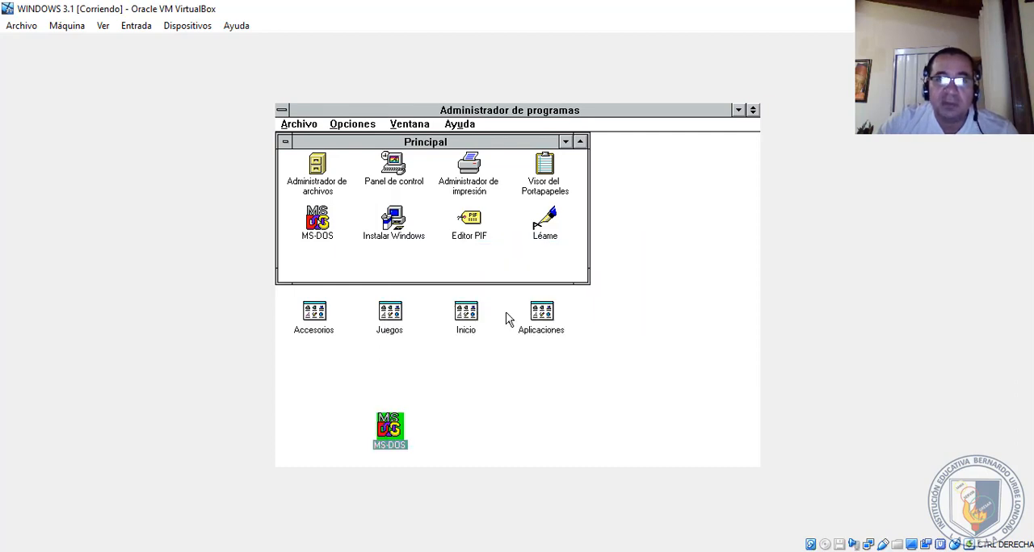
- Restore the minimized MS-DOS session and end it with the exit command
{"action": "left_click", "coordinate": [395, 434]}
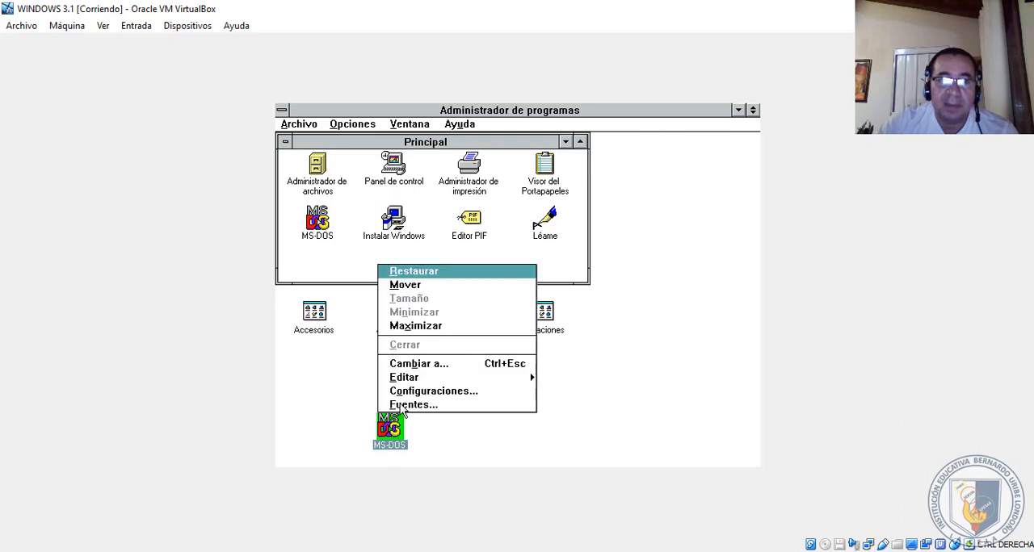
{"action": "double_click", "coordinate": [397, 416]}
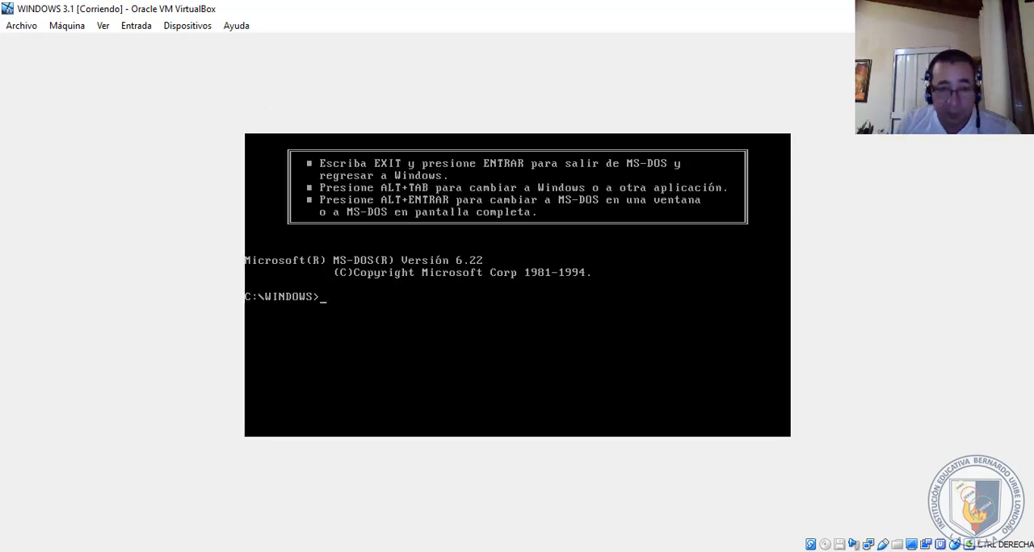
{"action": "type", "text": "exit"}
{"action": "key", "text": "Return"}
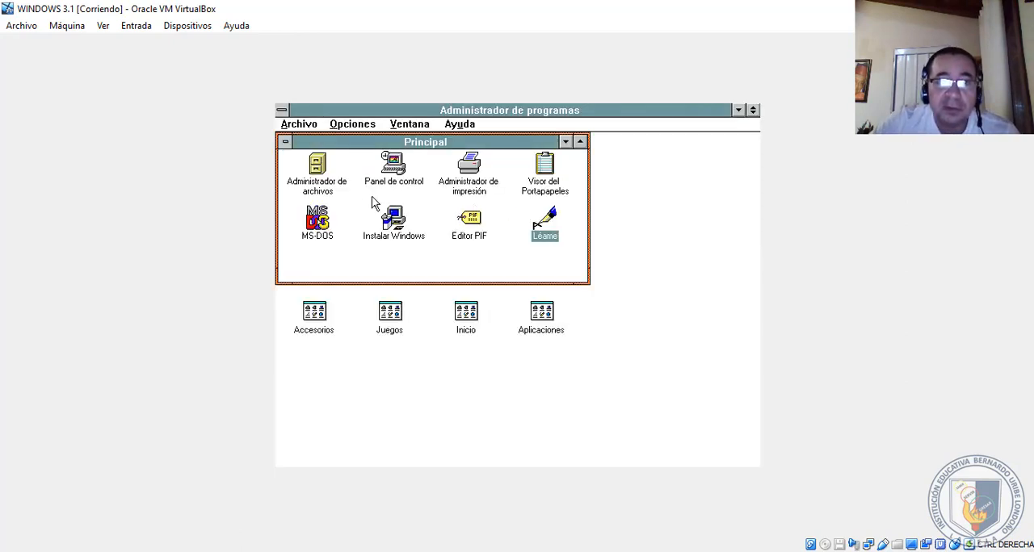
- Exit Windows to the MS-DOS prompt, accepting the end of the session
{"action": "left_click", "coordinate": [294, 126]}
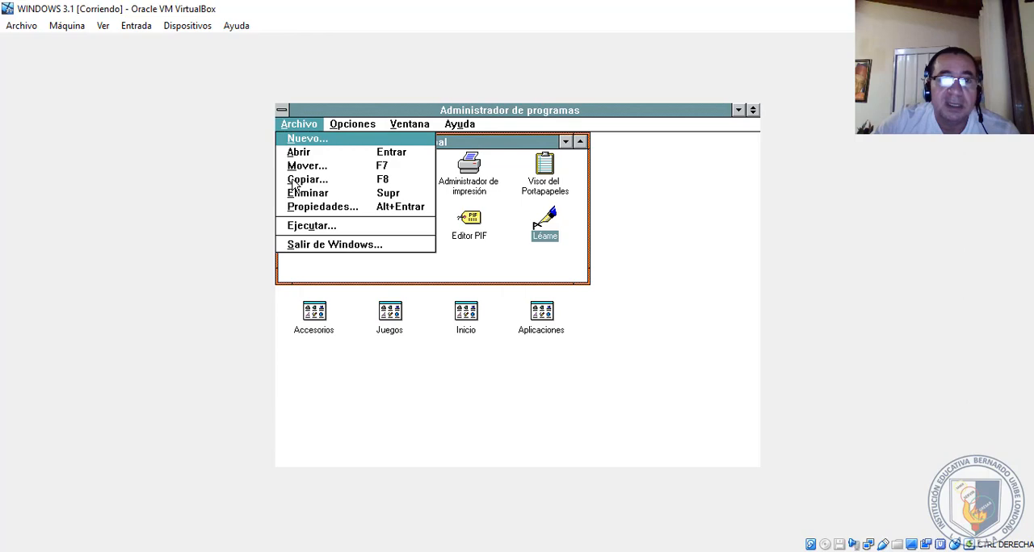
{"action": "left_click", "coordinate": [308, 245]}
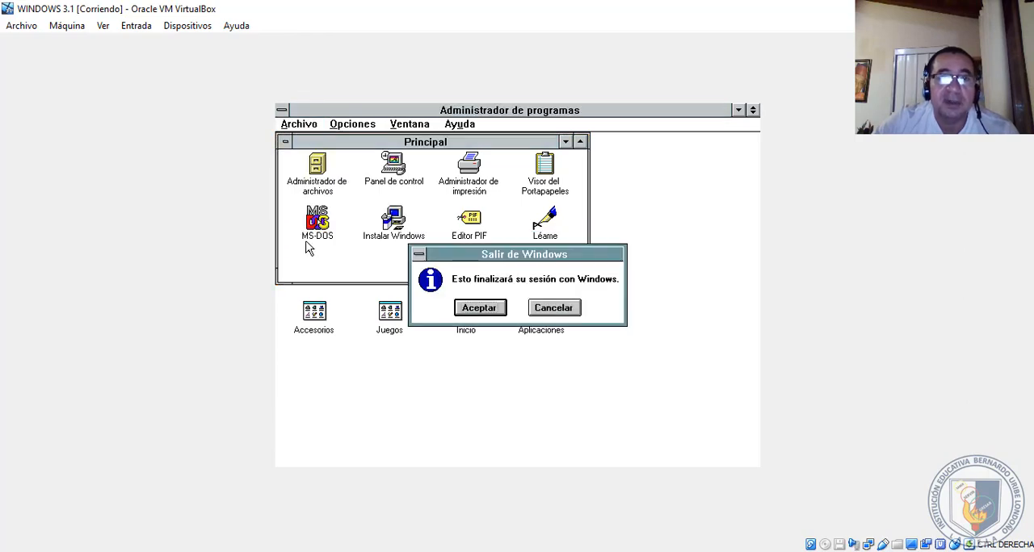
{"action": "left_click", "coordinate": [491, 312]}
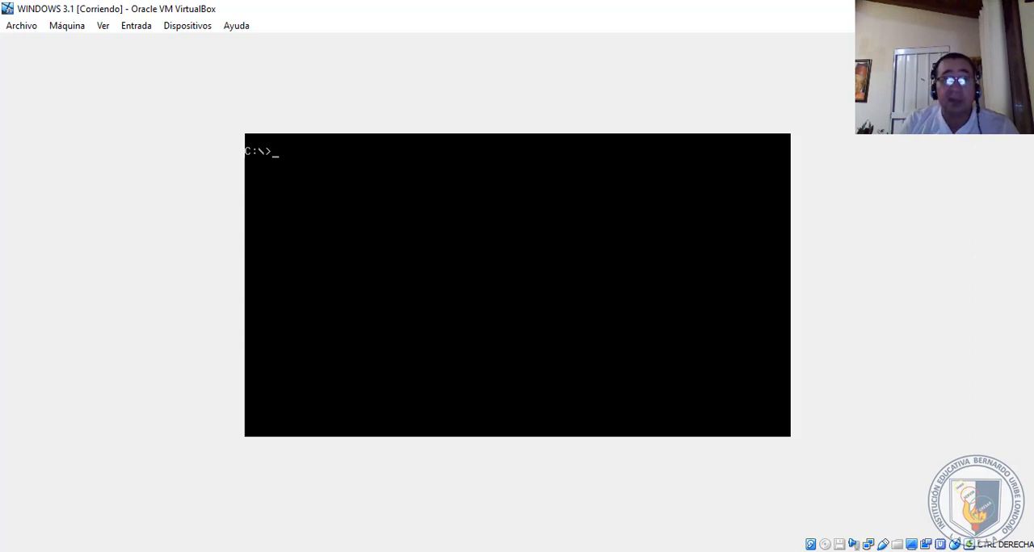
- List the root directory of drive C with dir, and open hola.txt using the edit command
{"action": "type", "text": "dir"}
{"action": "key", "text": "Return"}
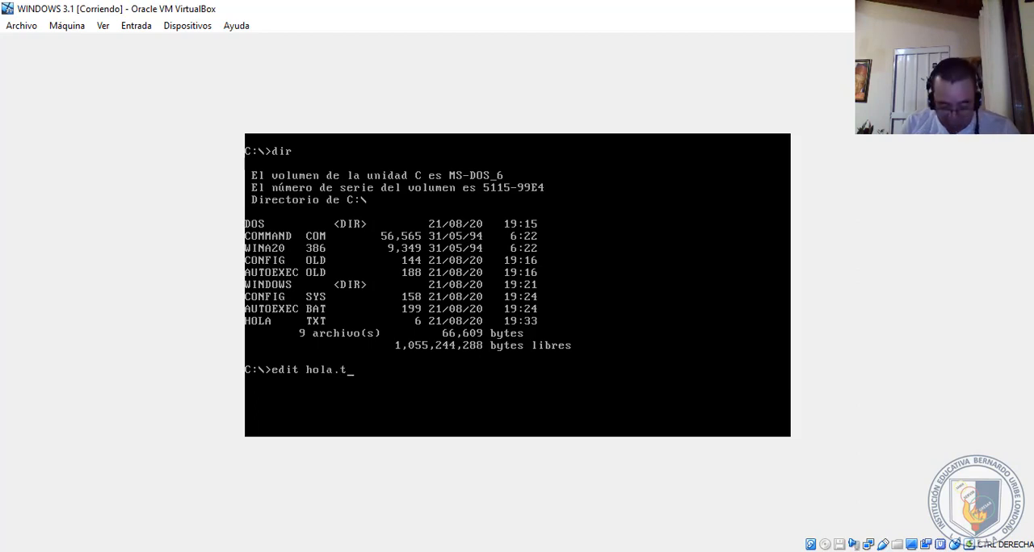
{"action": "key", "text": "Return"}
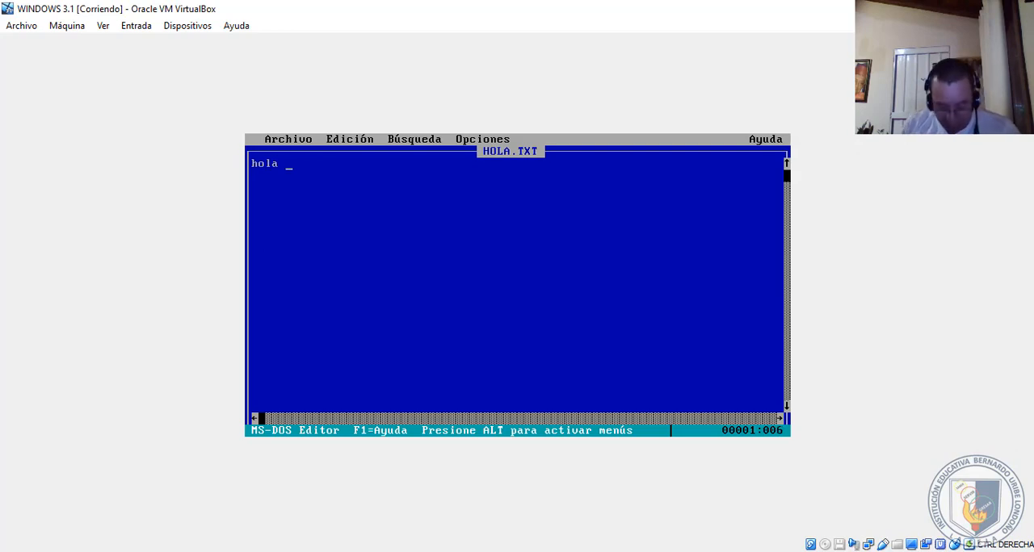
- Exit the MS-DOS editor without saving the changes to hola.txt, and clear the prompt screen with cls
{"action": "key", "text": "Down"}
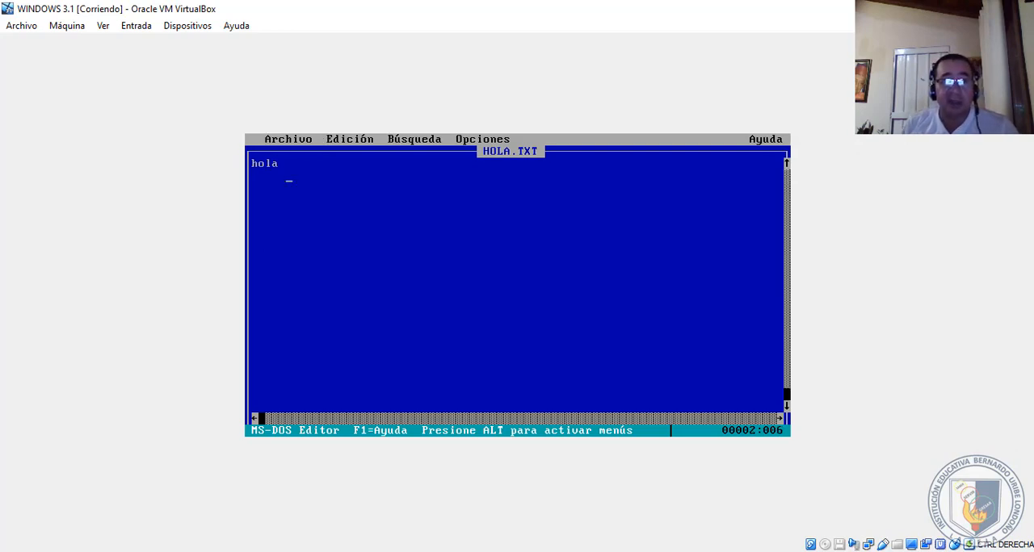
{"action": "key", "text": "alt"}
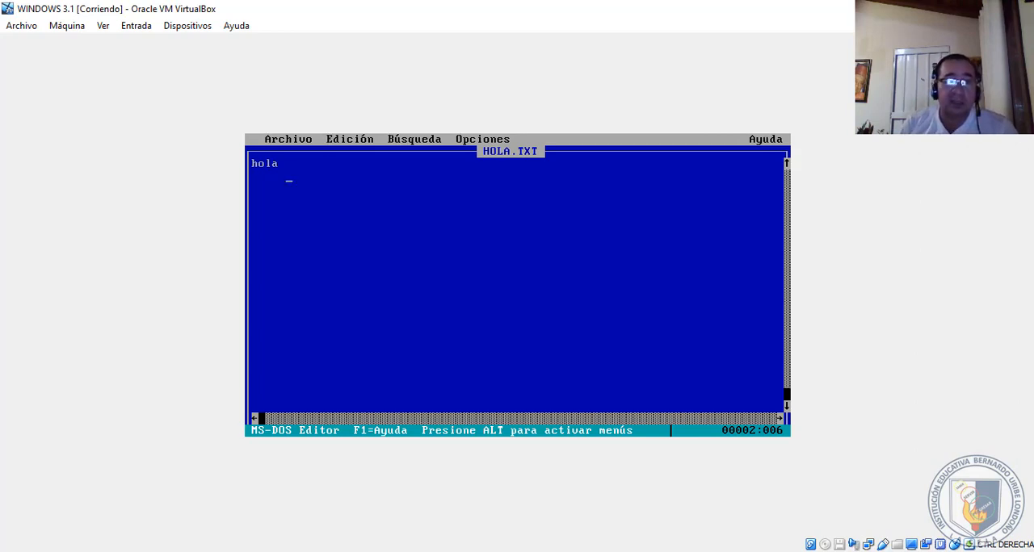
{"action": "key", "text": "a"}
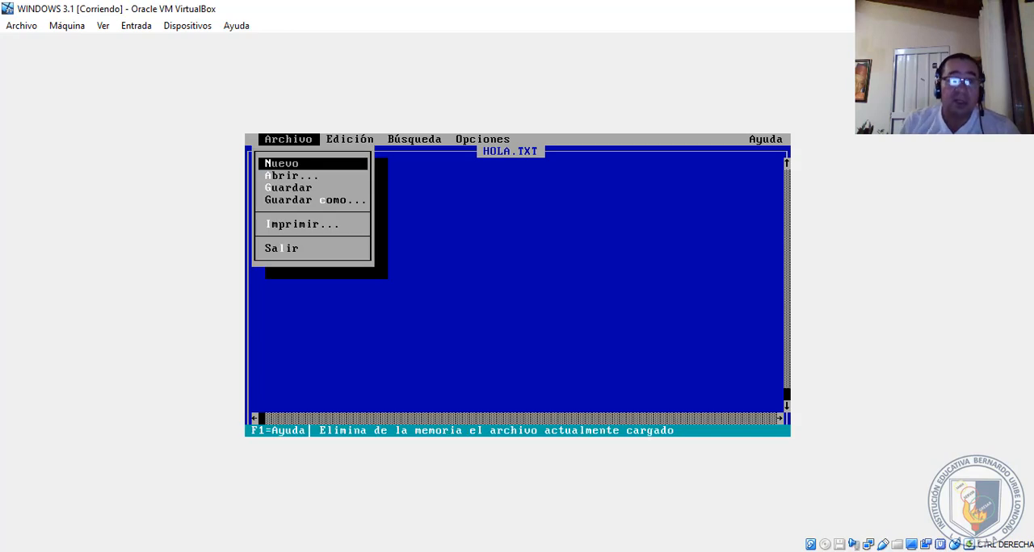
{"action": "key", "text": "Down"}
{"action": "key", "text": "Down"}
{"action": "key", "text": "Down"}
{"action": "key", "text": "Down"}
{"action": "key", "text": "Down"}
{"action": "key", "text": "Down"}
{"action": "key", "text": "Up"}
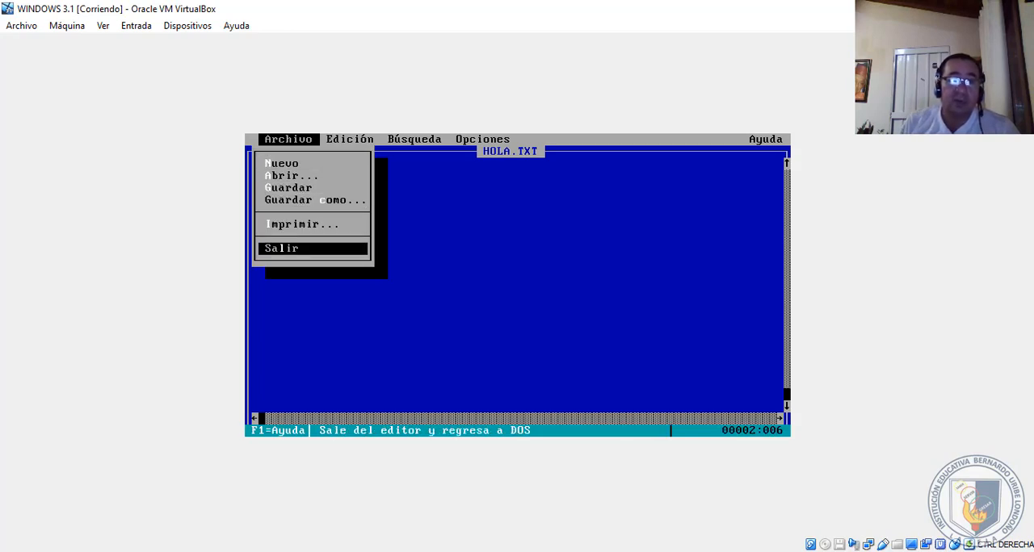
{"action": "key", "text": "Return"}
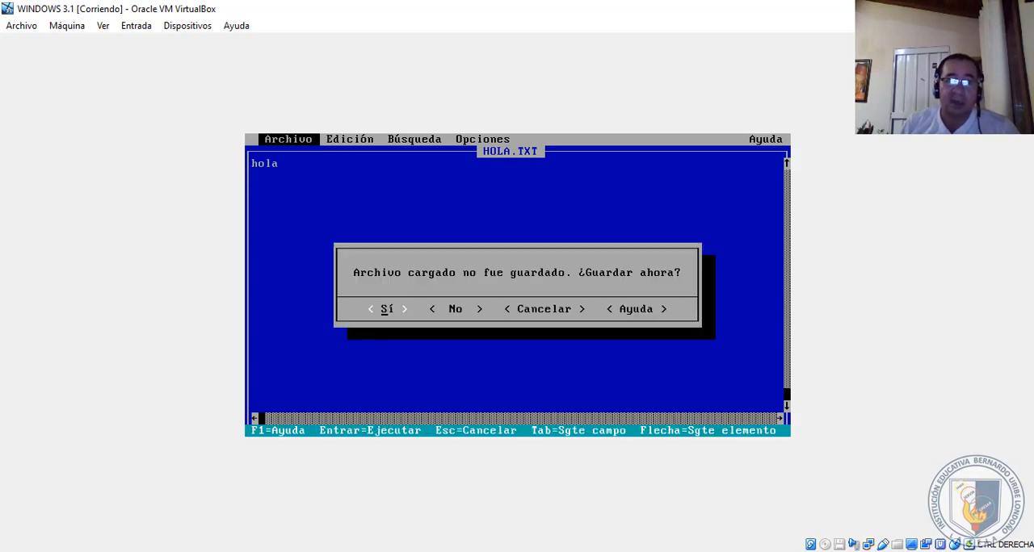
{"action": "key", "text": "Tab"}
{"action": "key", "text": "Return"}
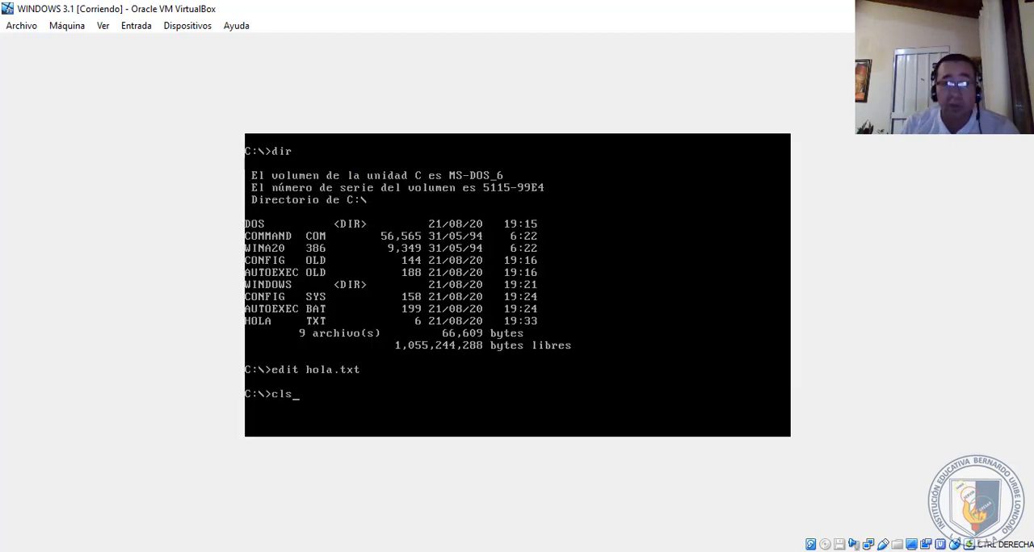
{"action": "key", "text": "Return"}
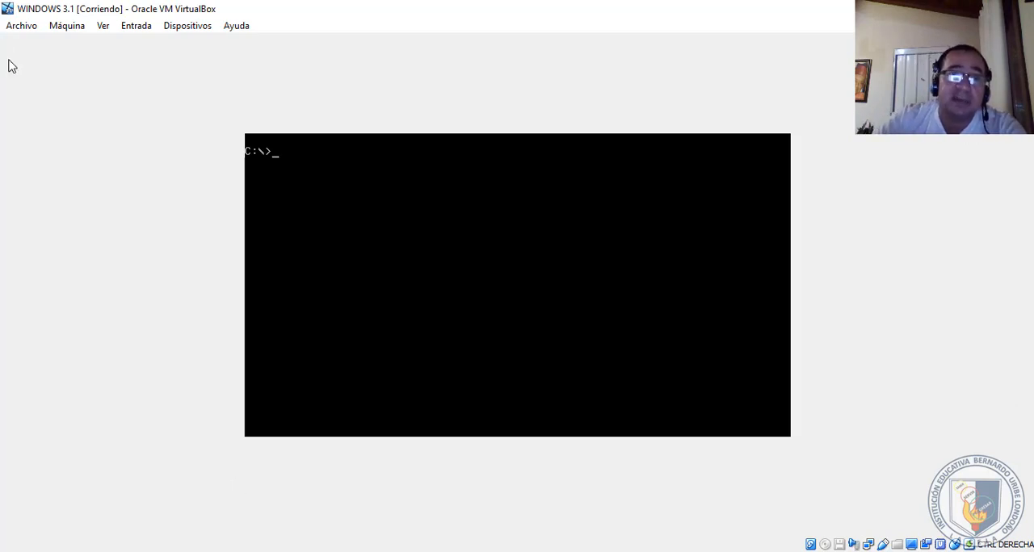
{"action": "left_click", "coordinate": [57, 28]}
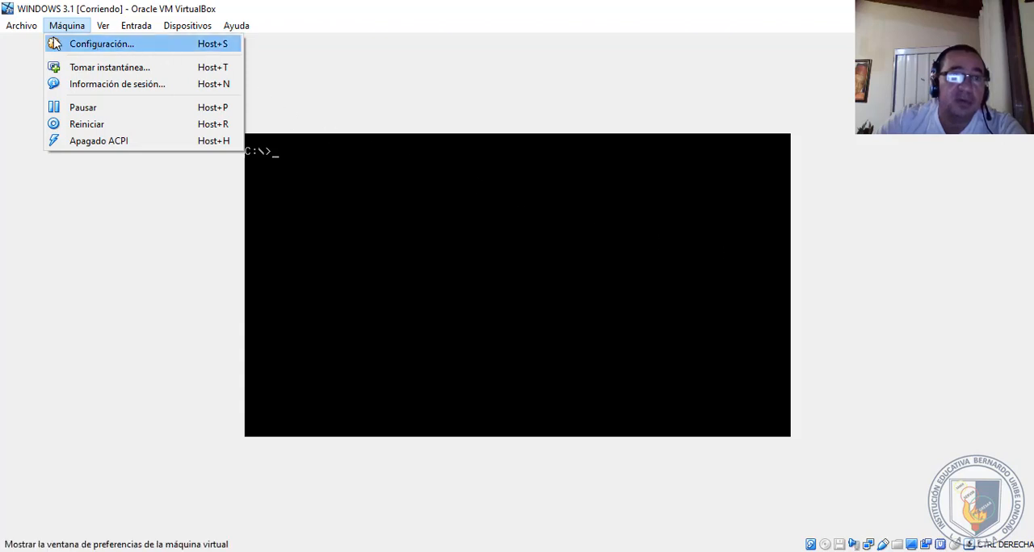
{"action": "mouse_move", "coordinate": [112, 27]}
{"action": "mouse_move", "coordinate": [28, 29]}
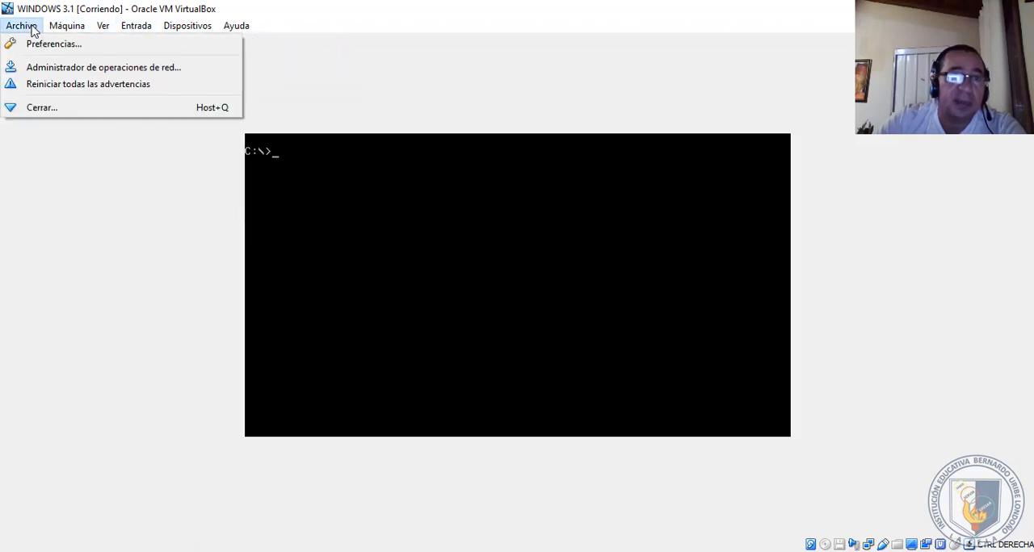
{"action": "left_click", "coordinate": [44, 107]}
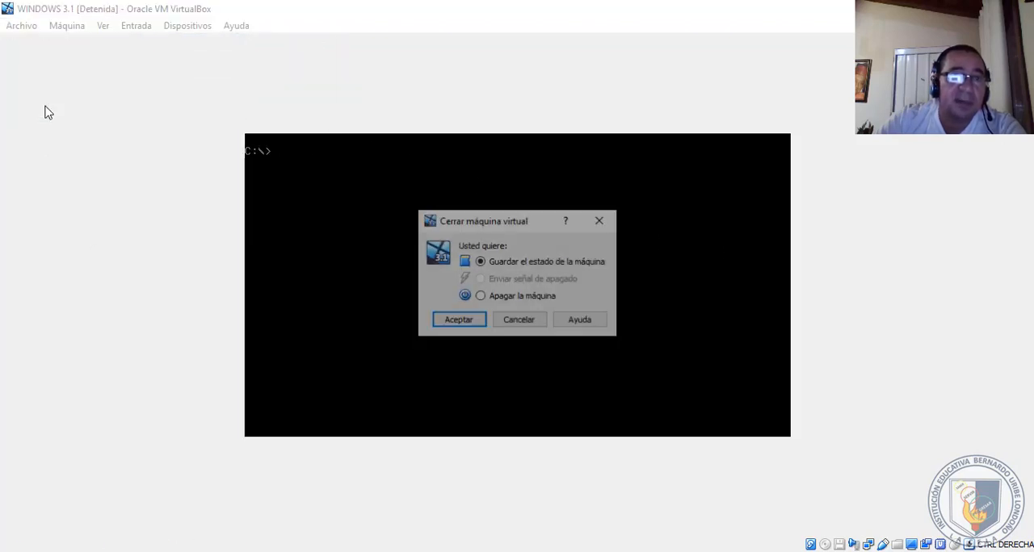
{"action": "left_click", "coordinate": [498, 296]}
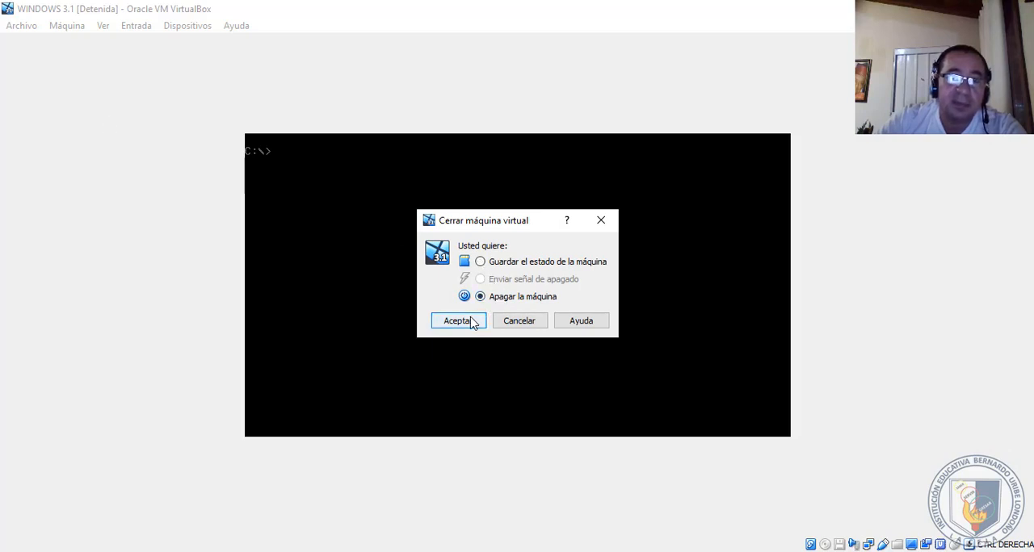
{"action": "left_click", "coordinate": [520, 322]}
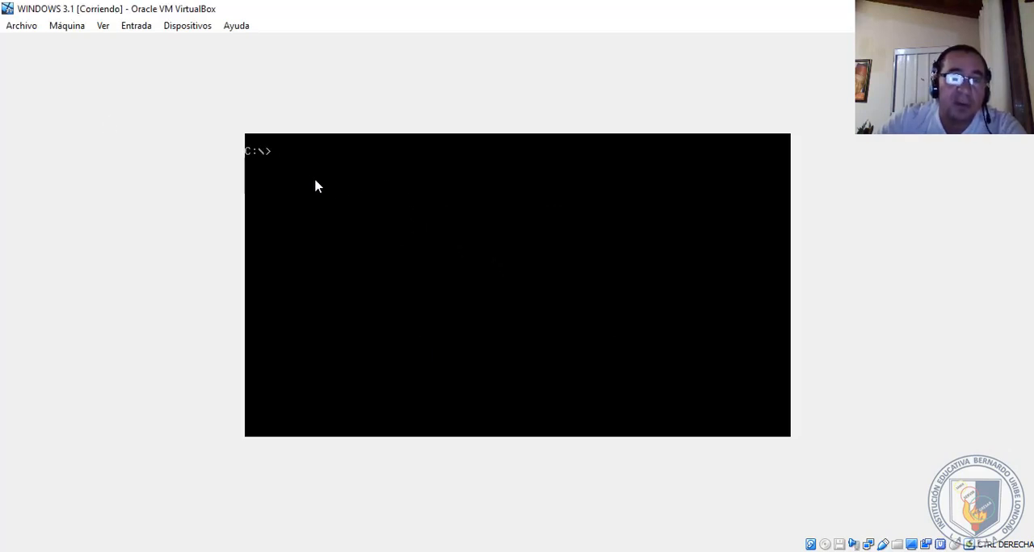
- Close the WINDOWS 3.1 virtual machine by powering it off, and close the empty Notepad window on the host
{"action": "left_click", "coordinate": [55, 31]}
{"action": "mouse_move", "coordinate": [22, 31]}
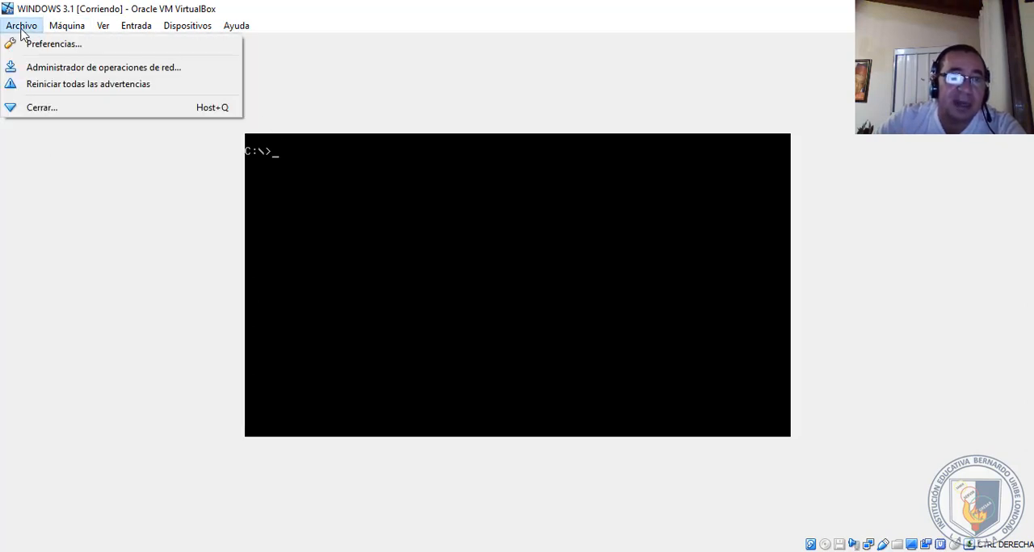
{"action": "left_click", "coordinate": [36, 110]}
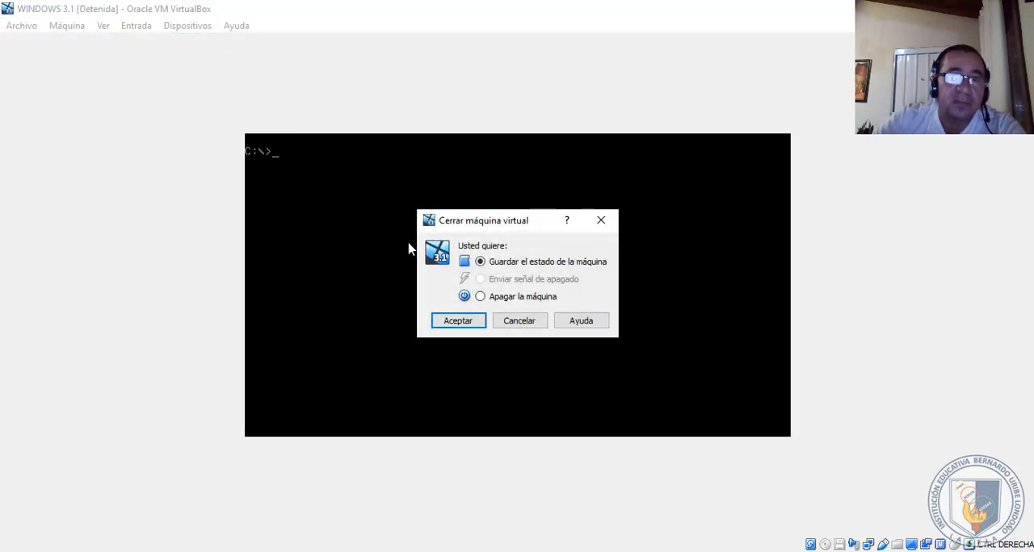
{"action": "left_click", "coordinate": [487, 297]}
{"action": "left_click", "coordinate": [459, 320]}
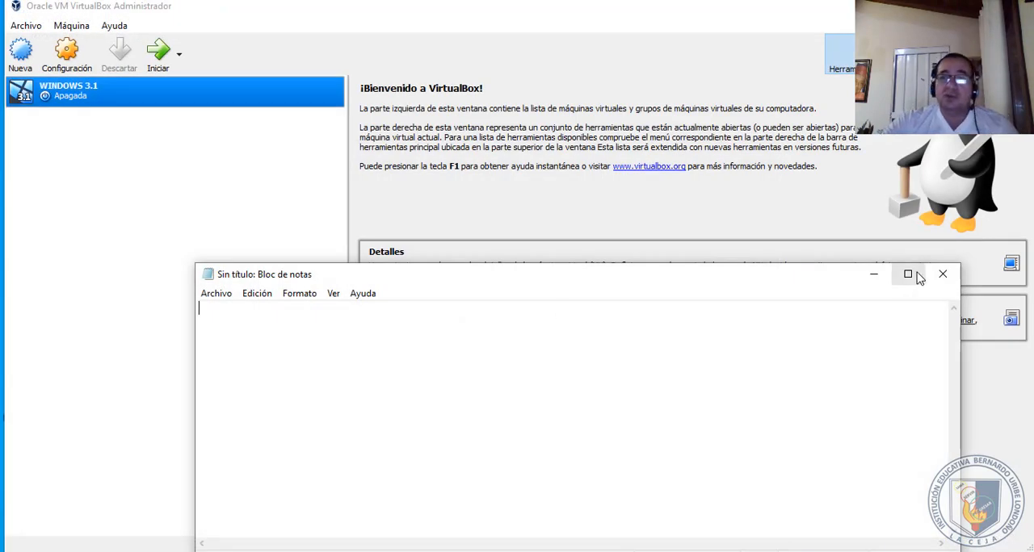
{"action": "left_click", "coordinate": [943, 277]}
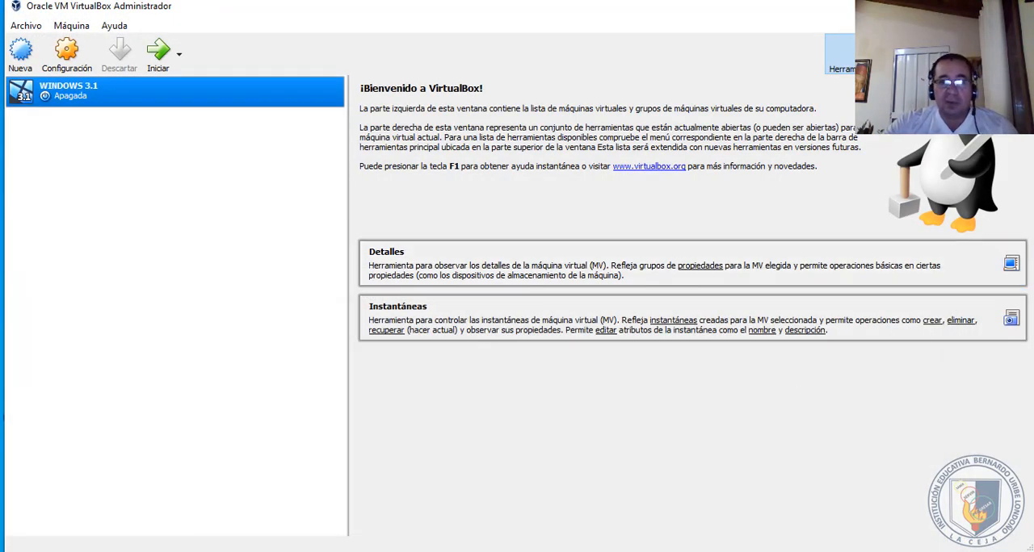